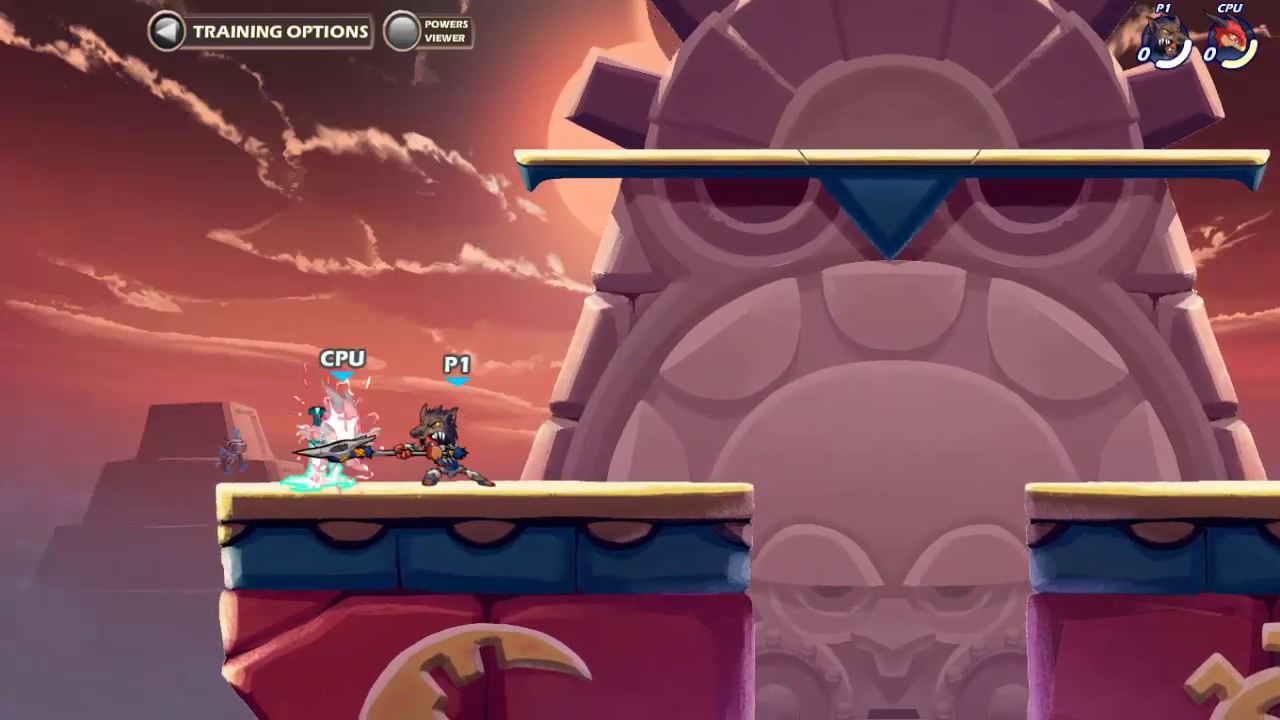
pyautogui.press('space')
pyautogui.press('j')
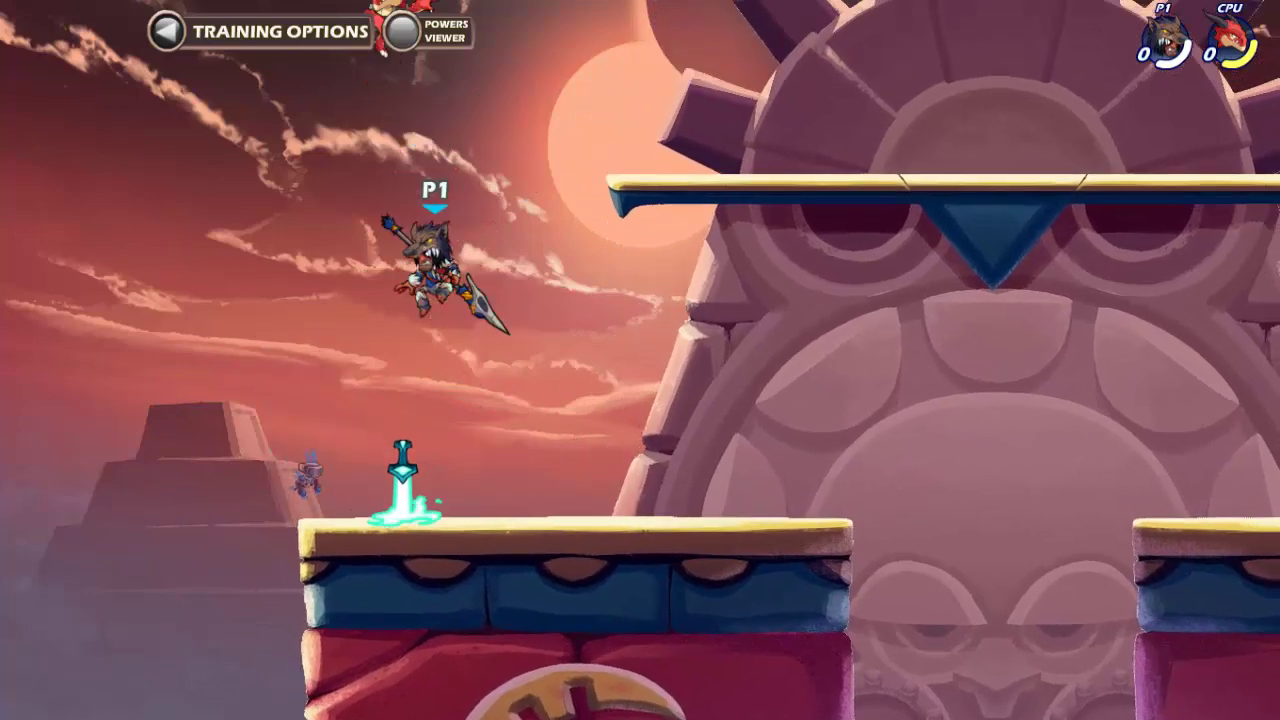
pyautogui.press('space')
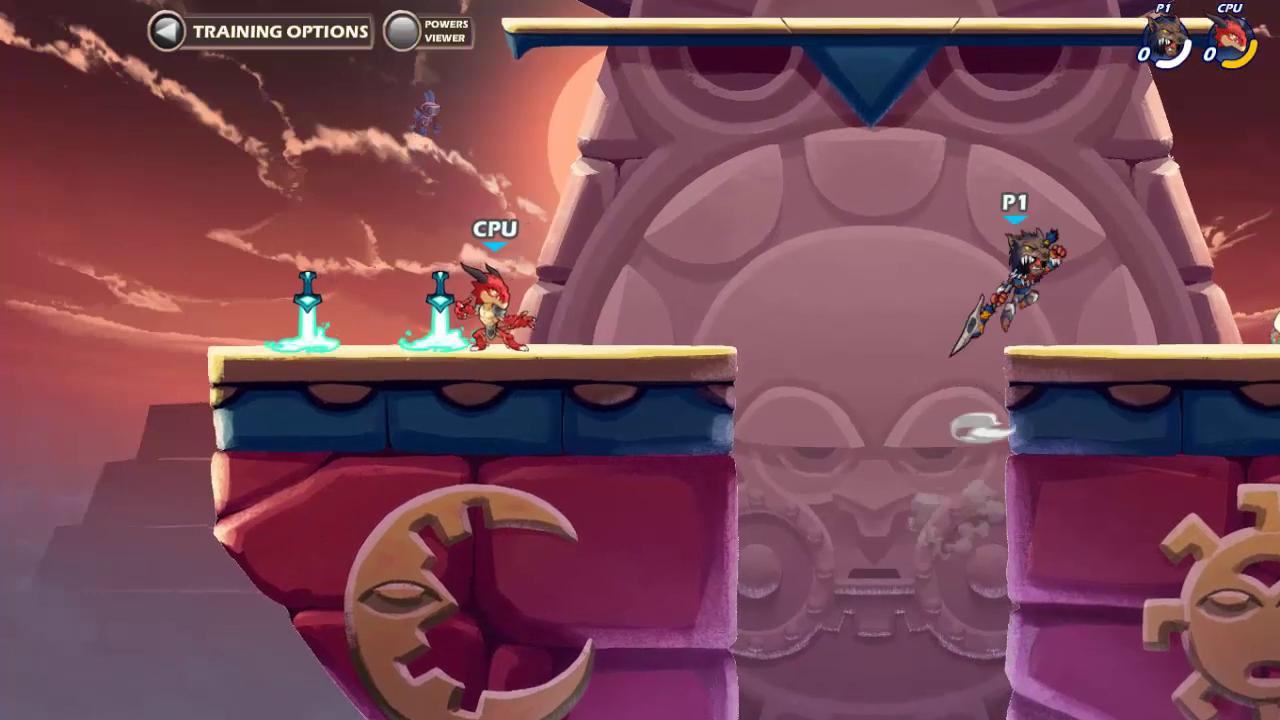
pyautogui.press('Right')
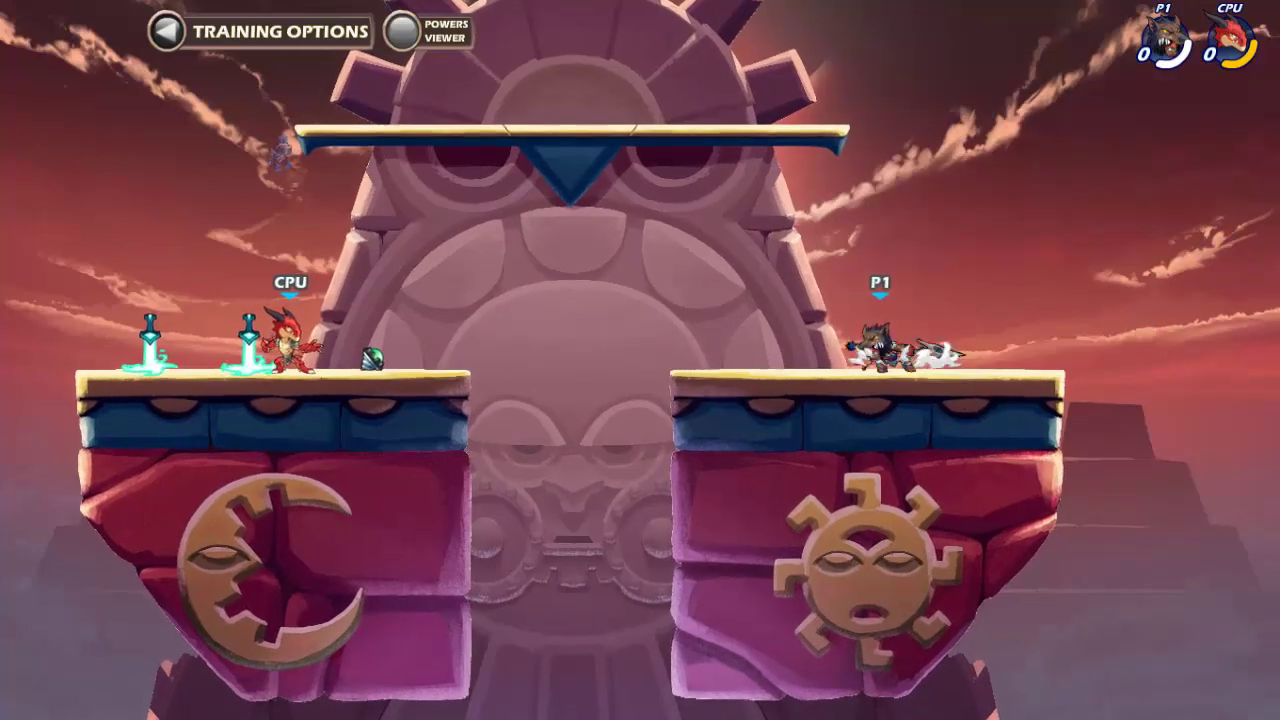
pyautogui.press('space')
pyautogui.press('Right')
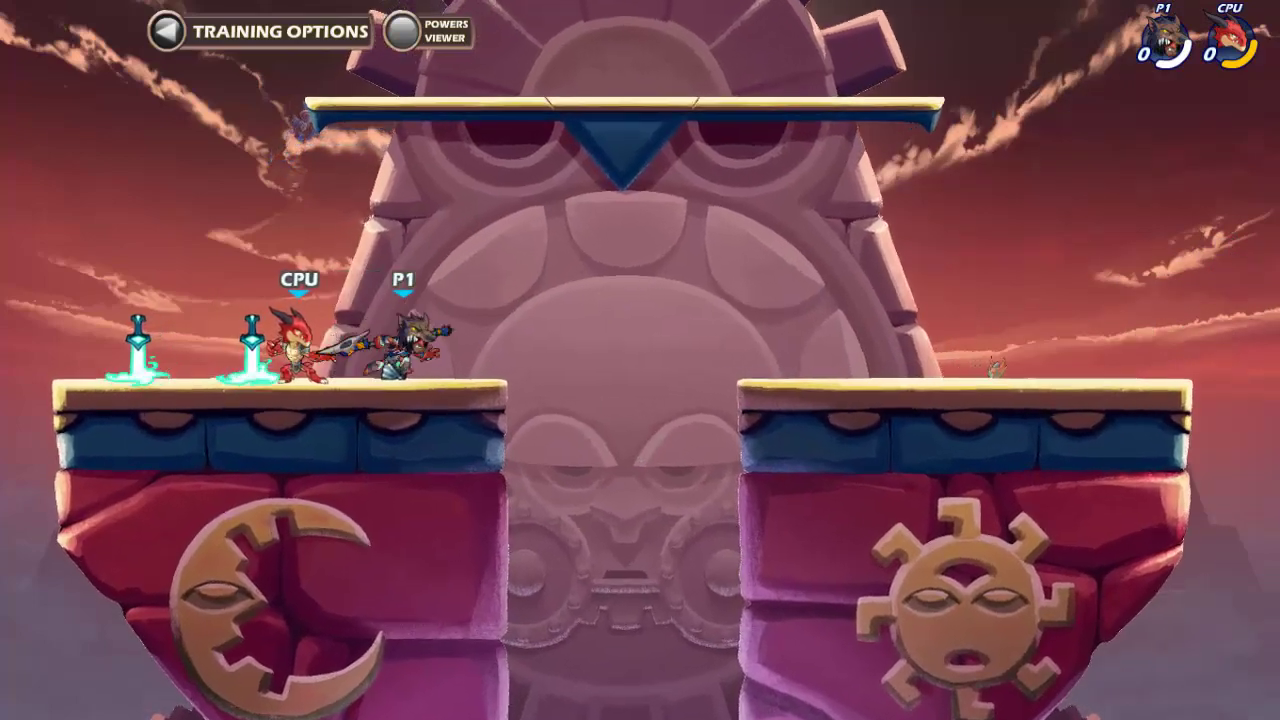
pyautogui.press('space')
pyautogui.press('Right')
pyautogui.press('Left')
pyautogui.press('space')
pyautogui.press('space')
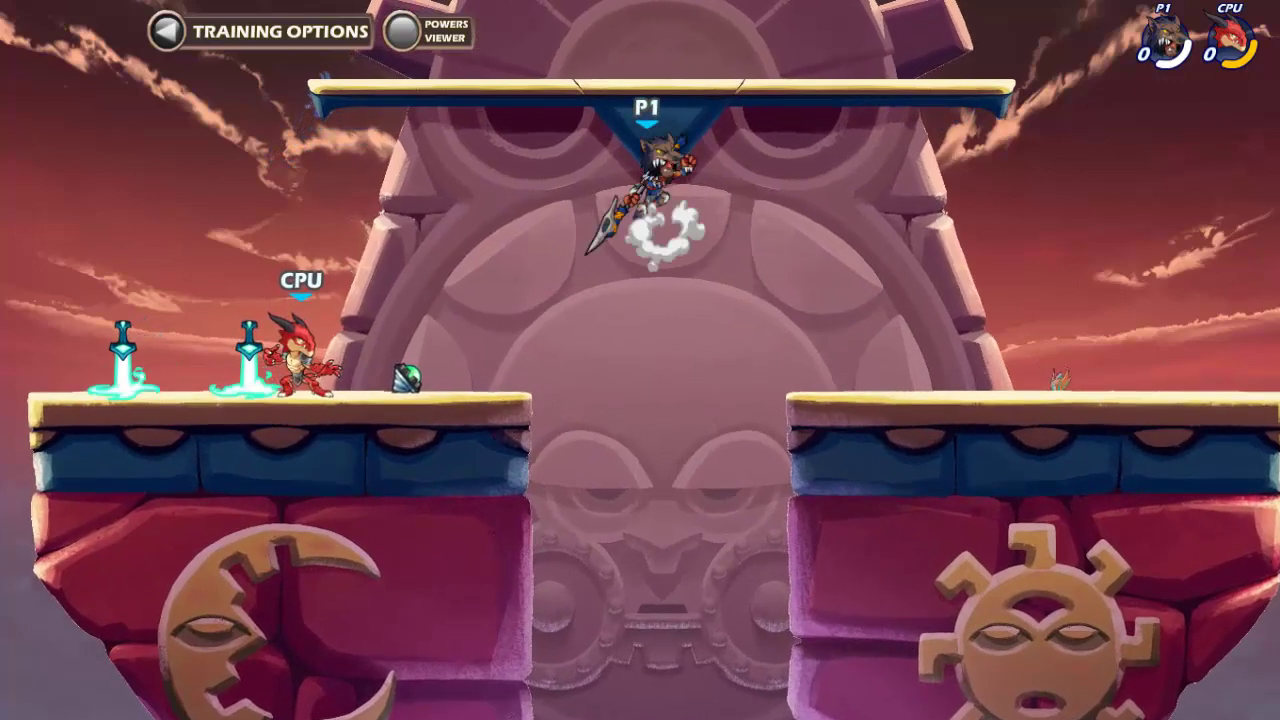
pyautogui.press('space')
pyautogui.press('Right')
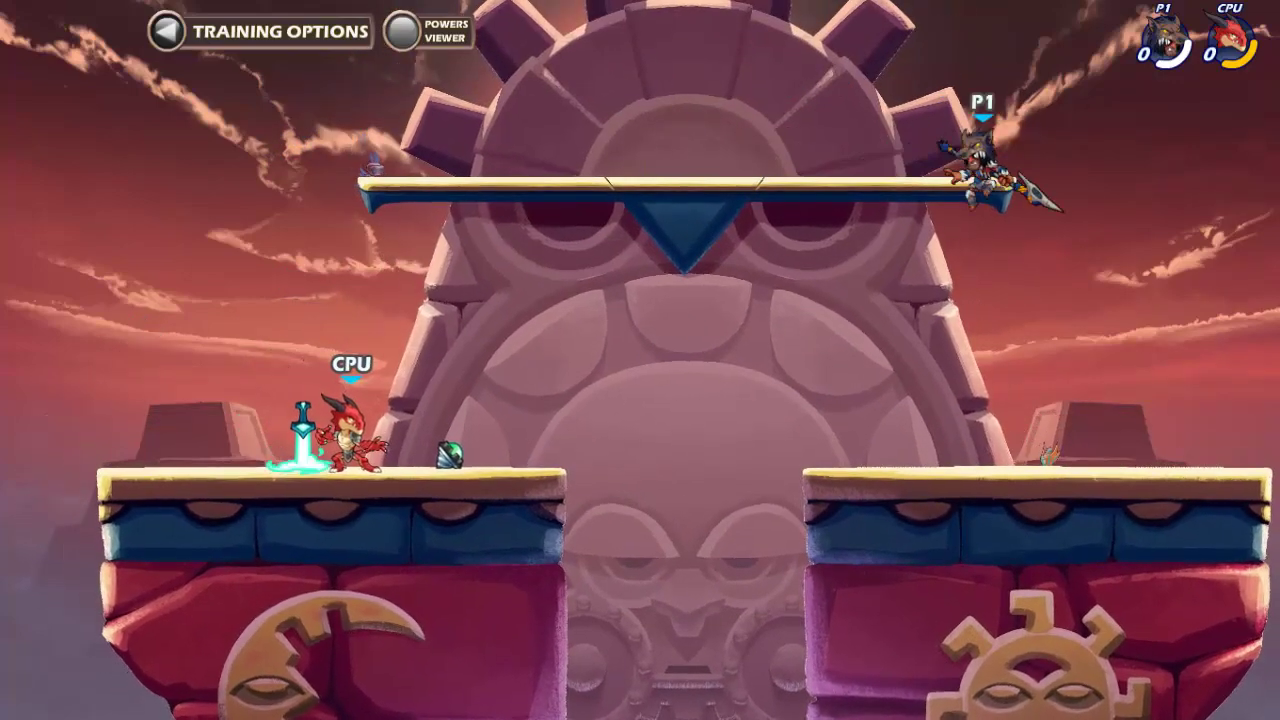
pyautogui.press('Left')
pyautogui.press('Right')
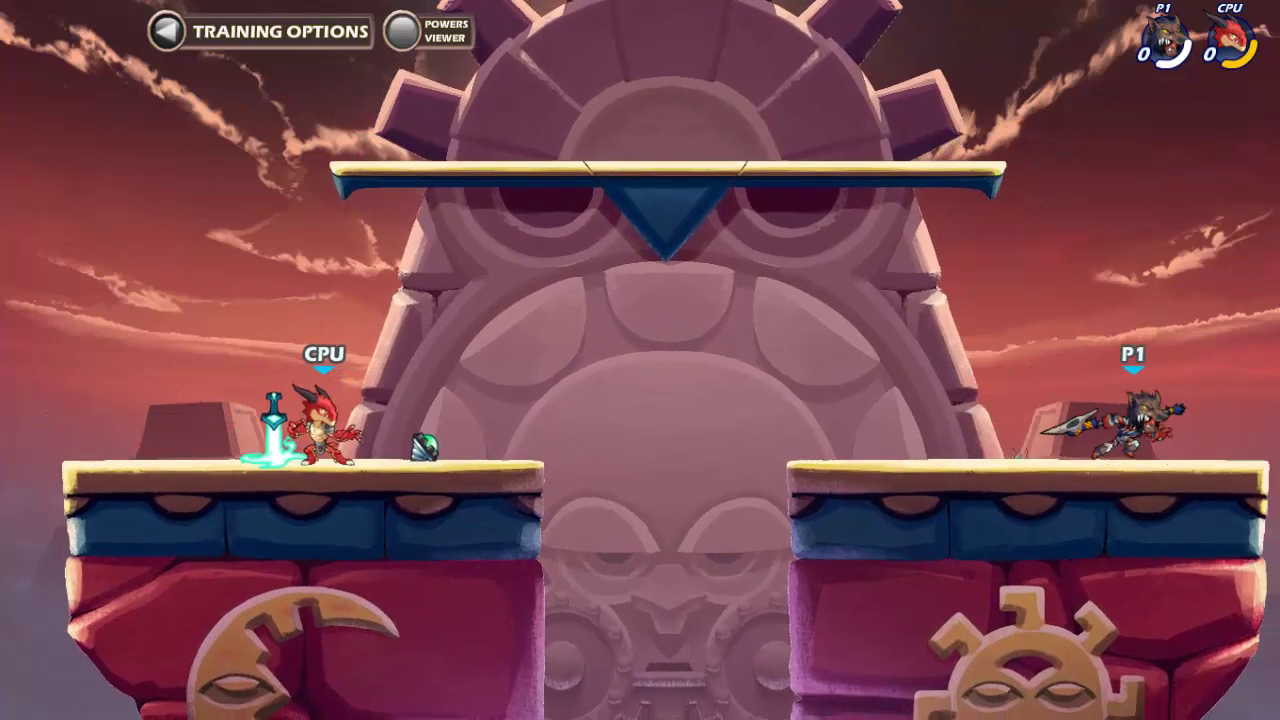
pyautogui.press('space')
pyautogui.press('Left')
pyautogui.press('space')
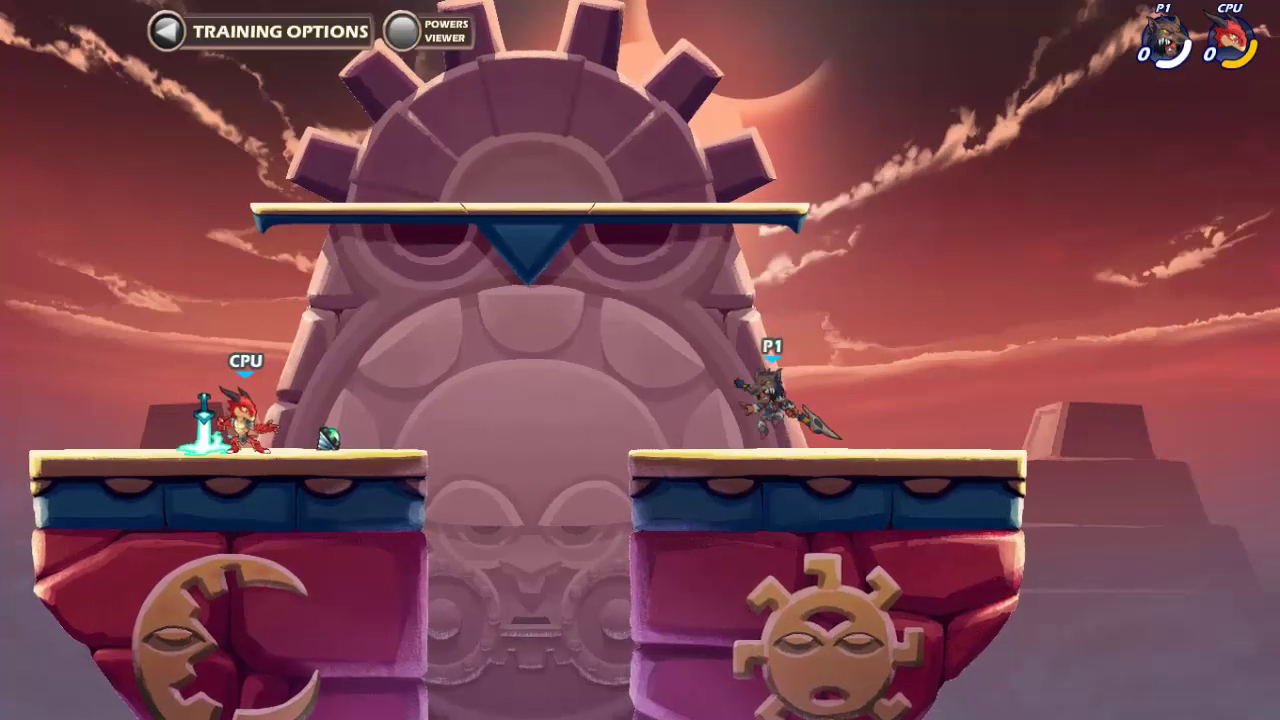
pyautogui.press('space')
pyautogui.press('space')
pyautogui.press('Right')
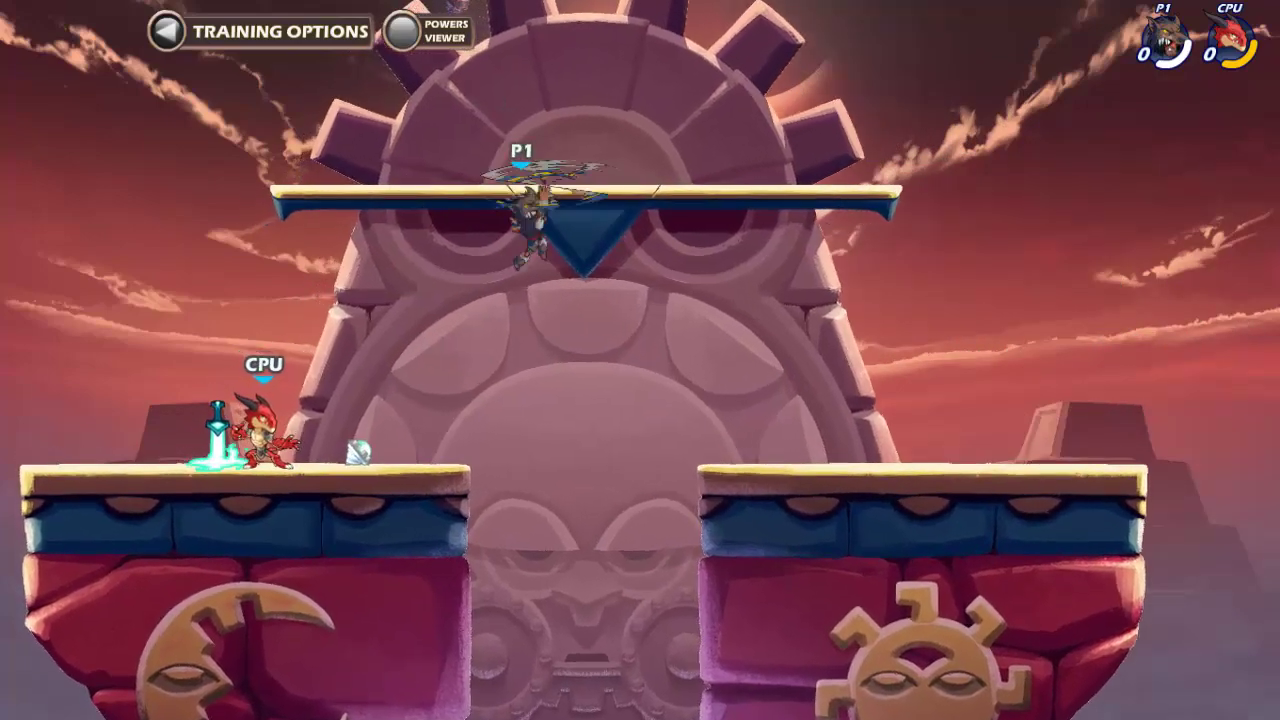
pyautogui.press('space')
pyautogui.press('Right')
pyautogui.press('Down')
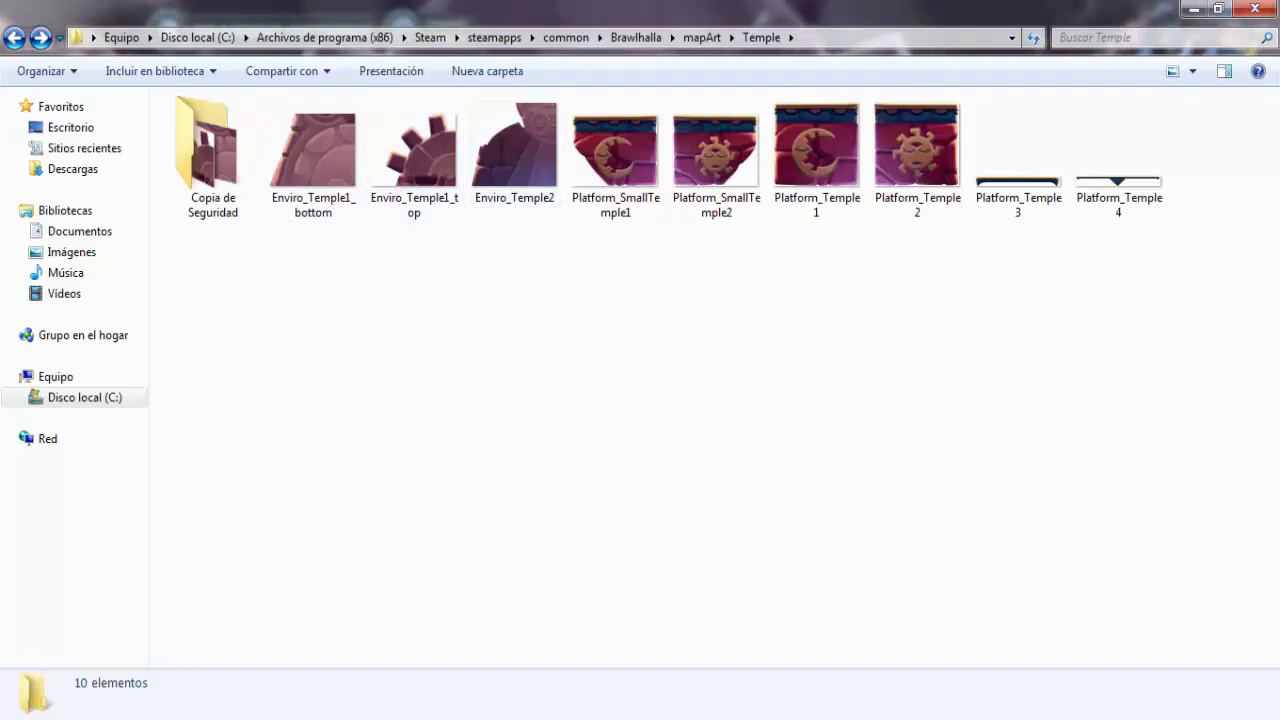
# Step: Switch to PhotoFiltre and undo the transparent color on Enviro_Temple1_bottom.png and Enviro_Temple2.png
pyautogui.click(325, 644)
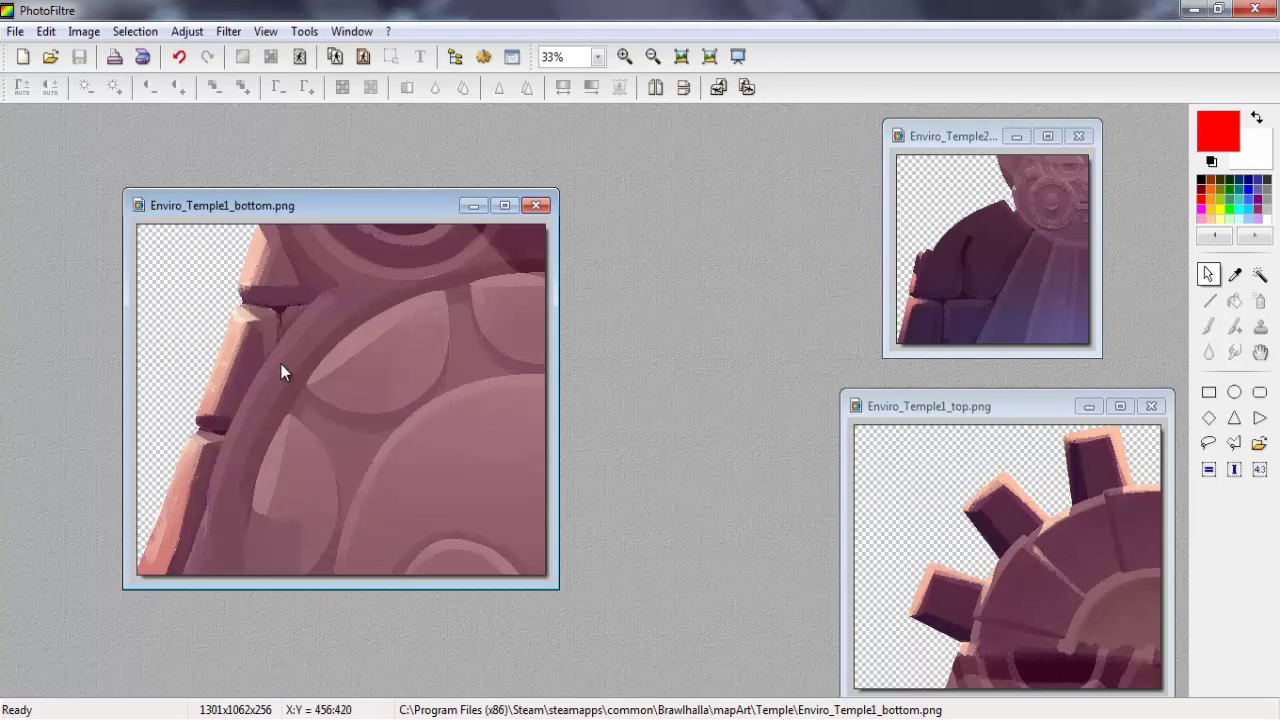
pyautogui.click(180, 58)
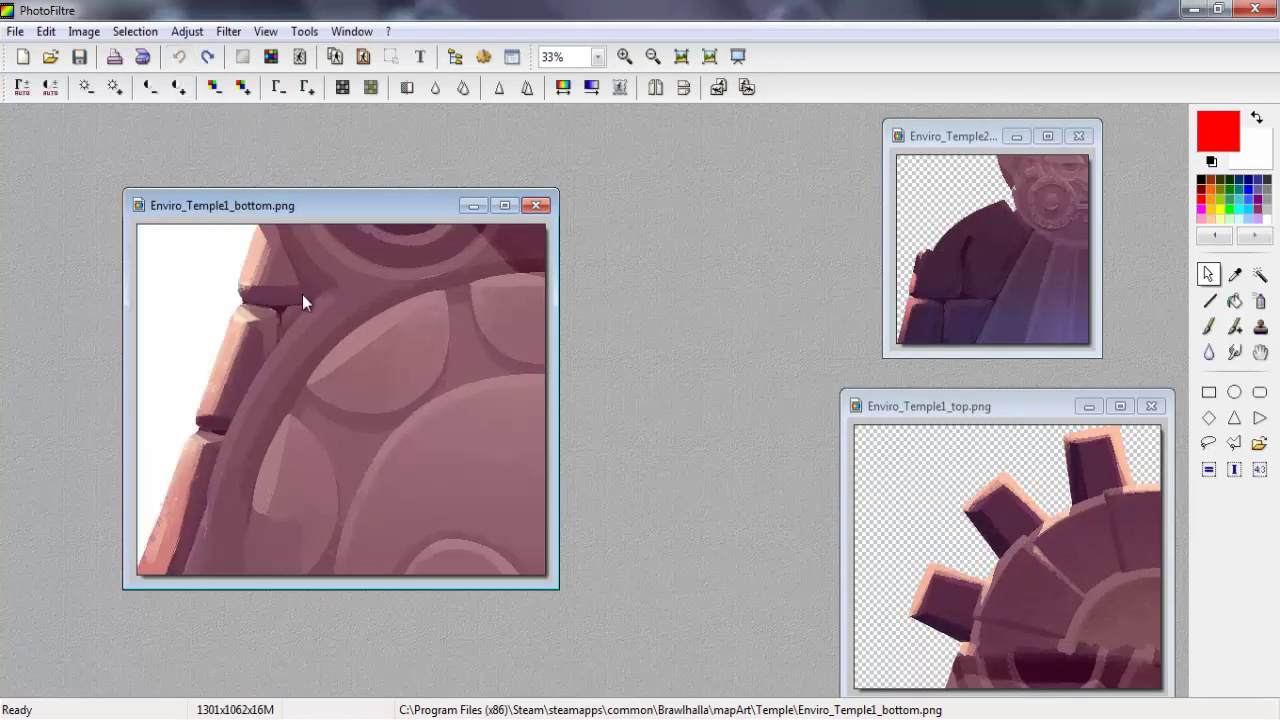
pyautogui.click(886, 228)
pyautogui.click(178, 57)
# Step: Clear the whole Enviro_Temple1_top.png image and make white its transparent color with tolerance 0, accepting the reduction to 256 colors
pyautogui.click(928, 437)
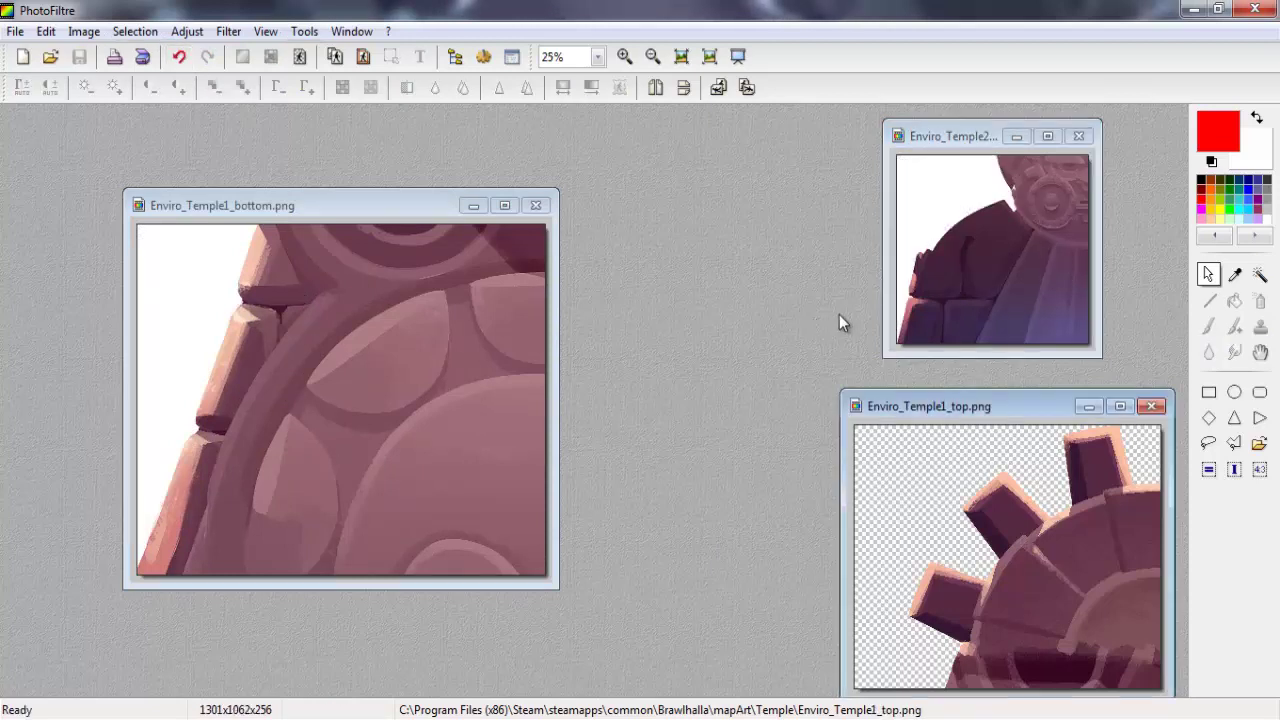
pyautogui.moveTo(893, 419); pyautogui.dragTo(619, 262)
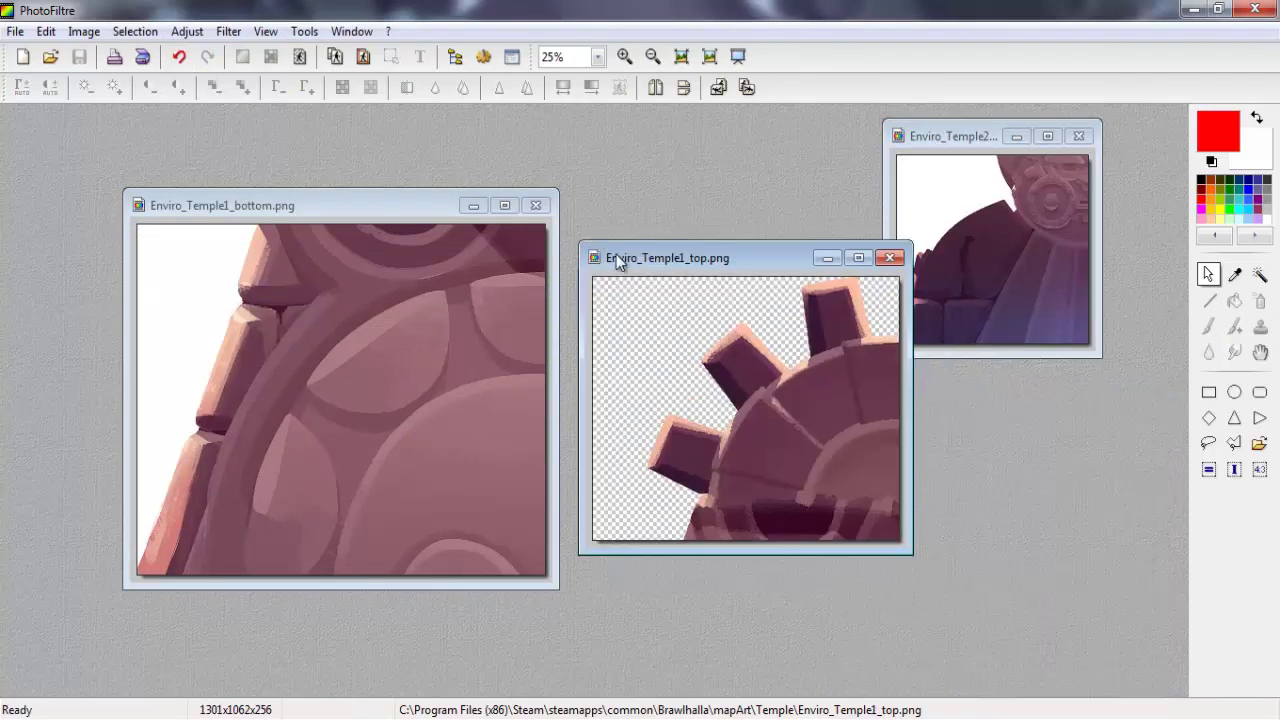
pyautogui.rightClick(674, 343)
pyautogui.click(708, 490)
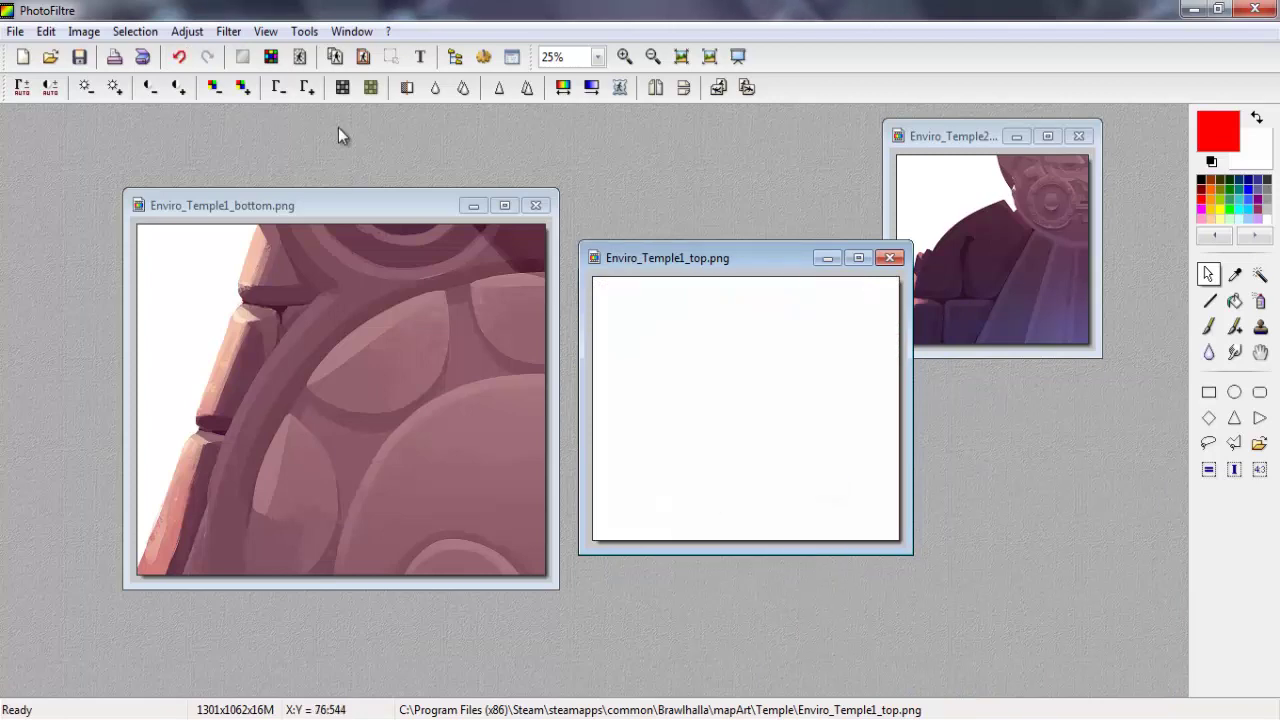
pyautogui.click(303, 57)
pyautogui.click(710, 421)
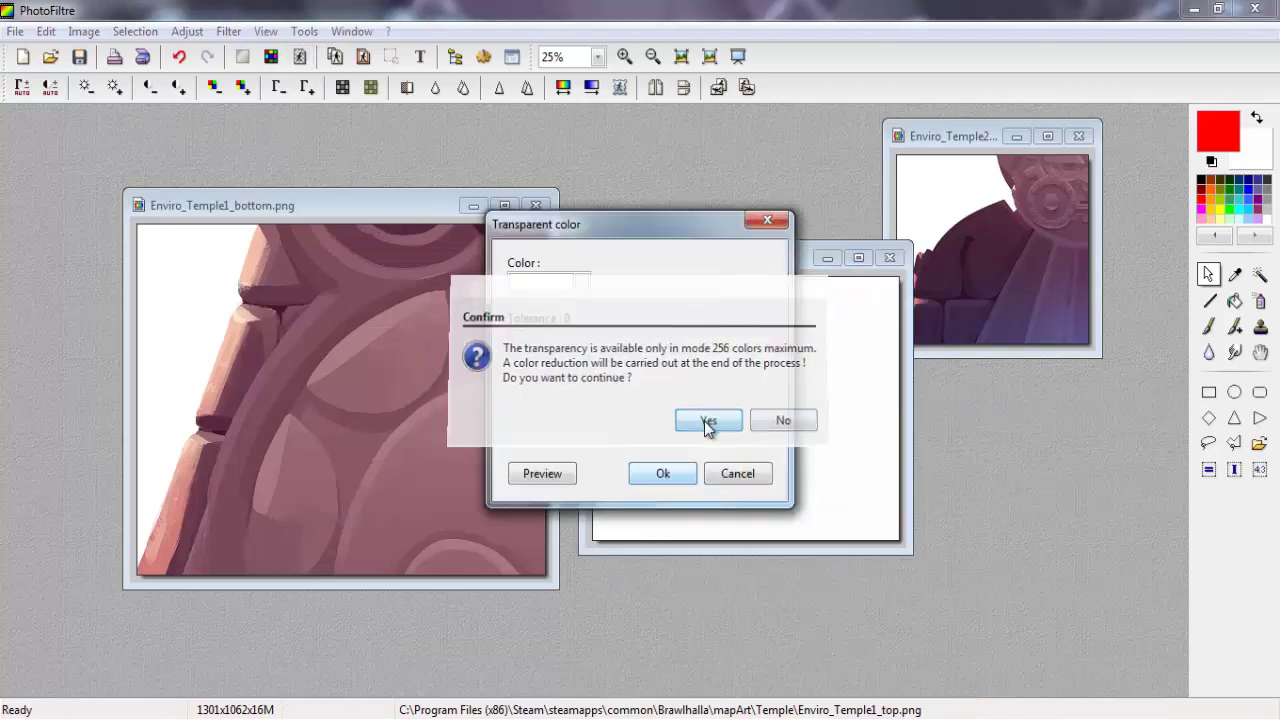
pyautogui.click(663, 473)
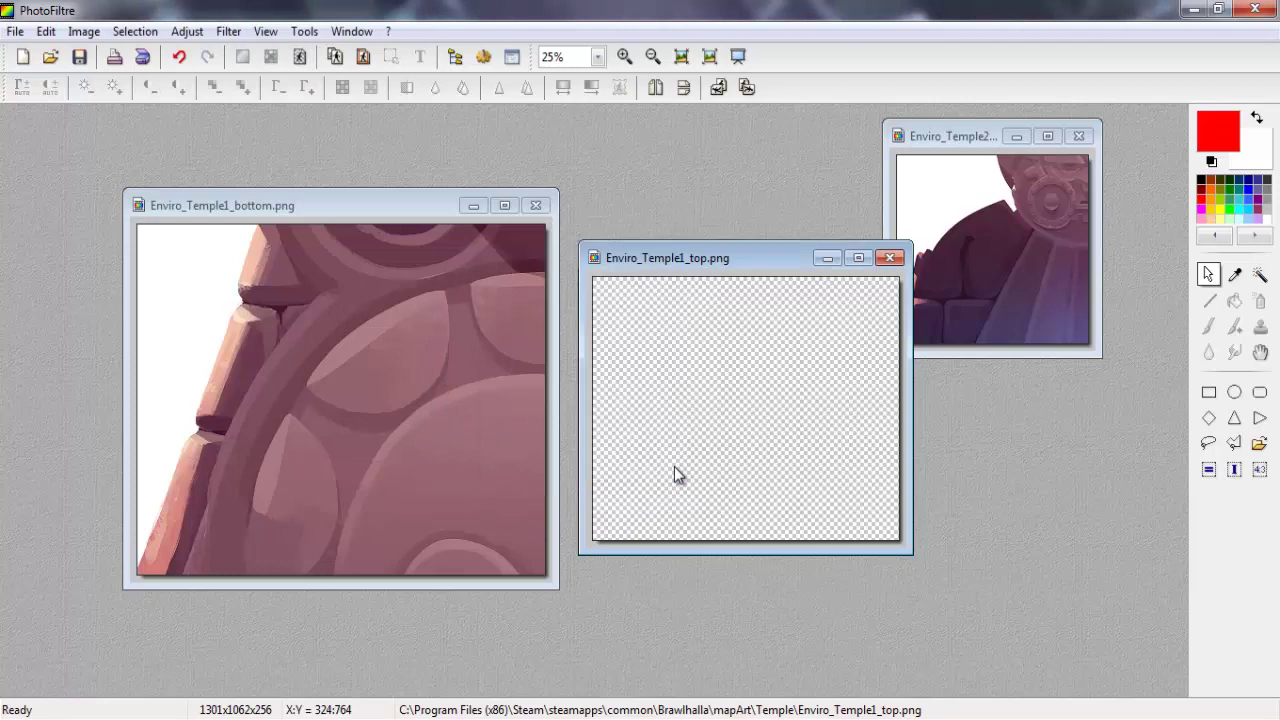
# Step: Save Enviro_Temple1_top.png as a non-interlaced PNG with filter type None
pyautogui.rightClick(743, 450)
pyautogui.click(750, 138)
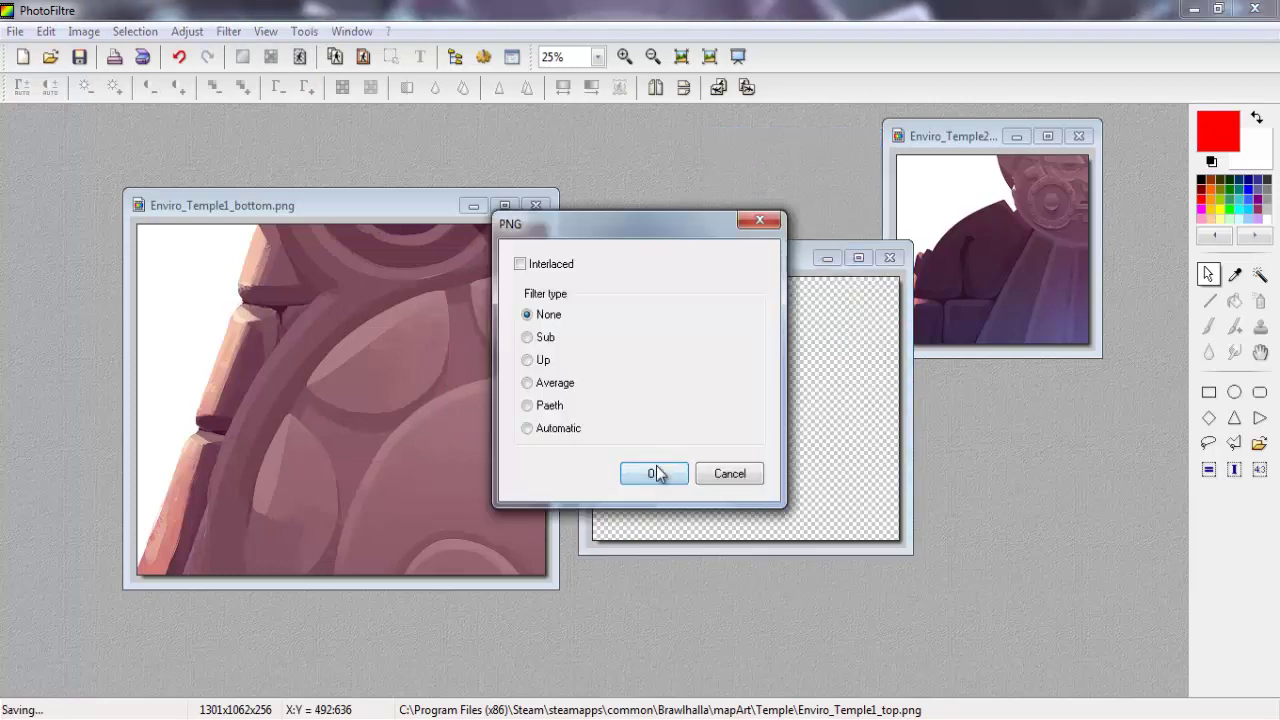
pyautogui.click(657, 474)
# Step: Clear the whole Enviro_Temple2.png image and make its white area transparent, accepting the reduction to 256 colors
pyautogui.click(930, 197)
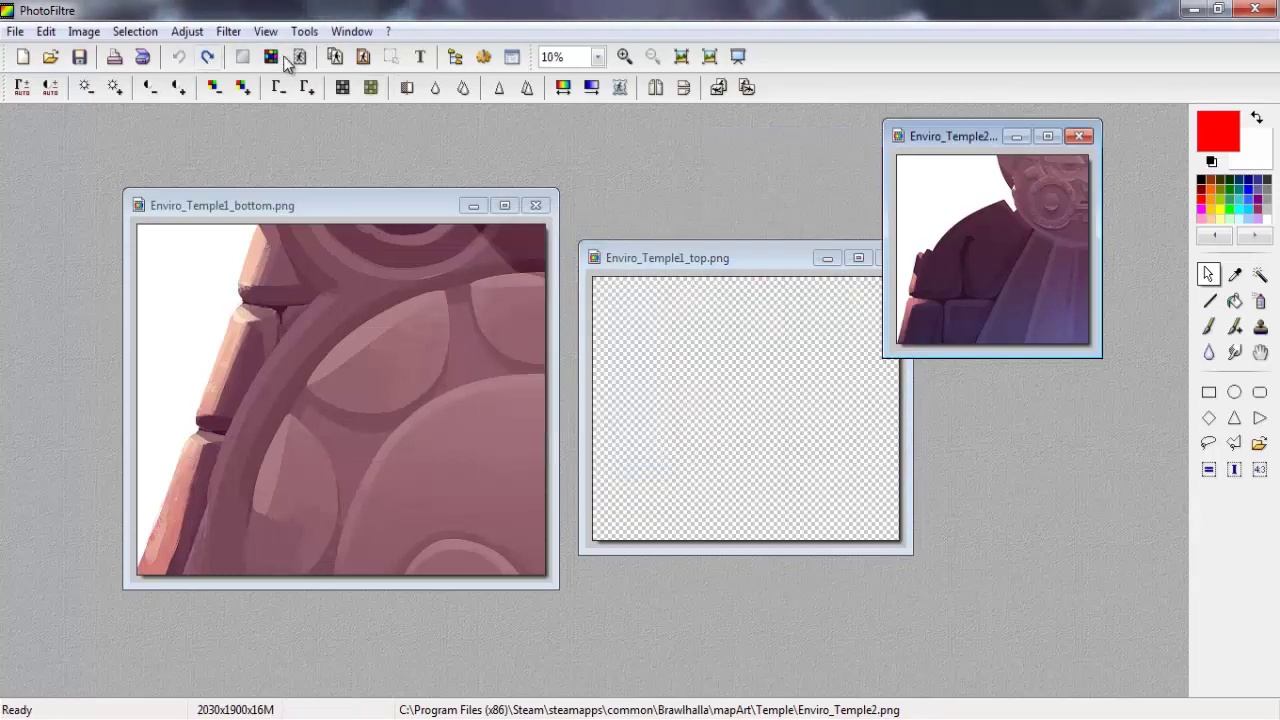
pyautogui.rightClick(980, 200)
pyautogui.click(1020, 337)
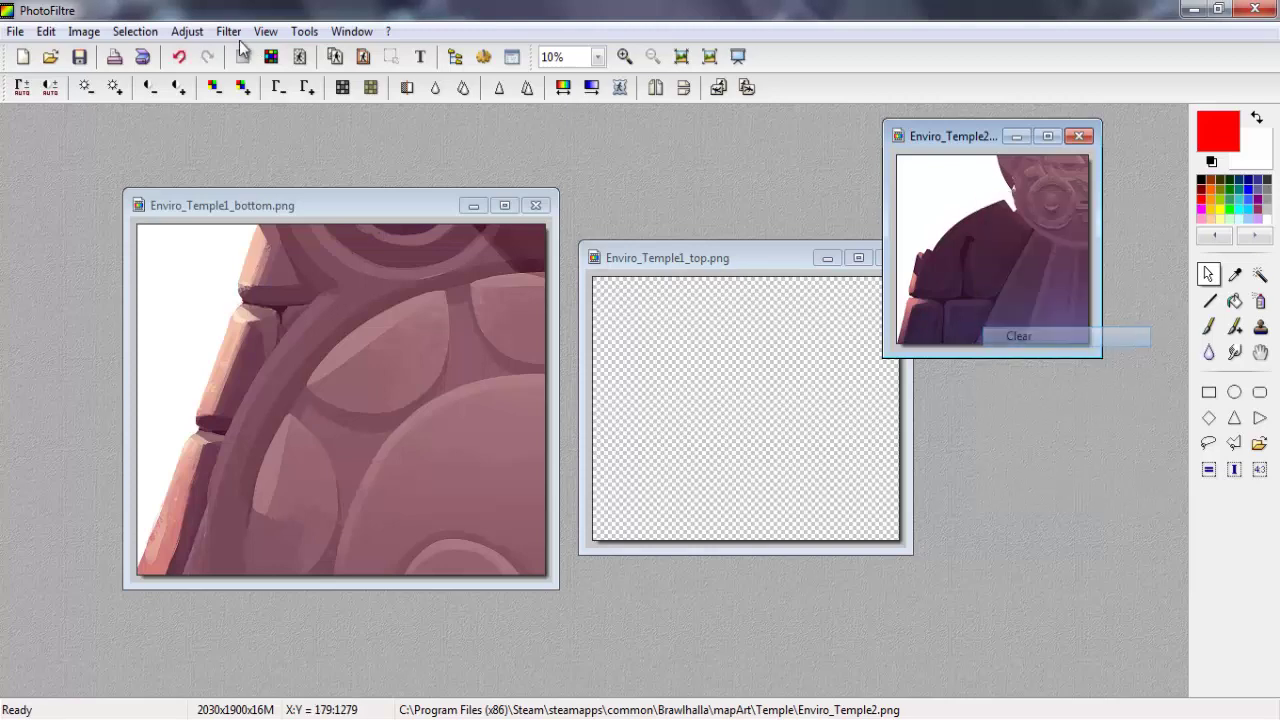
pyautogui.click(299, 56)
pyautogui.click(705, 416)
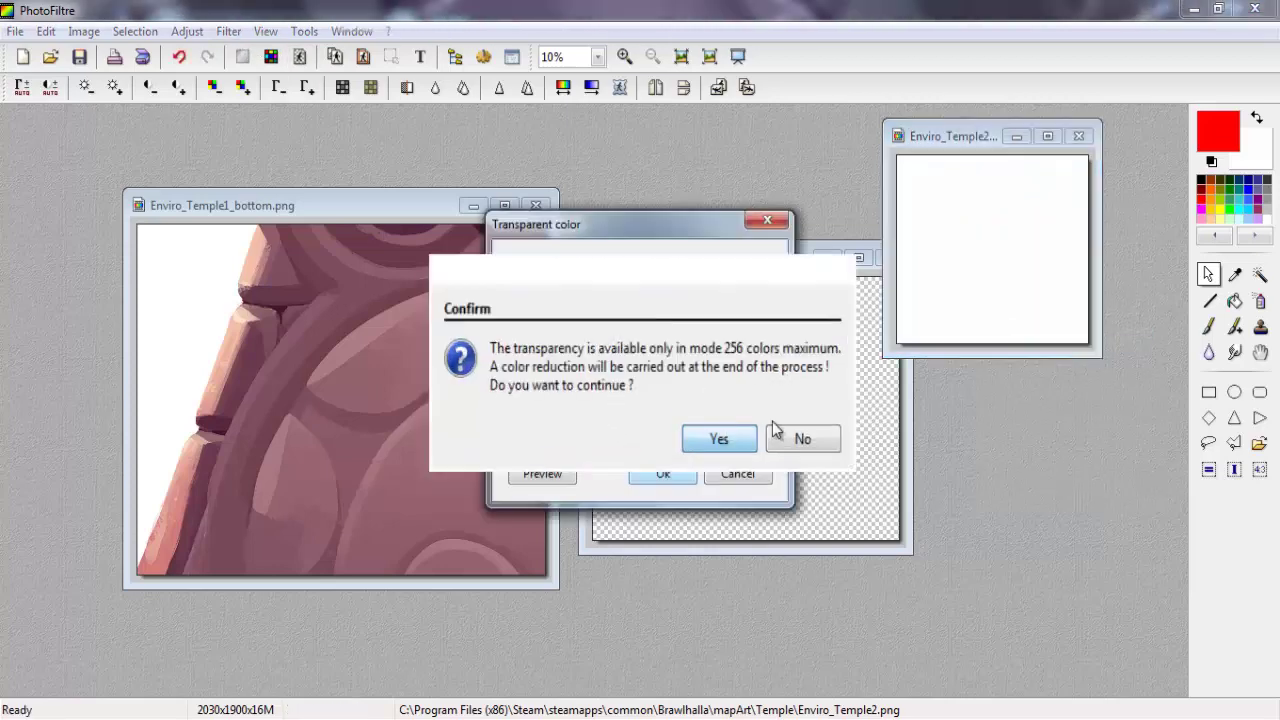
pyautogui.click(668, 472)
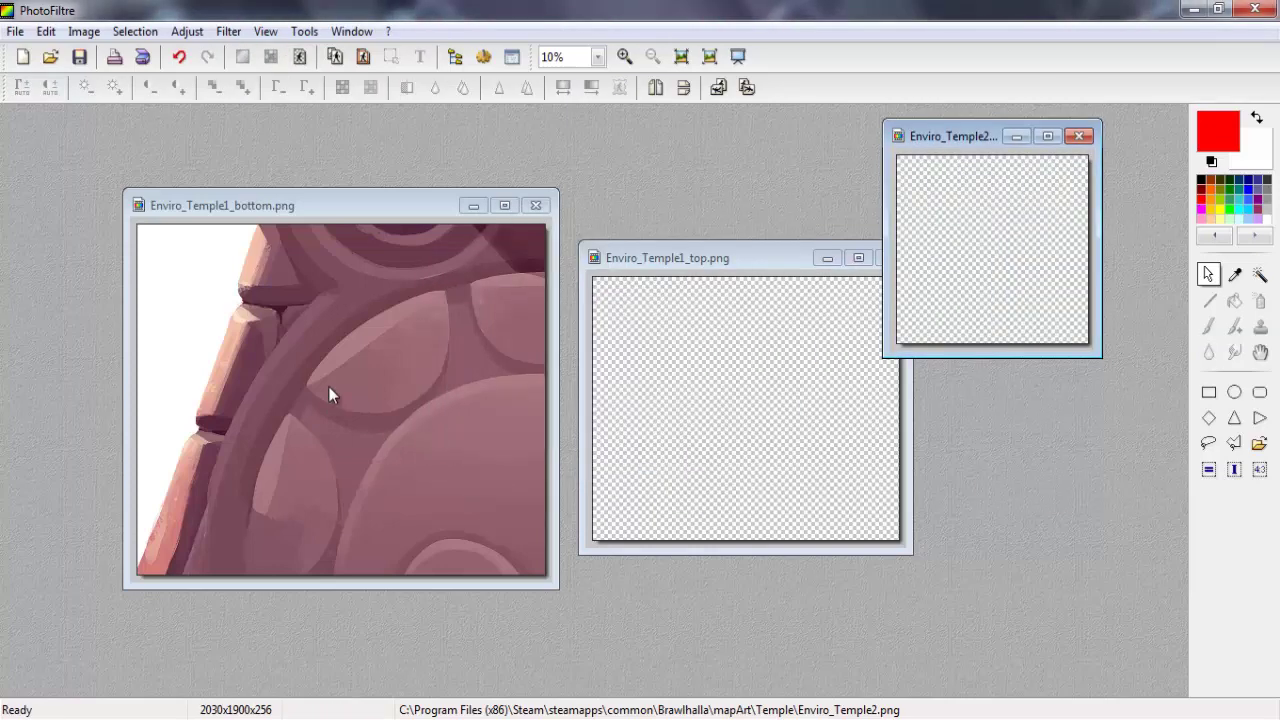
# Step: Clear the whole Enviro_Temple1_bottom.png image and make its white area transparent, accepting the reduction to 256 colors
pyautogui.click(328, 386)
pyautogui.rightClick(335, 279)
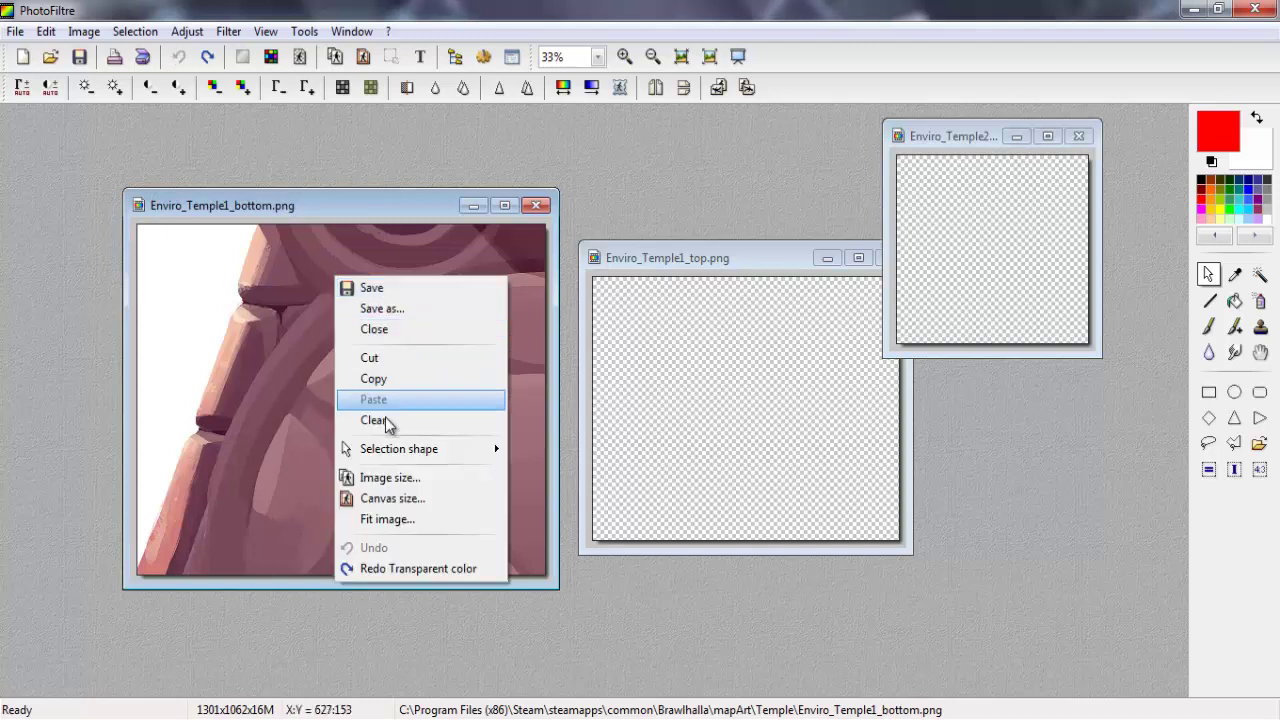
pyautogui.click(375, 420)
pyautogui.rightClick(356, 281)
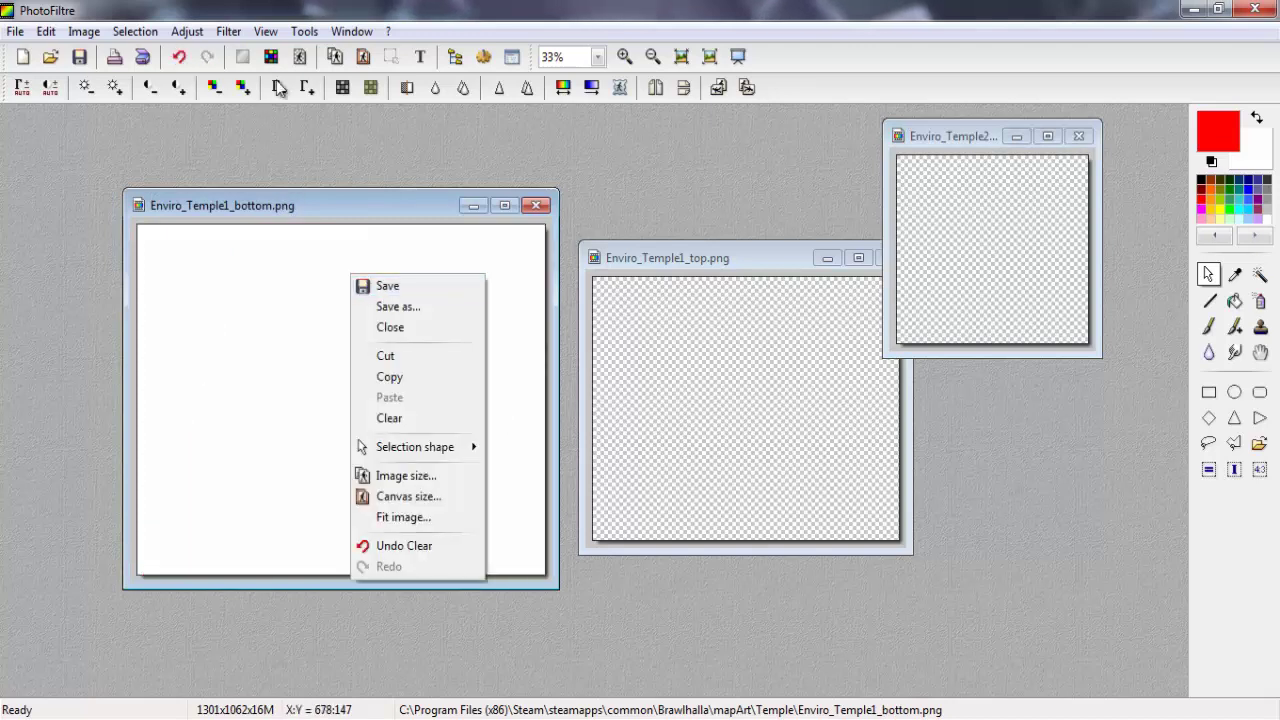
pyautogui.click(317, 54)
pyautogui.click(299, 57)
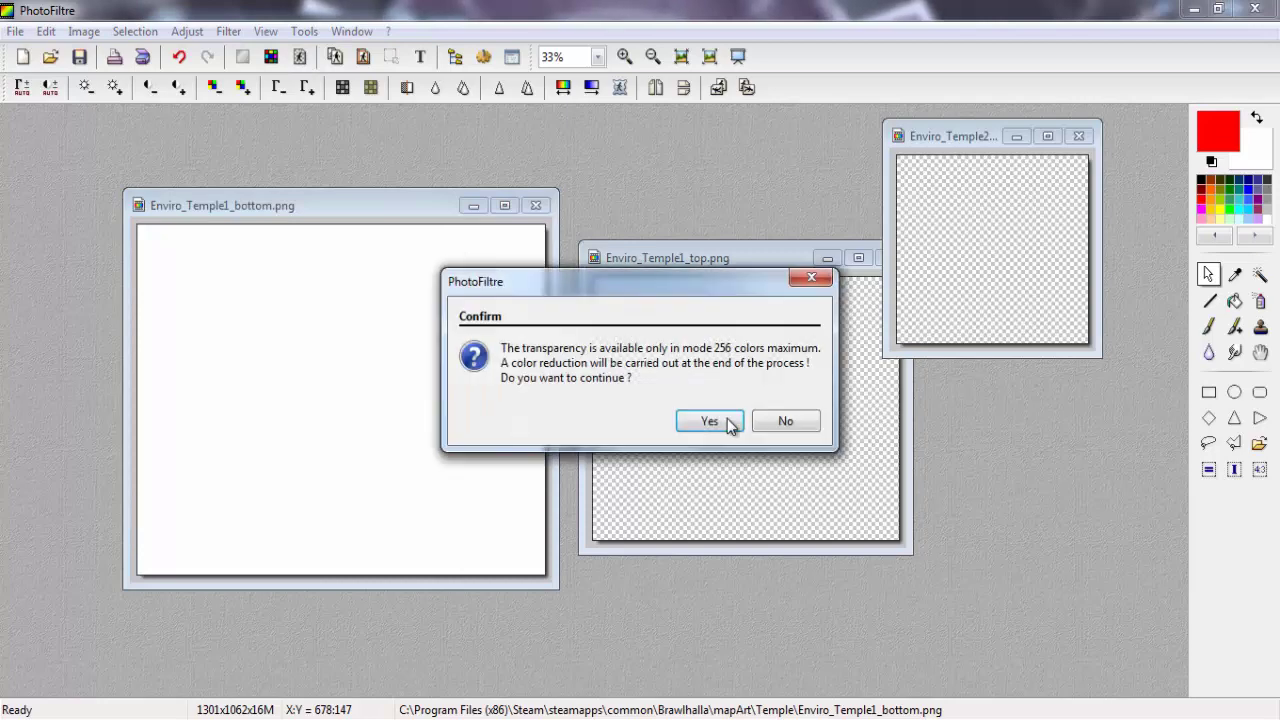
pyautogui.click(733, 422)
pyautogui.press('Return')
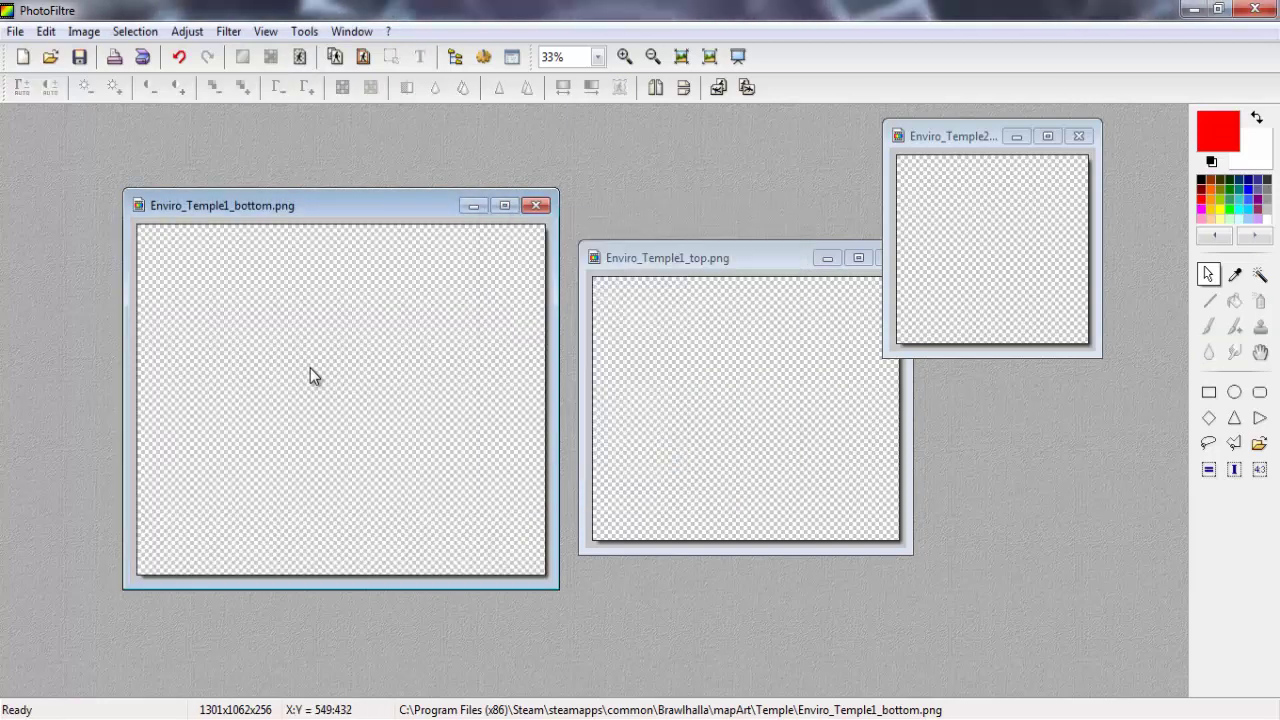
# Step: Save Enviro_Temple1_bottom.png as a PNG and switch to the Temple folder to check the image thumbnails
pyautogui.rightClick(318, 368)
pyautogui.click(350, 375)
pyautogui.click(652, 475)
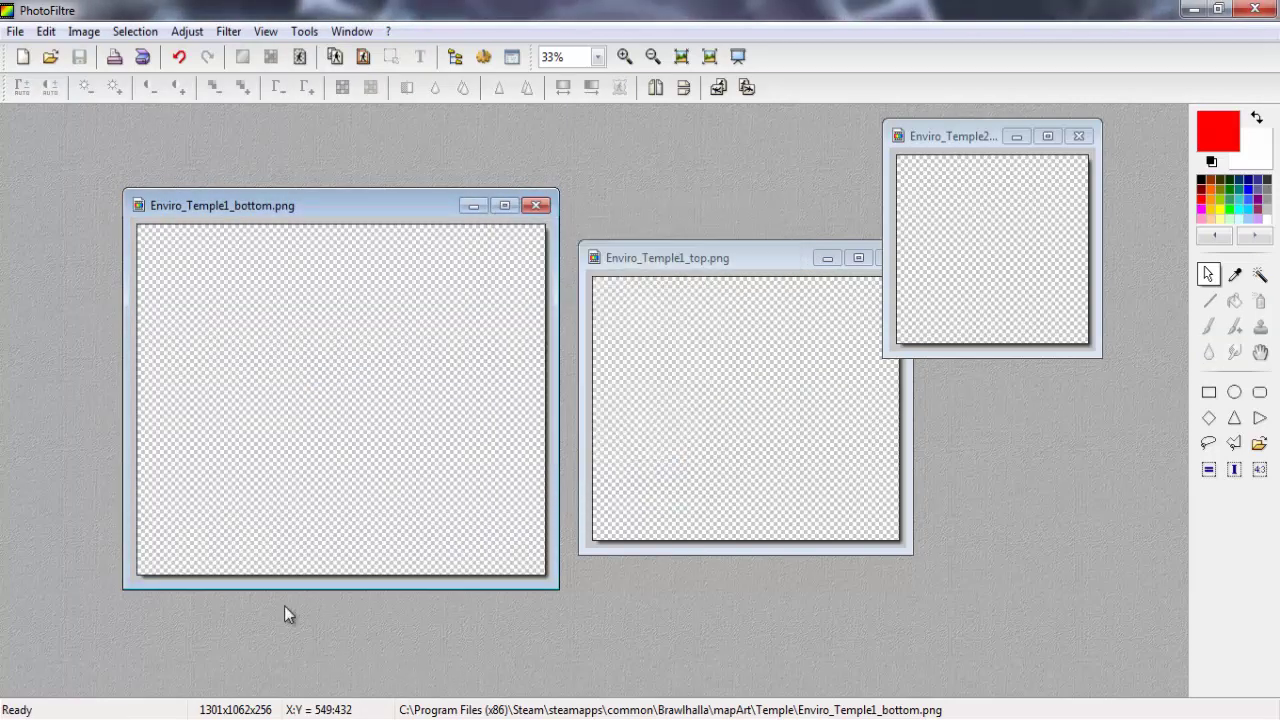
pyautogui.click(216, 717)
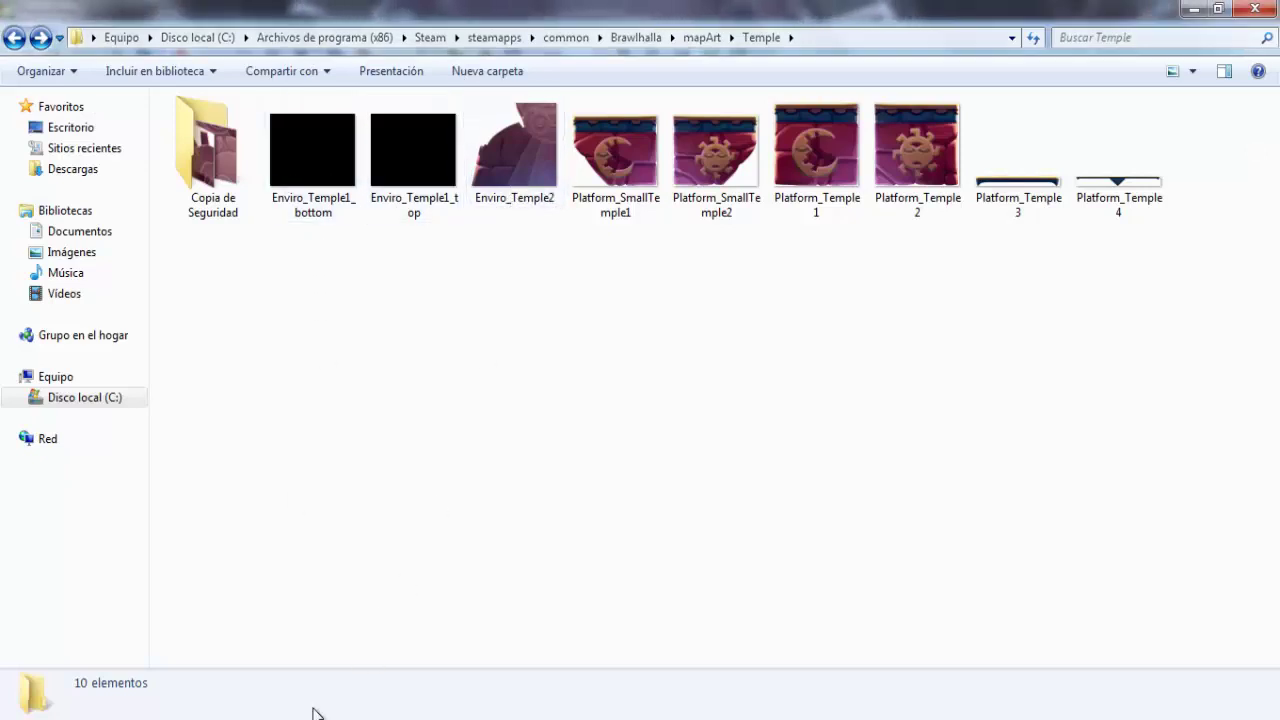
# Step: Save Enviro_Temple2.png from PhotoFiltre as a non-interlaced PNG with filter type None, and return to the Temple folder
pyautogui.hotkey('alt', 'Tab')
pyautogui.click(789, 357)
pyautogui.rightClick(748, 339)
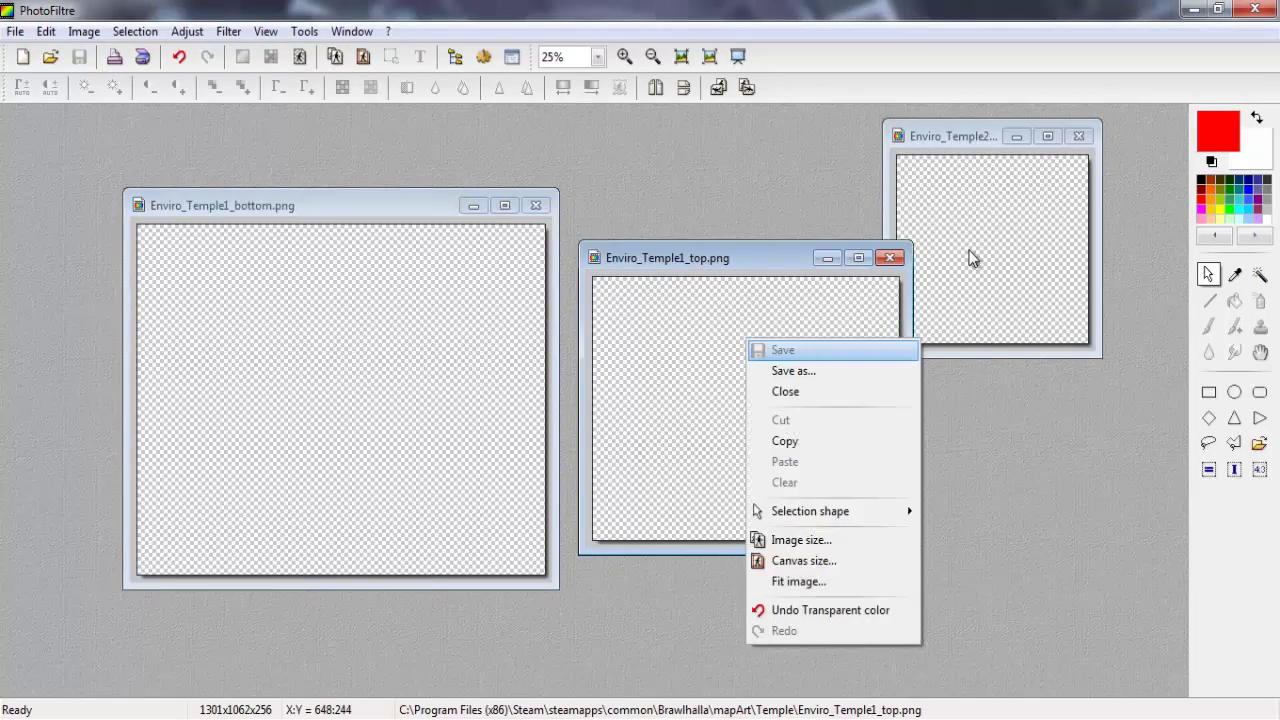
pyautogui.click(971, 254)
pyautogui.rightClick(972, 252)
pyautogui.click(1007, 260)
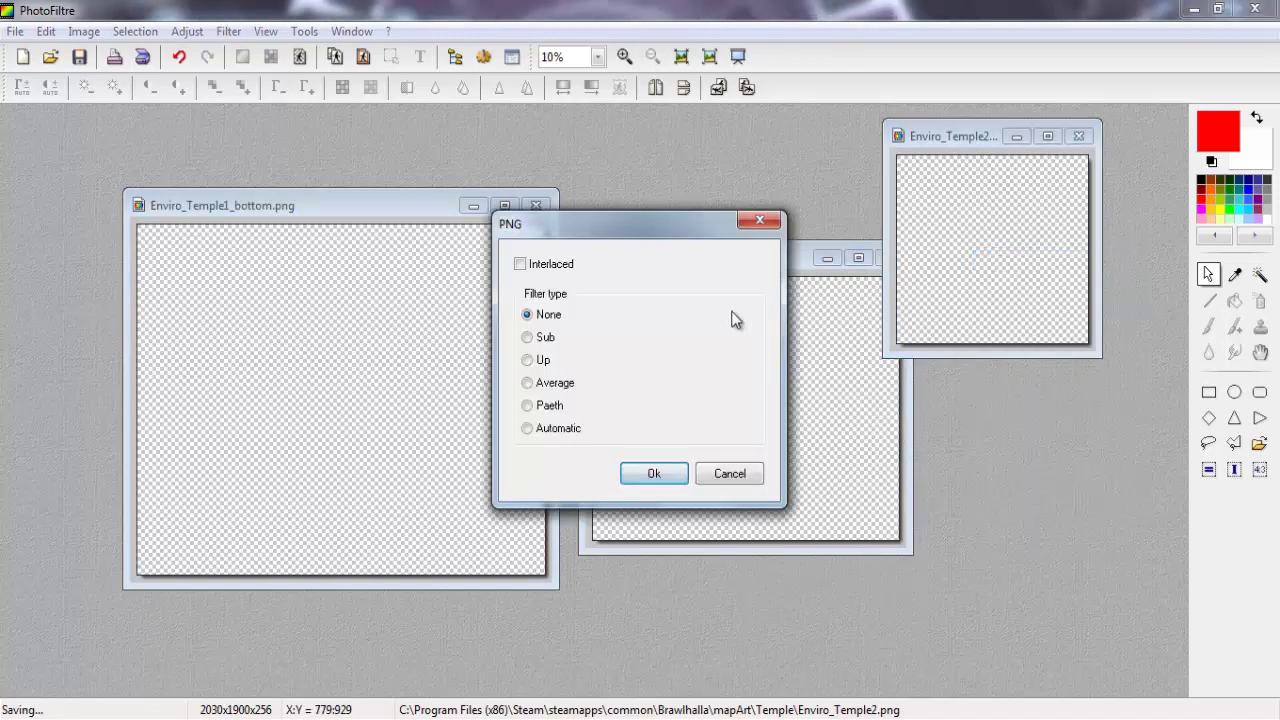
pyautogui.click(655, 475)
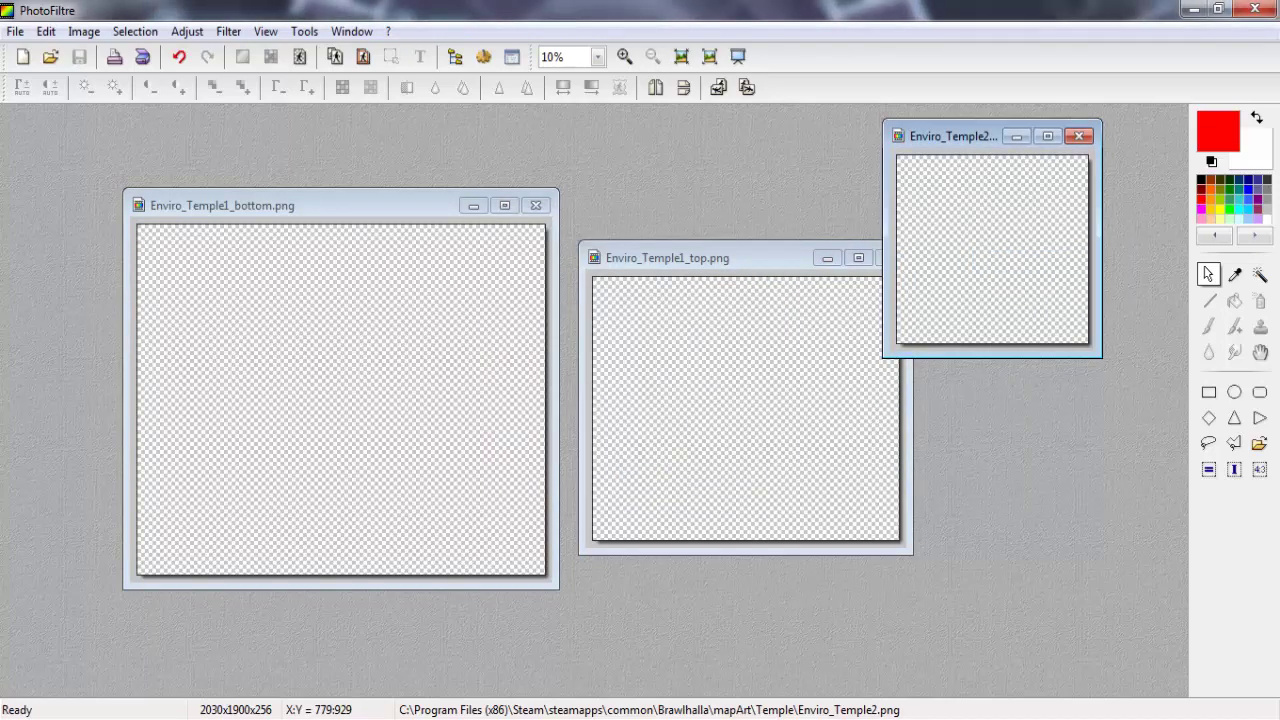
pyautogui.click(206, 718)
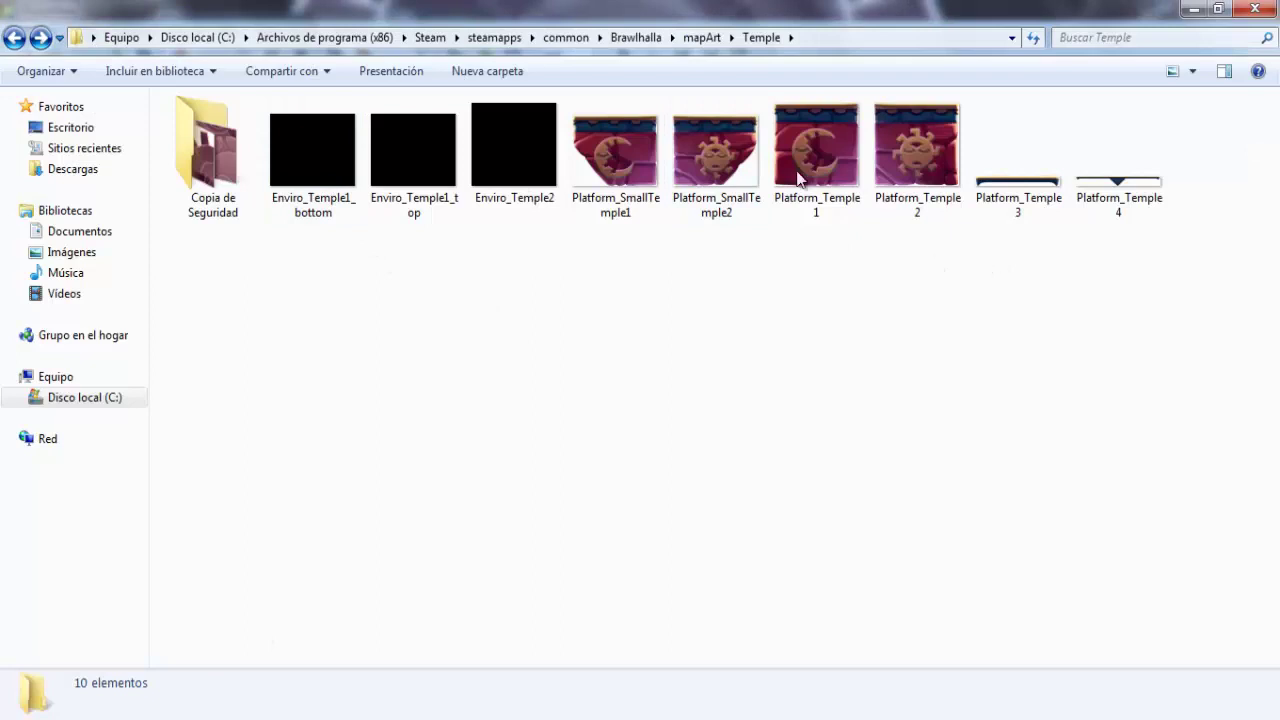
pyautogui.moveTo(932, 257); pyautogui.dragTo(277, 144)
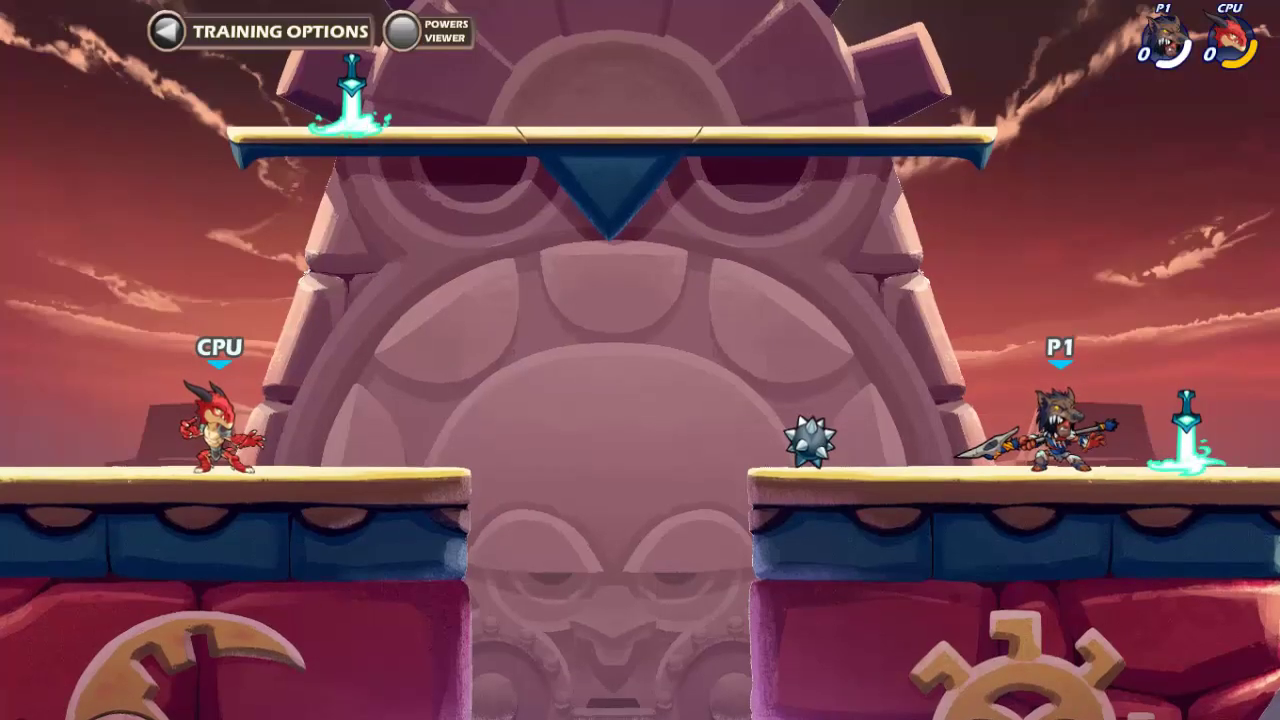
# Step: Switch to Brawlhalla and leave the current training match for the legend selection screen
pyautogui.press('Escape')
pyautogui.press('Up')
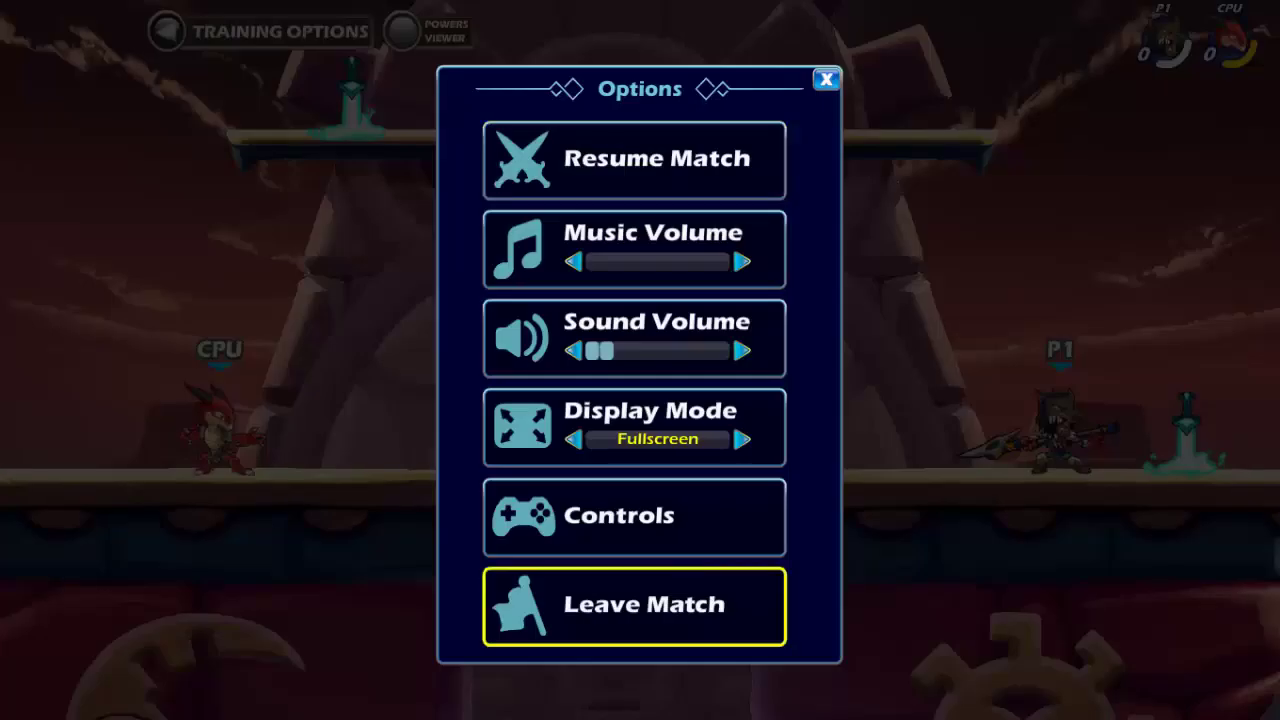
pyautogui.press('Return')
pyautogui.press('Return')
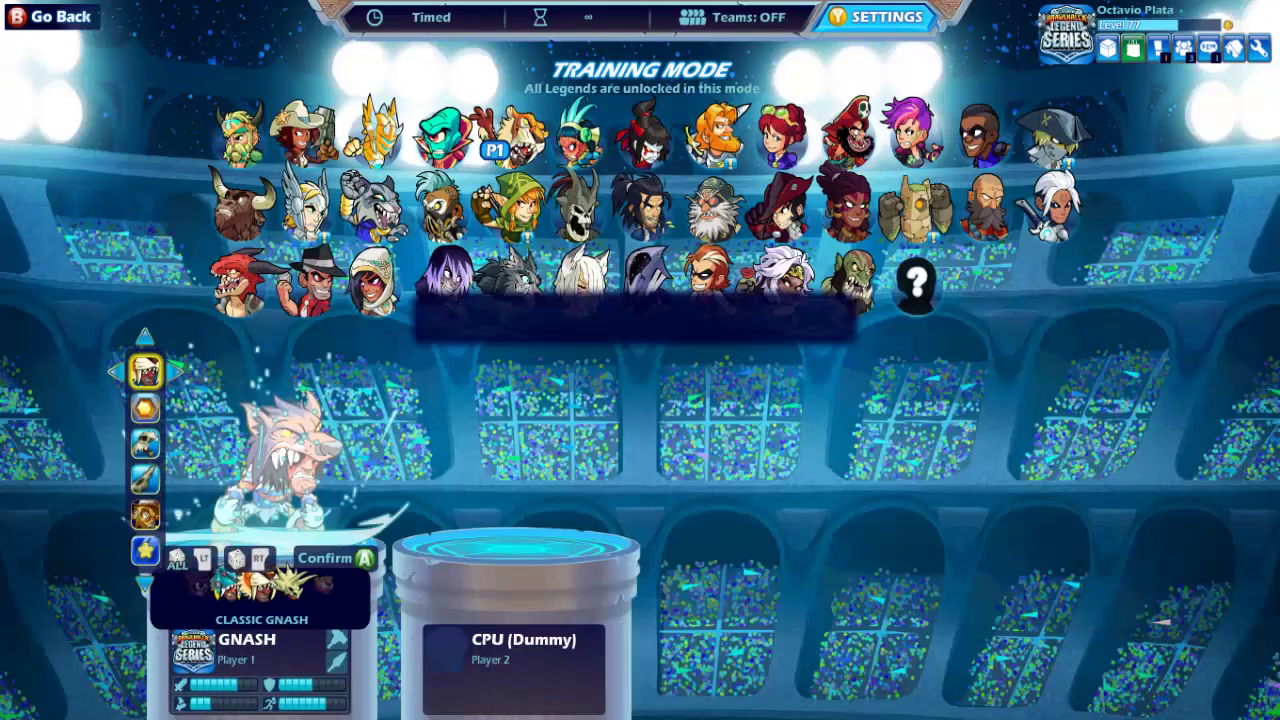
# Step: Start the training match with Gnash against the CPU dummy and move Gnash around the edited Temple map's platforms
pyautogui.press('Return')
pyautogui.press('Return')
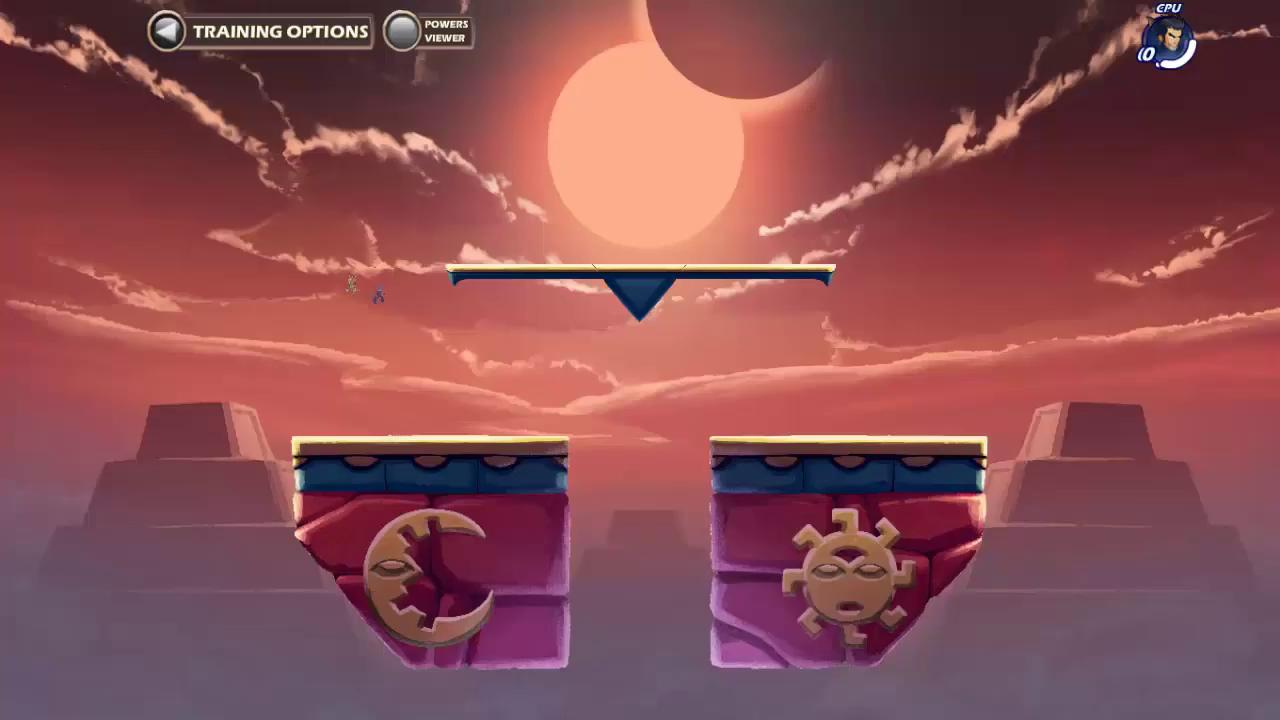
pyautogui.press('Left')
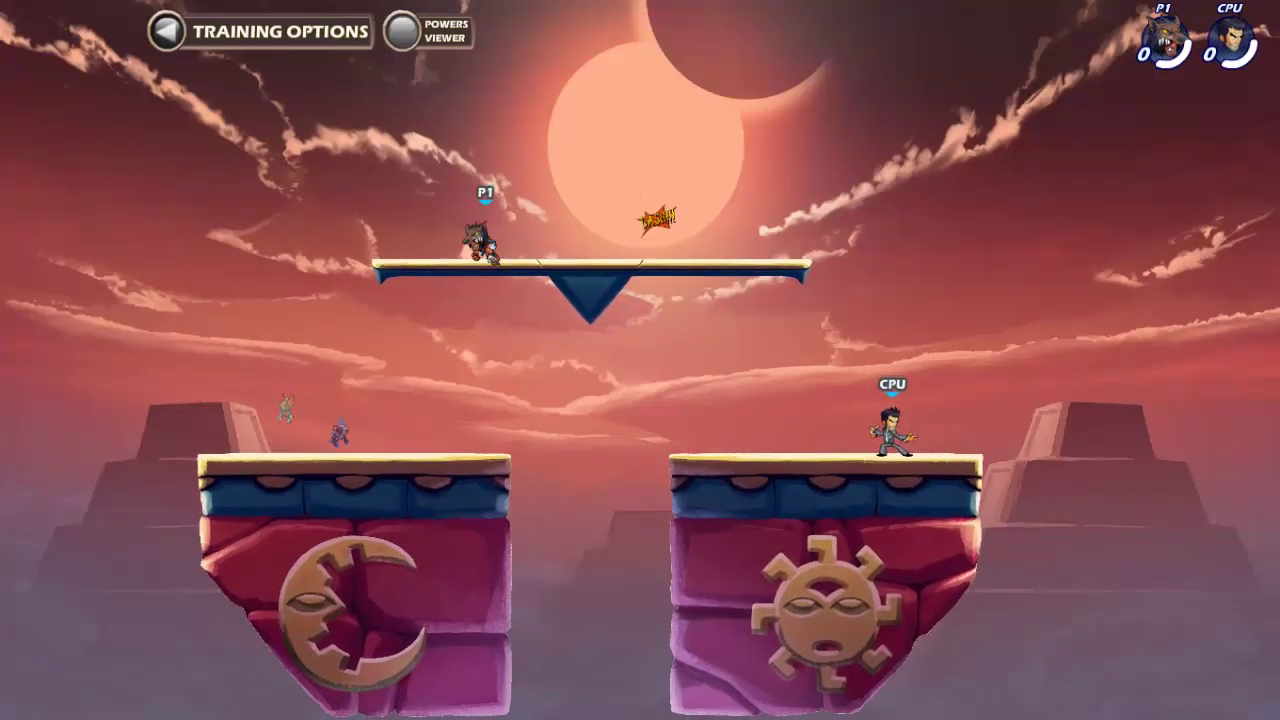
pyautogui.press('Right')
pyautogui.press('space')
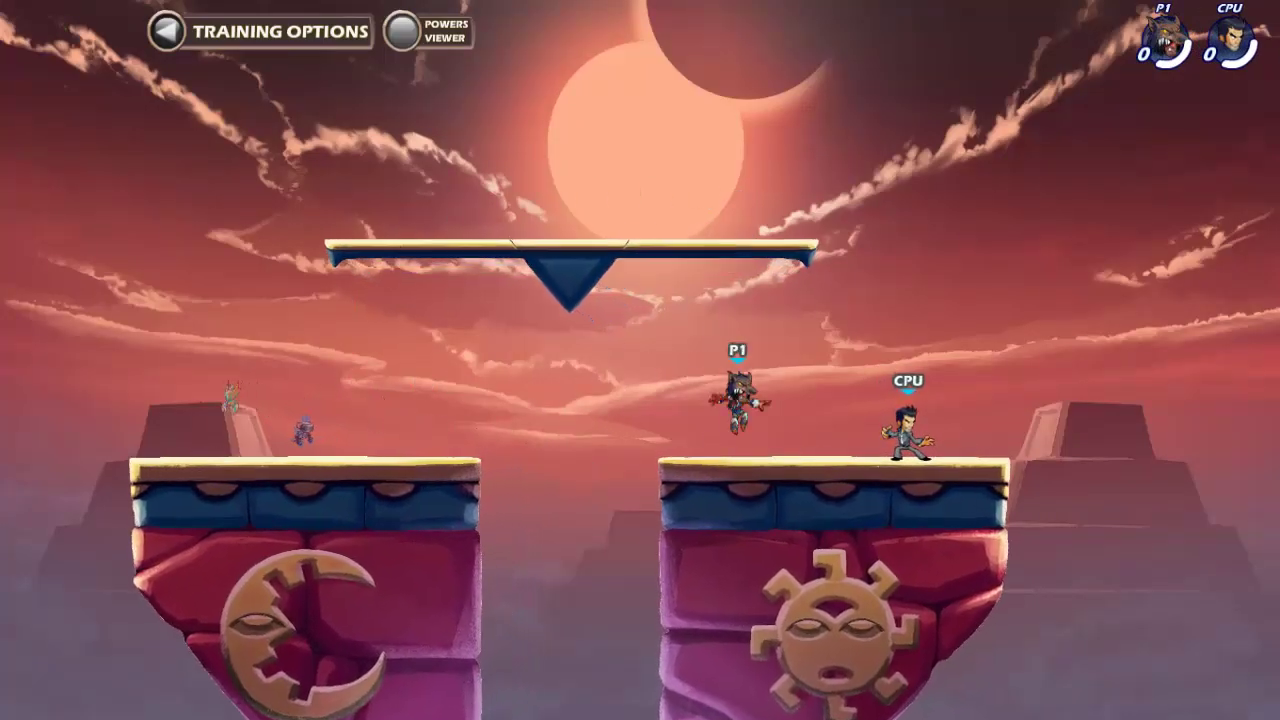
pyautogui.press('Left')
pyautogui.press('space')
pyautogui.press('space')
pyautogui.press('Right')
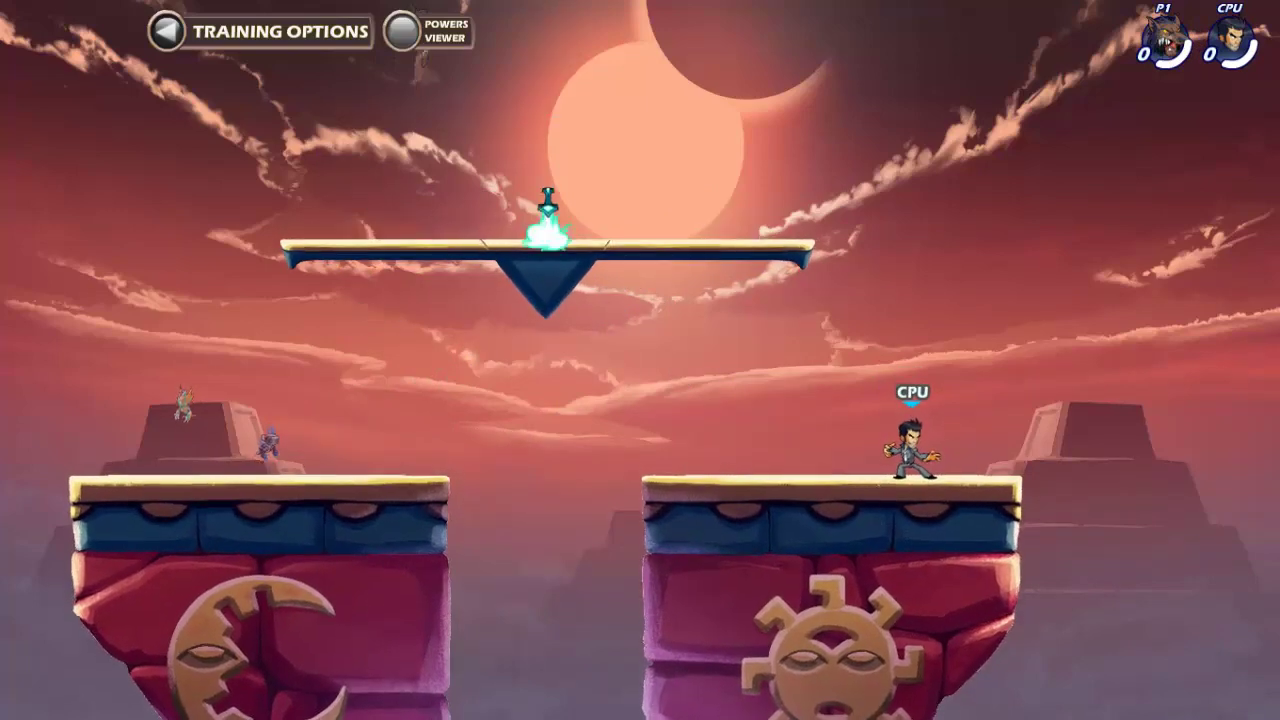
# Step: Arm Gnash with a weapon and attack the CPU on the sun platform to try out the map
pyautogui.press('space')
pyautogui.press('c')
pyautogui.press('Right')
pyautogui.press('c')
pyautogui.press('Right')
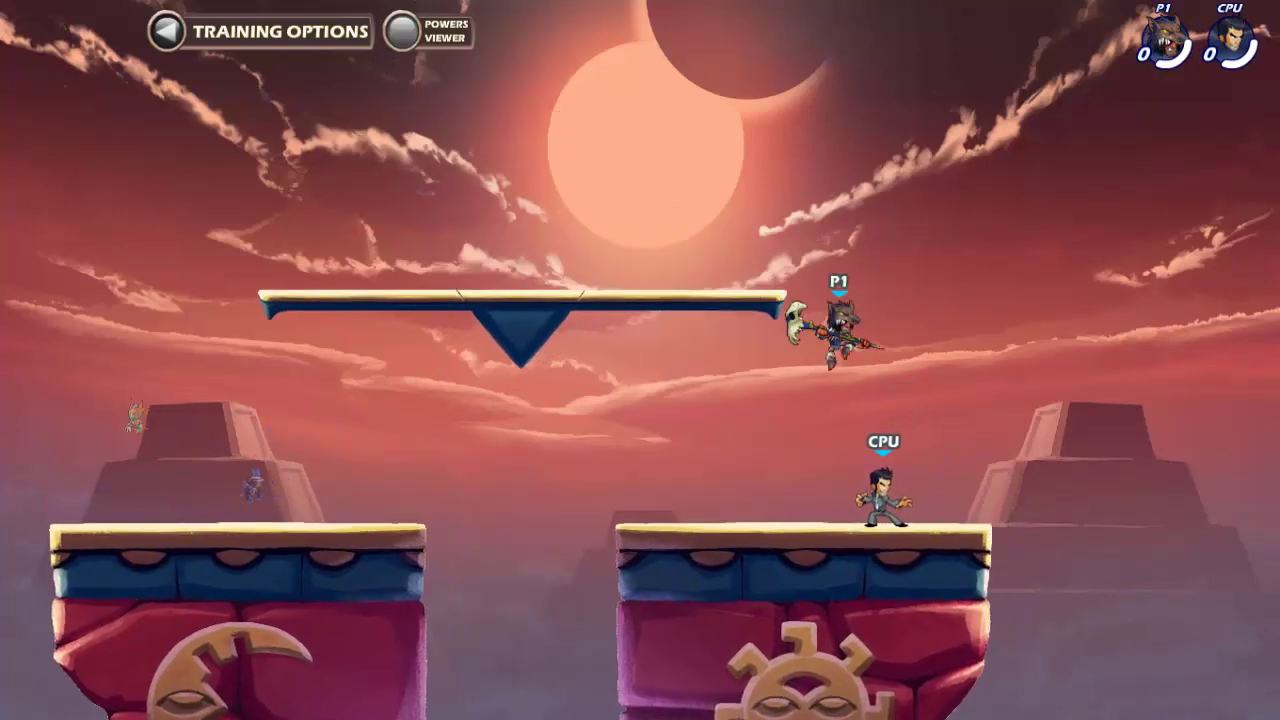
pyautogui.press('c')
pyautogui.press('Left')
pyautogui.press('space')
pyautogui.press('c')
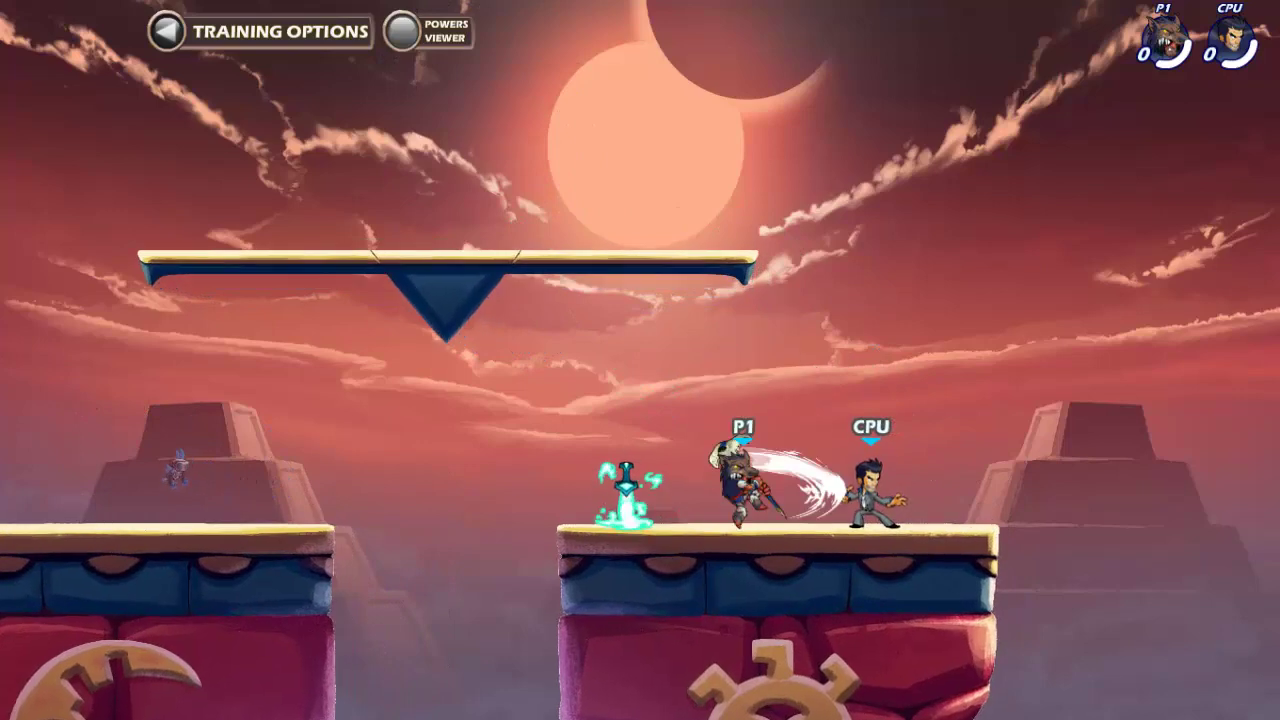
pyautogui.press('Right')
pyautogui.press('Left')
pyautogui.press('space')
pyautogui.press('Right')
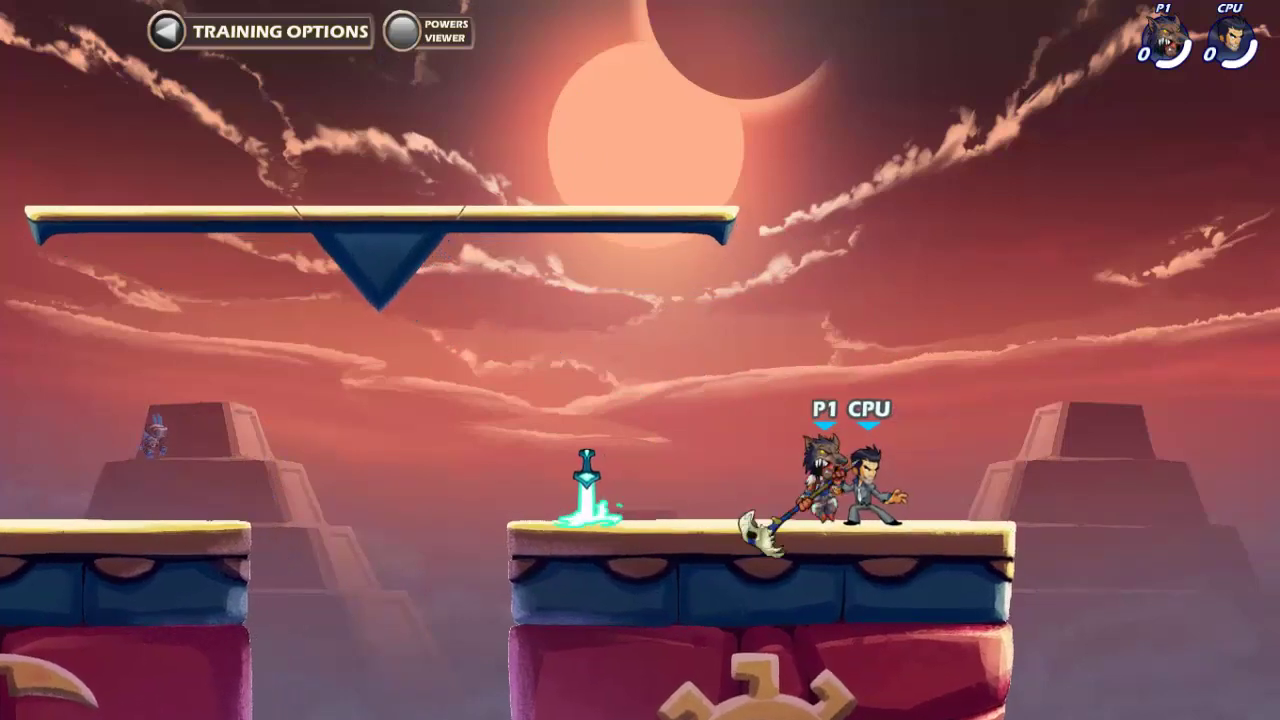
pyautogui.press('c')
pyautogui.press('c')
pyautogui.press('Left')
pyautogui.press('x')
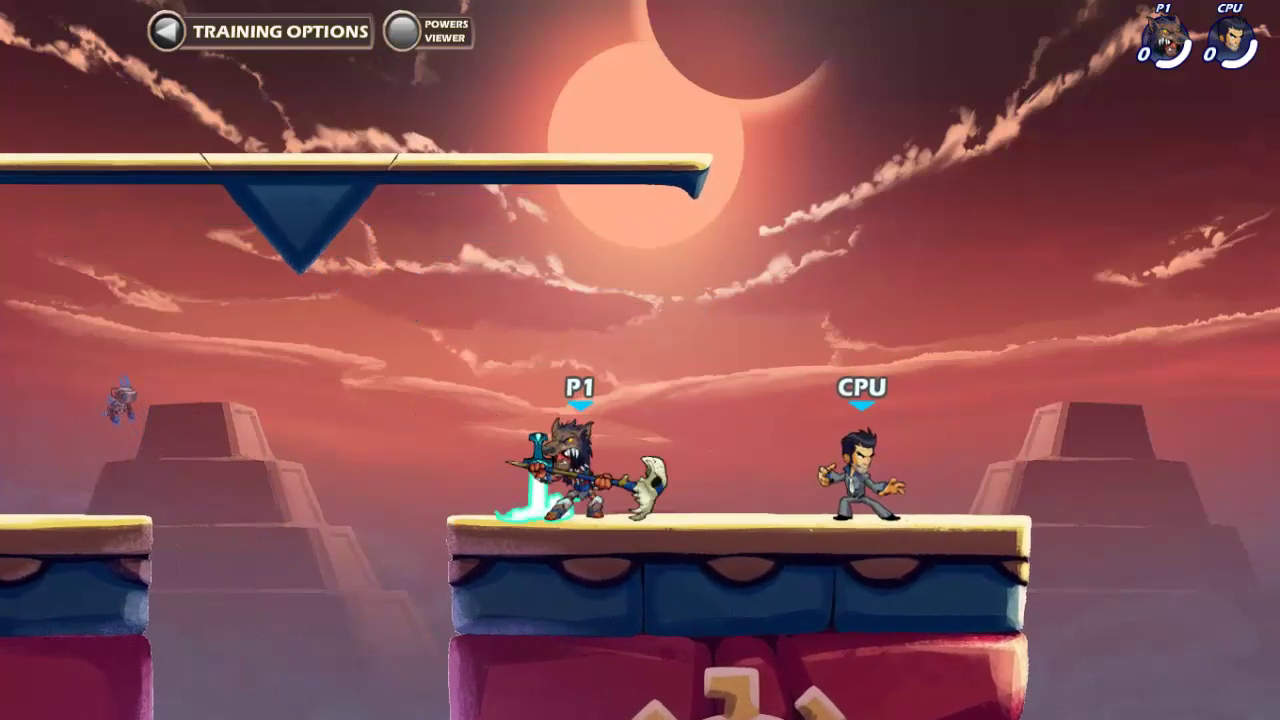
pyautogui.press('v')
pyautogui.press('Right')
pyautogui.press('c')
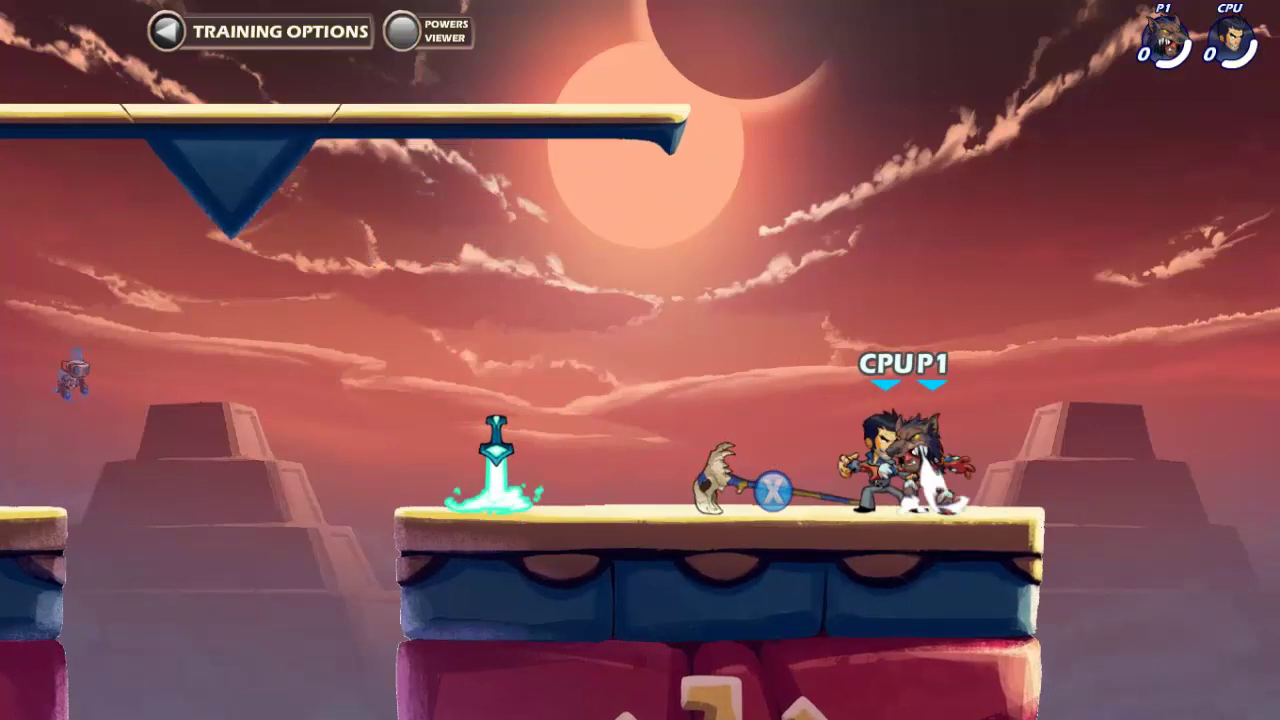
# Step: Fight the CPU around the outer edge of the sun platform, using the weapon spawned there
pyautogui.press('Left')
pyautogui.press('space')
pyautogui.press('Right')
pyautogui.press('c')
pyautogui.press('space')
pyautogui.press('Right')
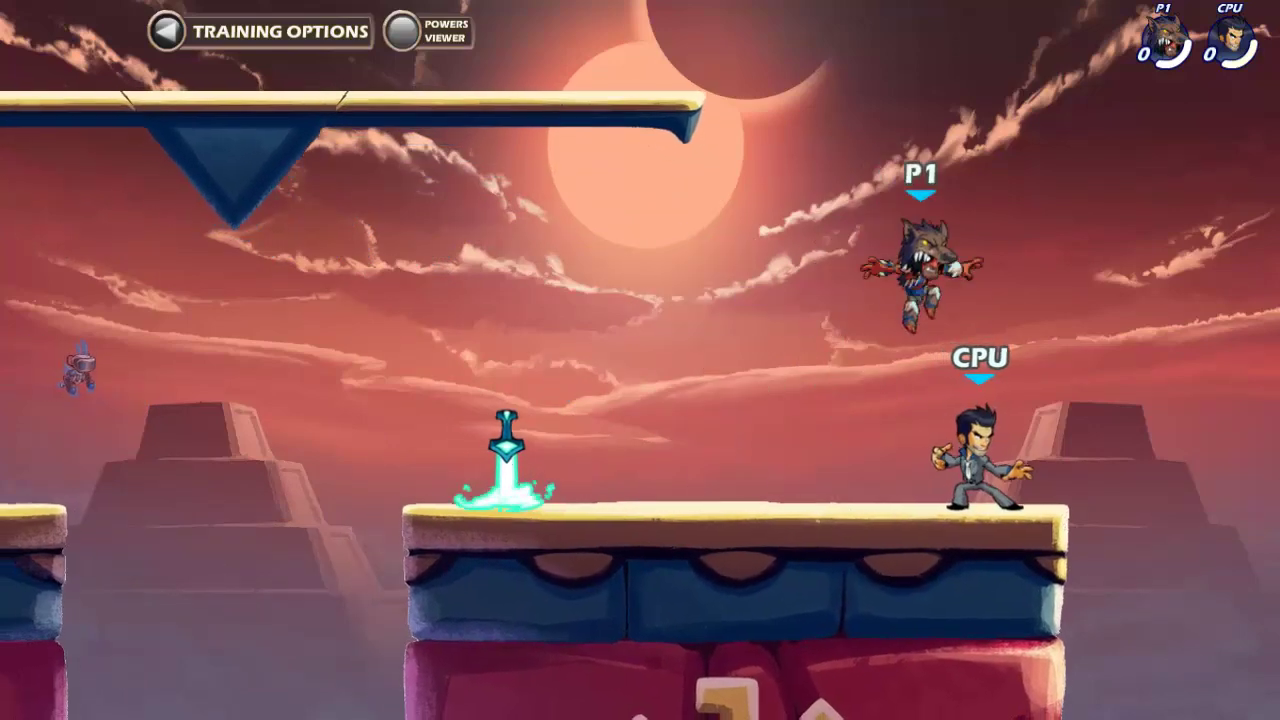
pyautogui.press('c')
pyautogui.press('Left')
pyautogui.press('v')
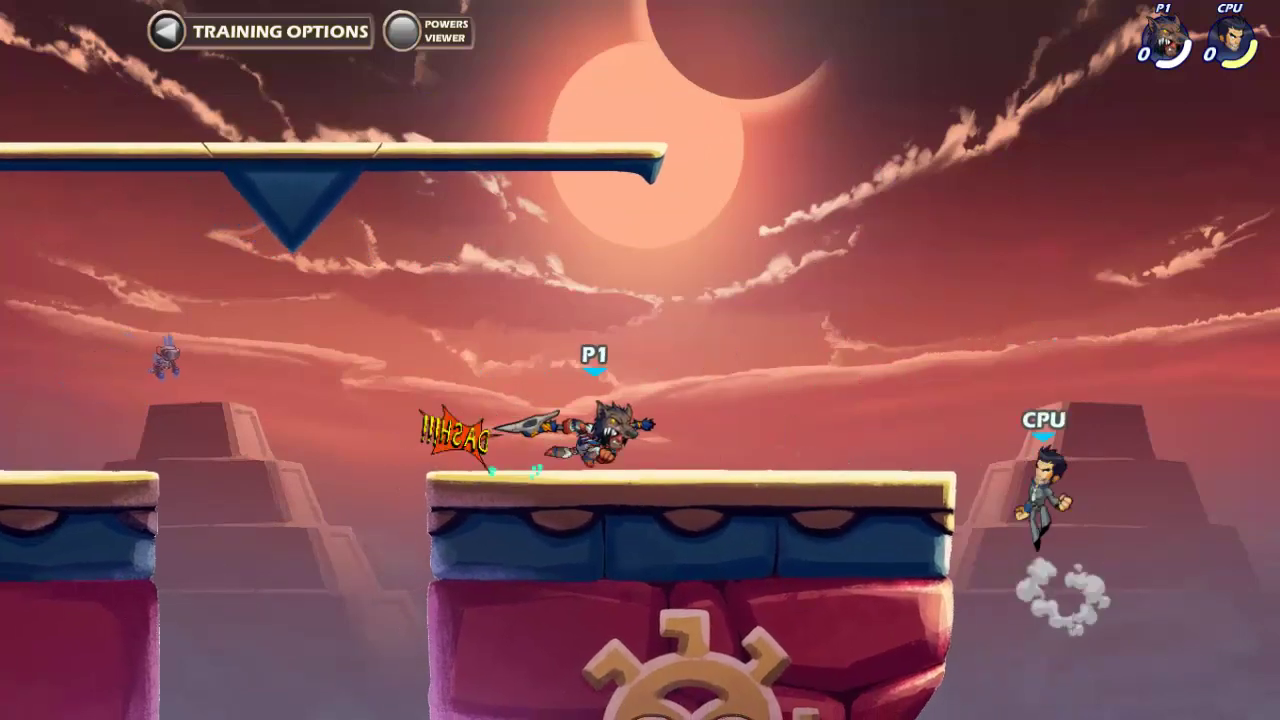
pyautogui.press('Right')
pyautogui.press('c')
pyautogui.press('Left')
pyautogui.press('space')
pyautogui.press('Left')
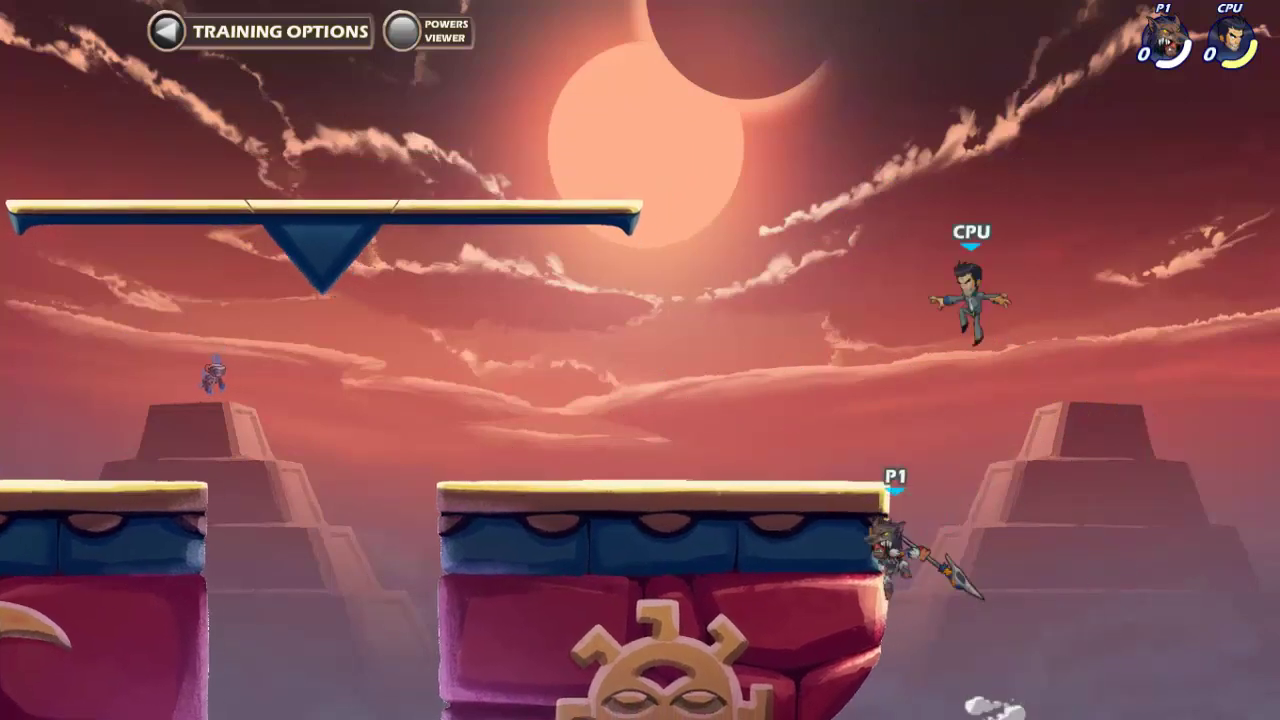
# Step: Jump Gnash across the gap past the moon platform's outer edge and back over that platform
pyautogui.press('space')
pyautogui.press('z')
pyautogui.press('Left')
pyautogui.press('space')
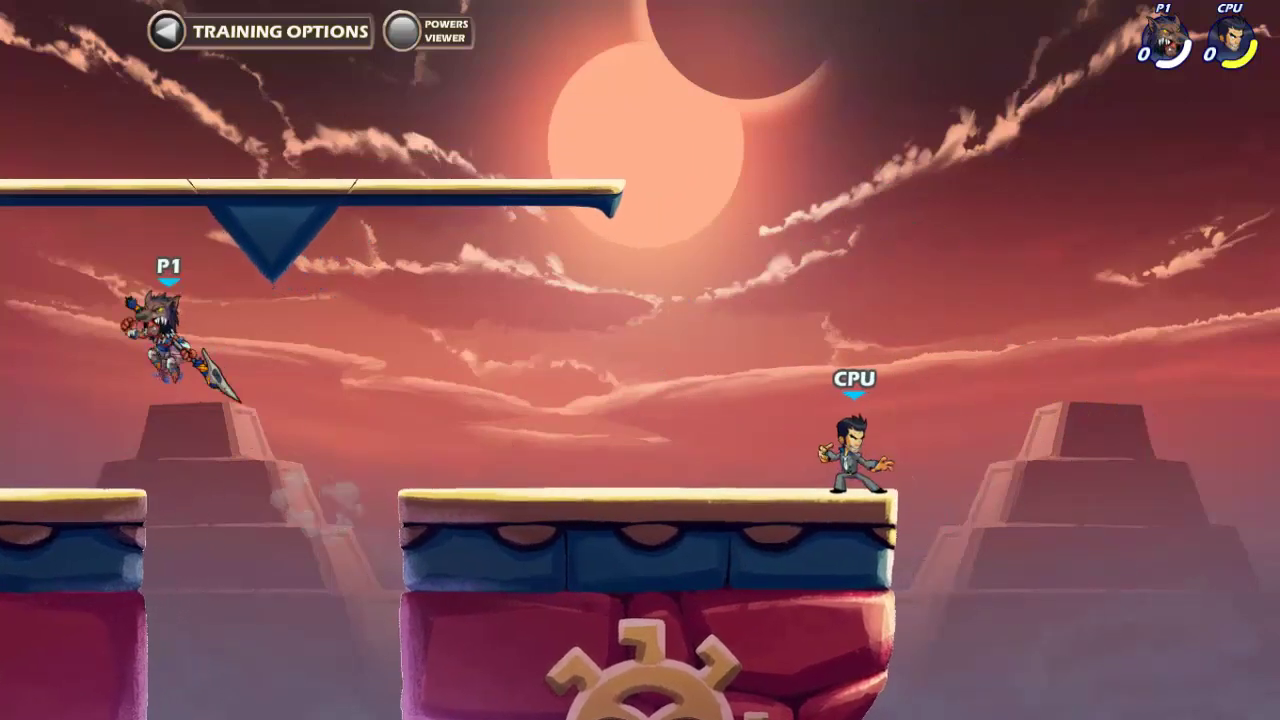
pyautogui.press('z')
pyautogui.press('space')
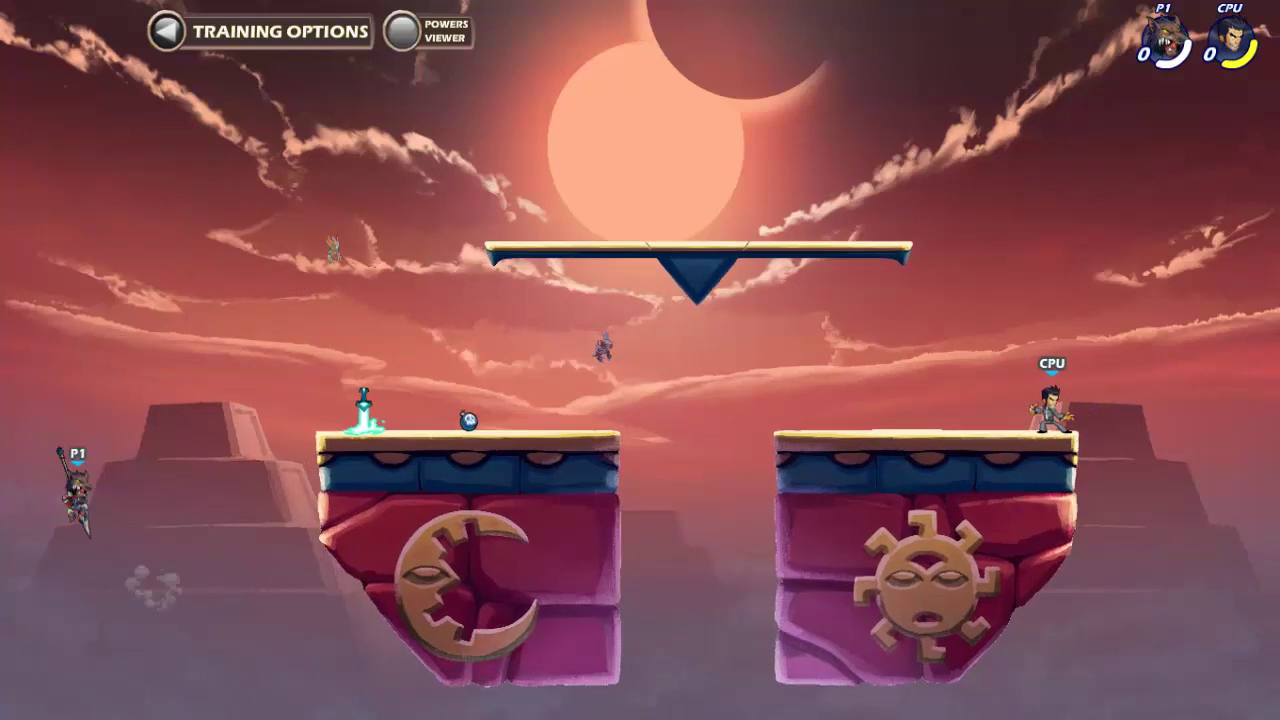
pyautogui.press('Right')
pyautogui.press('space')
pyautogui.press('space')
pyautogui.press('Right')
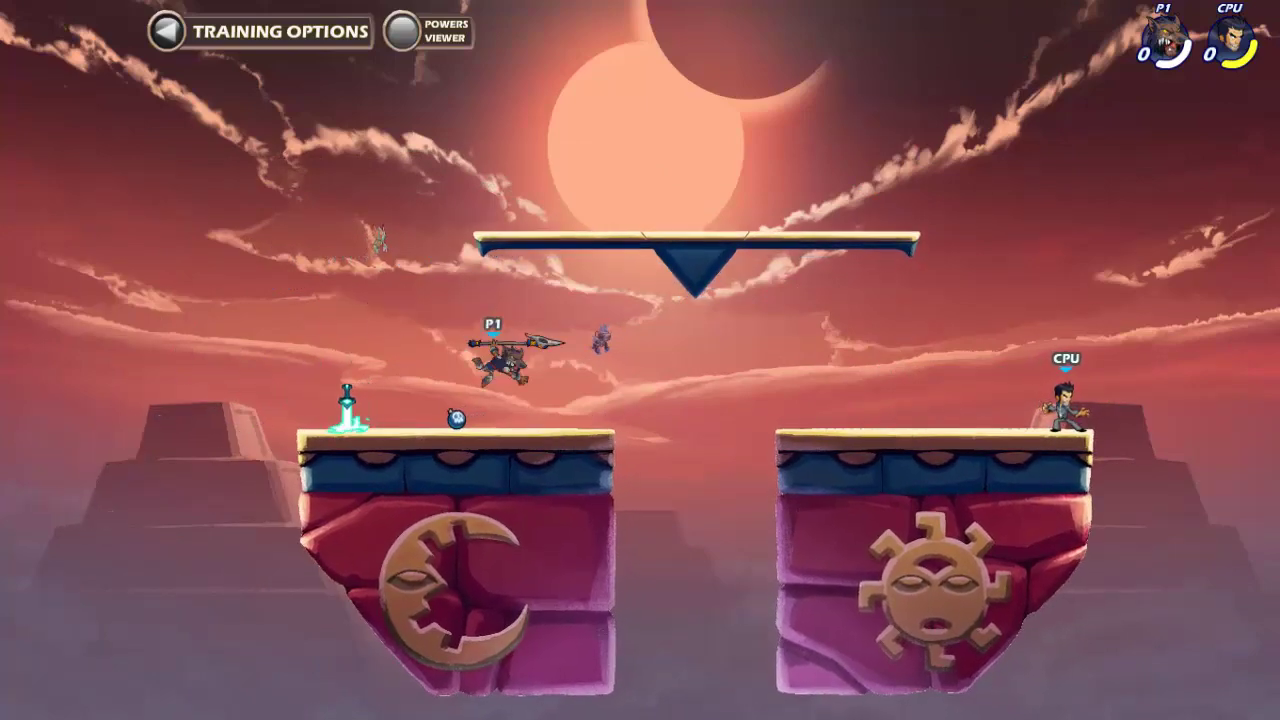
# Step: Throw Gnash's held items above the moon platform, rearm, and head for the gap between the platforms
pyautogui.press('v')
pyautogui.press('Left')
pyautogui.press('v')
pyautogui.press('space')
pyautogui.press('v')
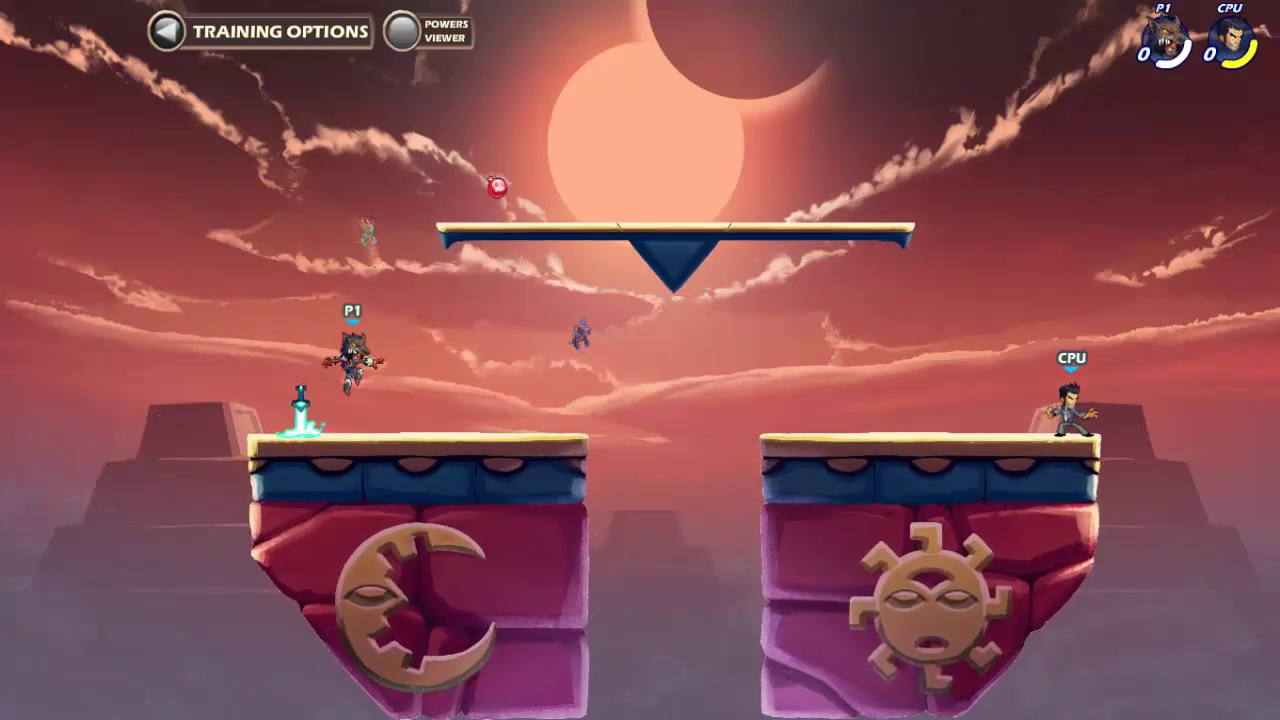
pyautogui.press('Left')
pyautogui.press('v')
pyautogui.press('Right')
pyautogui.press('space')
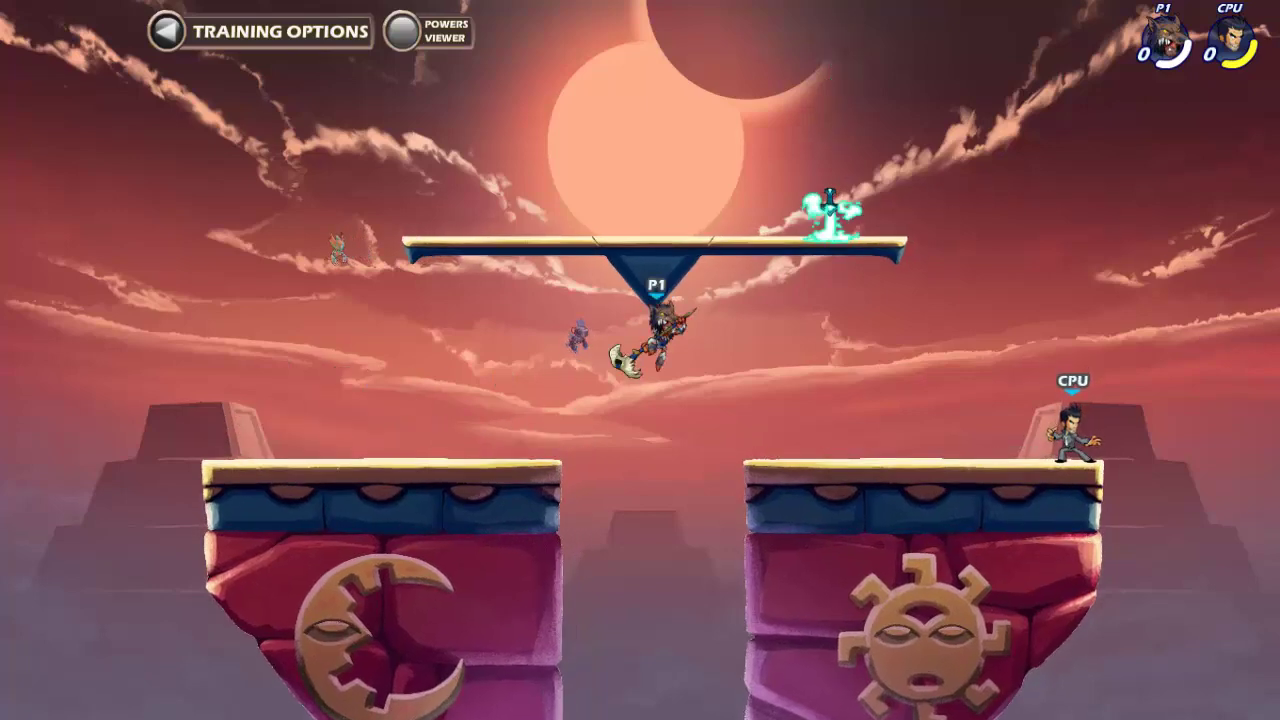
# Step: Chase the CPU beyond the sun platform's outer edge and bring Gnash back up onto the upper platform
pyautogui.press('c')
pyautogui.press('space')
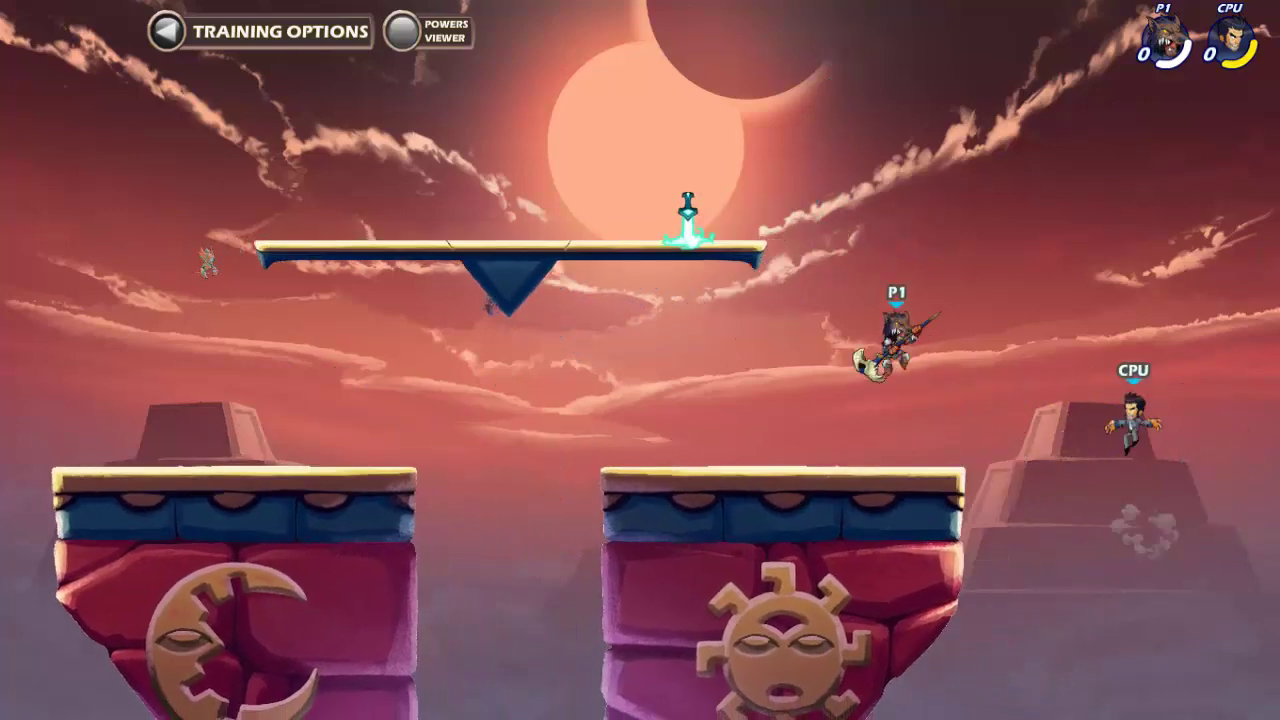
pyautogui.press('Right')
pyautogui.press('space')
pyautogui.press('c')
pyautogui.press('space')
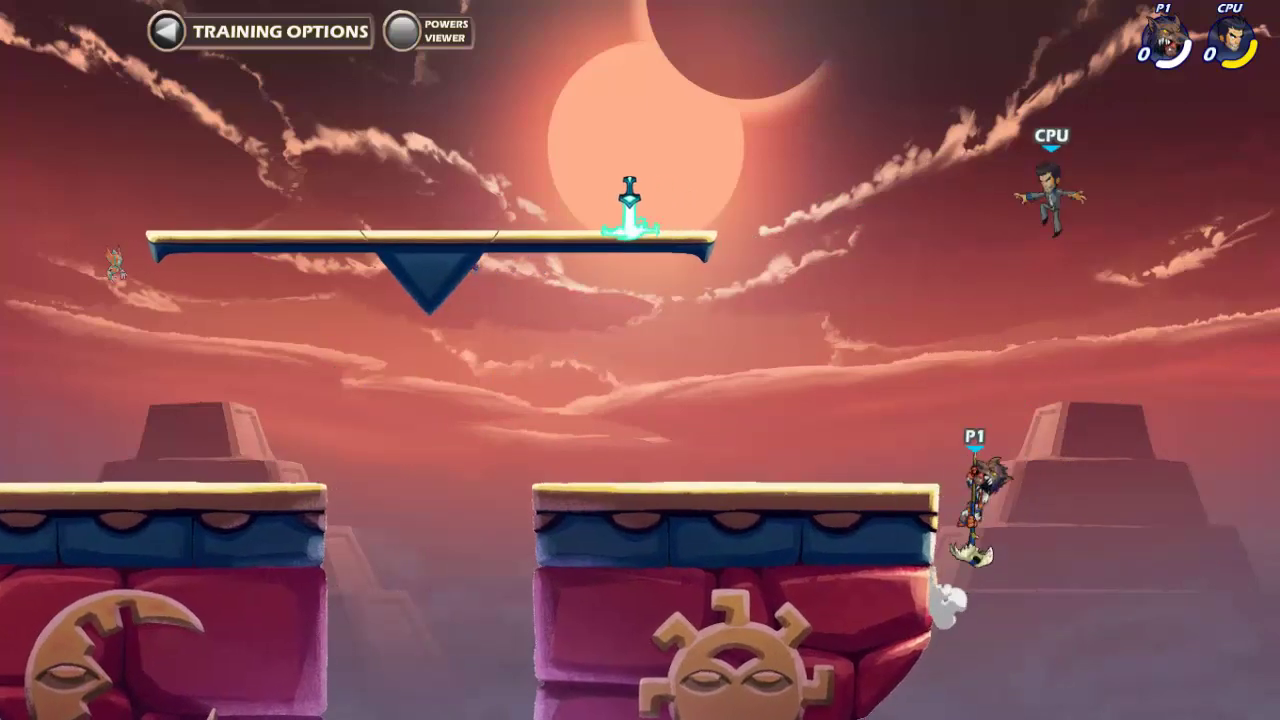
pyautogui.press('Left')
pyautogui.press('space')
pyautogui.press('Right')
pyautogui.press('Right')
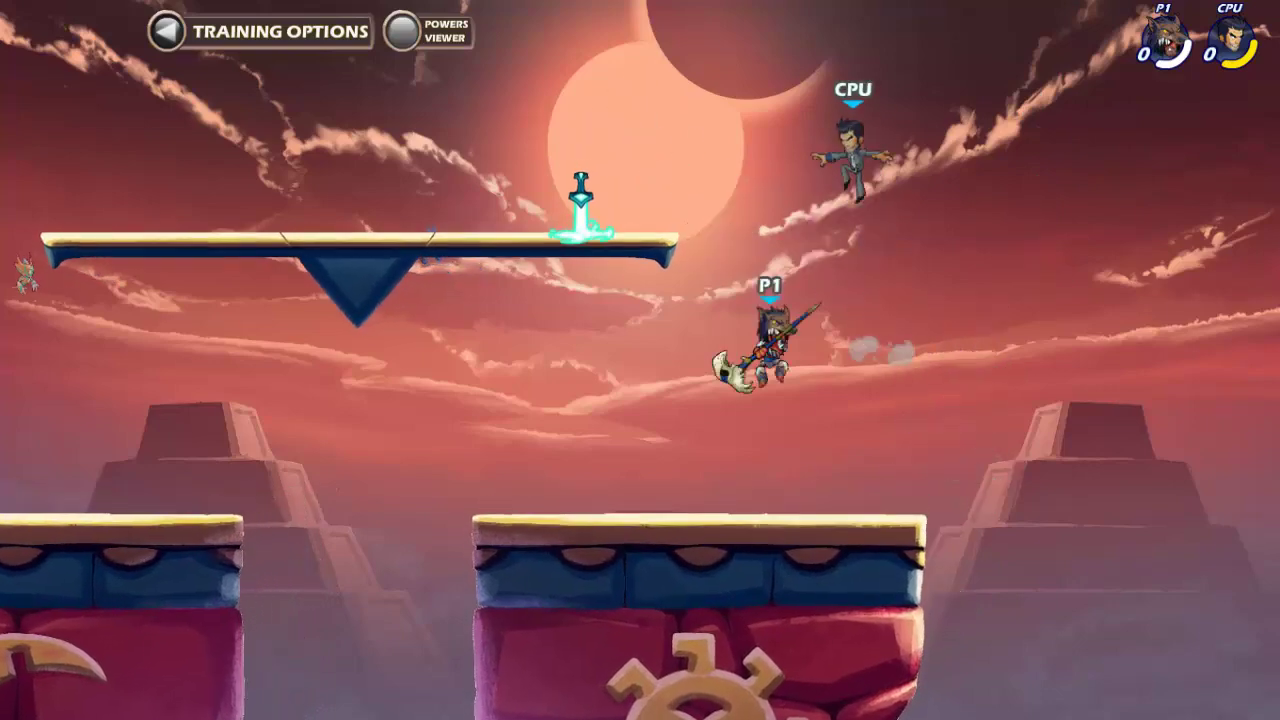
pyautogui.press('space')
pyautogui.press('Left')
pyautogui.press('space')
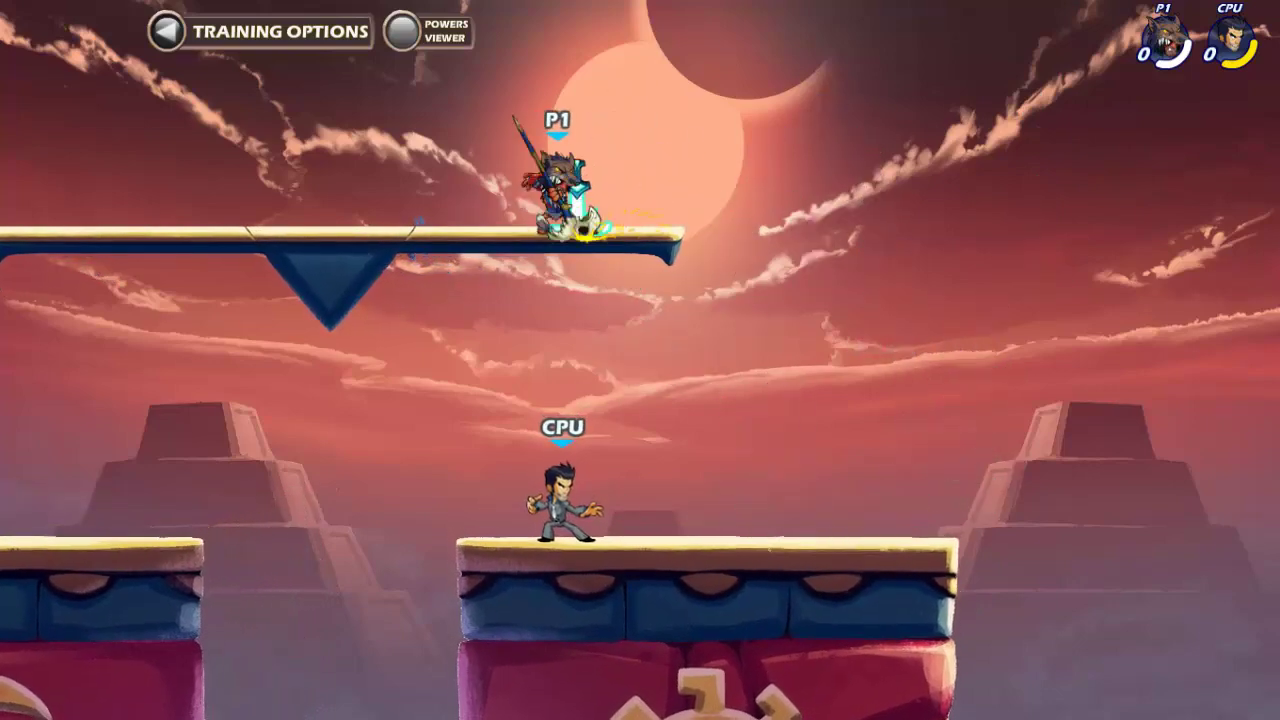
# Step: Drop to the sun platform and throw Gnash's weapons at the CPU
pyautogui.press('Right')
pyautogui.press('Left')
pyautogui.press('v')
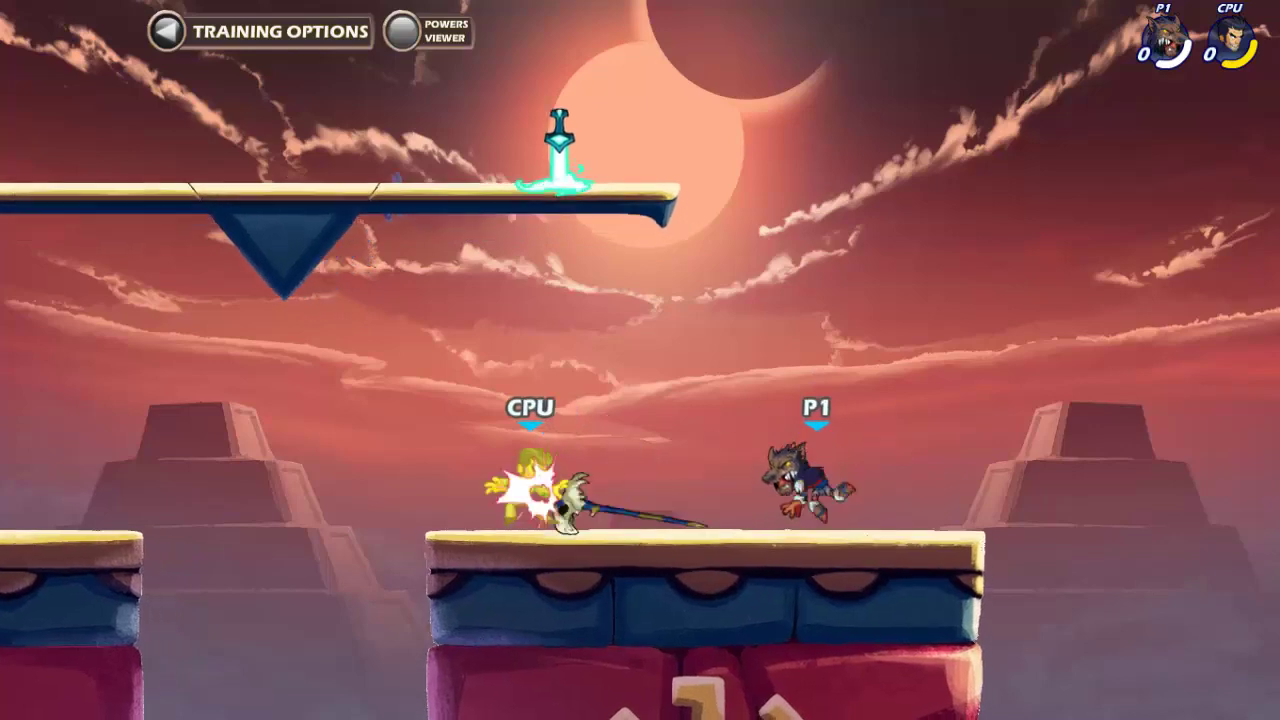
pyautogui.press('space')
pyautogui.press('Left')
pyautogui.press('space')
pyautogui.press('v')
pyautogui.press('Right')
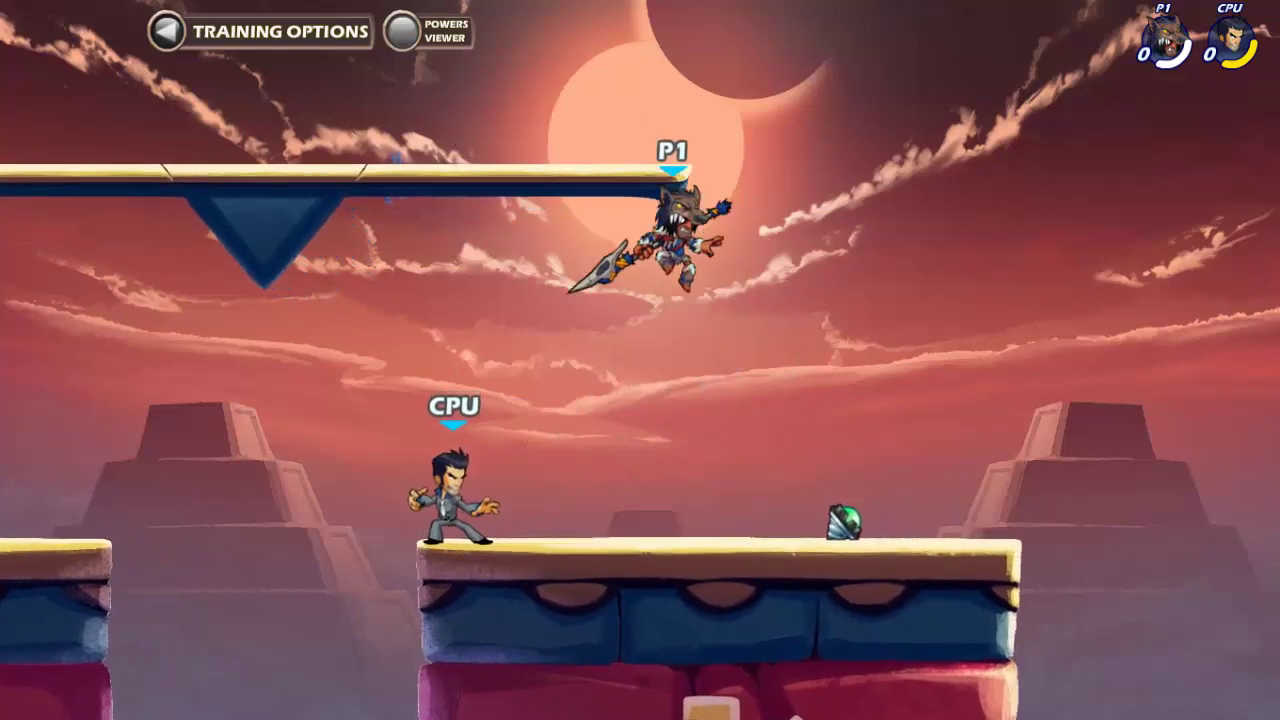
pyautogui.press('Left')
pyautogui.press('v')
pyautogui.press('v')
pyautogui.press('v')
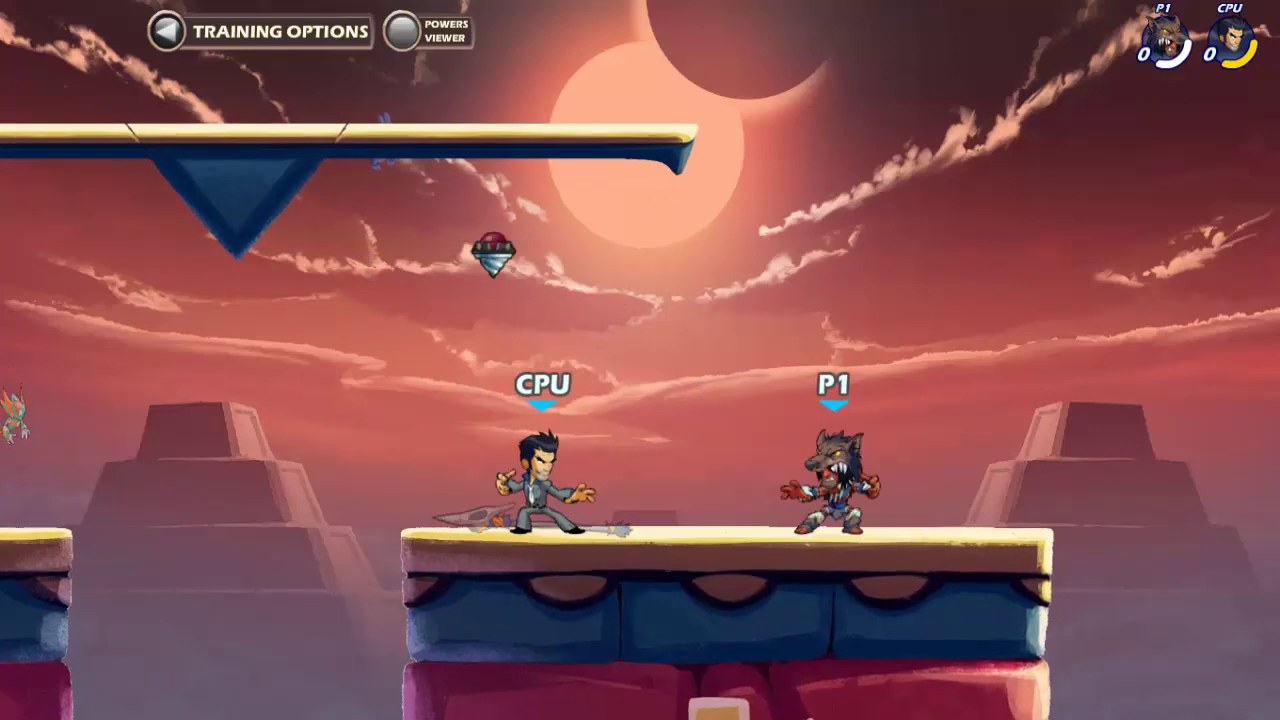
# Step: Return Gnash across the gap to the weapon spawn on the moon platform
pyautogui.press('Left')
pyautogui.press('space')
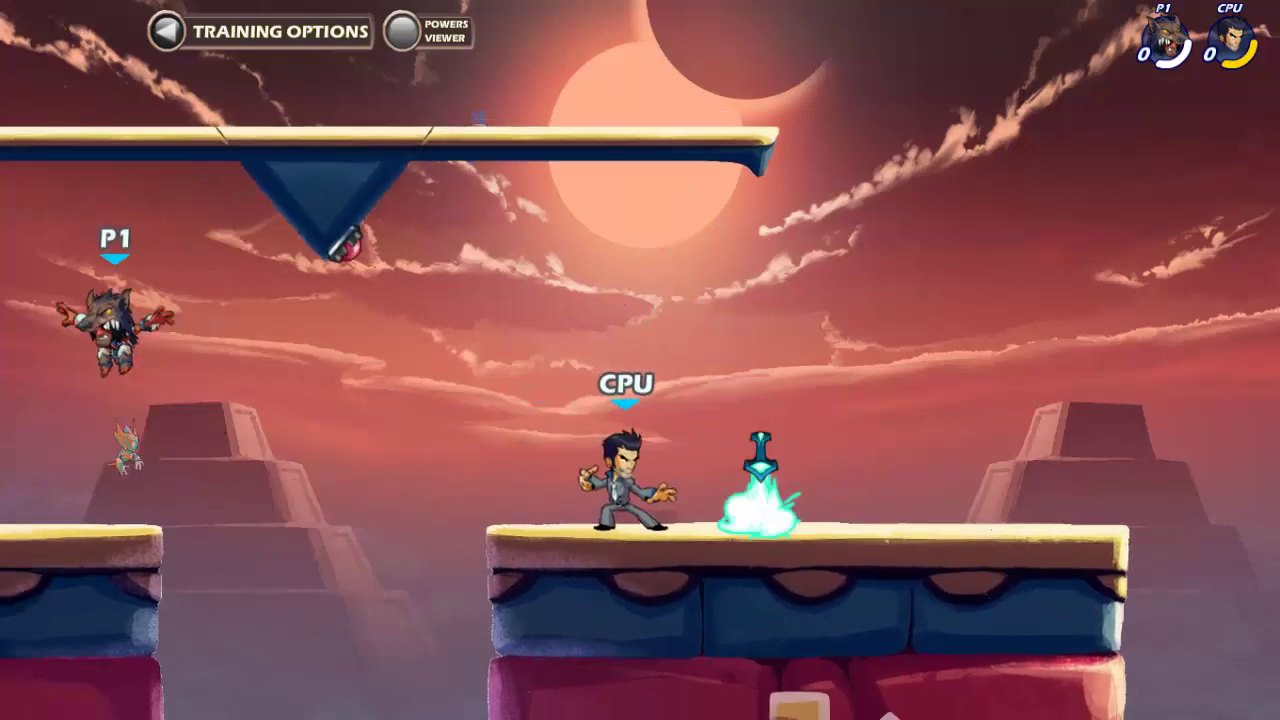
pyautogui.press('space')
pyautogui.press('Right')
pyautogui.press('space')
pyautogui.press('space')
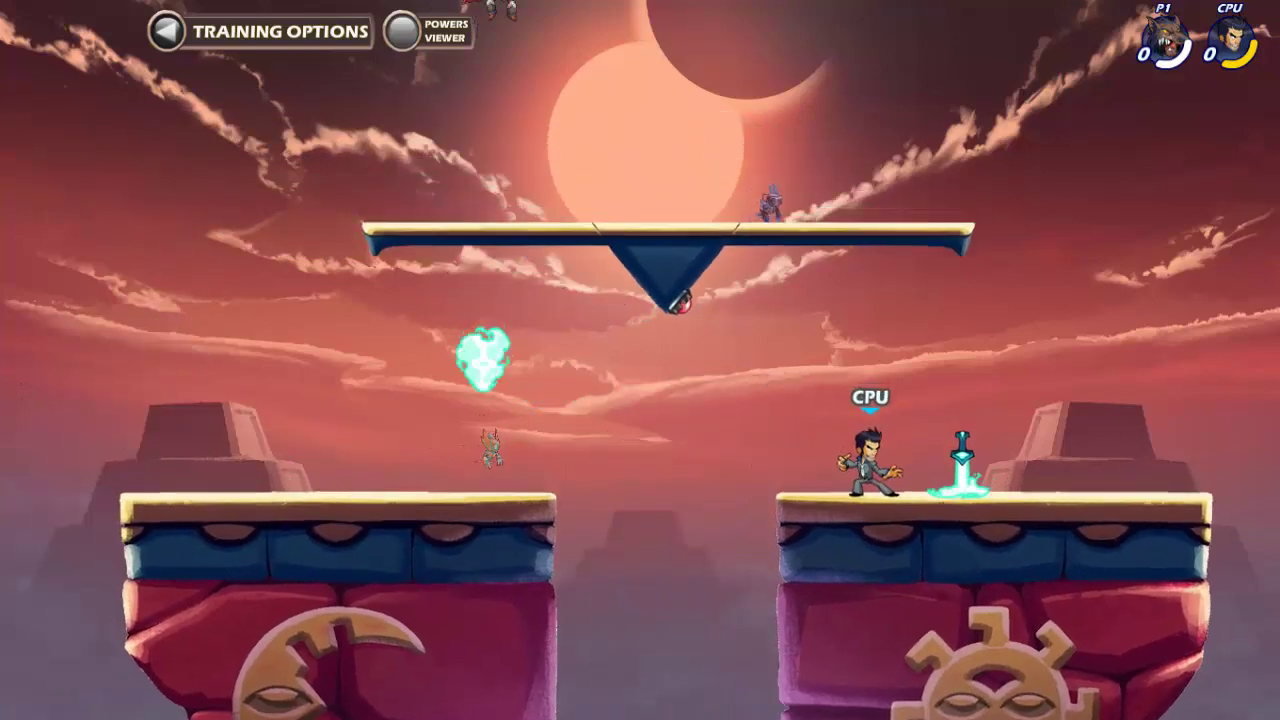
pyautogui.press('Left')
pyautogui.press('Down')
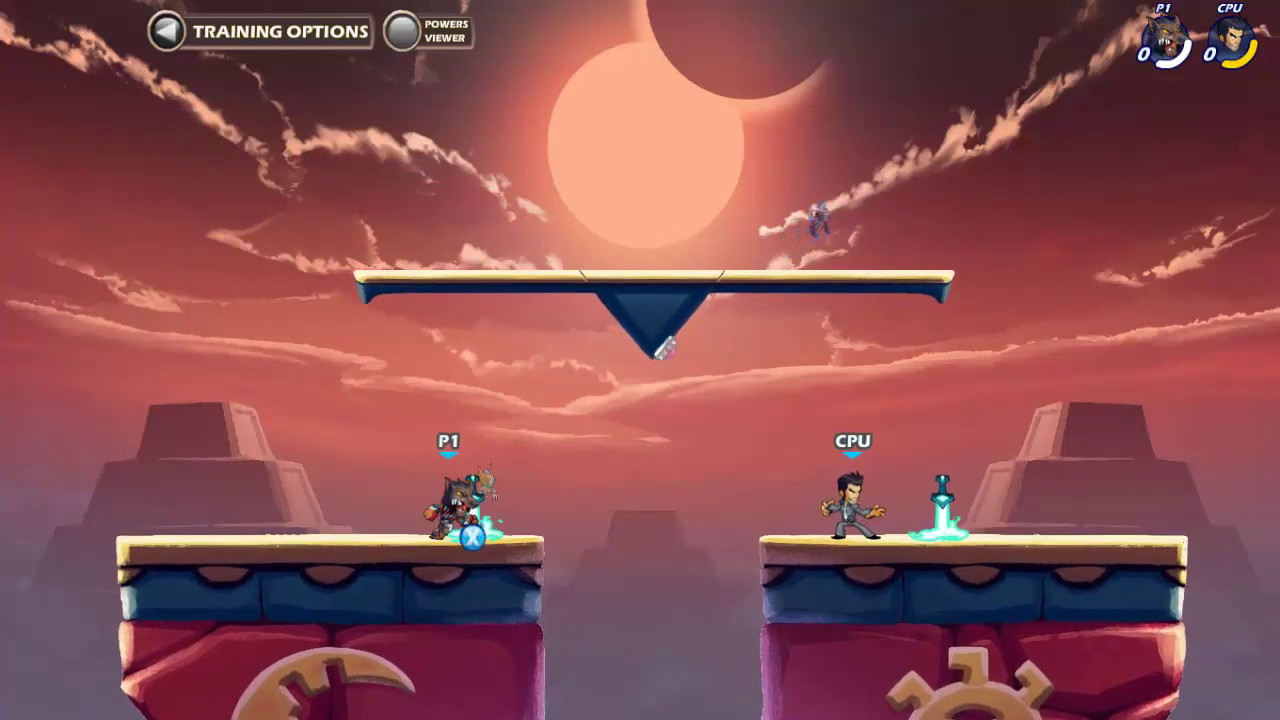
# Step: Leave the training match and switch to the Temple folder in Windows Explorer
pyautogui.press('Escape')
pyautogui.press('Up')
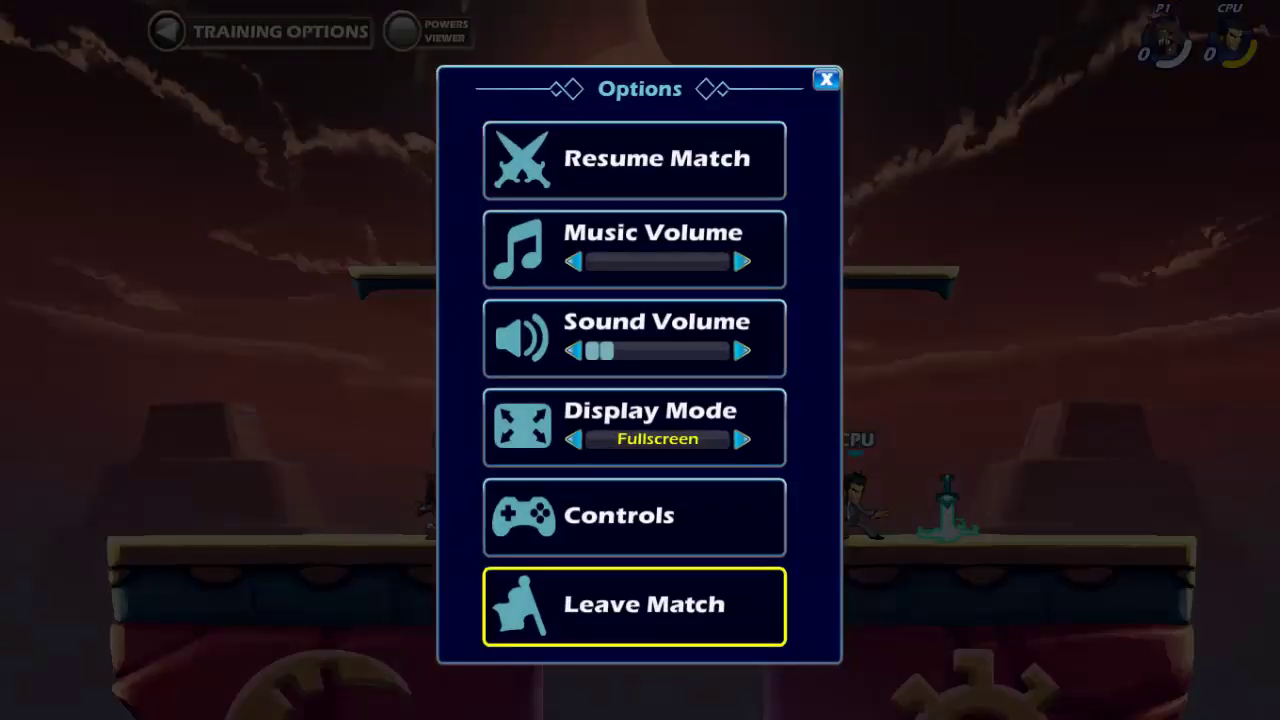
pyautogui.press('Return')
pyautogui.hotkey('alt', 'Tab')
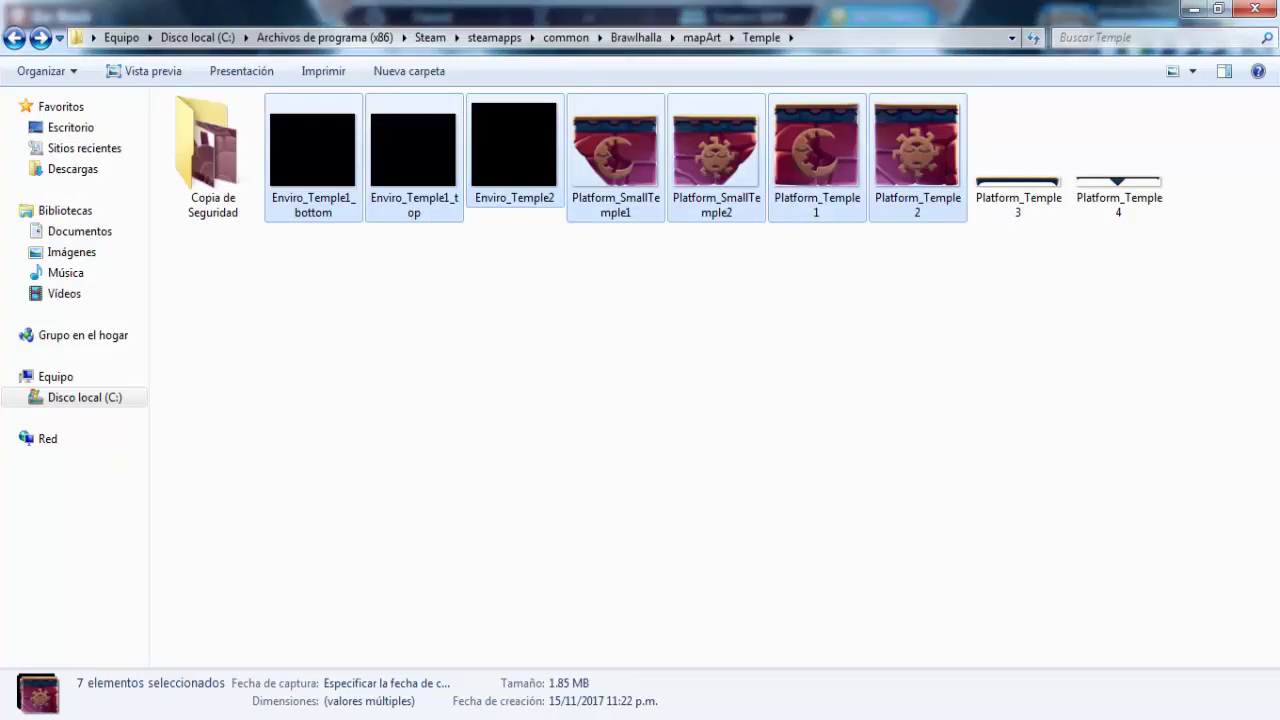
# Step: Delete the seven Temple images from Enviro_Temple1_bottom through Platform_Temple2, sending them to the Recycle Bin
pyautogui.moveTo(932, 277); pyautogui.dragTo(293, 164)
pyautogui.press('Delete')
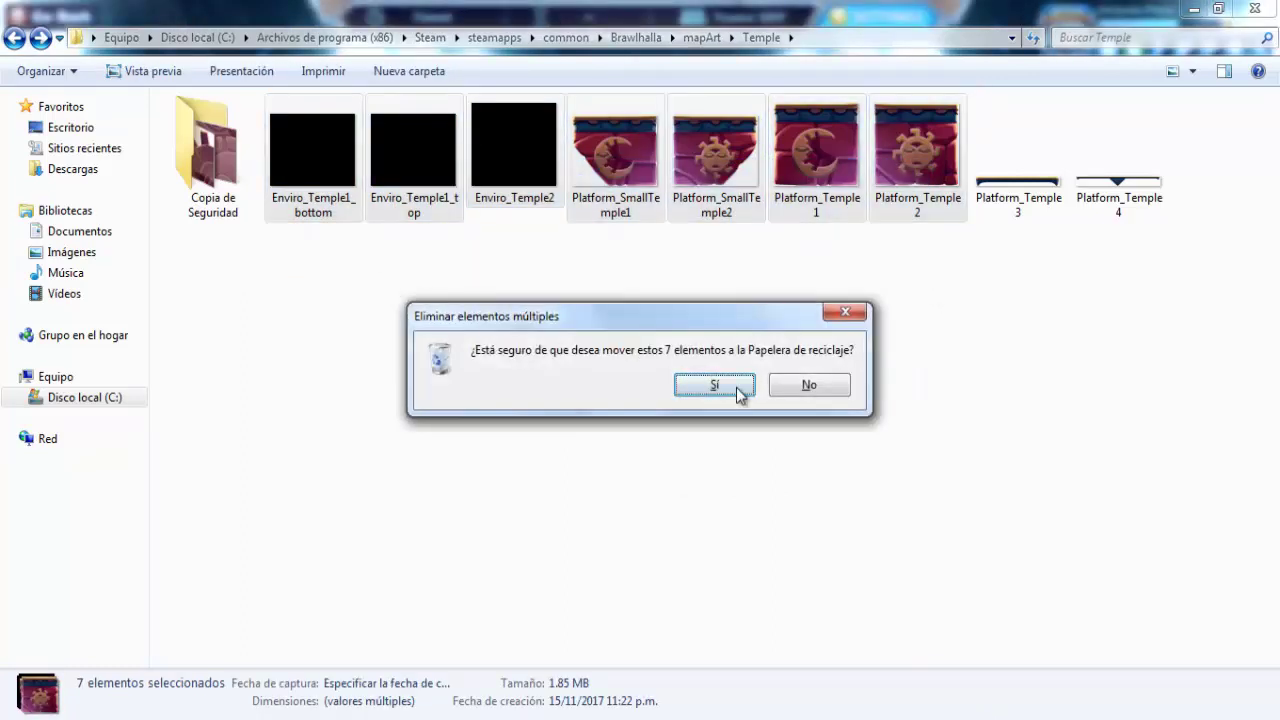
pyautogui.click(736, 388)
# Step: Copy all seven original images from the Copia de Seguridad folder and paste them into the Temple folder
pyautogui.doubleClick(209, 185)
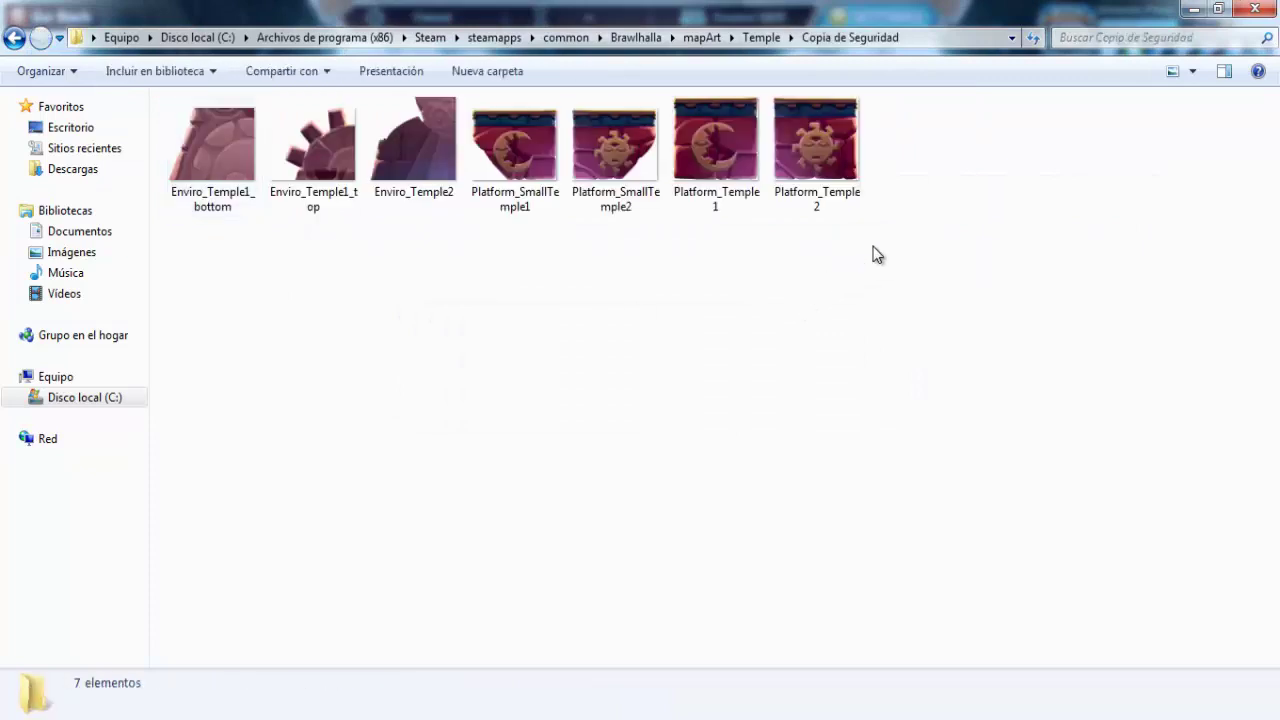
pyautogui.moveTo(873, 245); pyautogui.dragTo(190, 160)
pyautogui.rightClick(222, 146)
pyautogui.click(300, 497)
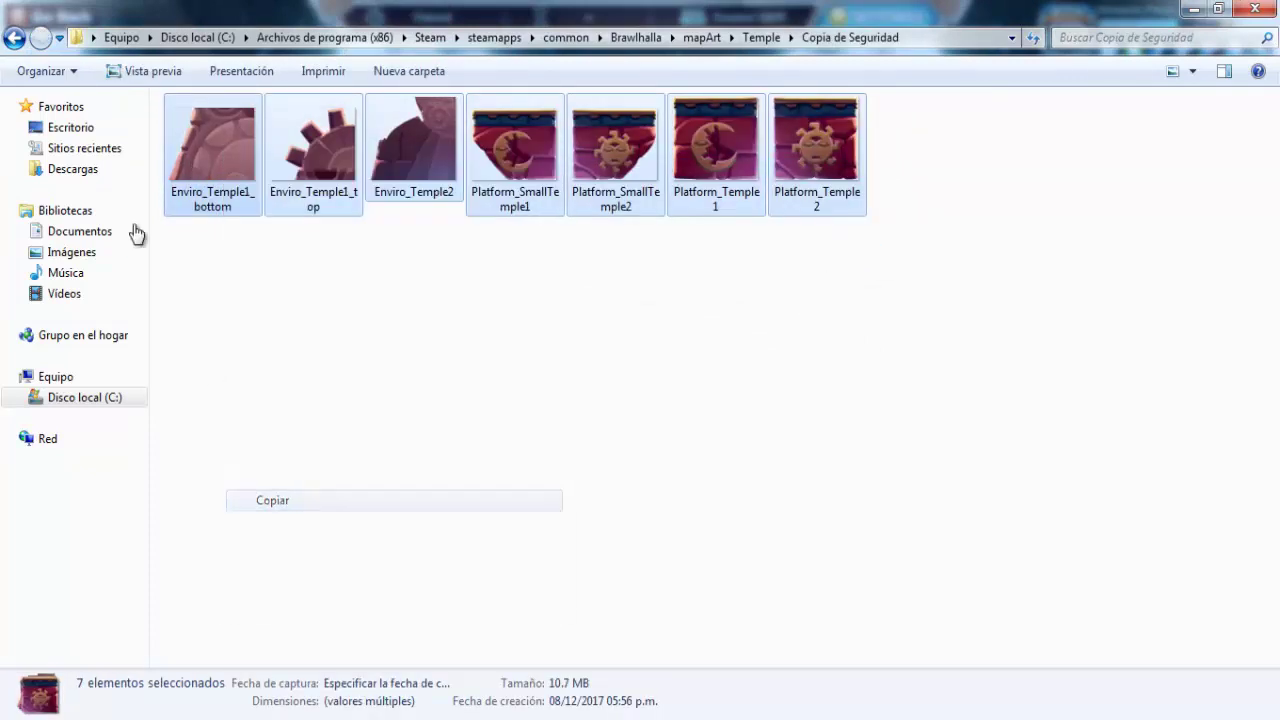
pyautogui.click(17, 35)
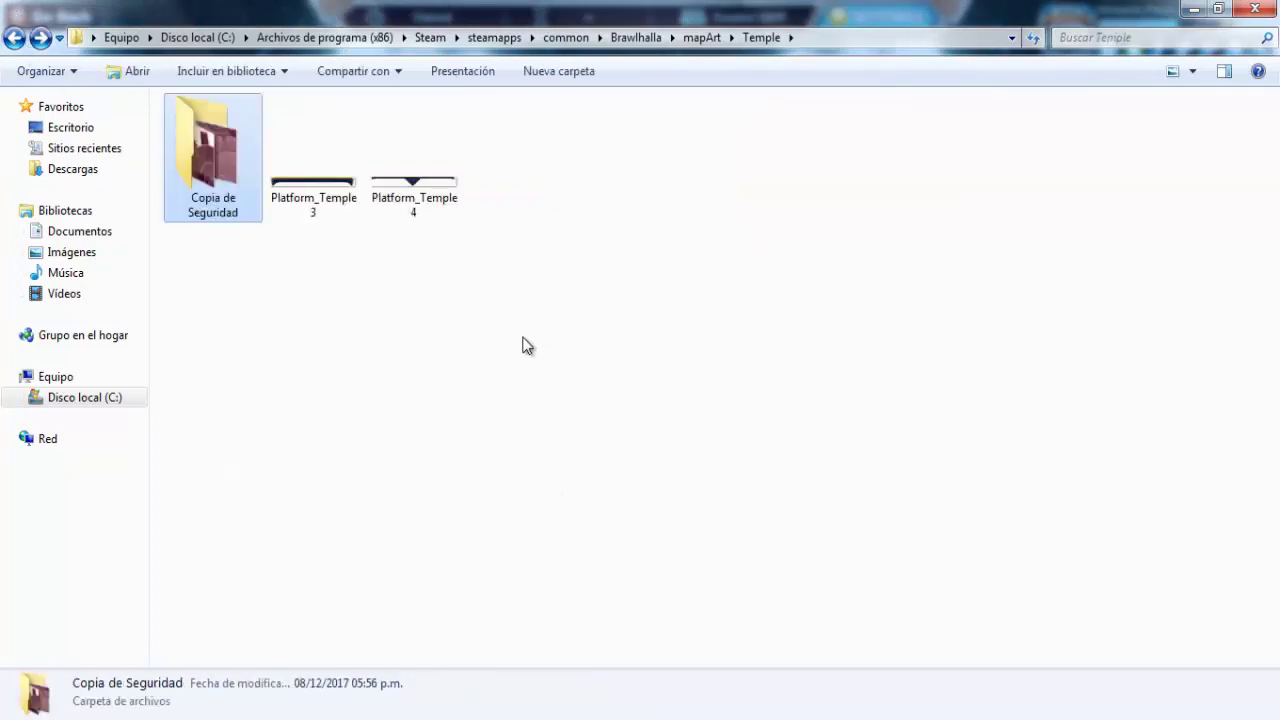
pyautogui.rightClick(527, 346)
pyautogui.click(570, 472)
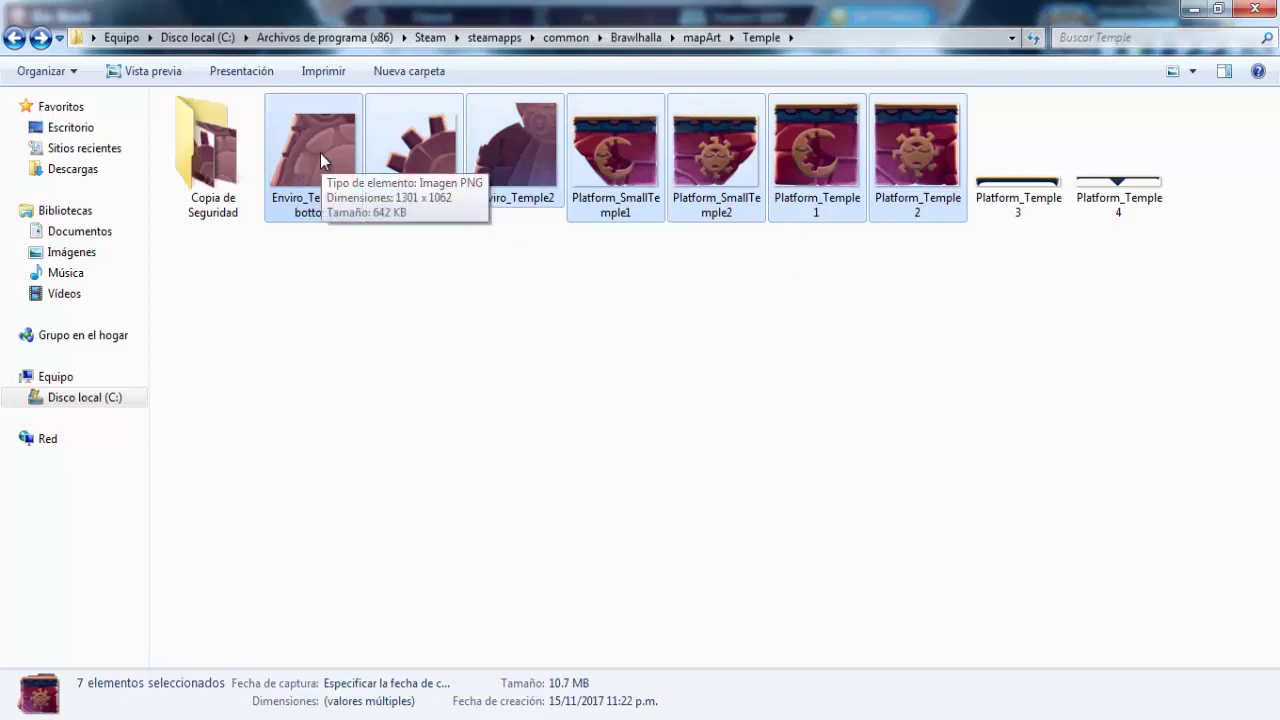
# Step: Open the seven restored Temple images in PhotoFiltre, dismissing the warnings about images that are already being edited
pyautogui.moveTo(318, 153); pyautogui.dragTo(585, 199)
pyautogui.click(789, 414)
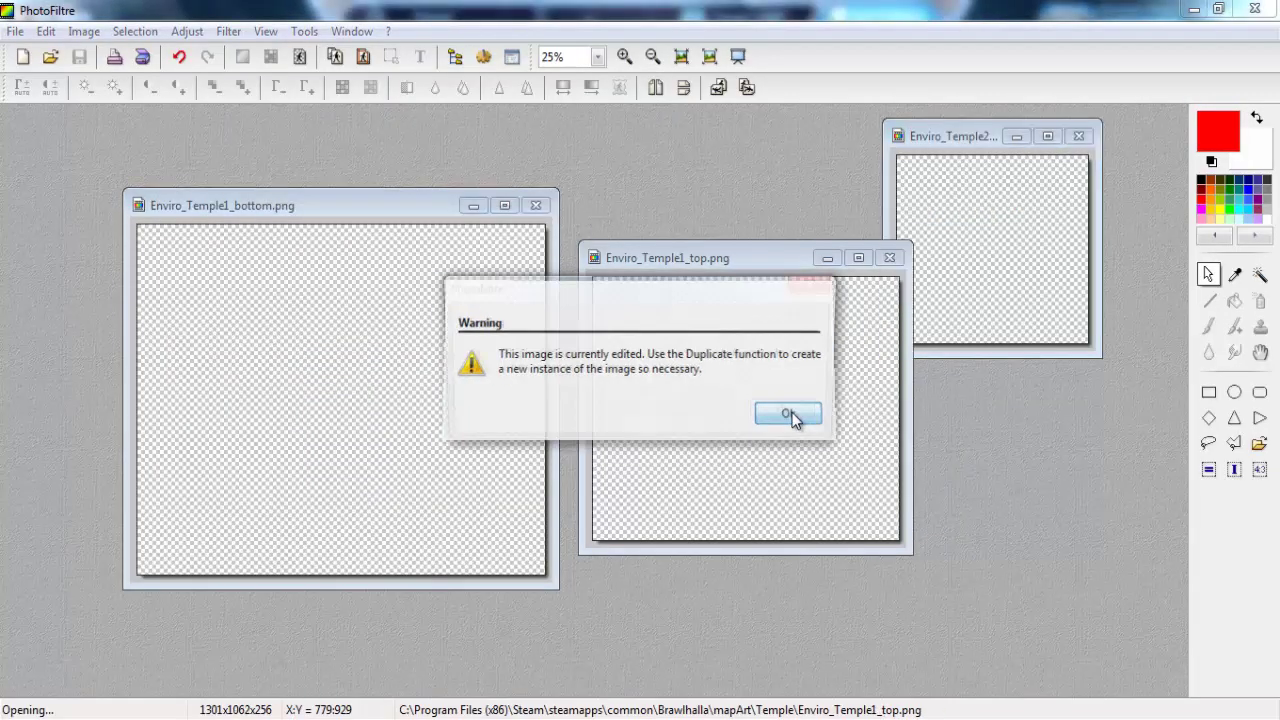
pyautogui.click(786, 417)
pyautogui.click(786, 420)
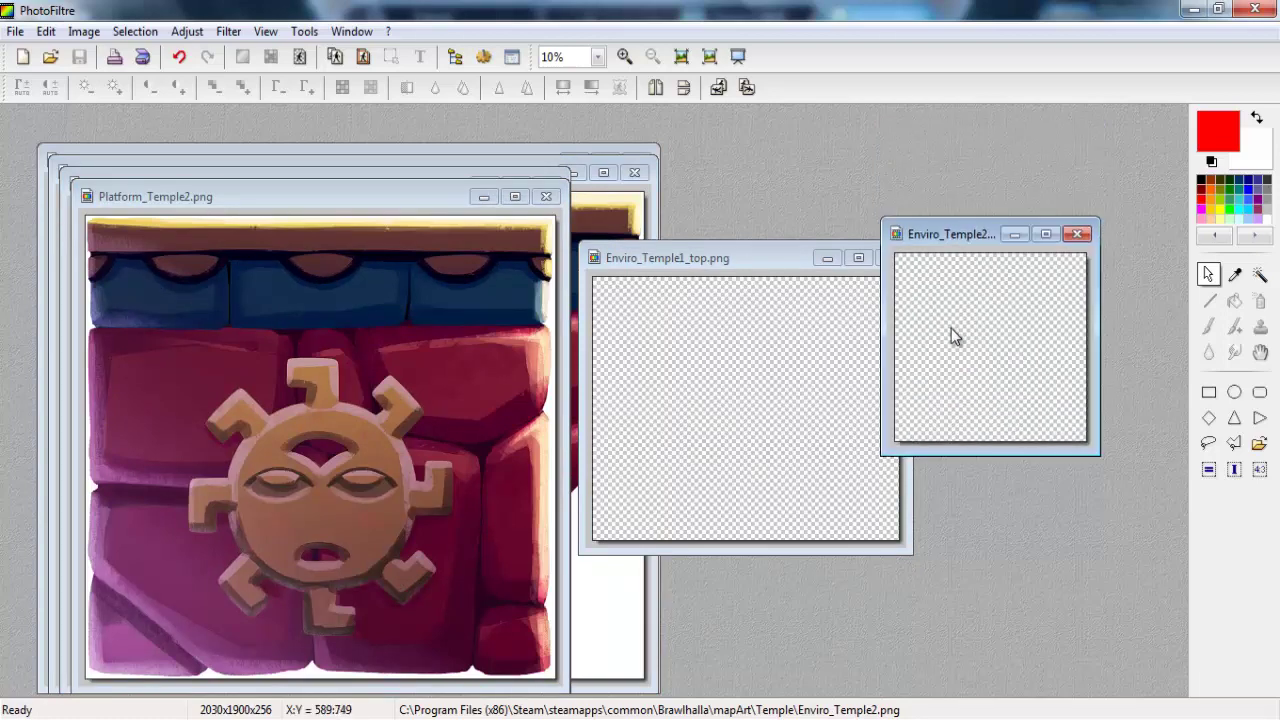
pyautogui.rightClick(951, 328)
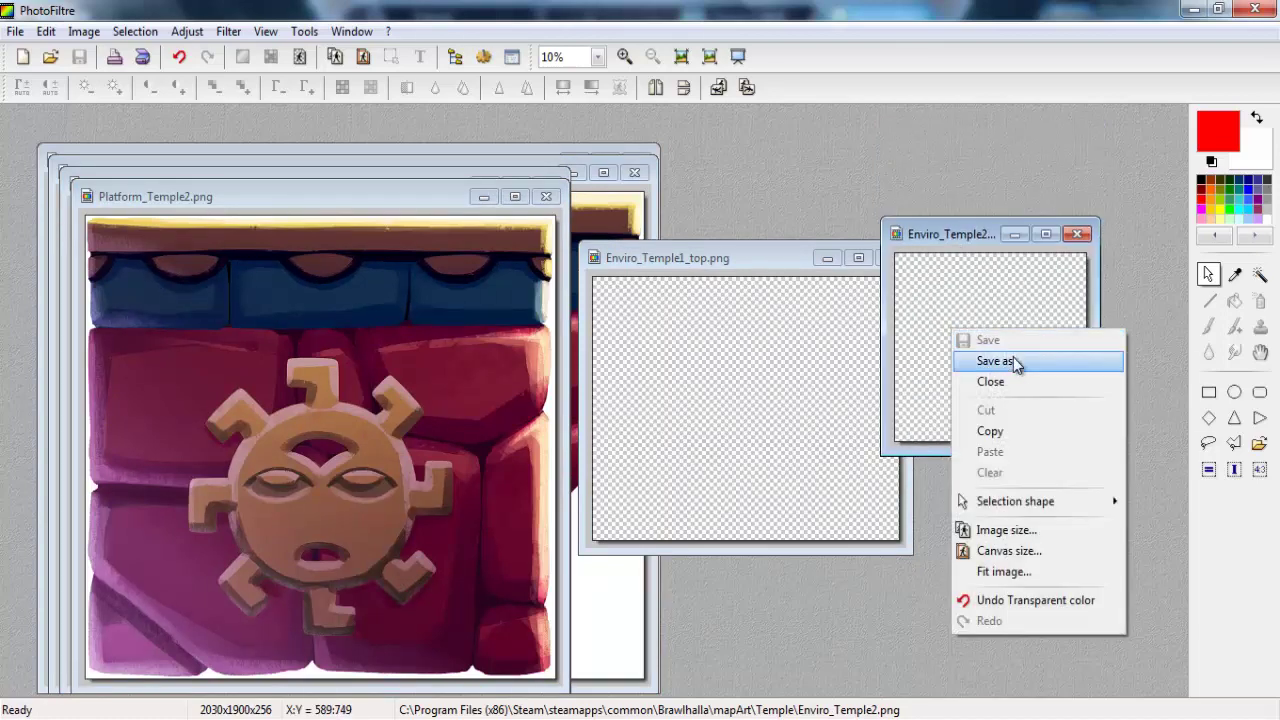
pyautogui.click(1012, 365)
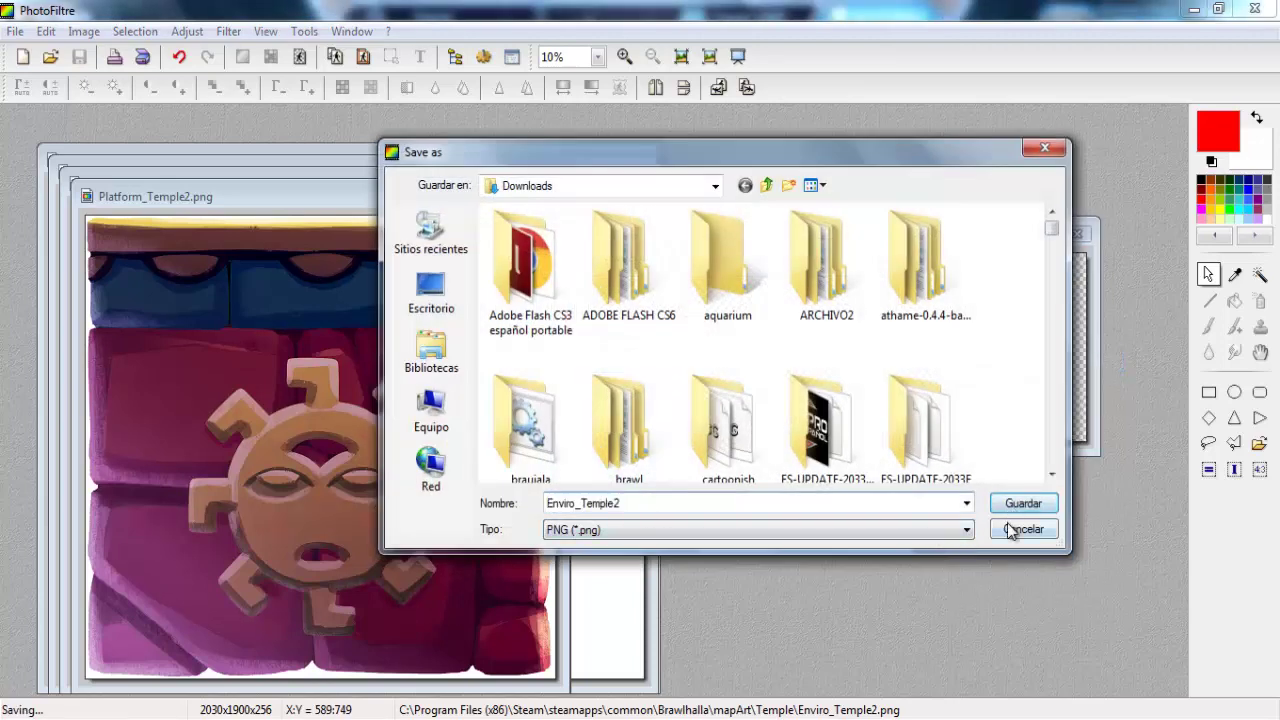
pyautogui.click(1023, 529)
# Step: Close the blank Enviro_Temple2 and Enviro_Temple1_top images and move the Platform_Temple2 window away from the stacked ones
pyautogui.click(1078, 233)
pyautogui.click(889, 257)
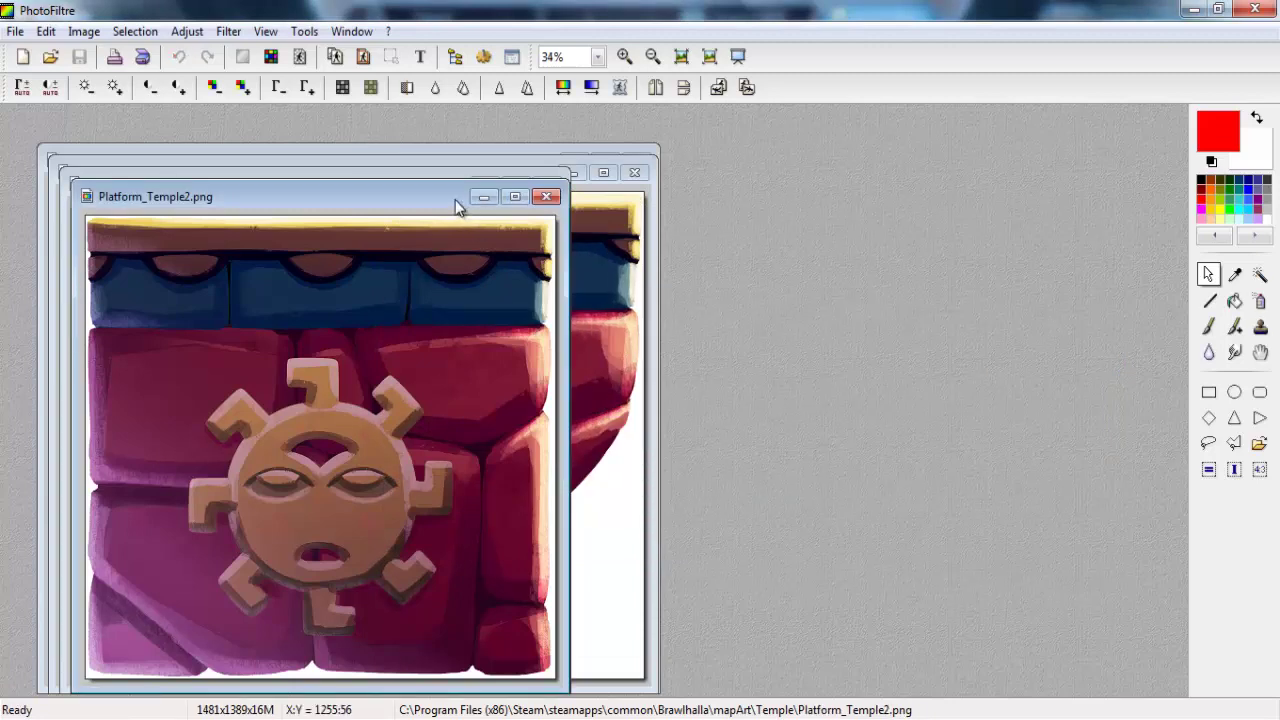
pyautogui.moveTo(455, 198); pyautogui.dragTo(938, 188)
pyautogui.moveTo(785, 190); pyautogui.dragTo(606, 147)
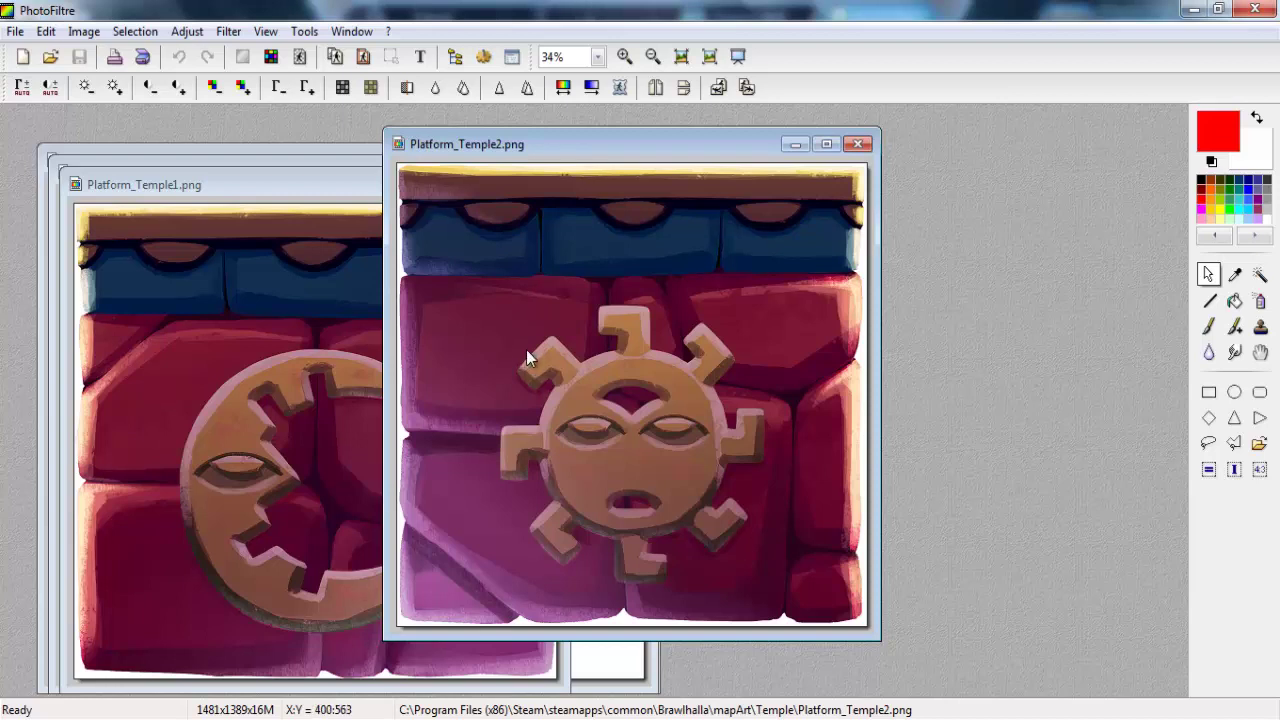
# Step: Save Platform_Temple2 as a JPEG on the desktop with standard encoding and compression 10, previewing the file size first
pyautogui.rightClick(543, 283)
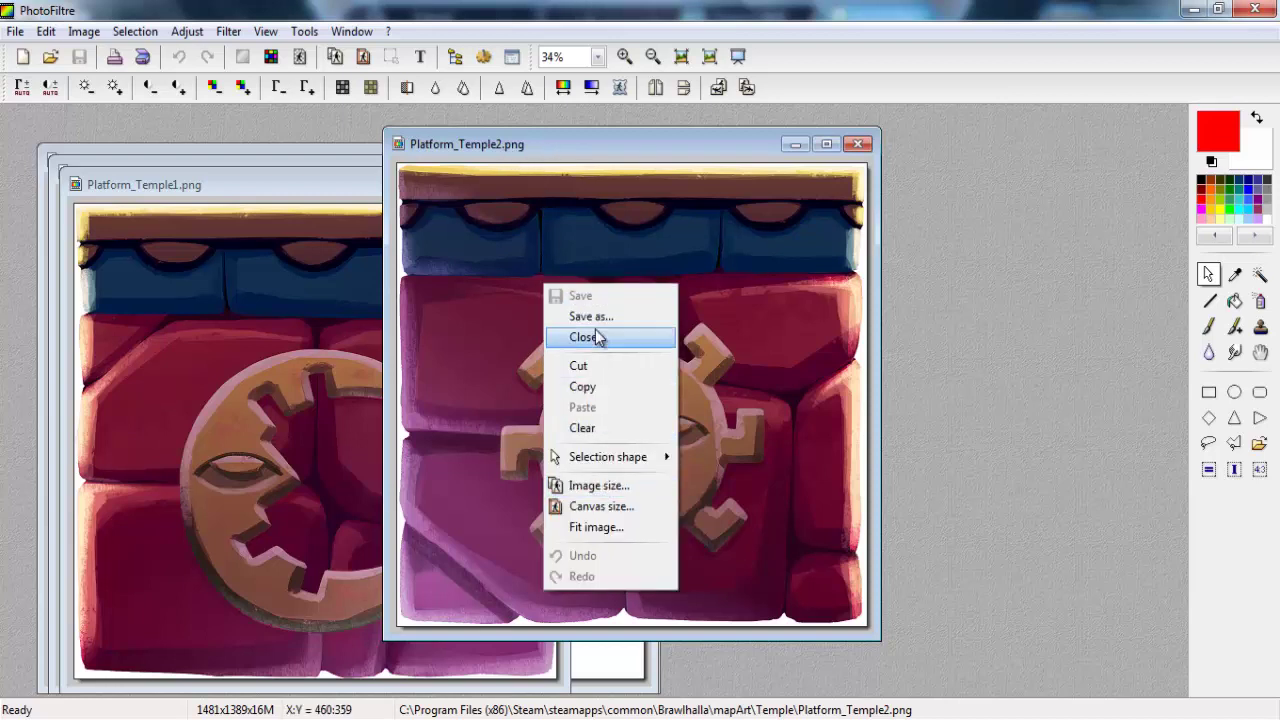
pyautogui.click(591, 316)
pyautogui.click(612, 535)
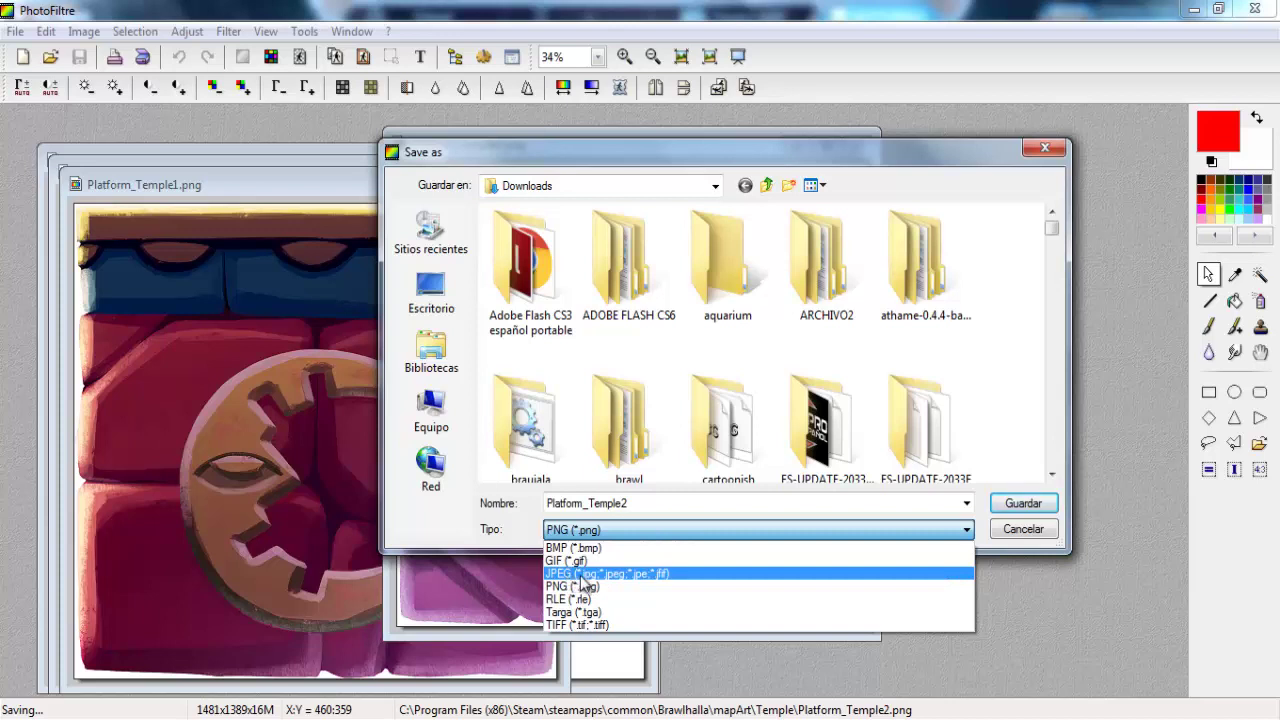
pyautogui.click(582, 576)
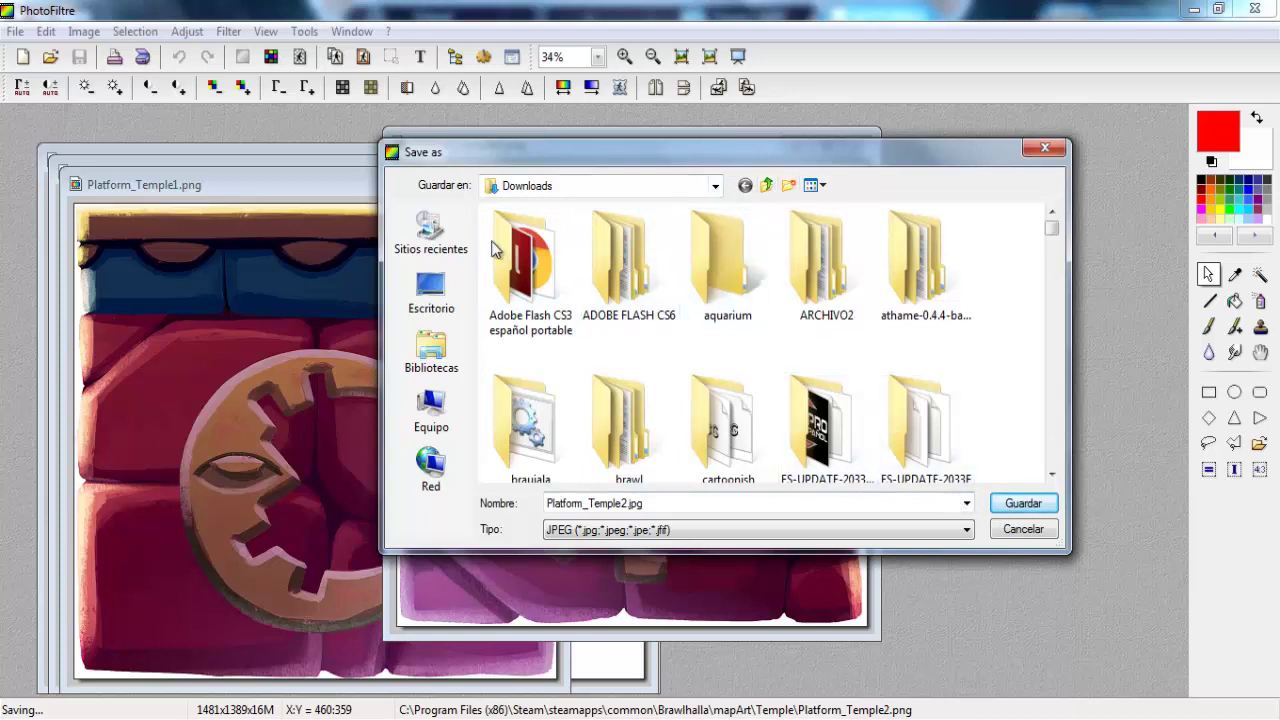
pyautogui.click(424, 310)
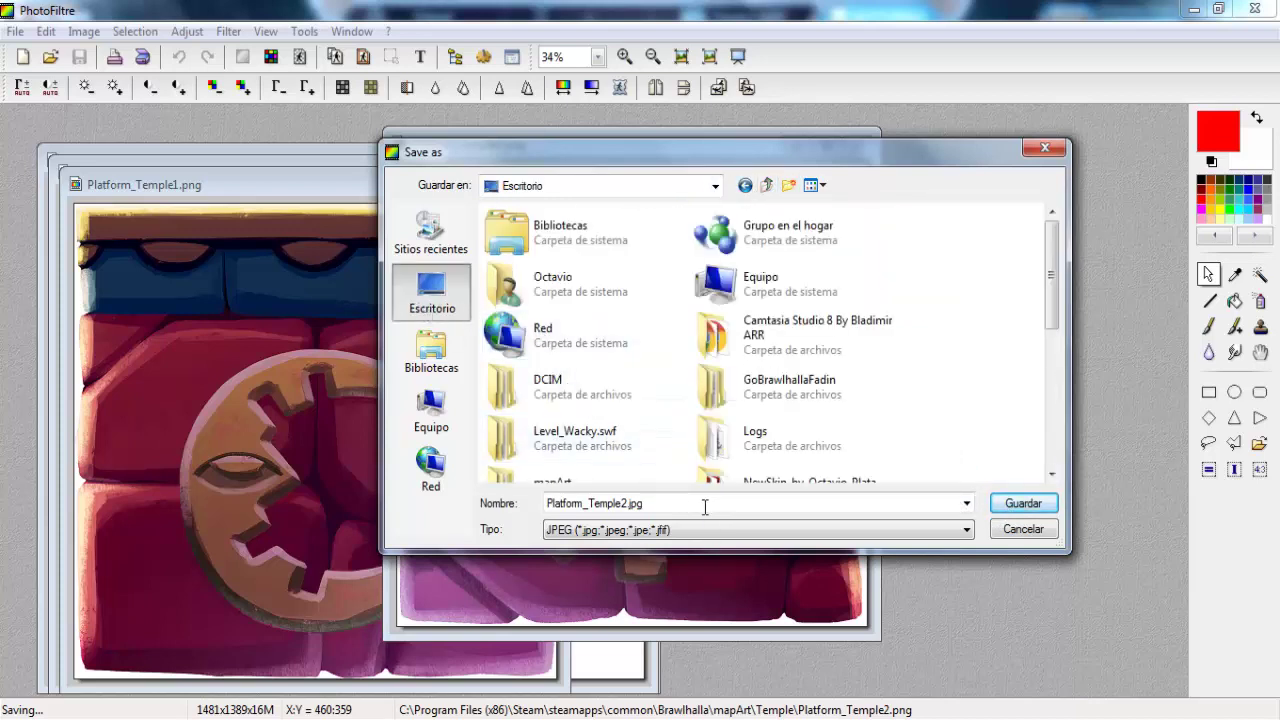
pyautogui.click(1007, 512)
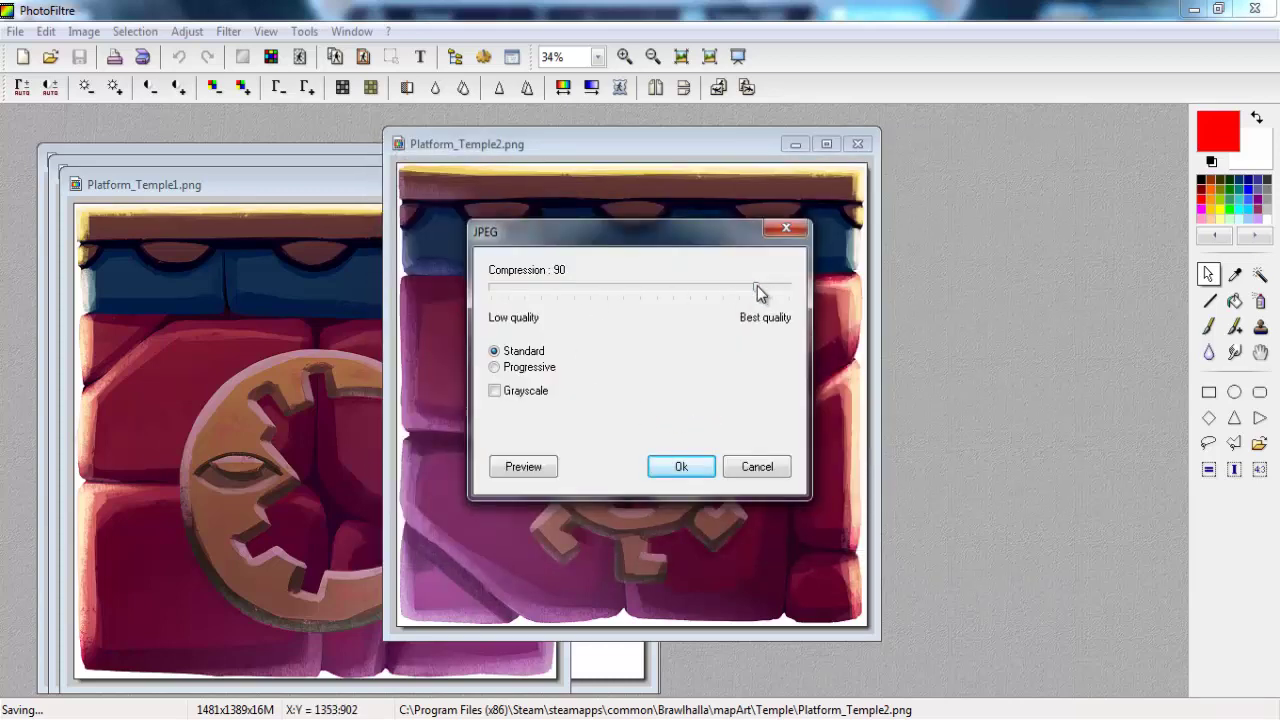
pyautogui.moveTo(757, 291); pyautogui.dragTo(470, 290)
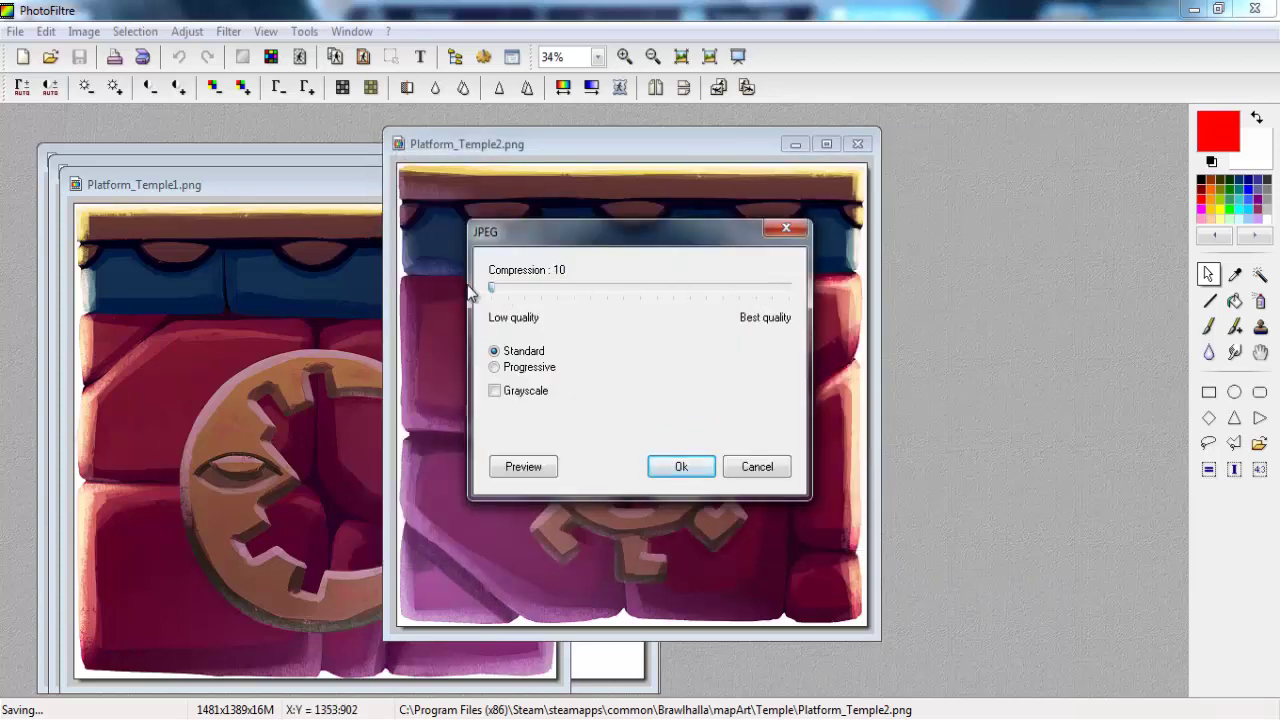
pyautogui.click(523, 467)
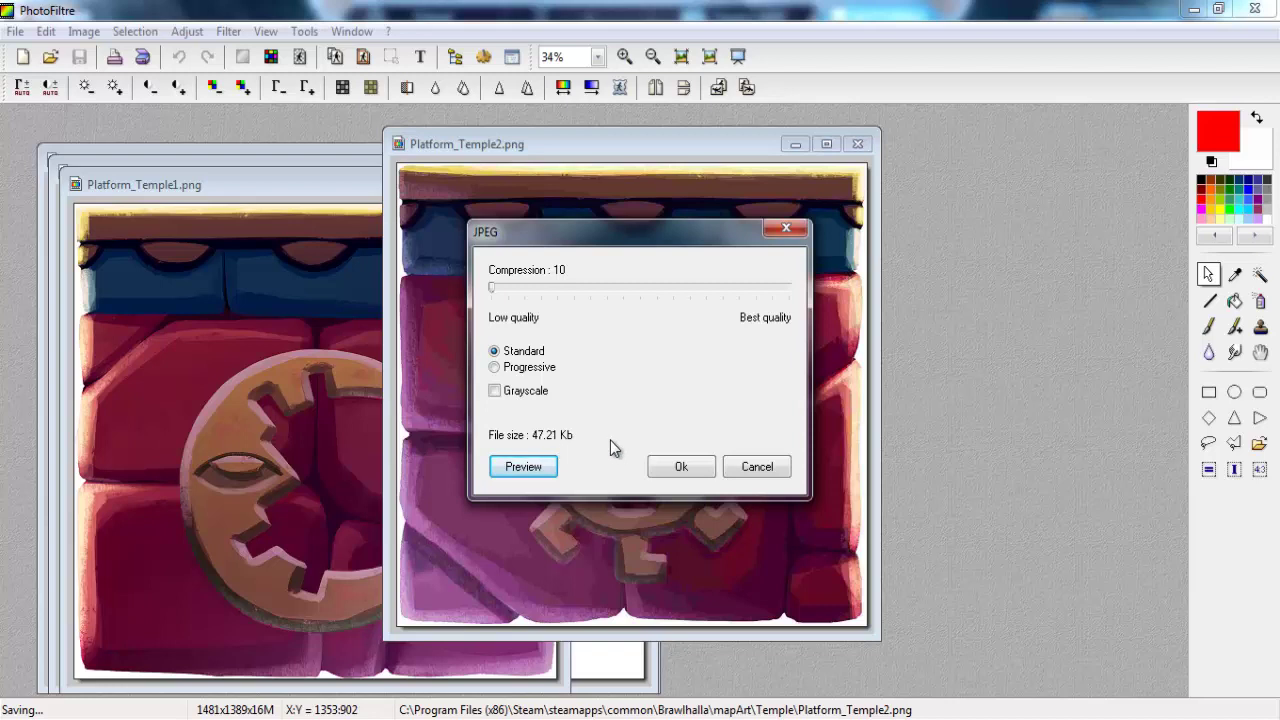
pyautogui.click(677, 468)
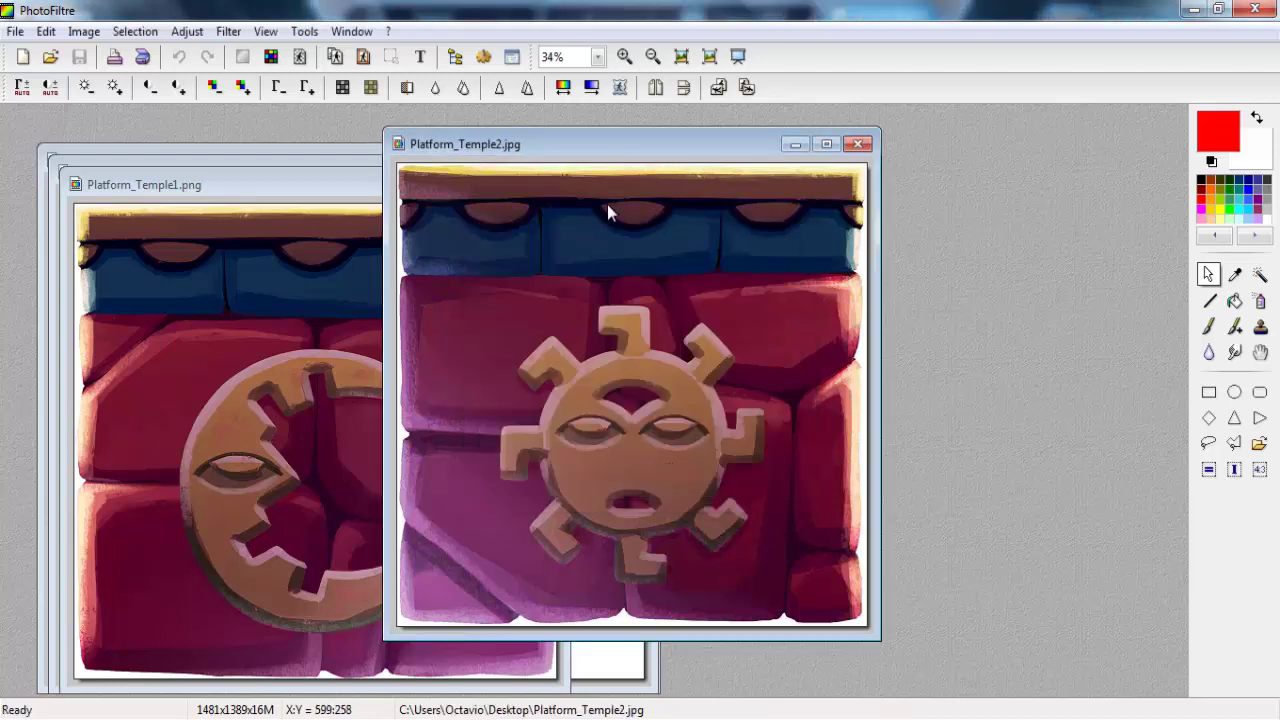
# Step: Set the Platform_Temple2 window aside and save Platform_Temple1 as a JPEG on the desktop with compression 10
pyautogui.moveTo(629, 160); pyautogui.dragTo(894, 163)
pyautogui.click(408, 294)
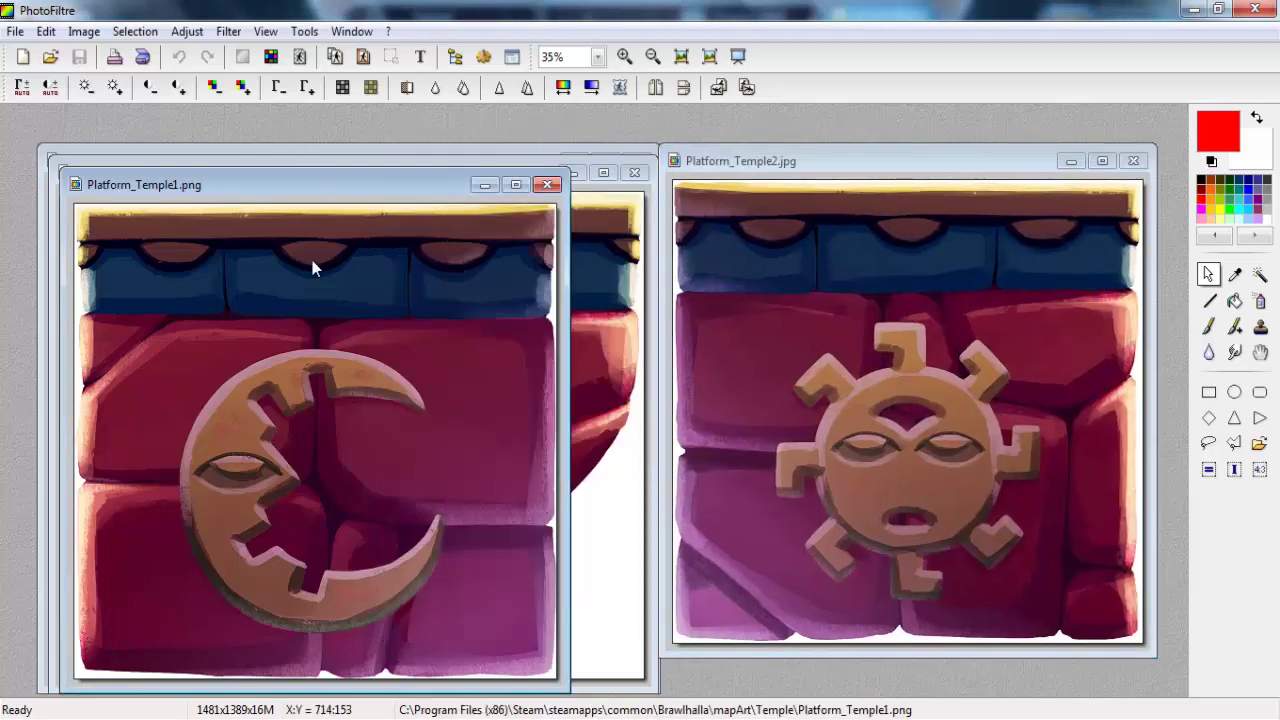
pyautogui.rightClick(312, 260)
pyautogui.click(358, 292)
pyautogui.click(600, 529)
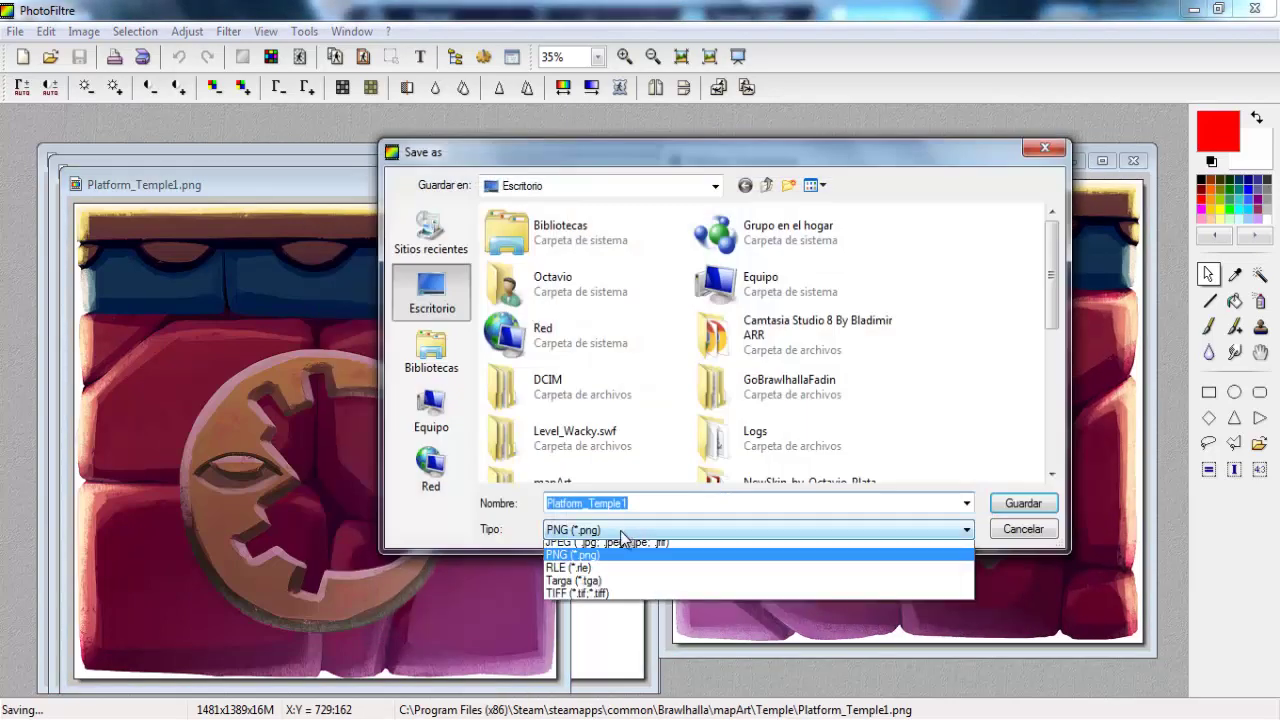
pyautogui.click(608, 576)
pyautogui.click(1016, 503)
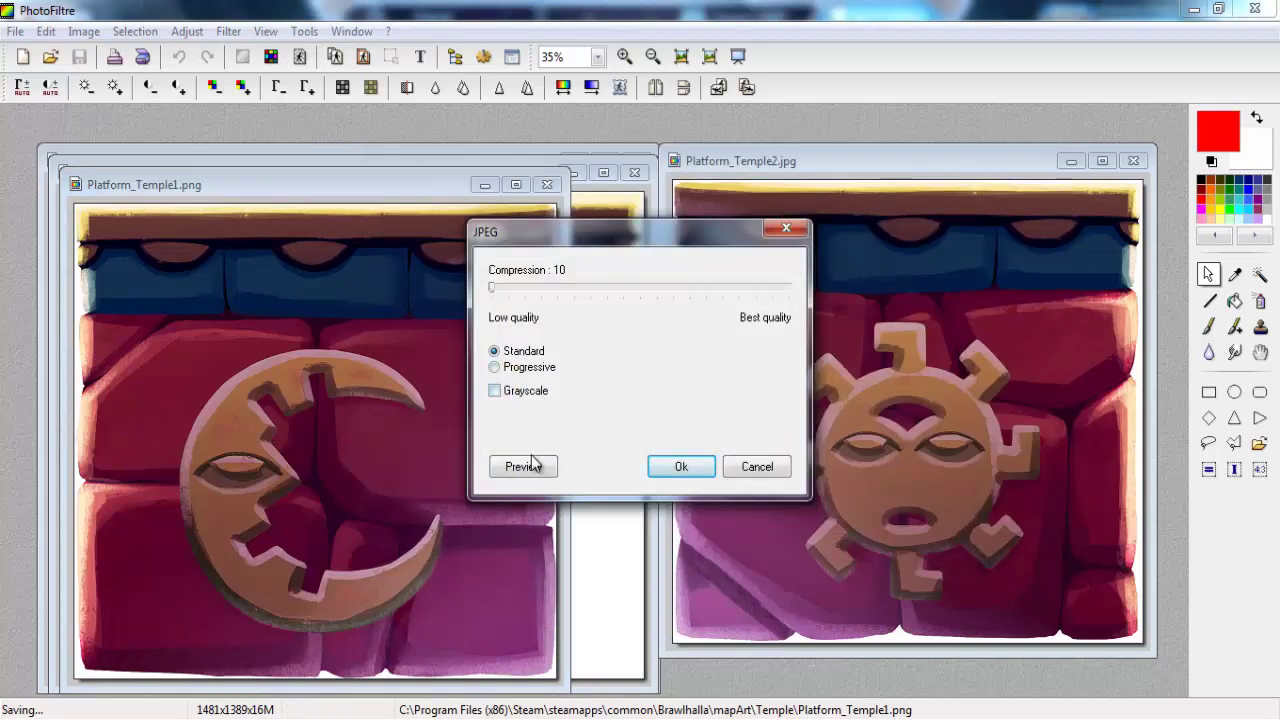
pyautogui.click(523, 466)
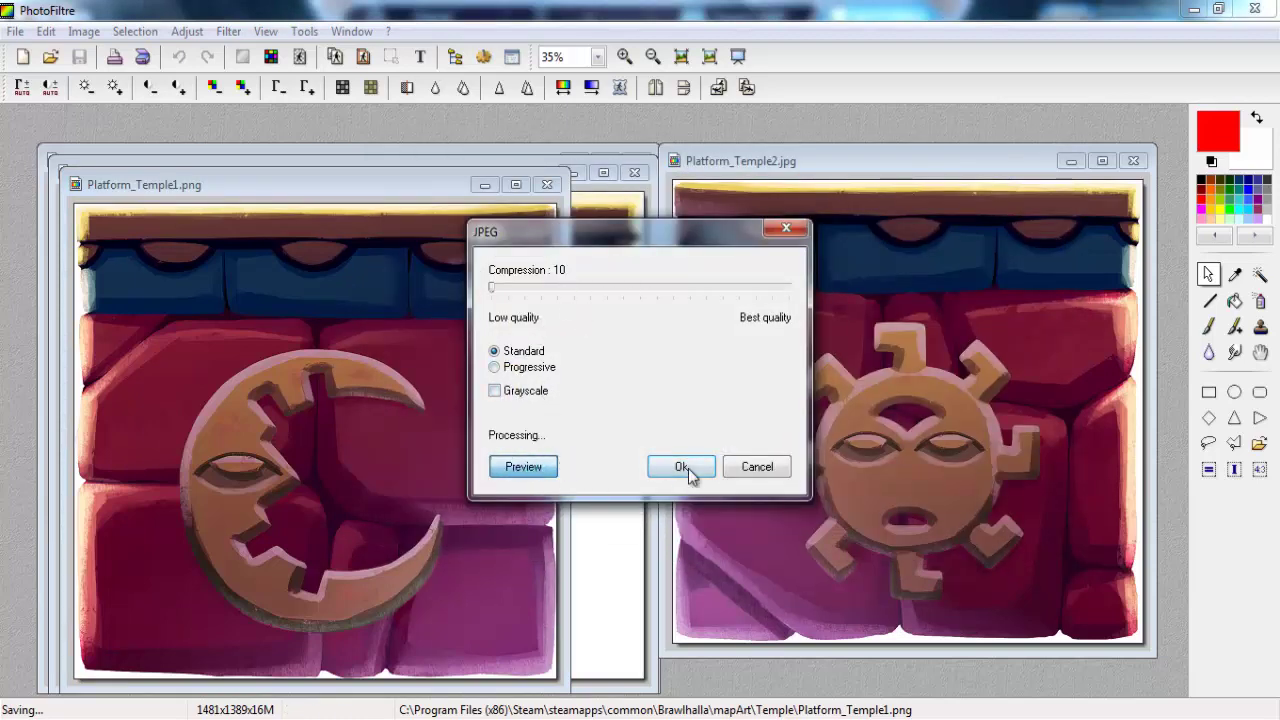
pyautogui.click(683, 466)
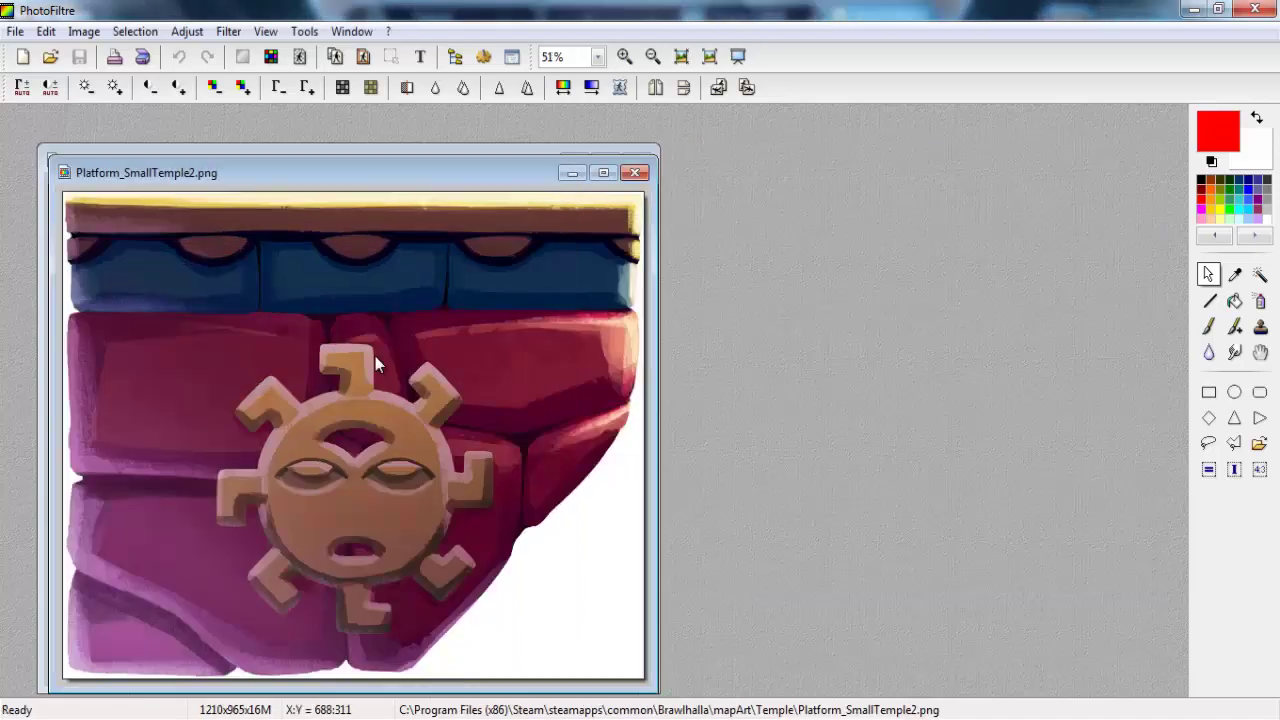
# Step: Save Platform_SmallTemple2 and Platform_SmallTemple1 as JPEGs with compression 10 and close the finished image
pyautogui.click(672, 467)
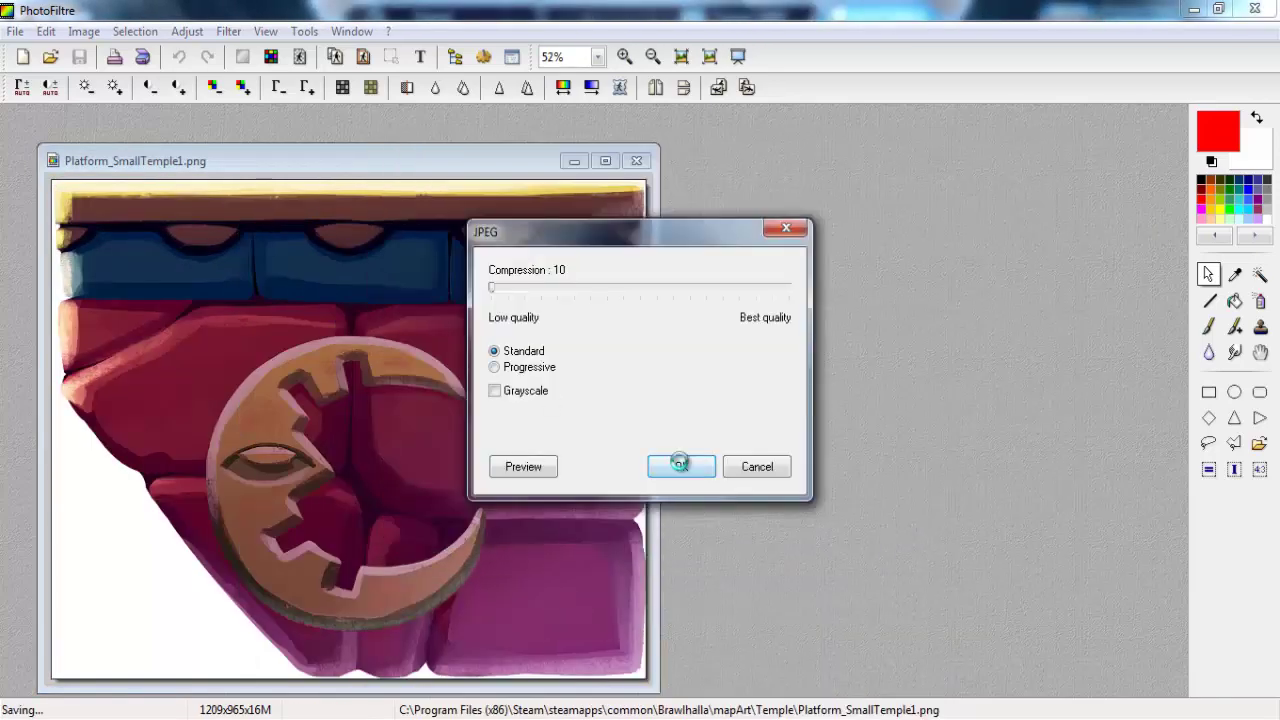
pyautogui.click(679, 466)
pyautogui.click(637, 164)
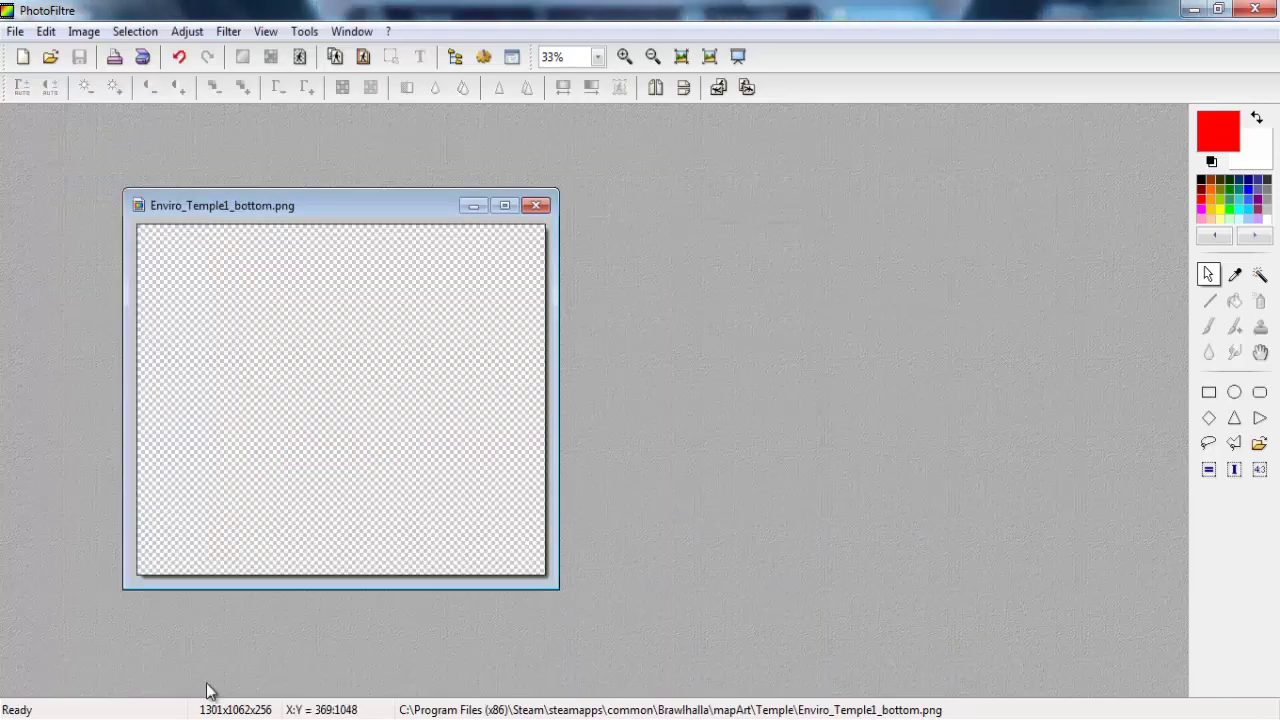
# Step: Close the blank Enviro_Temple1_bottom image and open the three original Enviro images from the Temple folder in PhotoFiltre
pyautogui.click(530, 204)
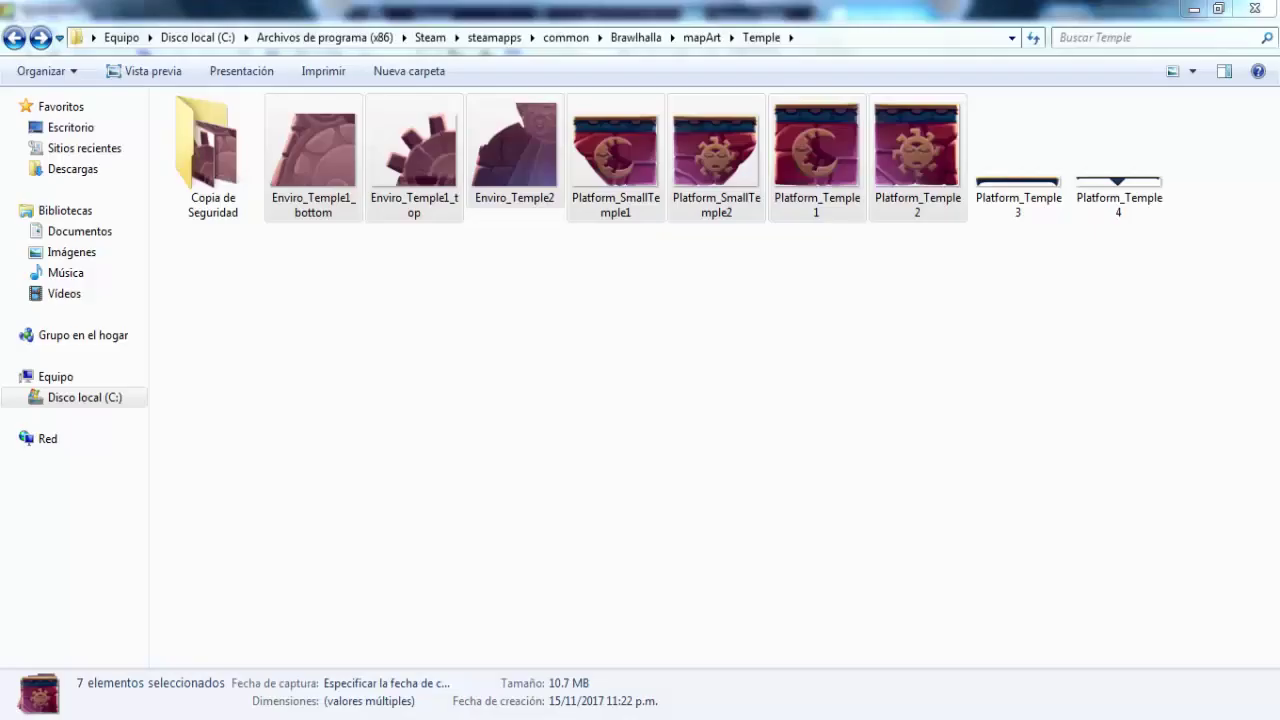
pyautogui.click(462, 265)
pyautogui.moveTo(527, 243); pyautogui.dragTo(550, 398)
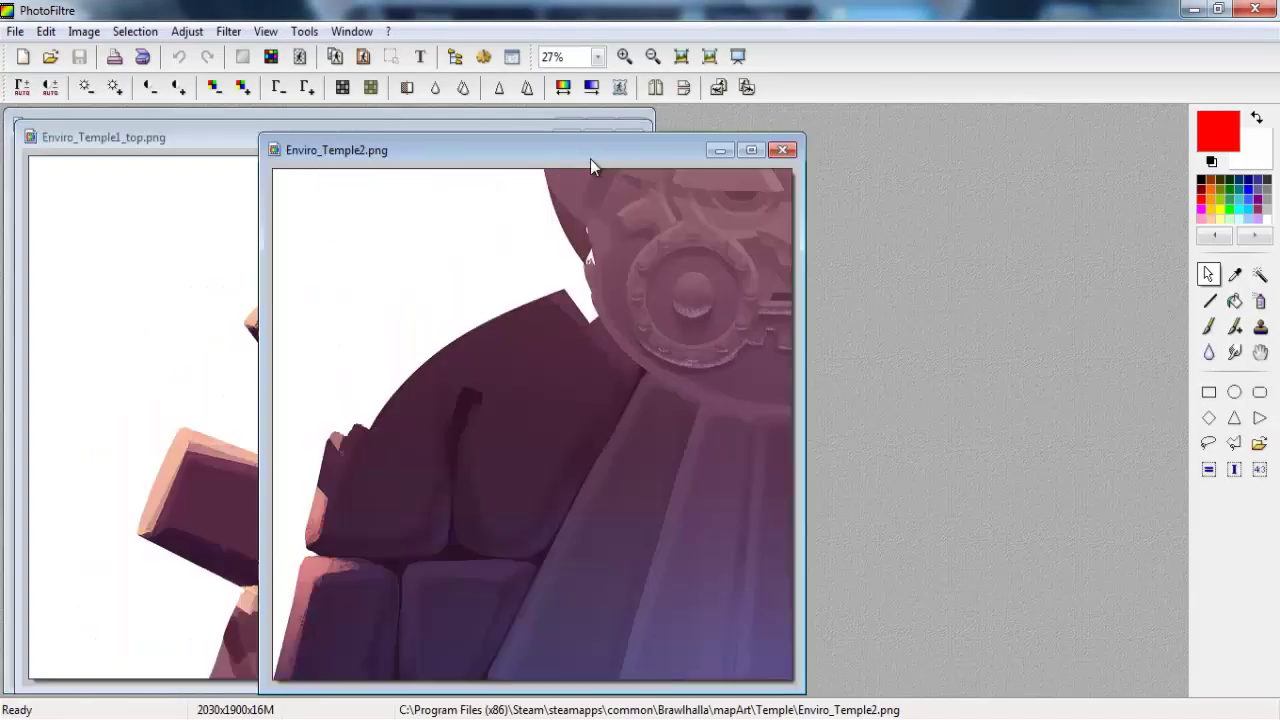
# Step: Clear the whole Enviro_Temple2 image and save the blank version to the desktop
pyautogui.rightClick(546, 212)
pyautogui.click(596, 356)
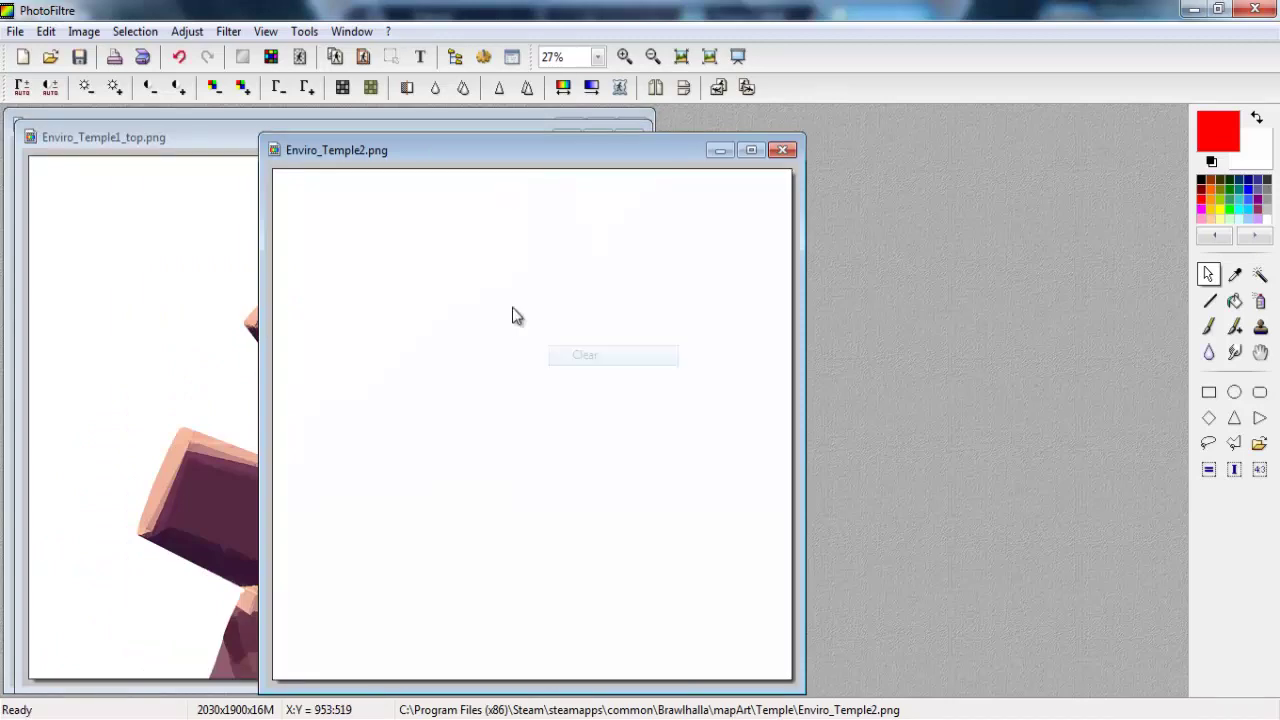
pyautogui.rightClick(513, 308)
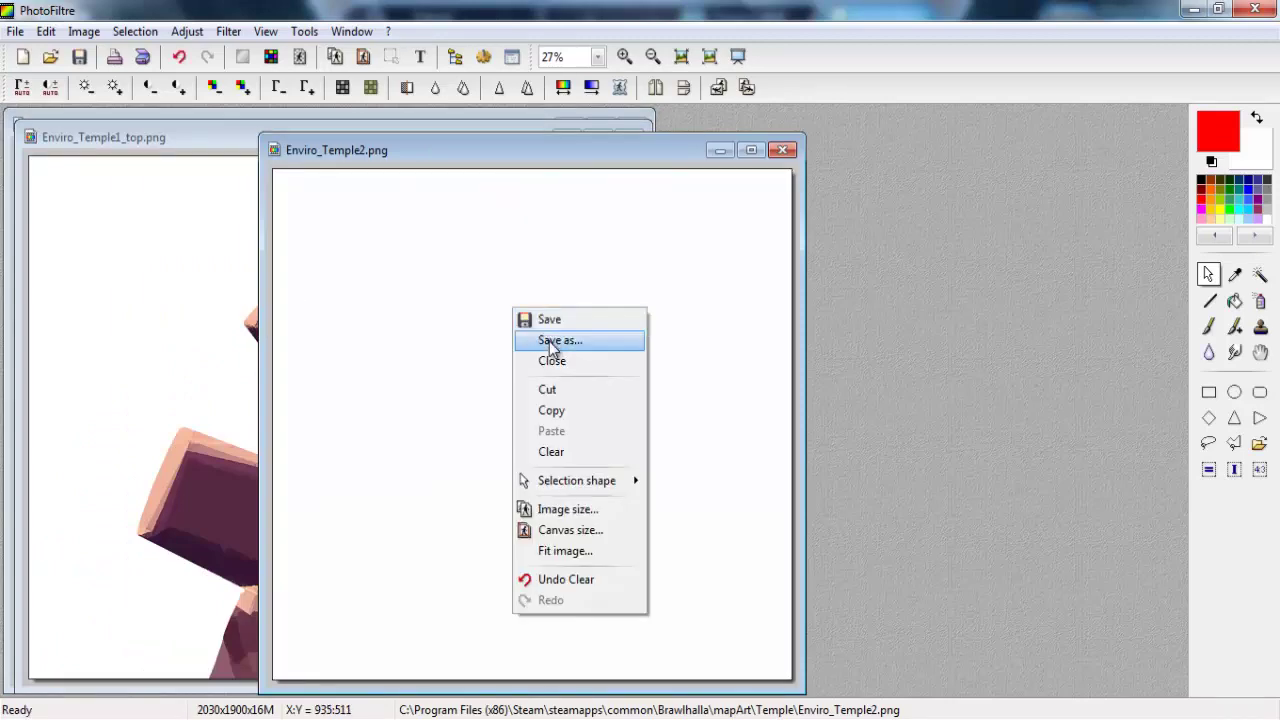
pyautogui.click(553, 340)
pyautogui.click(730, 529)
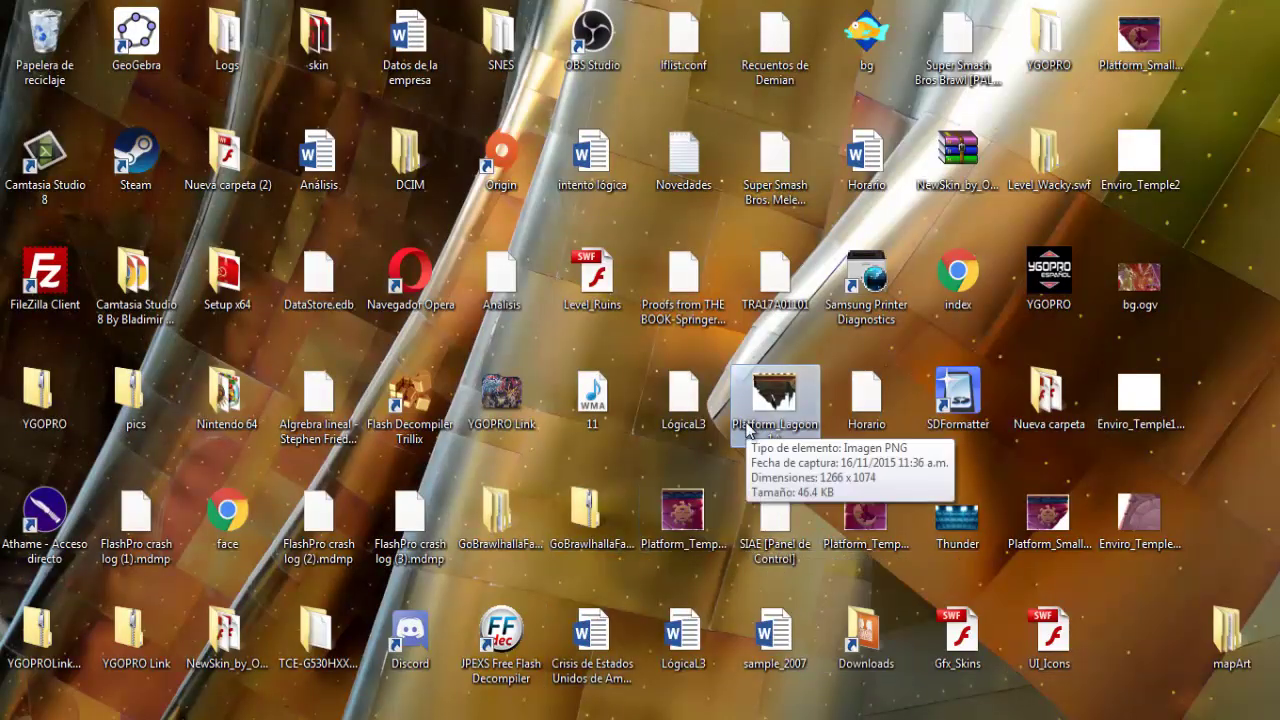
# Step: Delete the Platform_Lagoon1A image from the desktop
pyautogui.moveTo(817, 428)
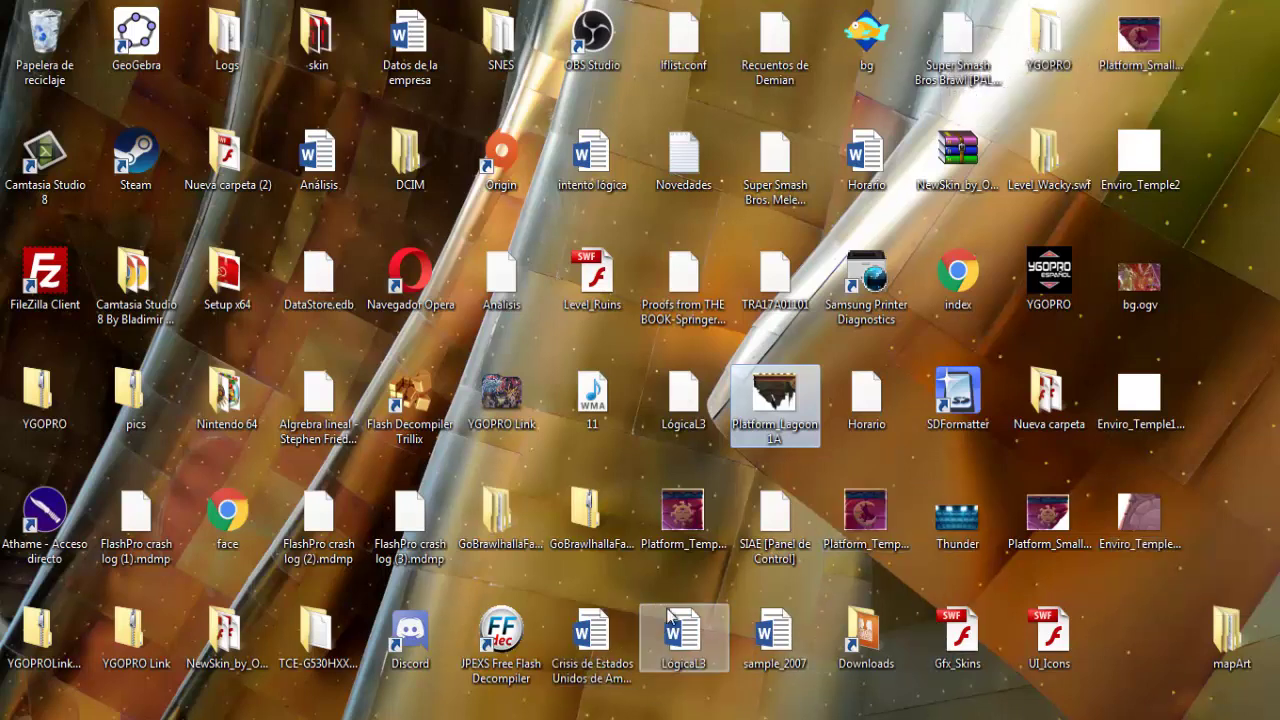
pyautogui.click(773, 422)
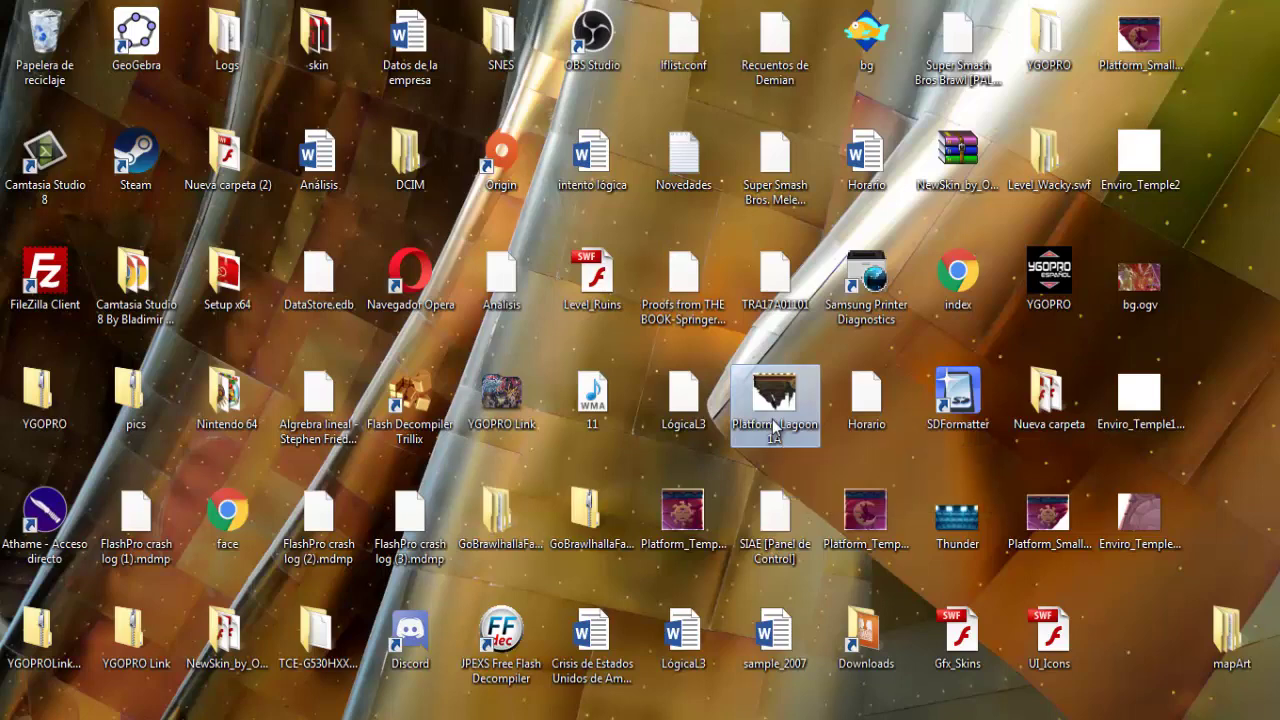
pyautogui.hotkey('ctrl', 'x')
pyautogui.click(779, 410)
pyautogui.press('Delete')
pyautogui.click(718, 437)
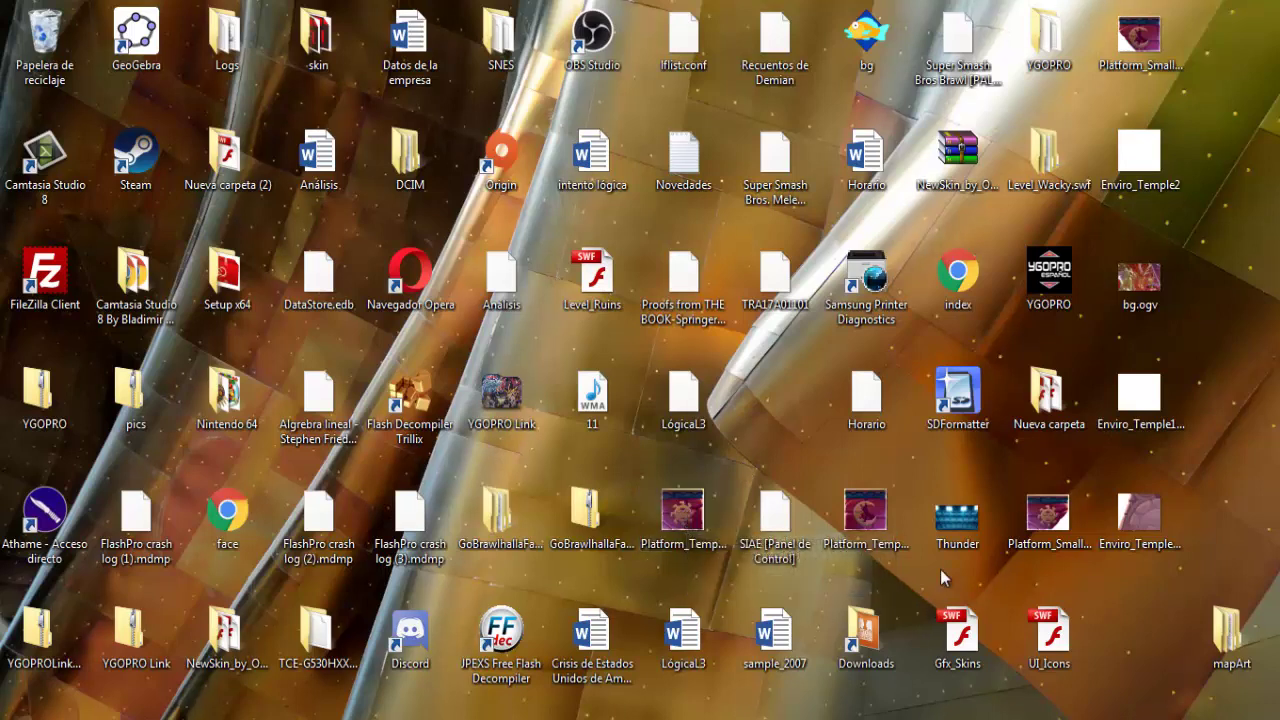
# Step: Check the file type and size in the properties of the desktop's Platform_Temple2 image, then return to the desktop
pyautogui.click(676, 533)
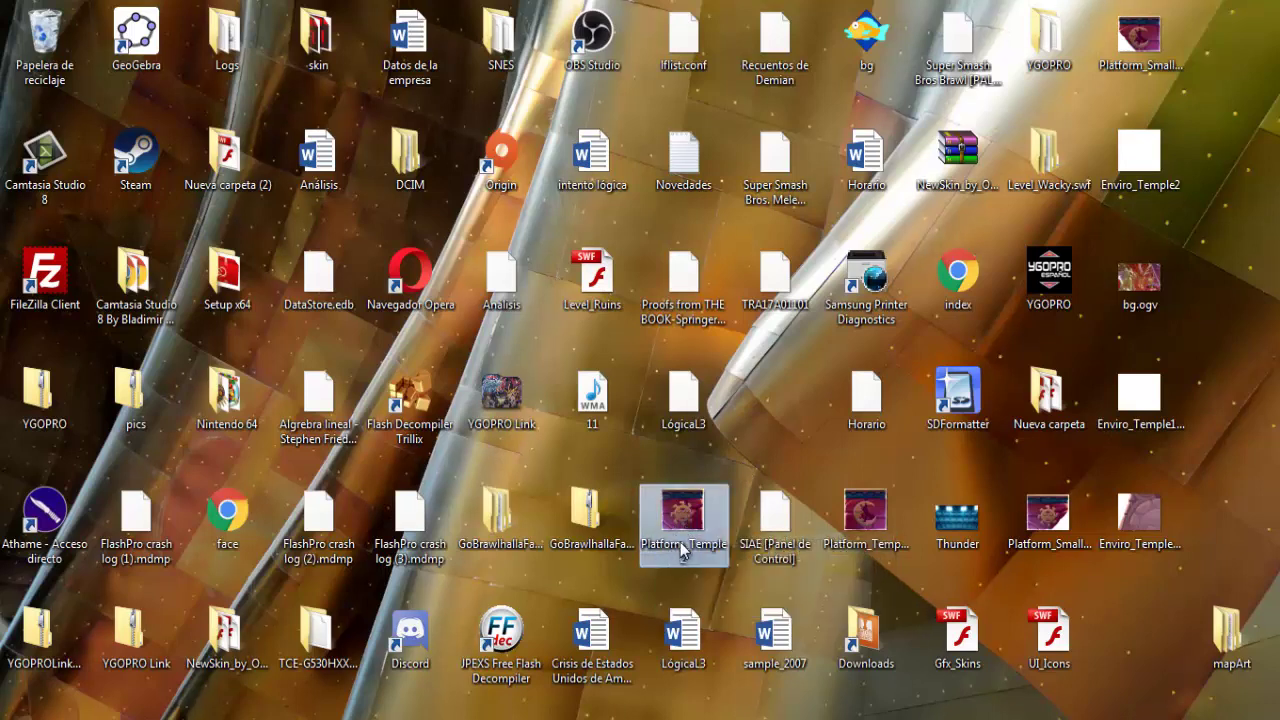
pyautogui.rightClick(683, 550)
pyautogui.click(752, 527)
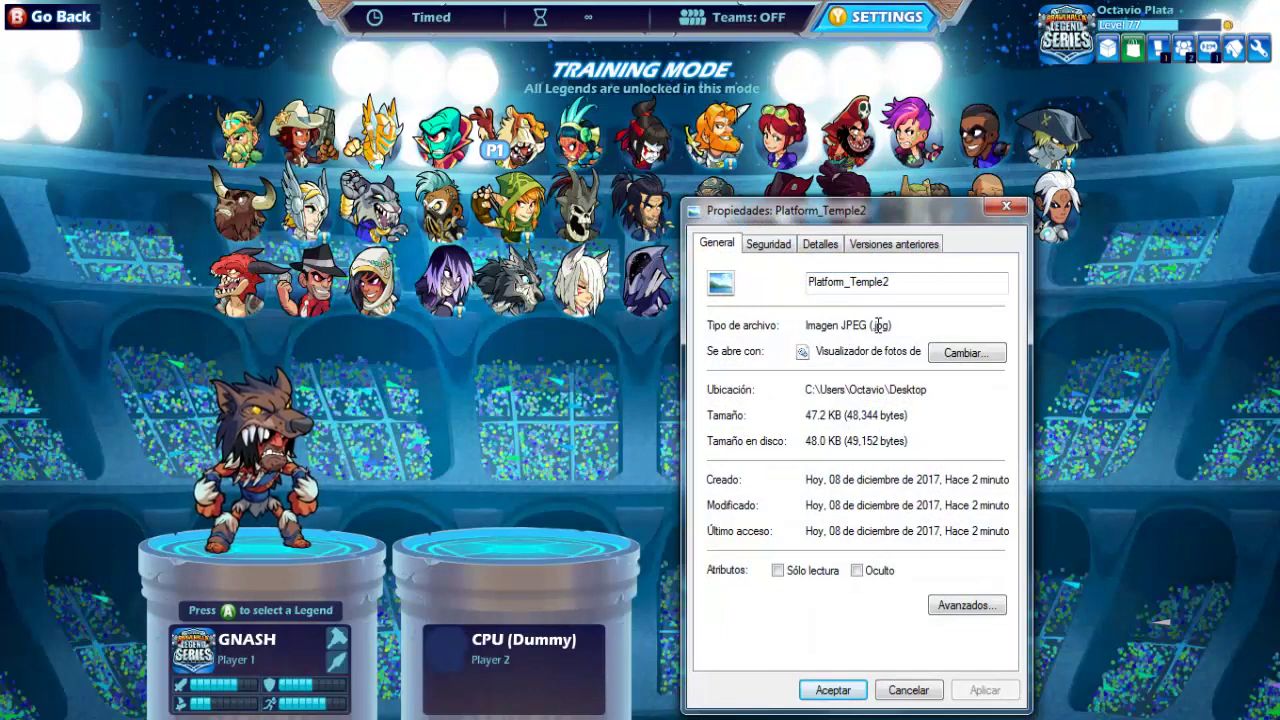
pyautogui.click(1005, 210)
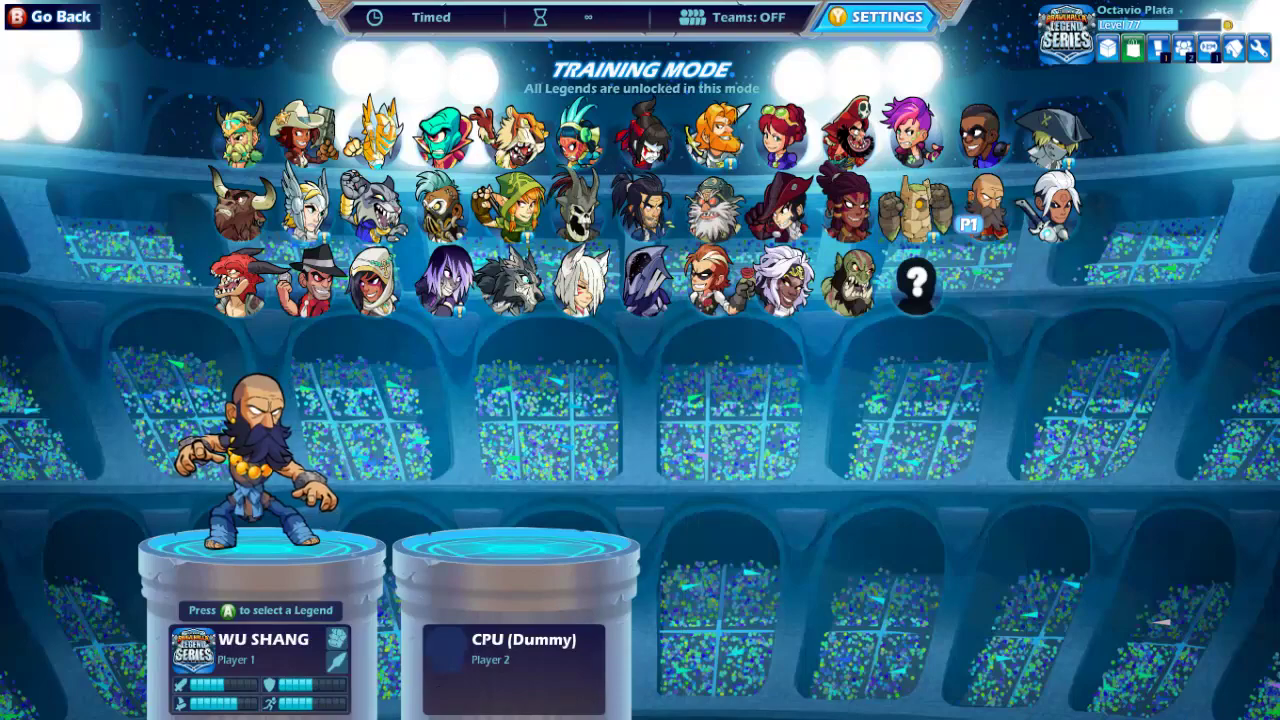
pyautogui.click(1276, 715)
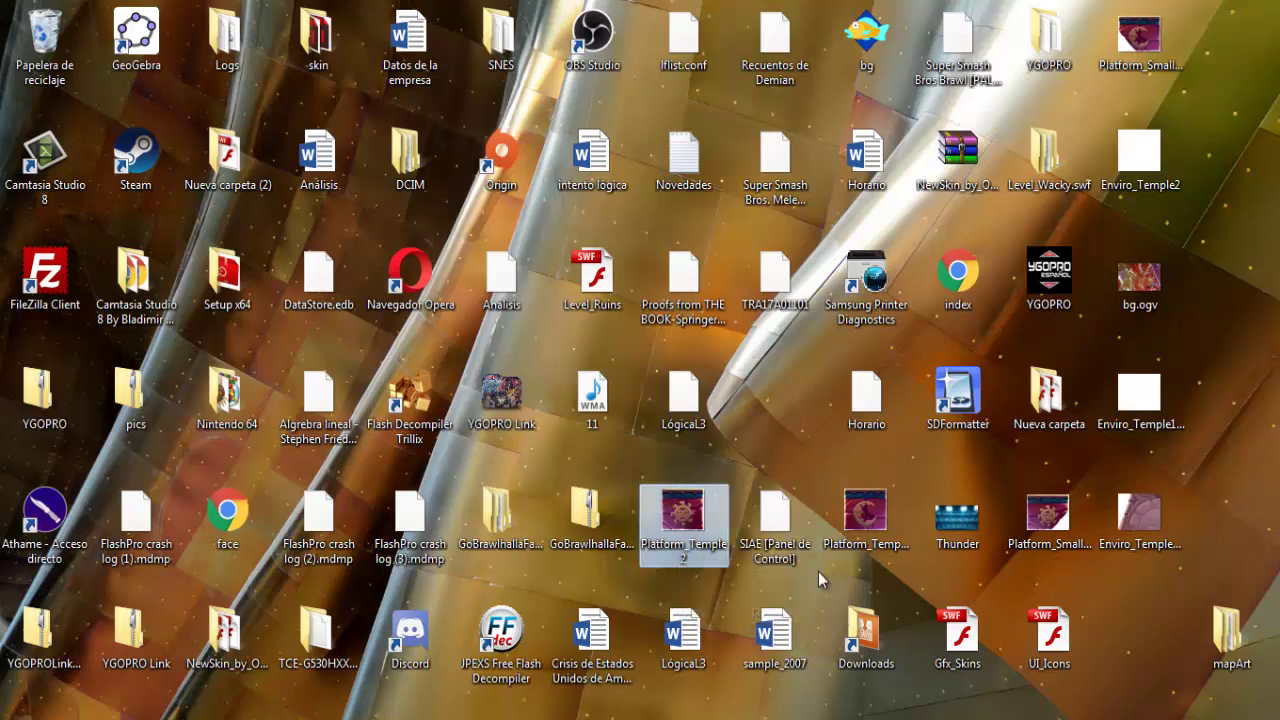
pyautogui.click(674, 540)
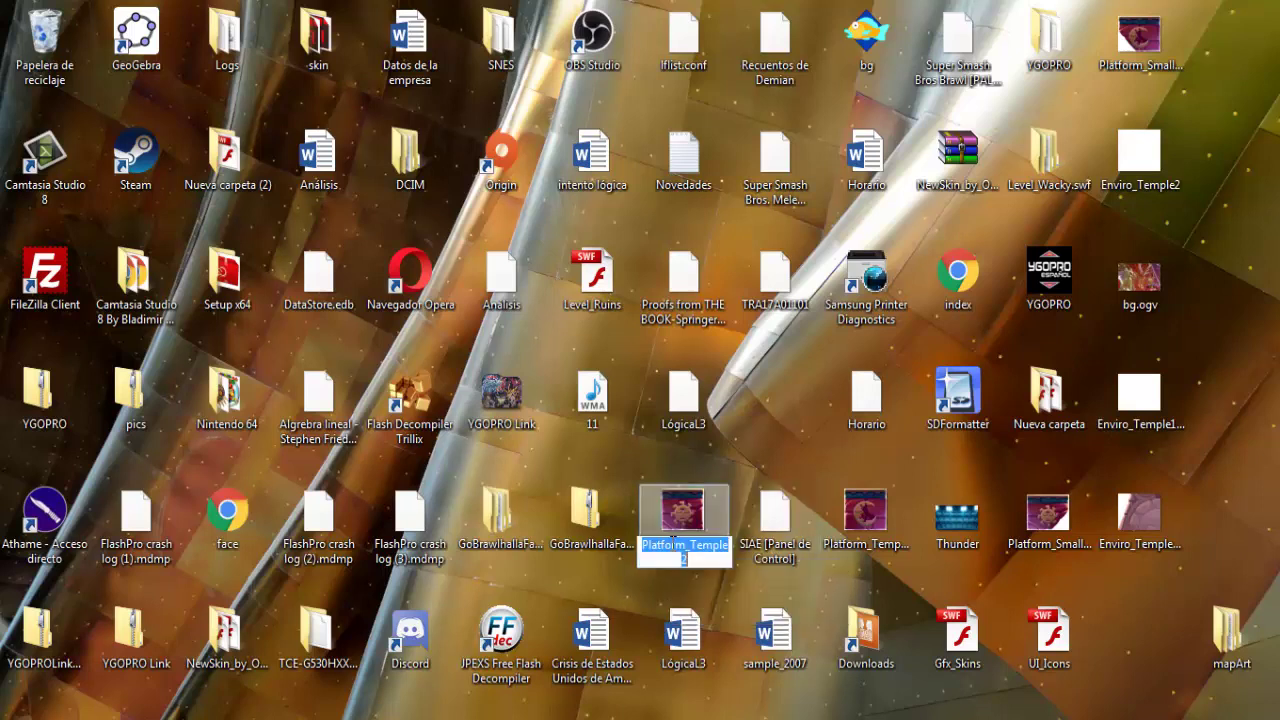
pyautogui.click(715, 591)
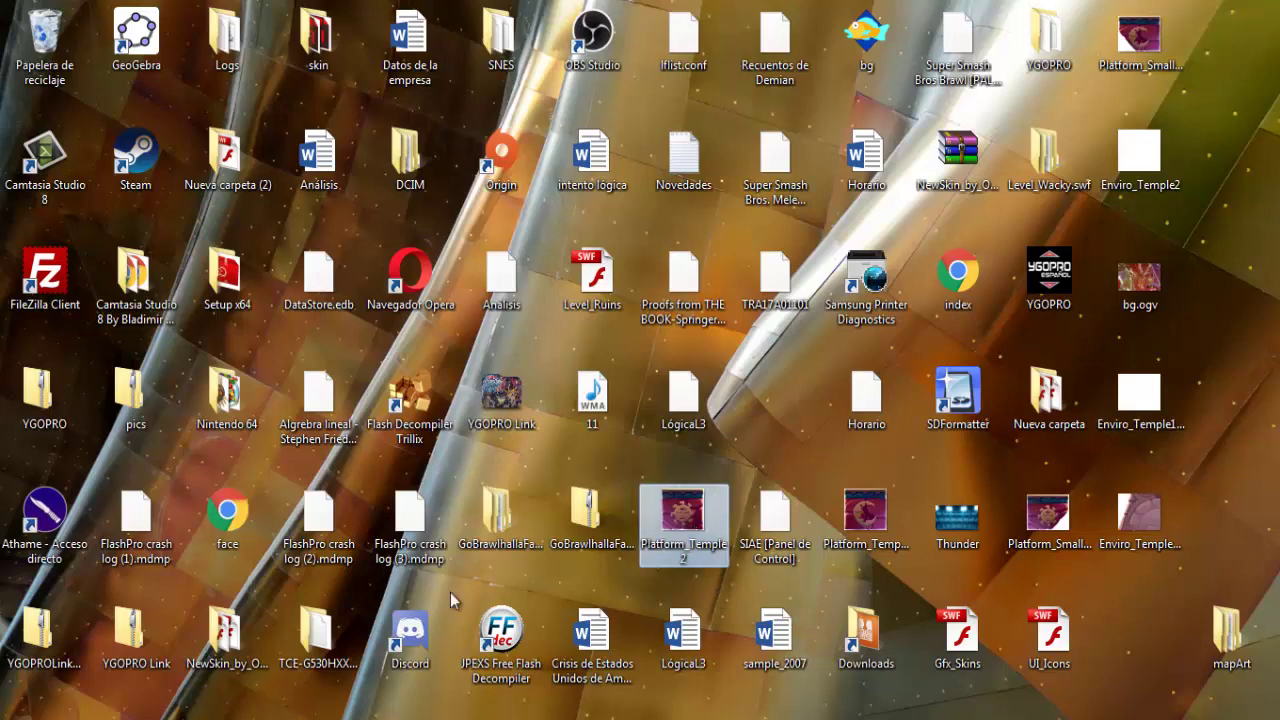
# Step: Open a Windows command prompt and change its working directory to the Desktop folder with cd ./Desktop
pyautogui.press('super')
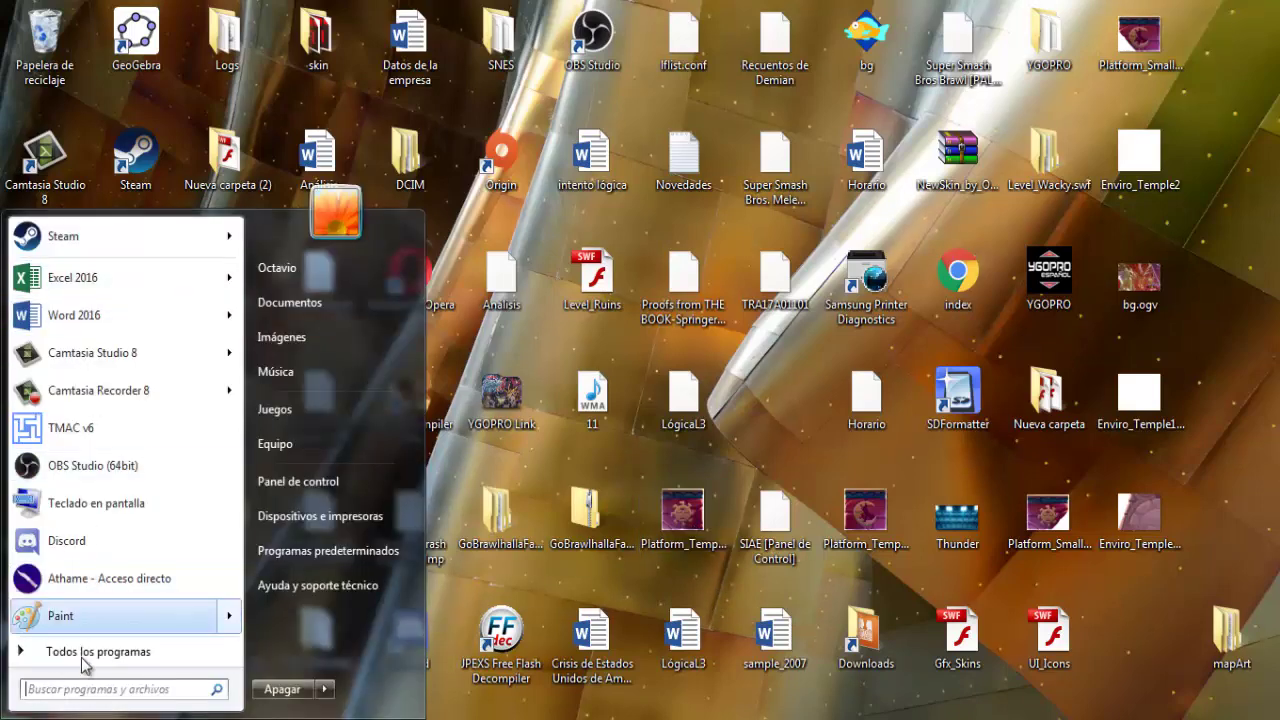
pyautogui.write('cmd')
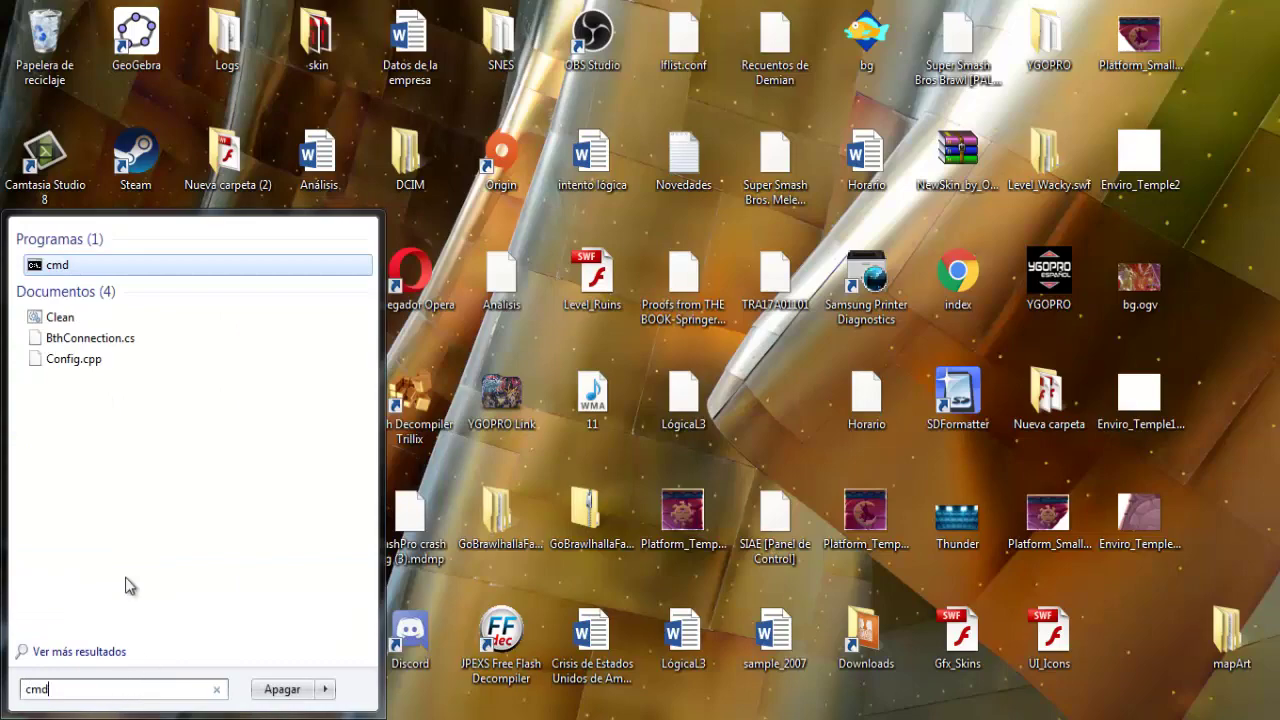
pyautogui.click(57, 266)
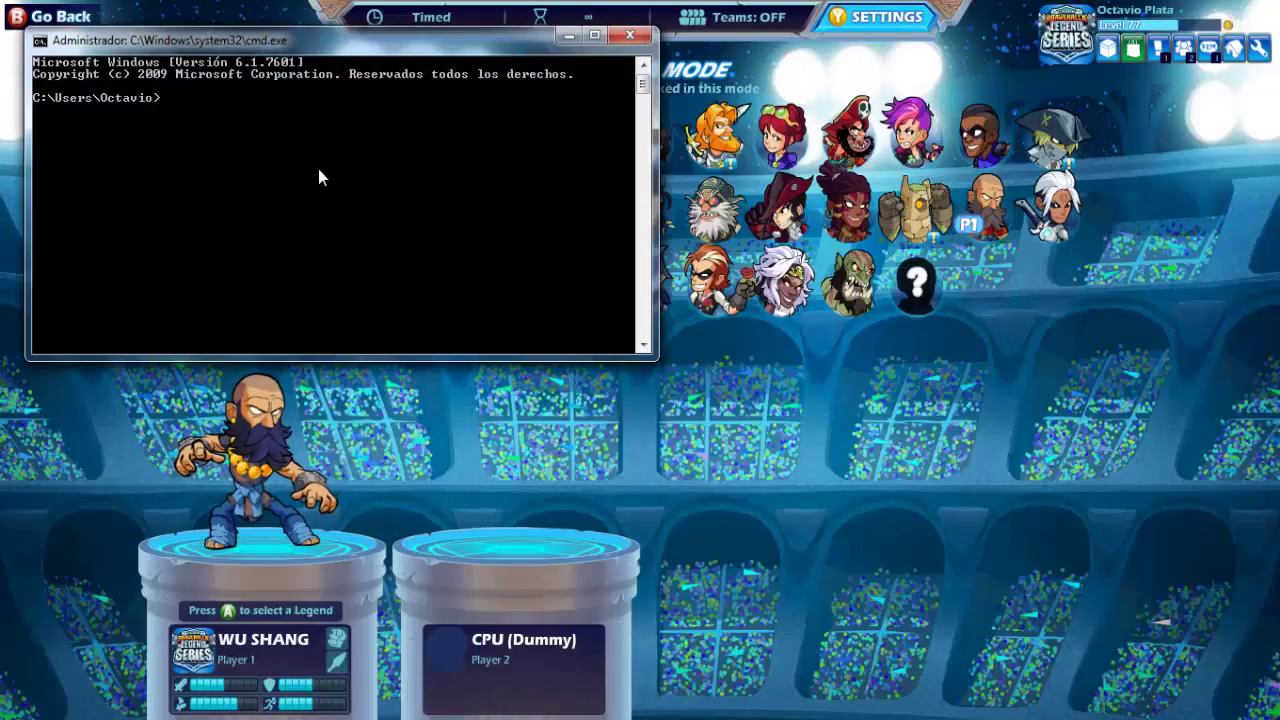
pyautogui.moveTo(352, 44); pyautogui.dragTo(709, 300)
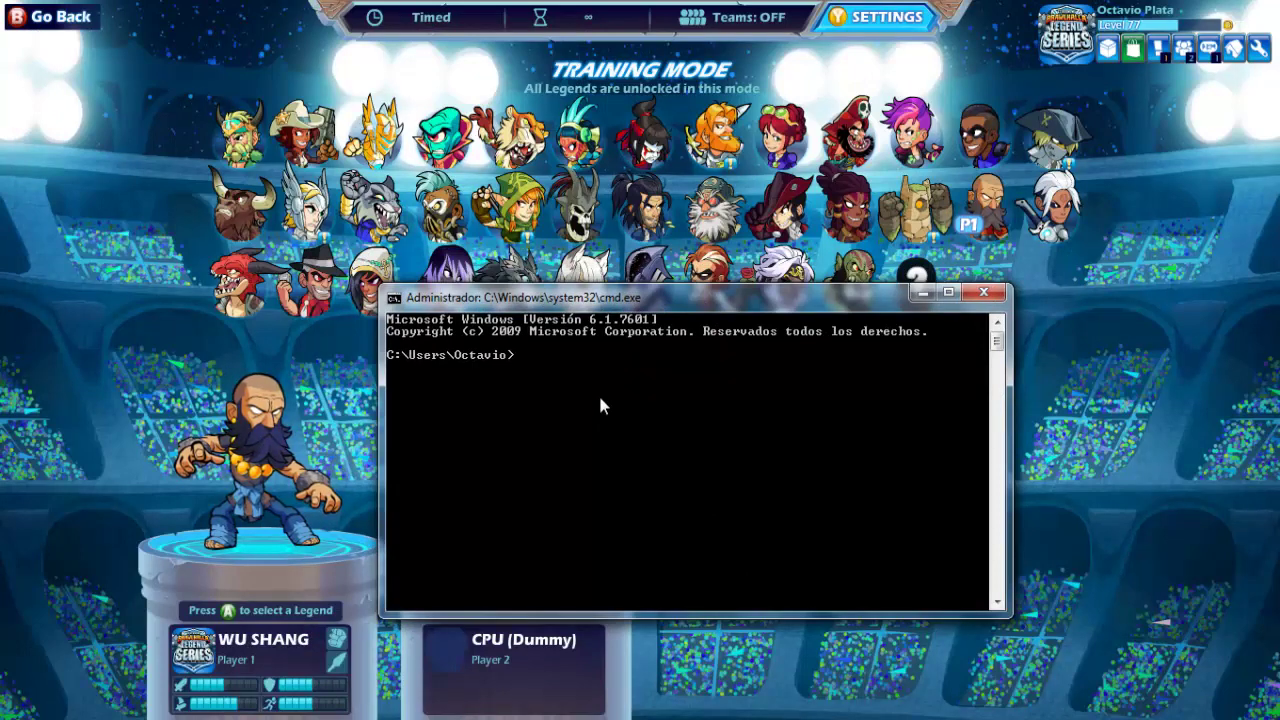
pyautogui.write('c')
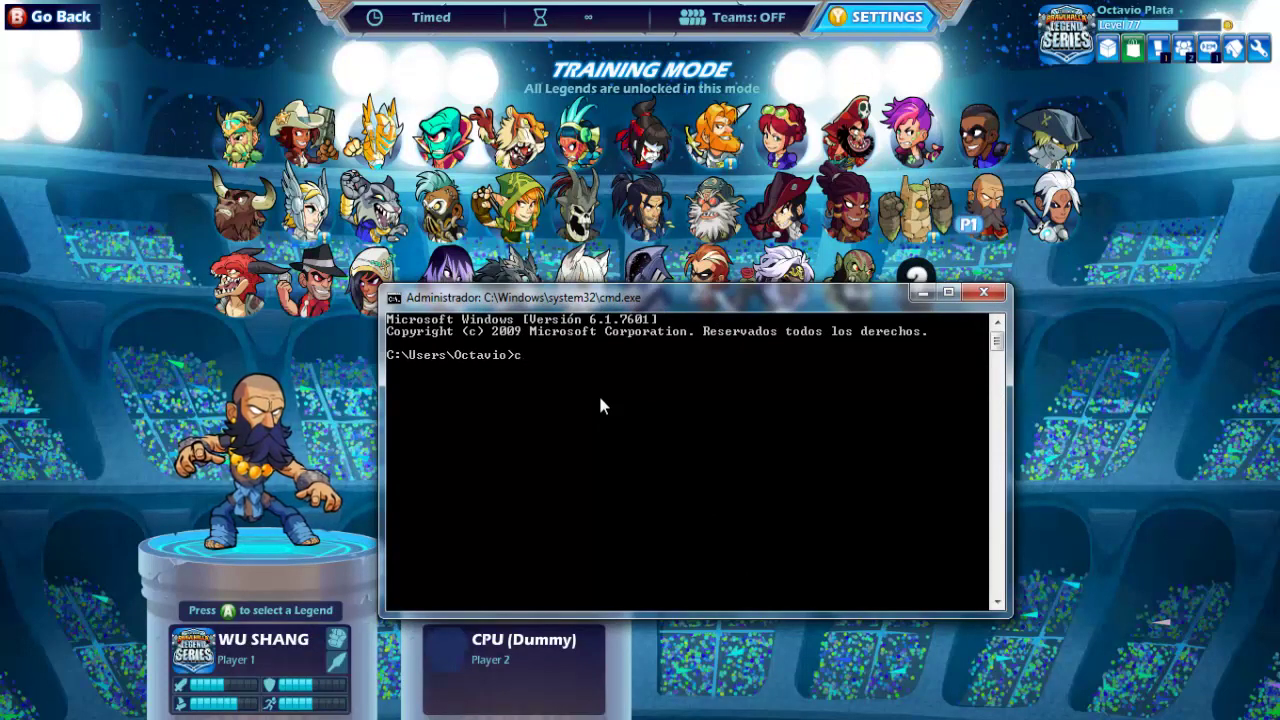
pyautogui.write('d')
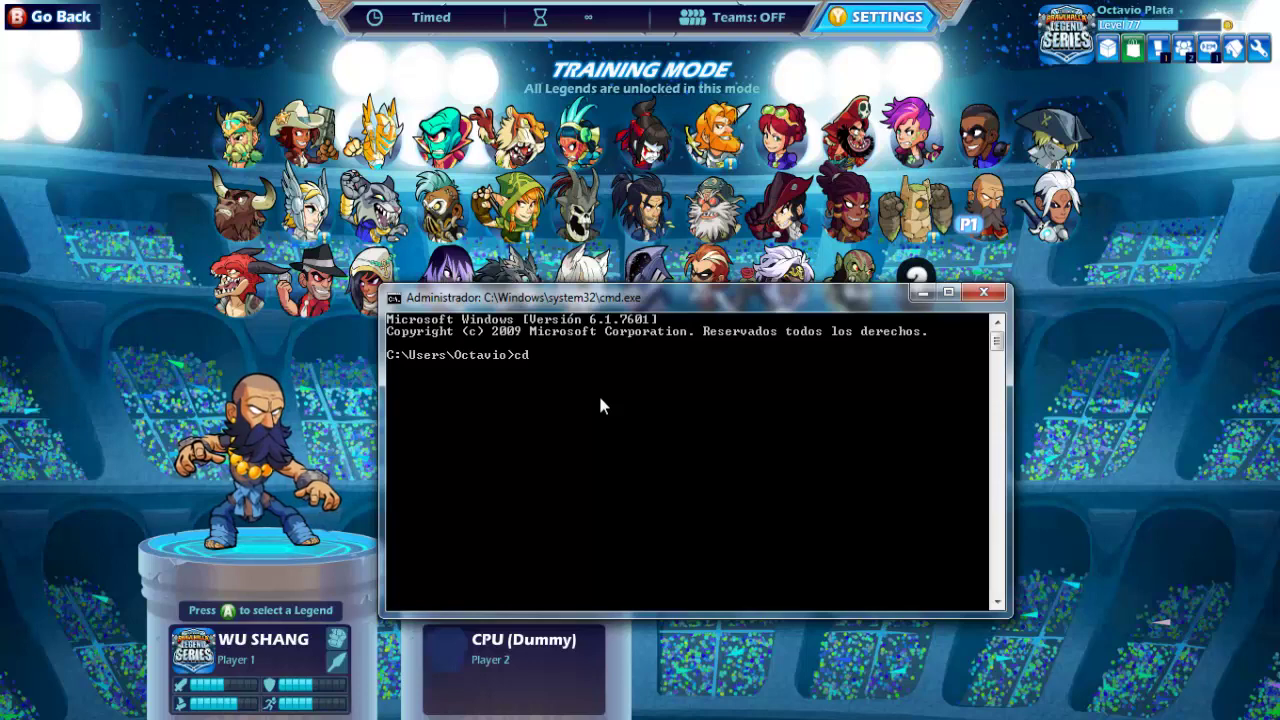
pyautogui.write(' ./Des')
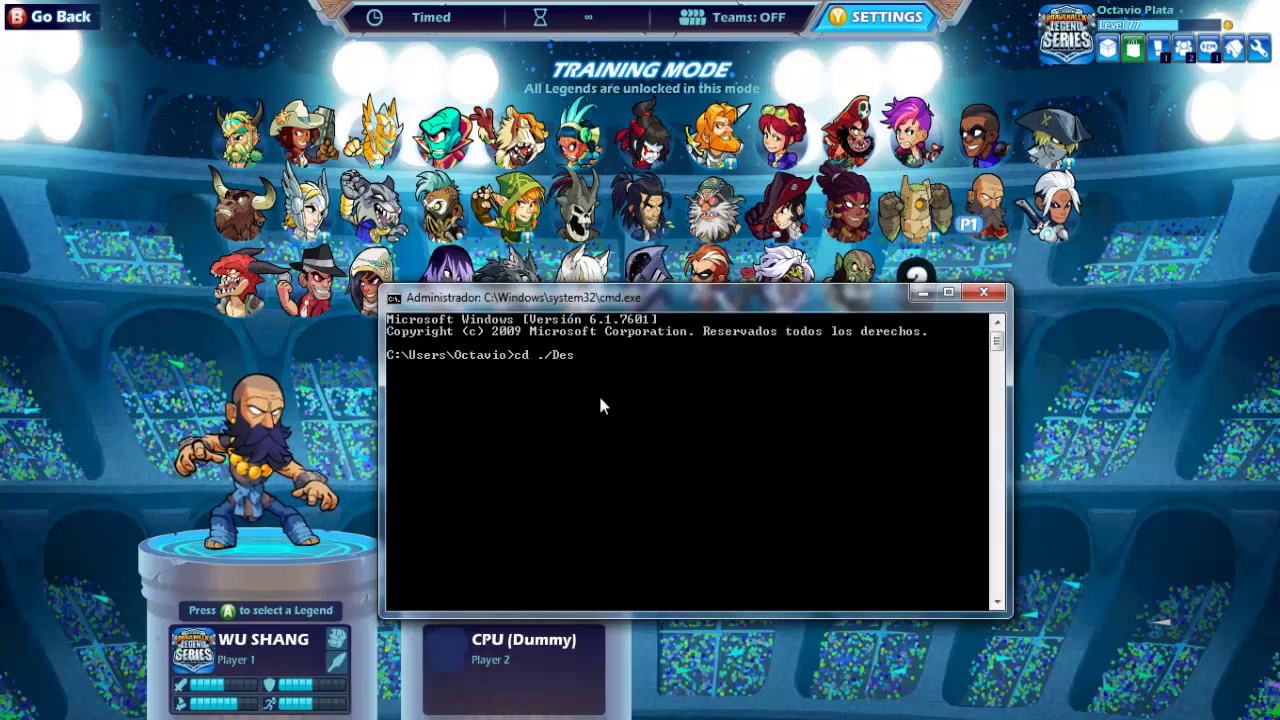
pyautogui.write('ktop')
pyautogui.press('Return')
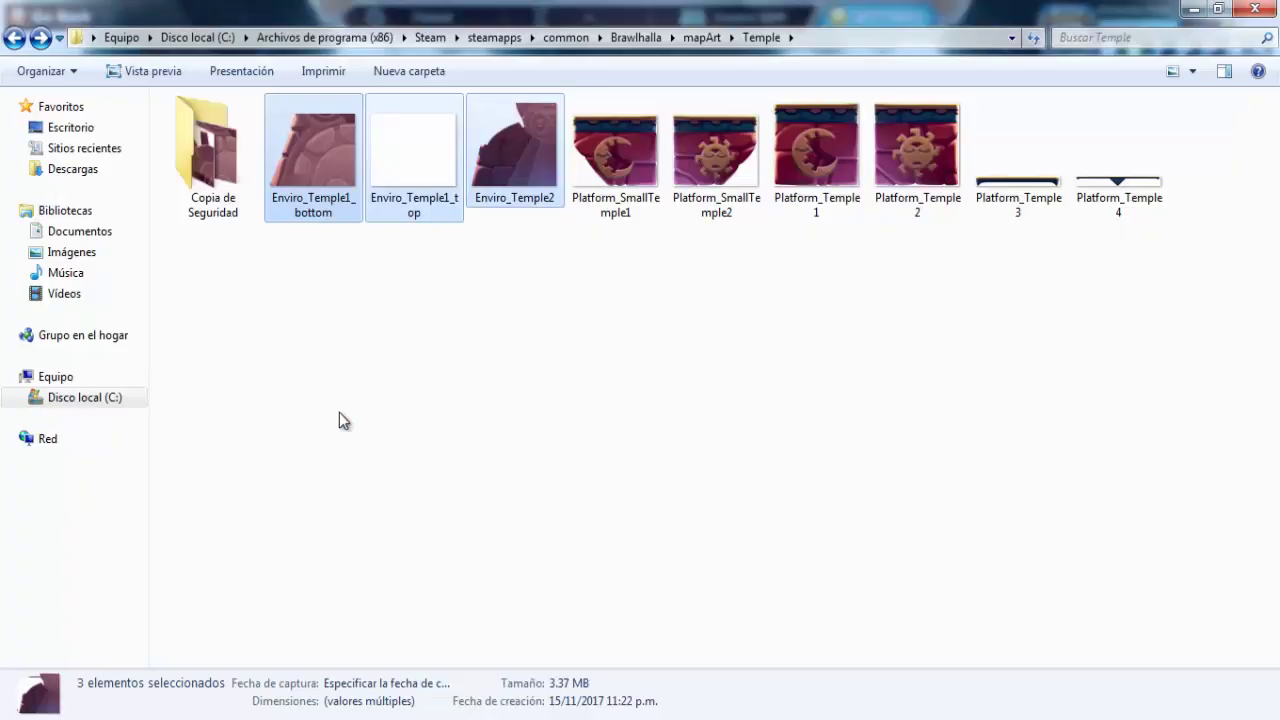
# Step: Bring the command prompt over the Temple folder and rename Platform_SmallTemple1.jpg to Platform_SmallTemple1.png with the move command
pyautogui.click(585, 330)
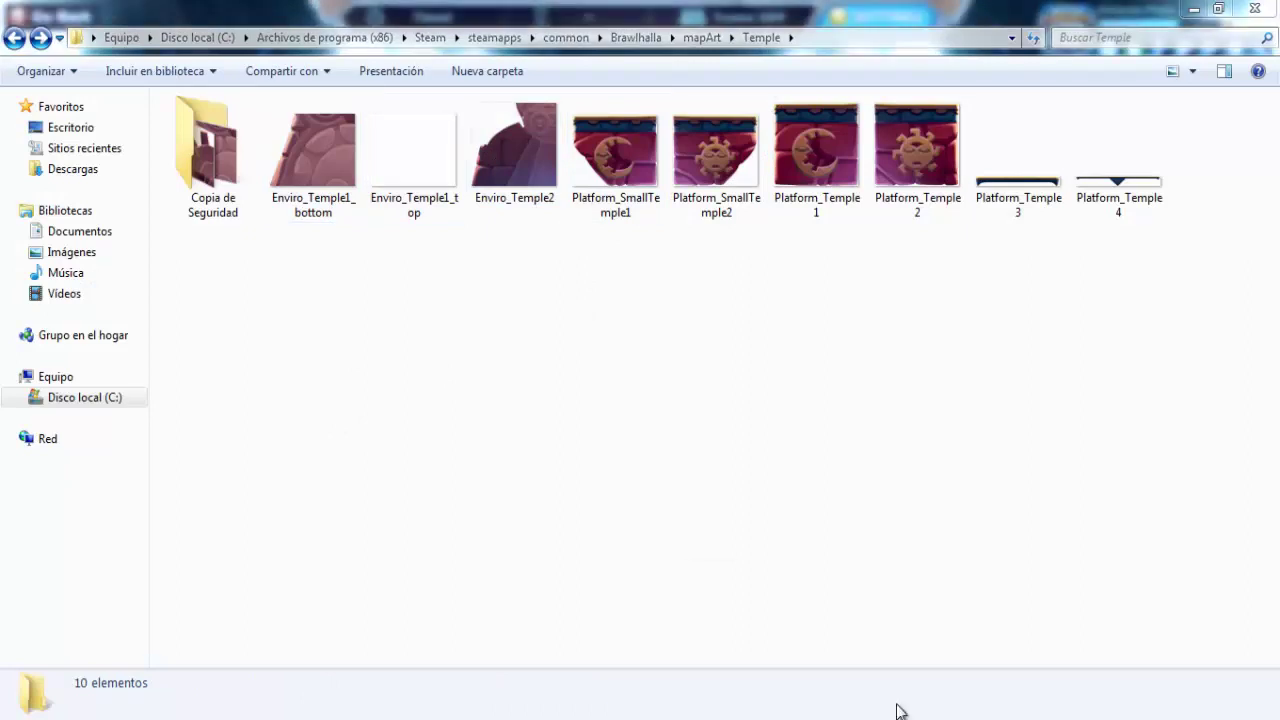
pyautogui.moveTo(894, 711)
pyautogui.click(995, 626)
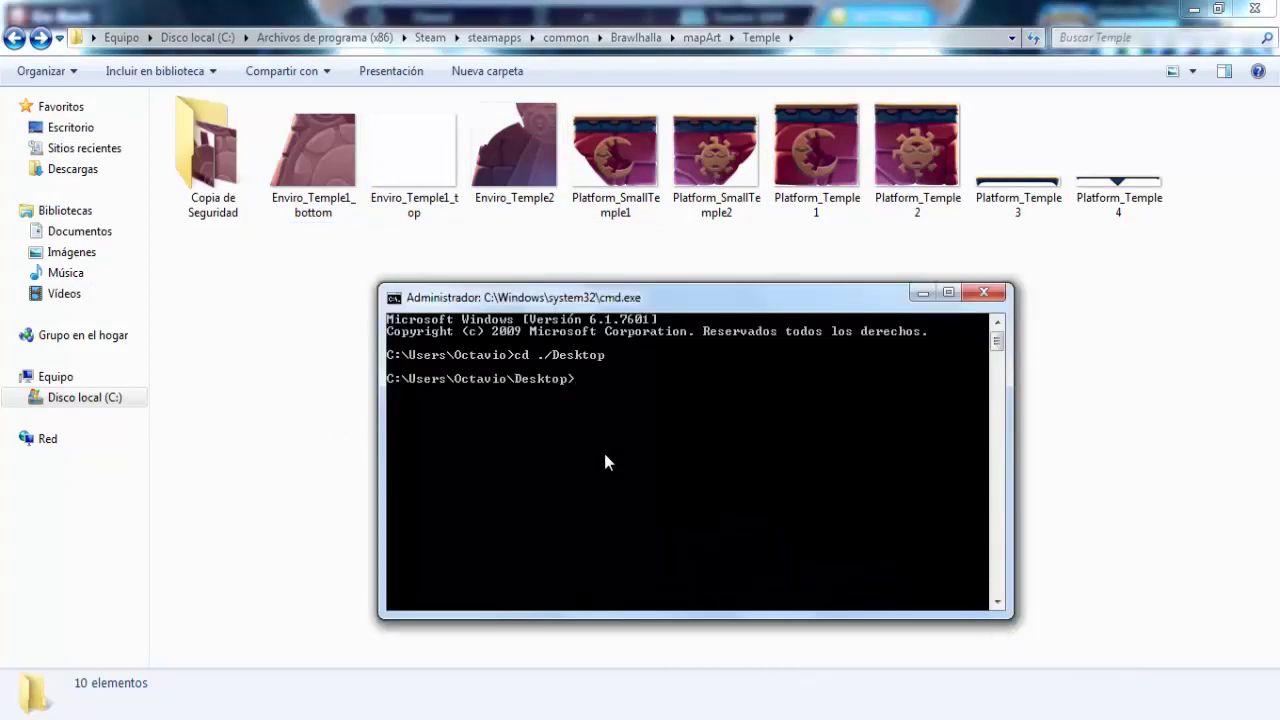
pyautogui.write('move P')
pyautogui.press('Tab')
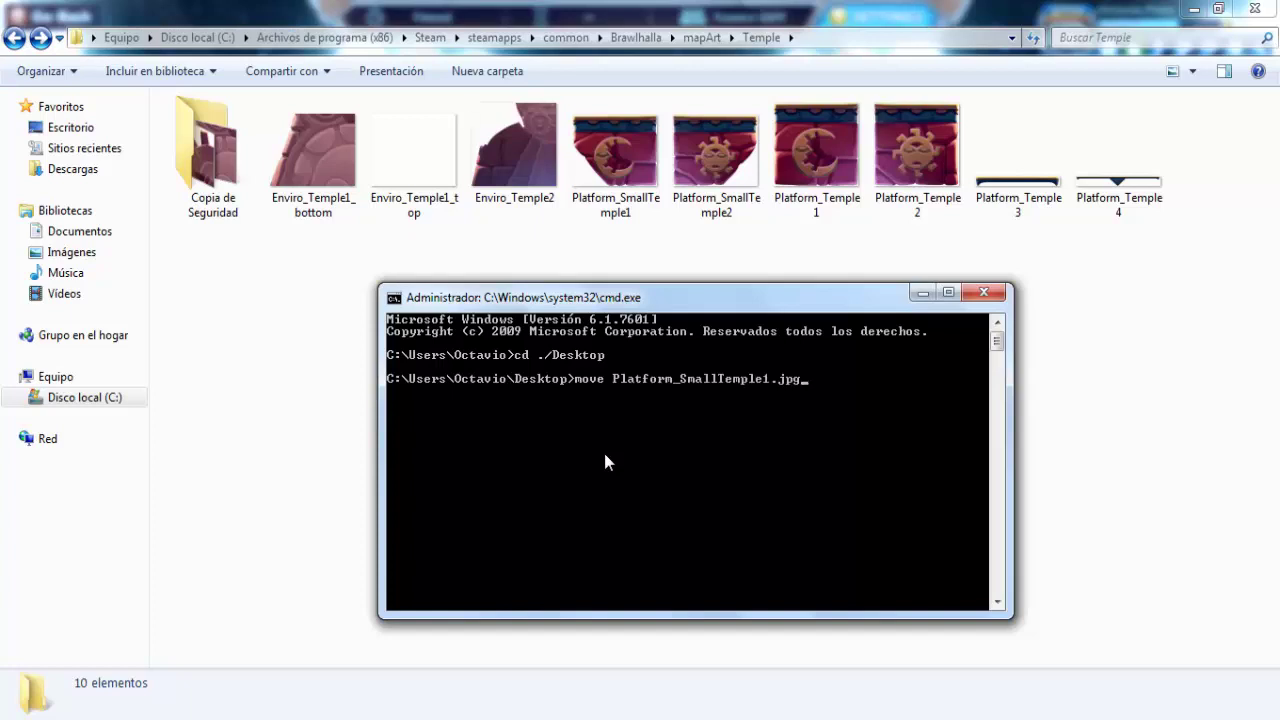
pyautogui.write('Pl')
pyautogui.press('Tab')
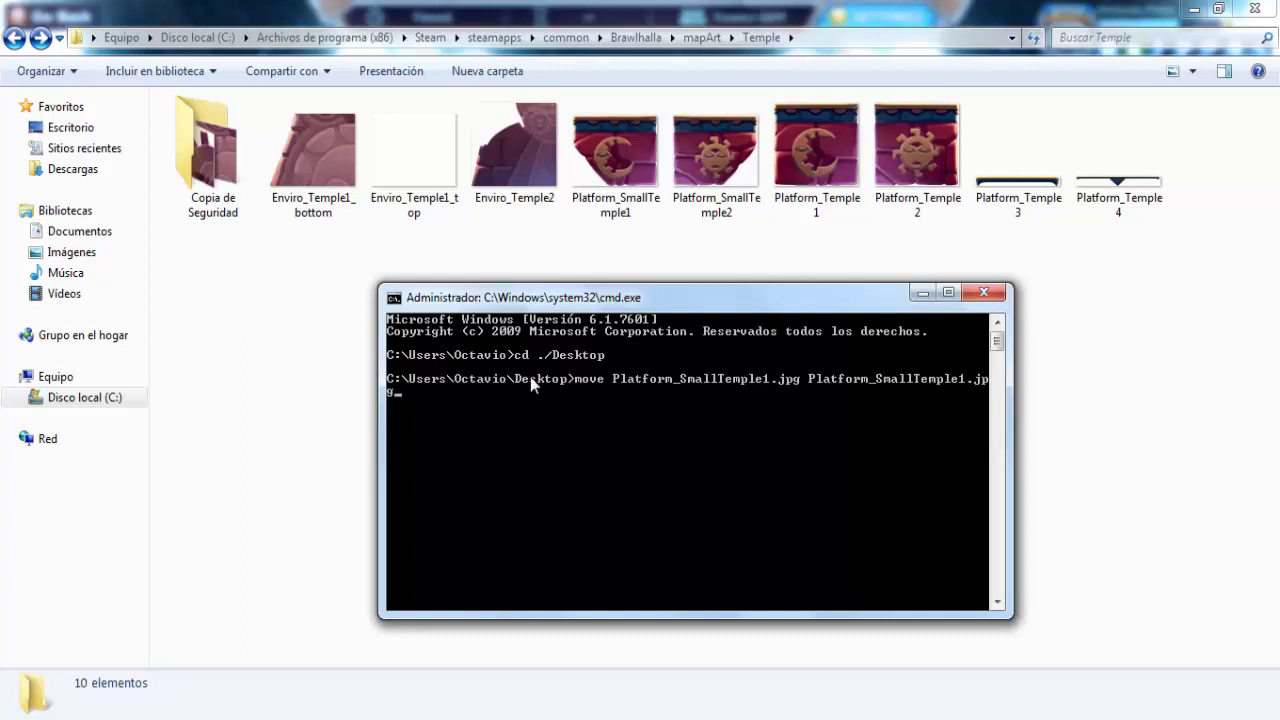
pyautogui.moveTo(1008, 614); pyautogui.dragTo(1174, 635)
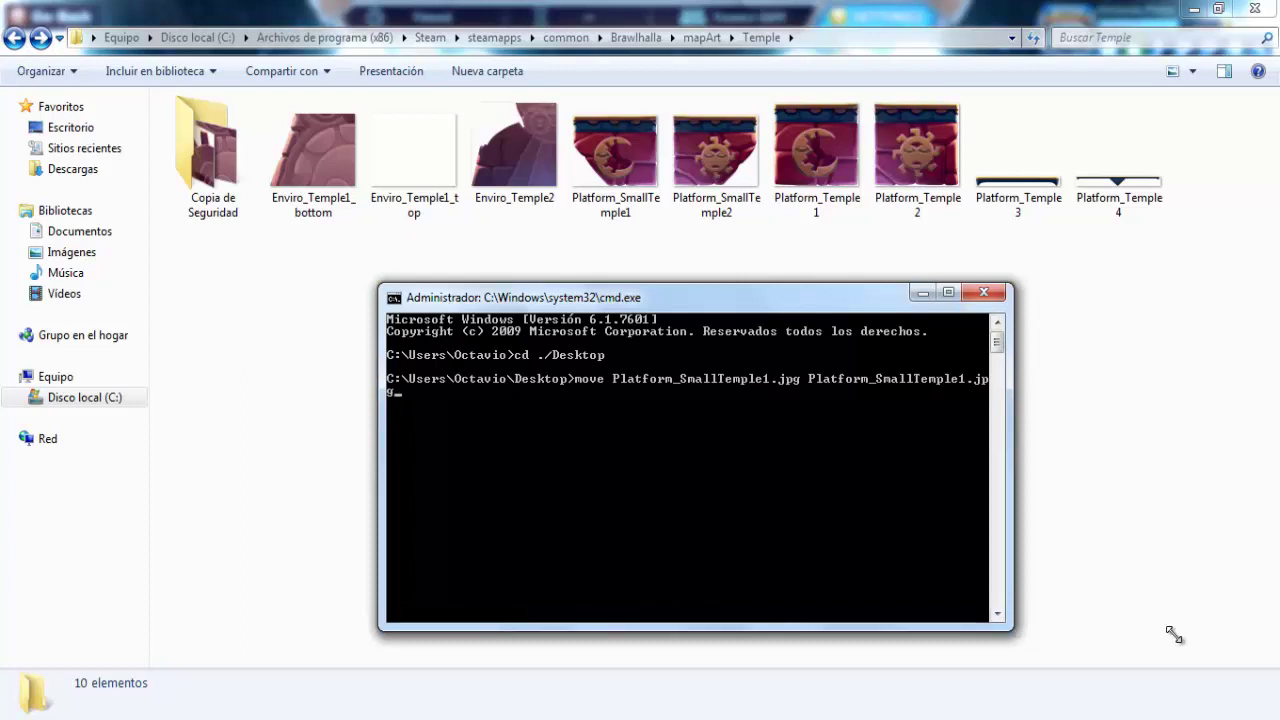
pyautogui.click(948, 292)
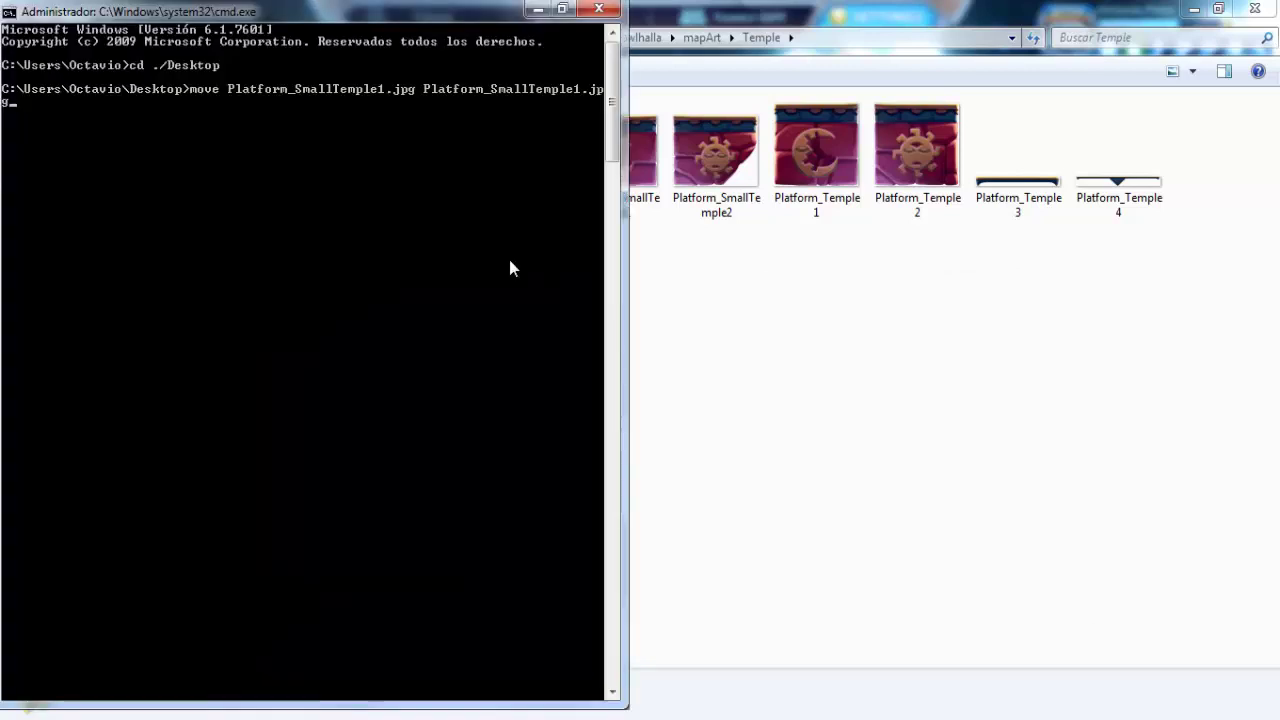
pyautogui.click(562, 9)
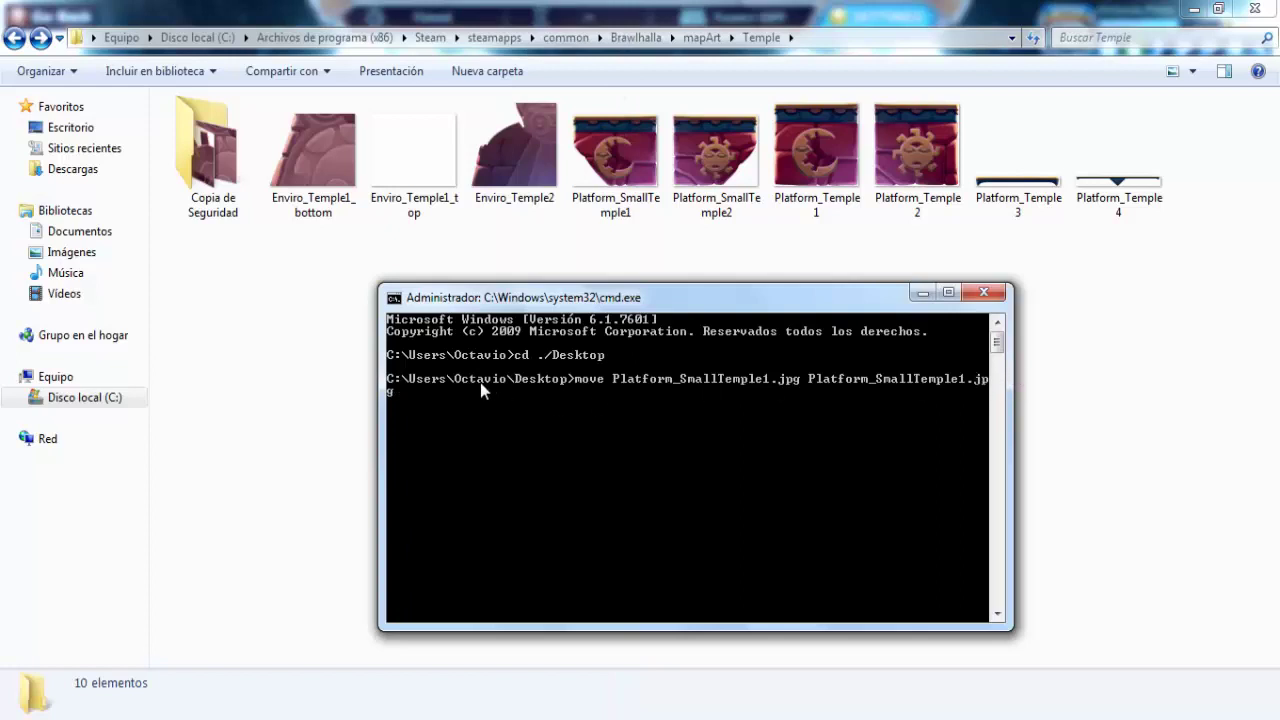
pyautogui.press('BackSpace')
pyautogui.write('ng')
pyautogui.press('Return')
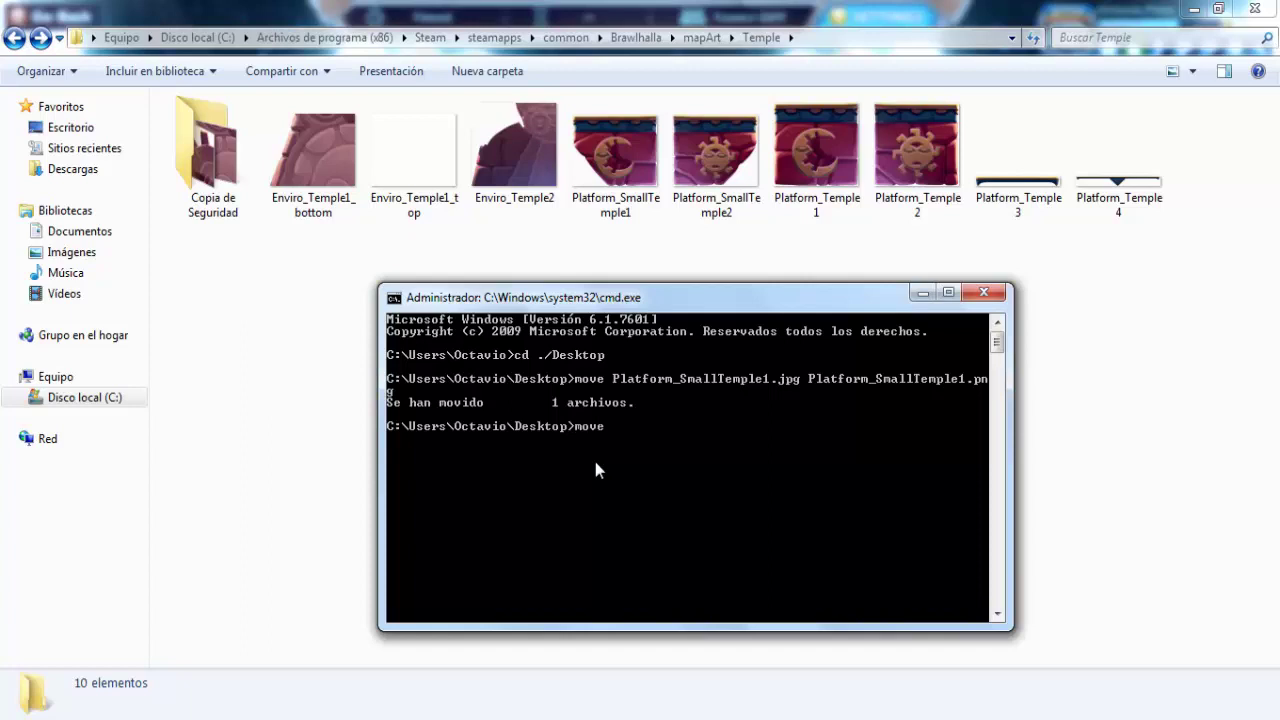
# Step: Rename Platform_SmallTemple2.jpg to Platform_SmallTemple2.png with the move command
pyautogui.press('Tab')
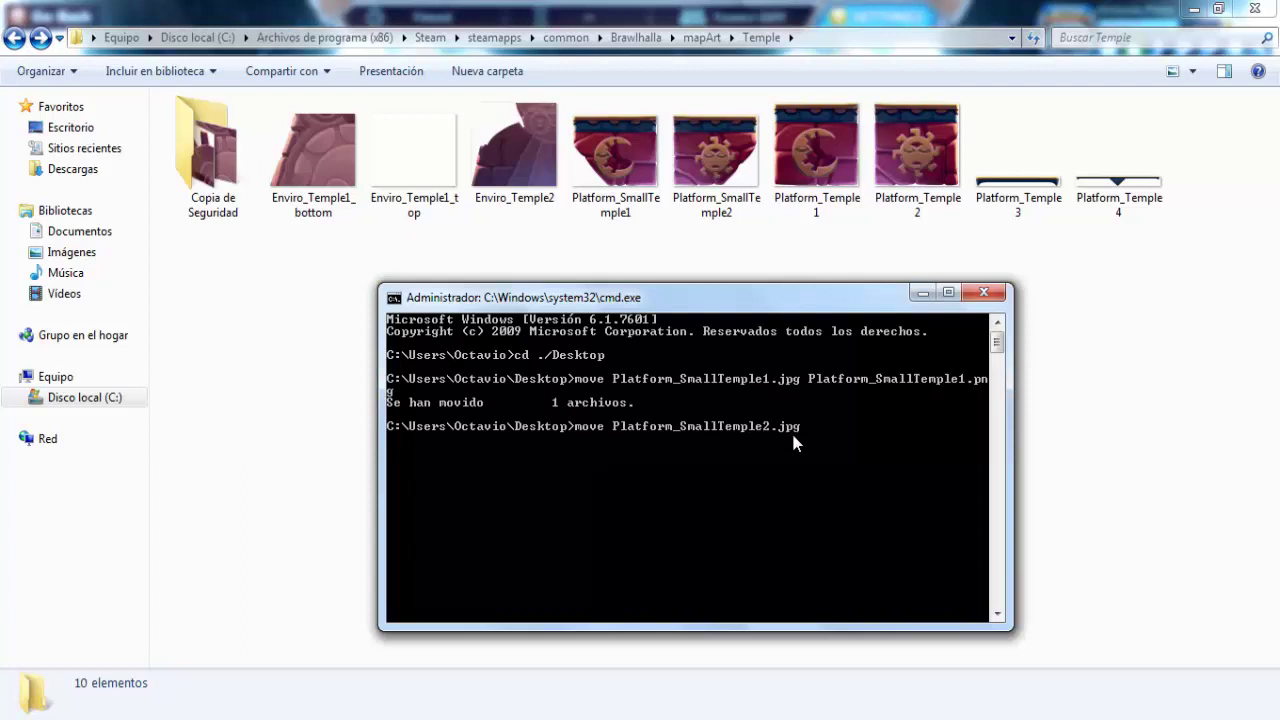
pyautogui.write('Pl')
pyautogui.press('Tab')
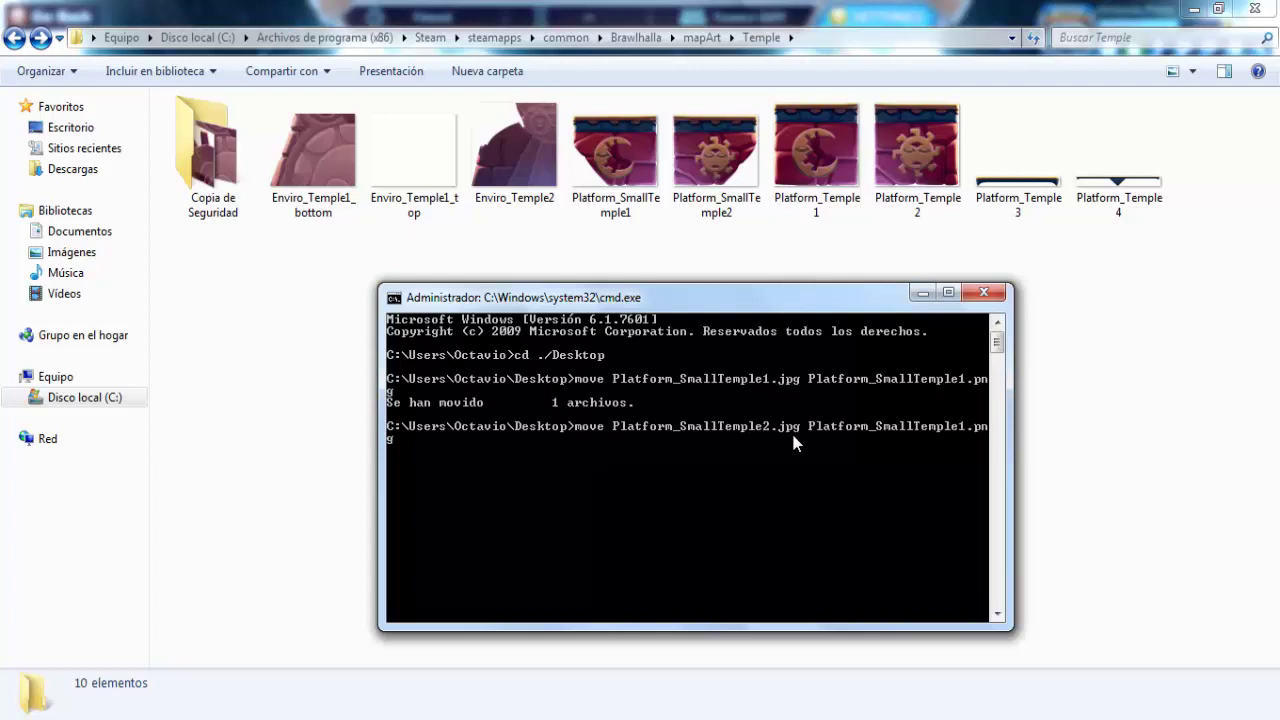
pyautogui.press('BackSpace')
pyautogui.press('BackSpace')
pyautogui.press('BackSpace')
pyautogui.press('BackSpace')
pyautogui.press('BackSpace')
pyautogui.write('2.png')
pyautogui.press('Return')
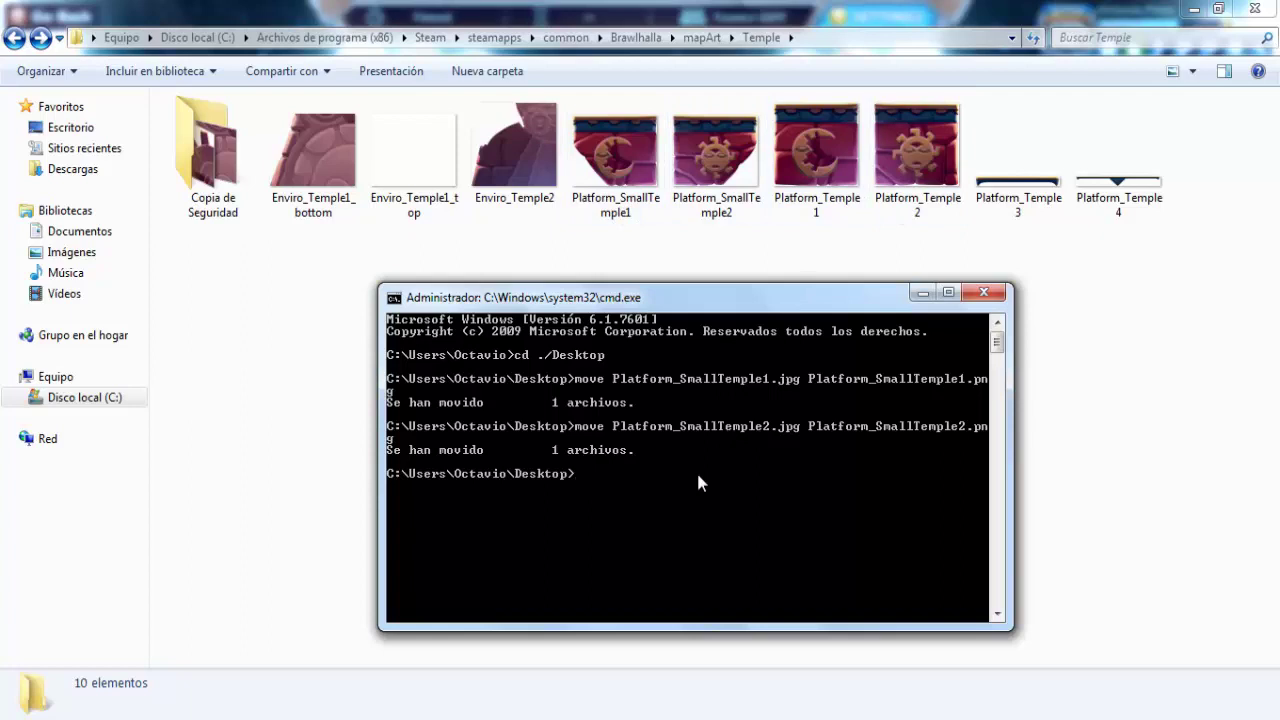
# Step: Rename Platform_Temple1.jpg to Platform_Temple1.png with the move command
pyautogui.write('move Platform_SmallTemp')
pyautogui.press('BackSpace')
pyautogui.press('BackSpace')
pyautogui.press('BackSpace')
pyautogui.press('BackSpace')
pyautogui.press('BackSpace')
pyautogui.press('BackSpace')
pyautogui.press('BackSpace')
pyautogui.press('BackSpace')
pyautogui.press('BackSpace')
pyautogui.write('Temple1.jpg Platform_Temple1.jpg')
pyautogui.press('BackSpace')
pyautogui.press('BackSpace')
pyautogui.press('BackSpace')
pyautogui.write('png')
pyautogui.press('Return')
# Step: Rename Platform_Temple2.jpg to Platform_Temple2.png with the move command
pyautogui.write('Pl')
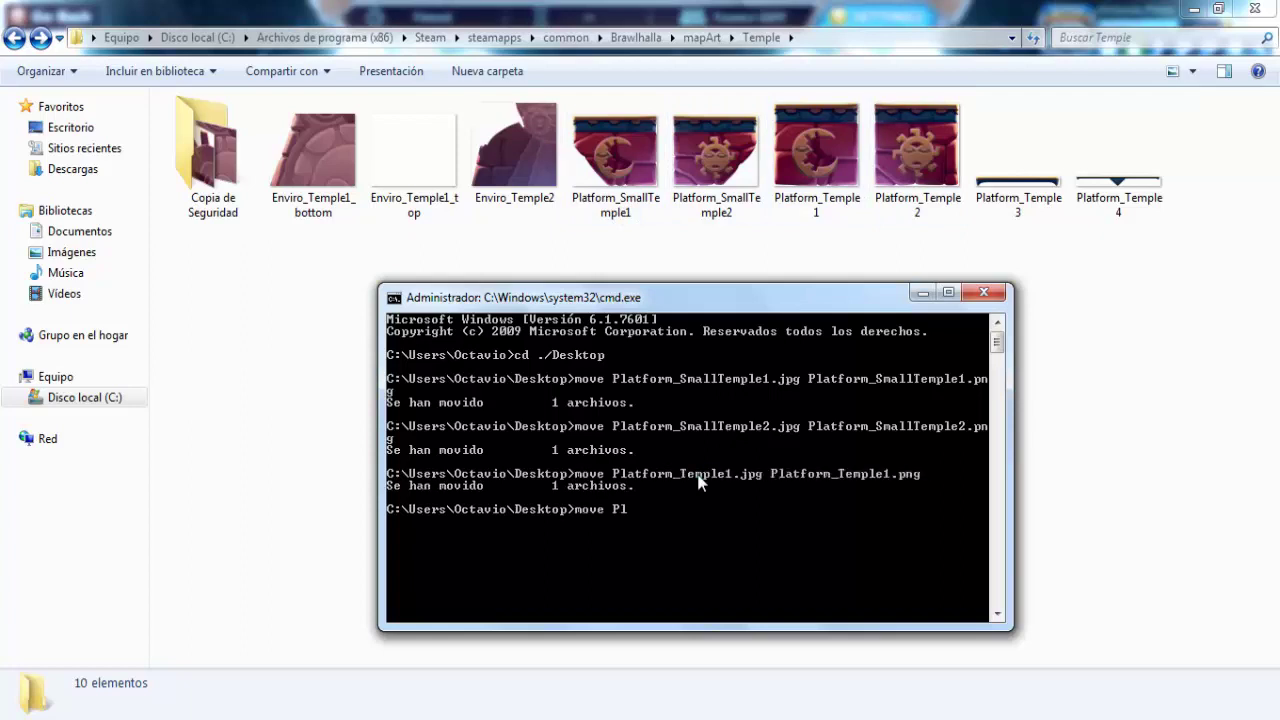
pyautogui.write('atform_Temple2.jpg Platform_Temple2.png')
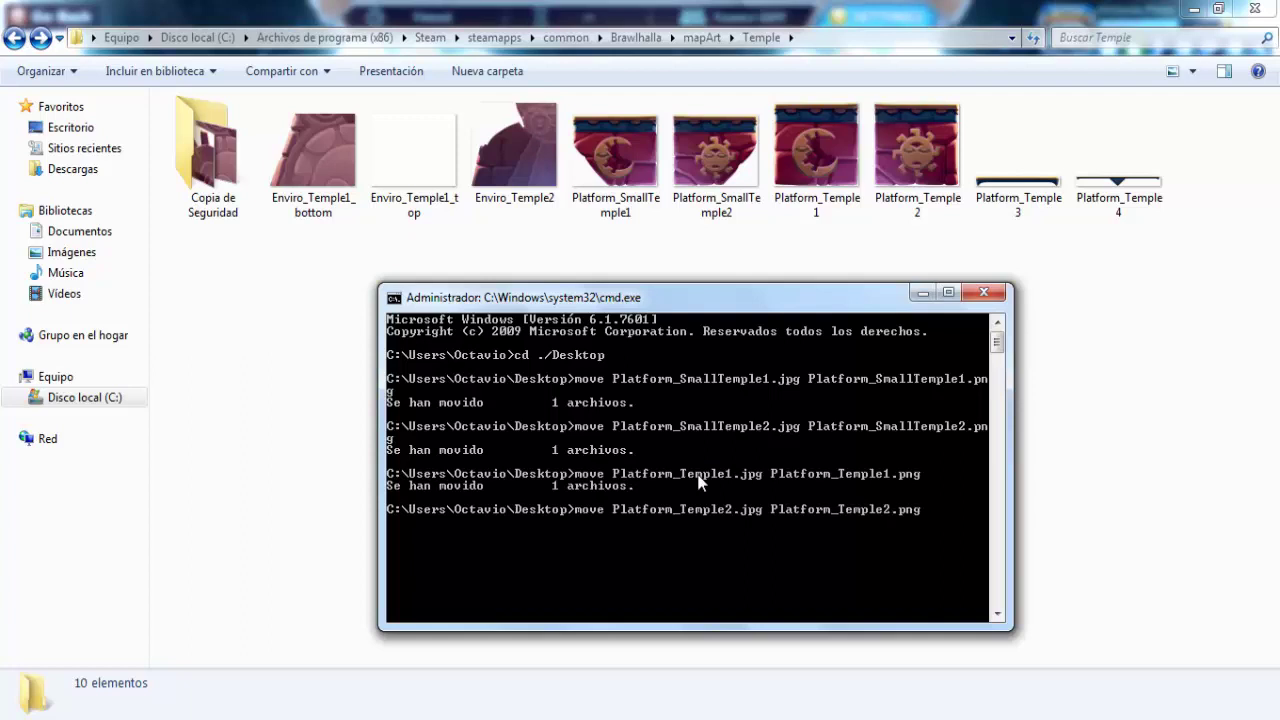
pyautogui.press('Return')
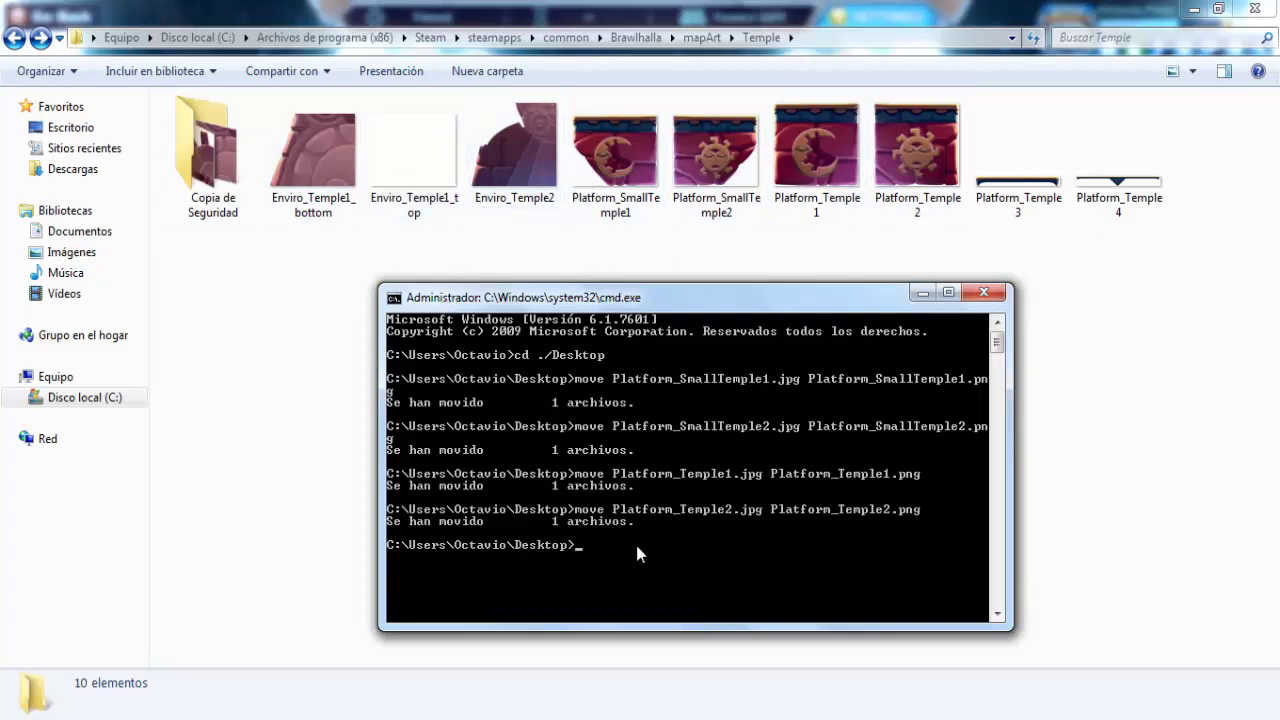
# Step: Rename the desktop's Enviro_Temple1_bottom, Enviro_Temple1_top and Enviro_Temple2 images from .jpg to .png with the move command
pyautogui.write('move Enviro_Temple1_bottom.jpg Enviro_Temple1_bottom.png')
pyautogui.press('Return')
pyautogui.write('move')
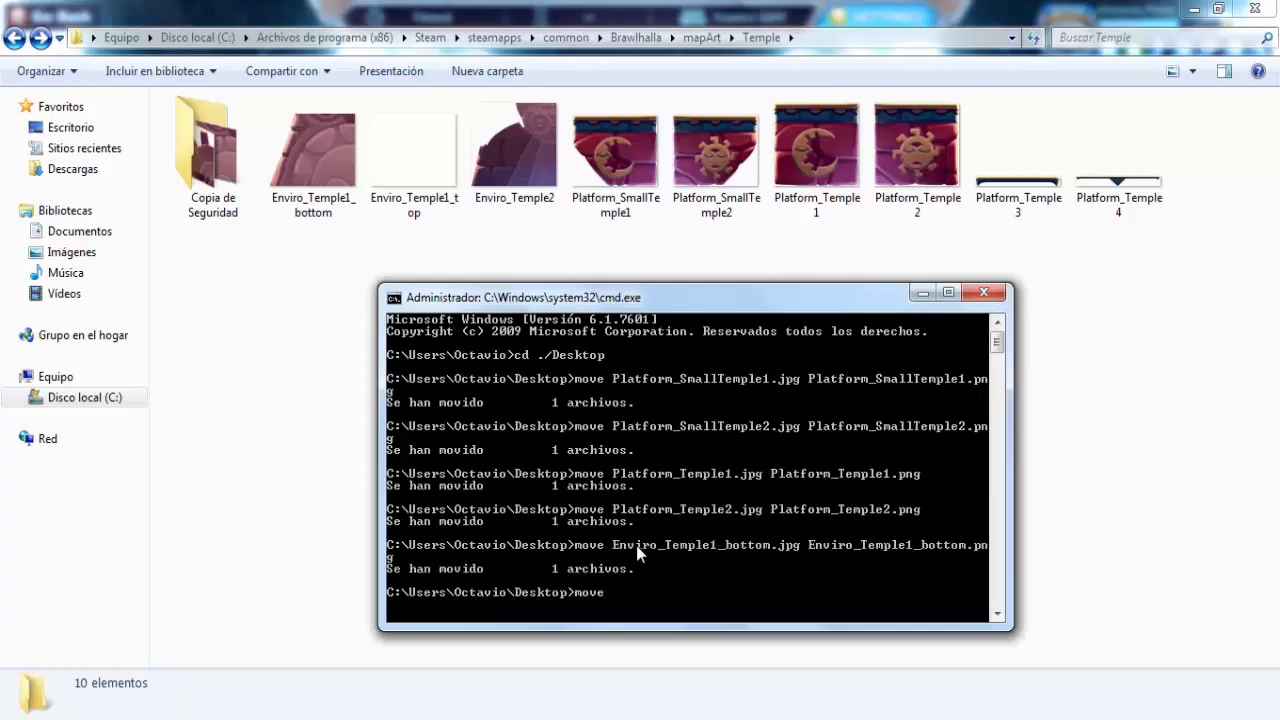
pyautogui.write(' Enviro_Temple1_top.jpg Enviro_Temple1_top.png')
pyautogui.press('Return')
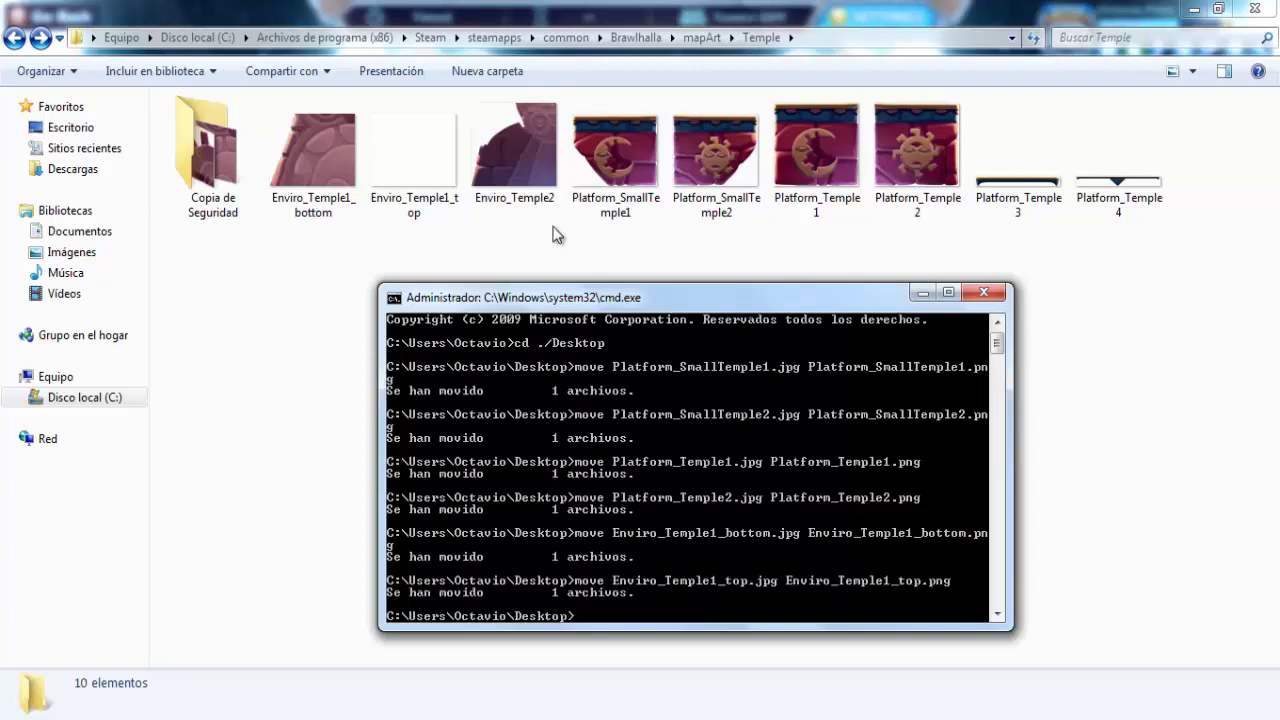
pyautogui.write('move Enviro_Temple2.jpg Enviro_Temple2.p')
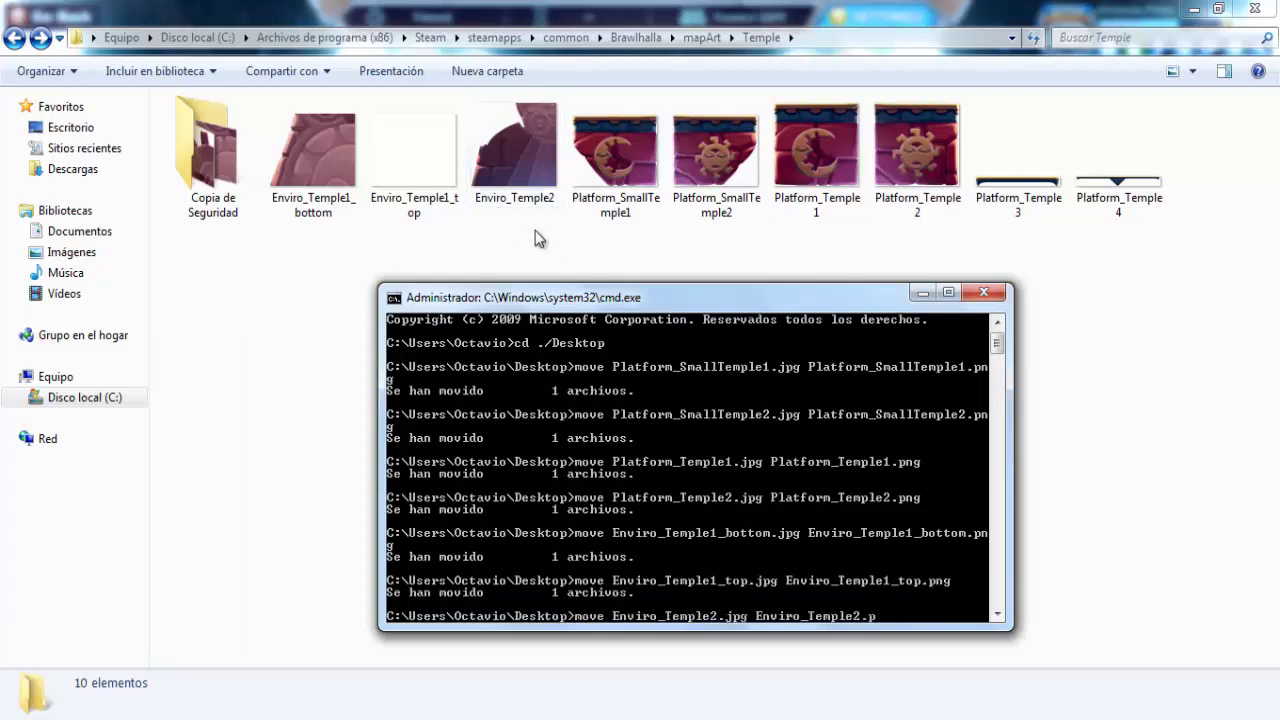
pyautogui.write('ng')
pyautogui.press('Return')
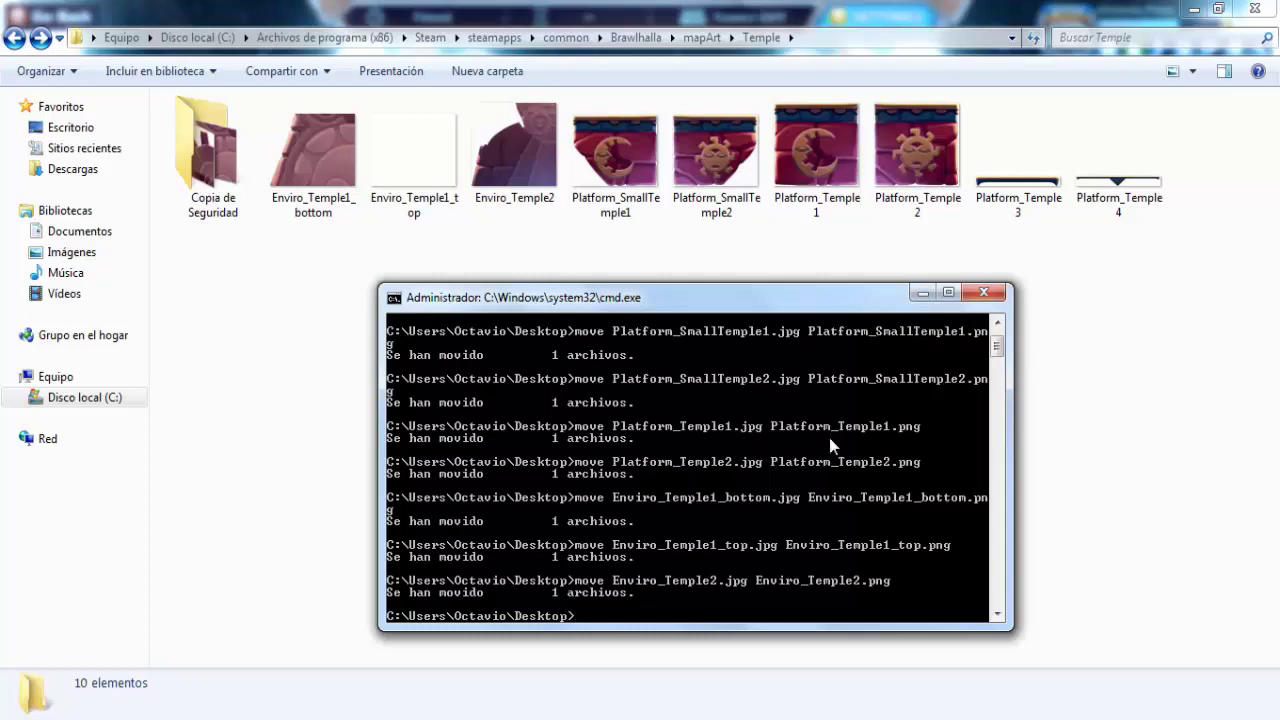
# Step: Check the file type and size of the renamed Platform_Temple2 image in its properties, then close them
pyautogui.click(1277, 717)
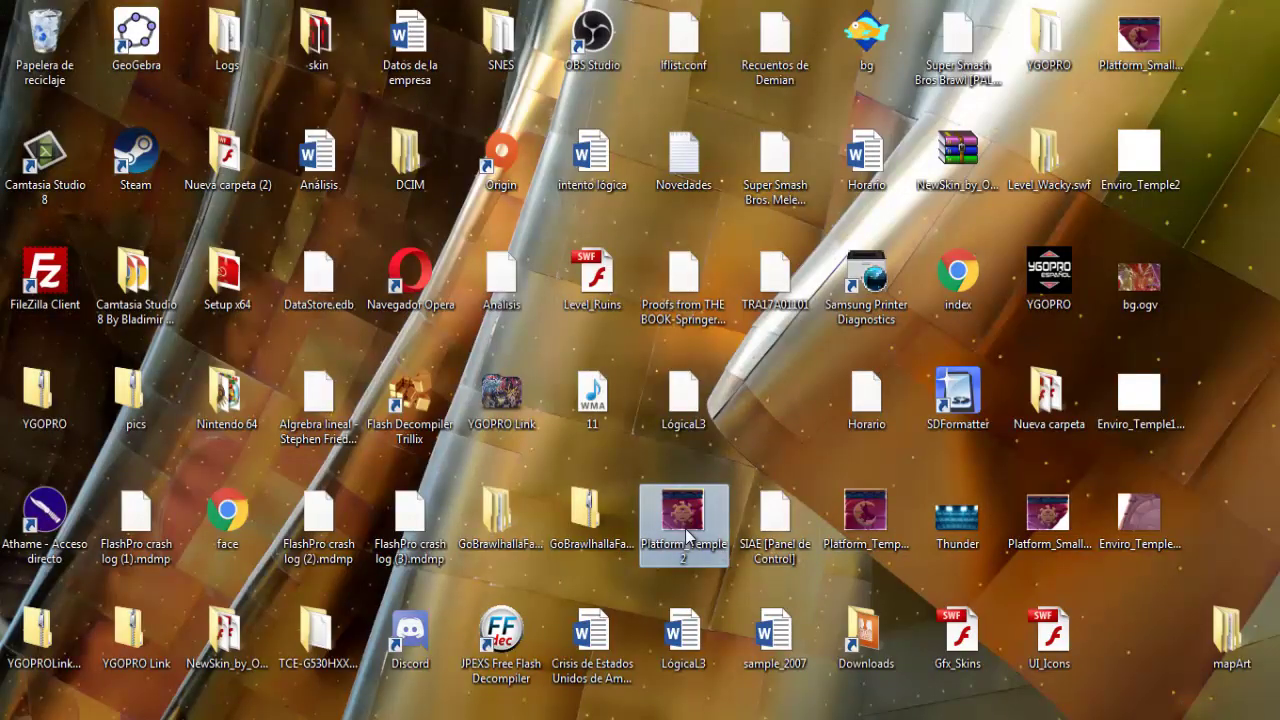
pyautogui.rightClick(688, 537)
pyautogui.click(757, 697)
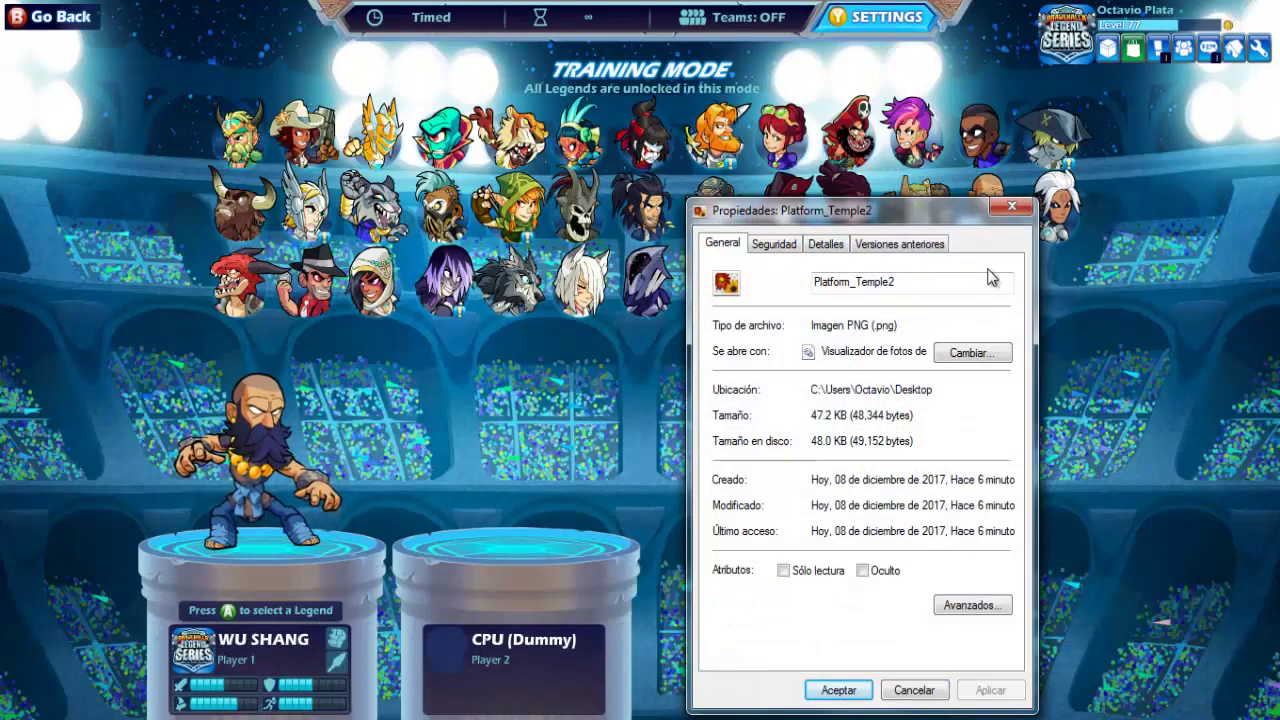
pyautogui.click(1010, 210)
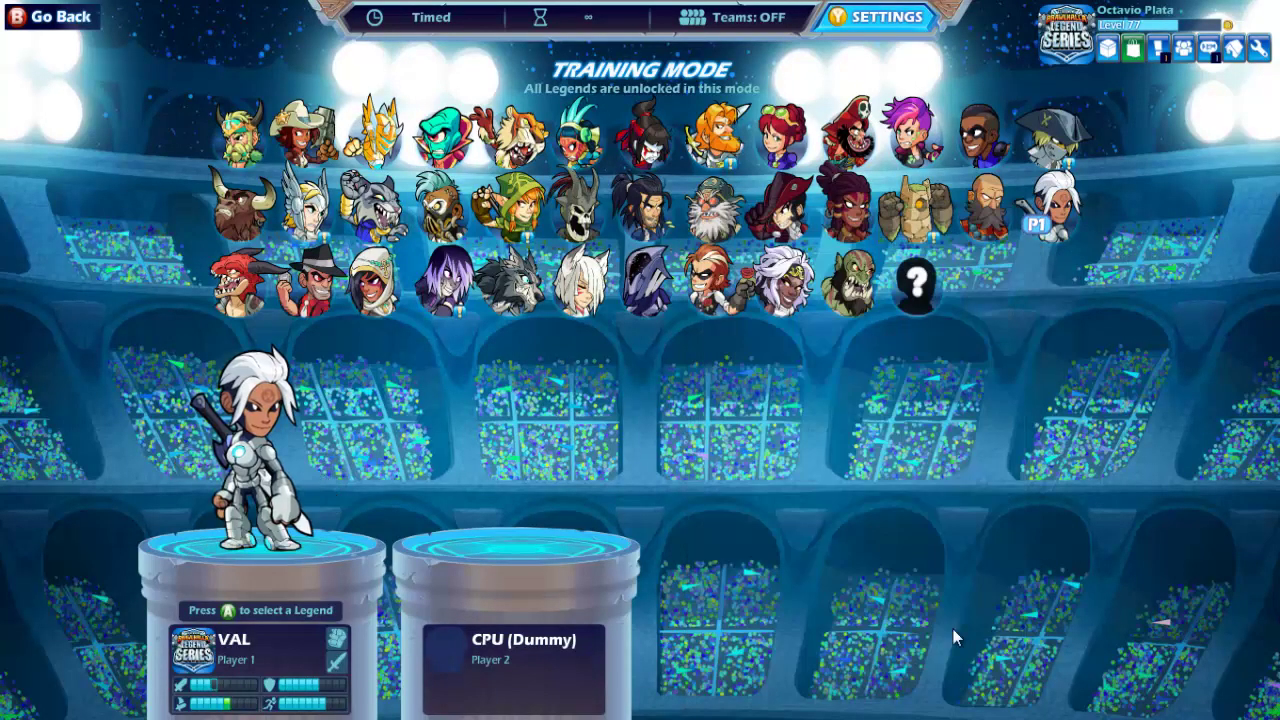
# Step: Move Platform_Temple2.png from the desktop into the Temple folder, replacing the original file
pyautogui.press('super+d')
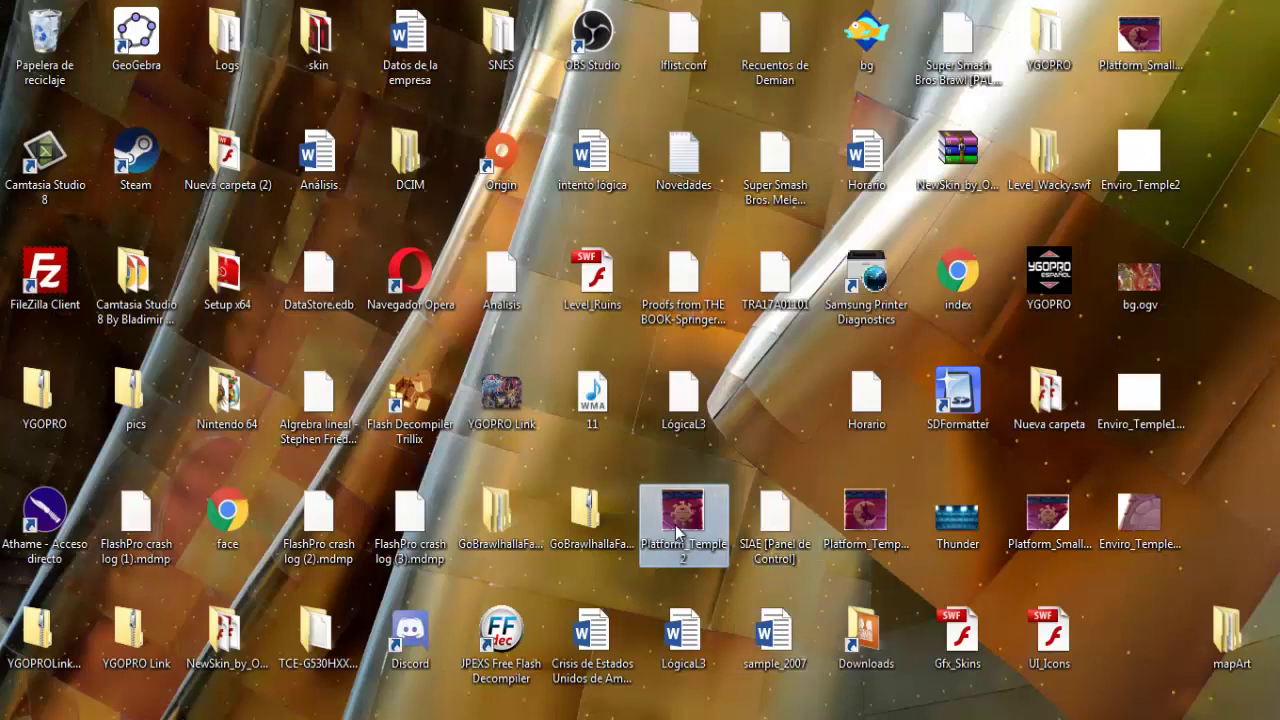
pyautogui.moveTo(648, 558); pyautogui.dragTo(510, 375)
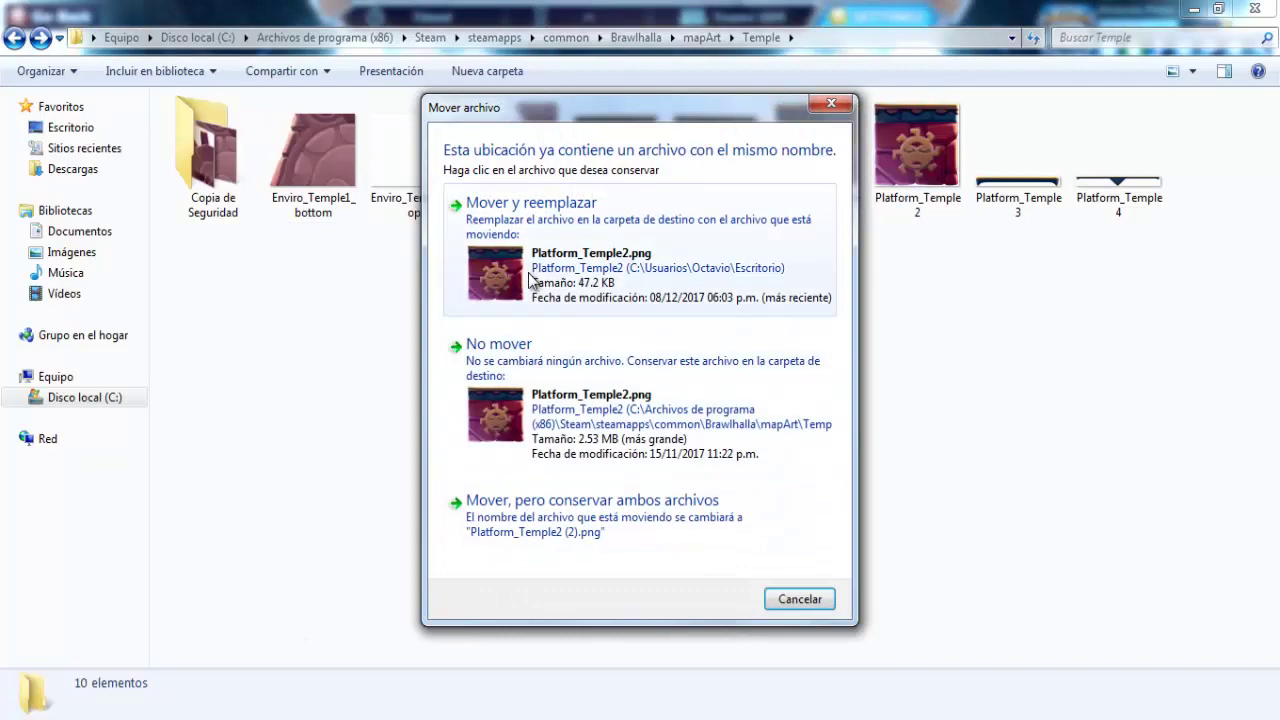
pyautogui.click(536, 280)
pyautogui.click(200, 710)
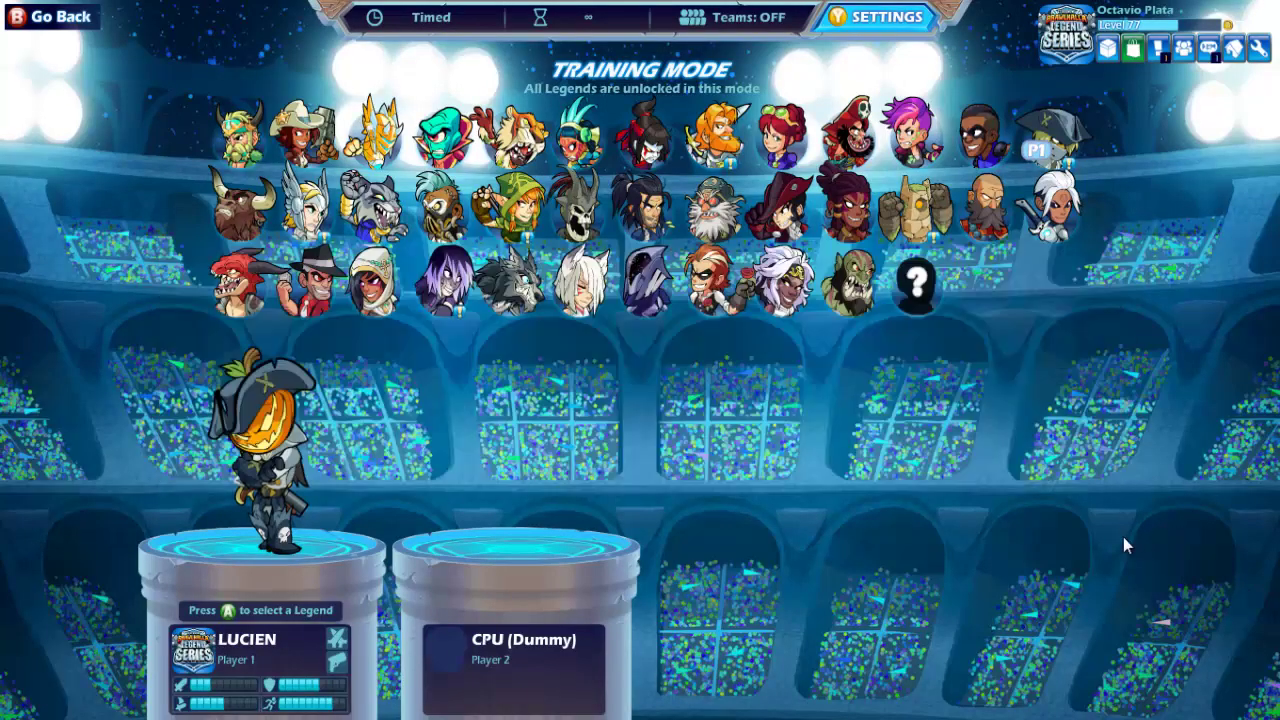
# Step: Move Platform_Temple1.png from the desktop into the Temple folder, replacing the original, and return to the desktop
pyautogui.hotkey('alt', 'Tab')
pyautogui.press('super+d')
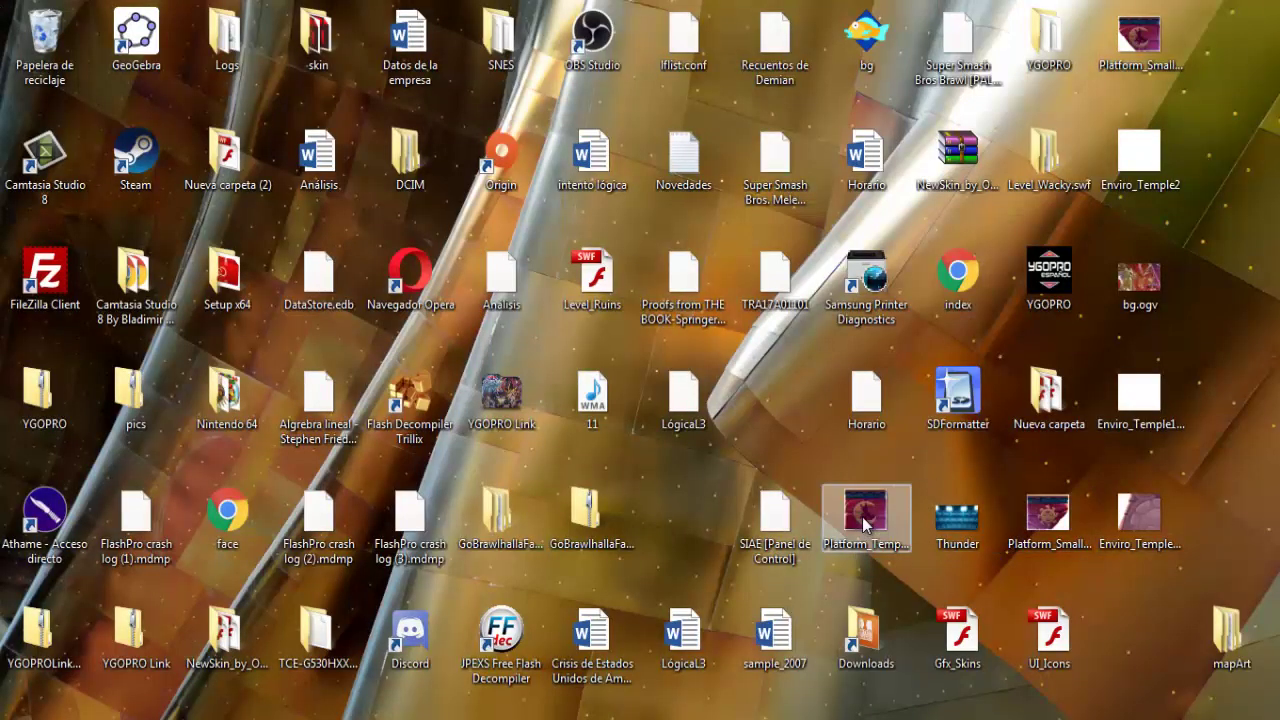
pyautogui.moveTo(865, 515); pyautogui.dragTo(609, 357)
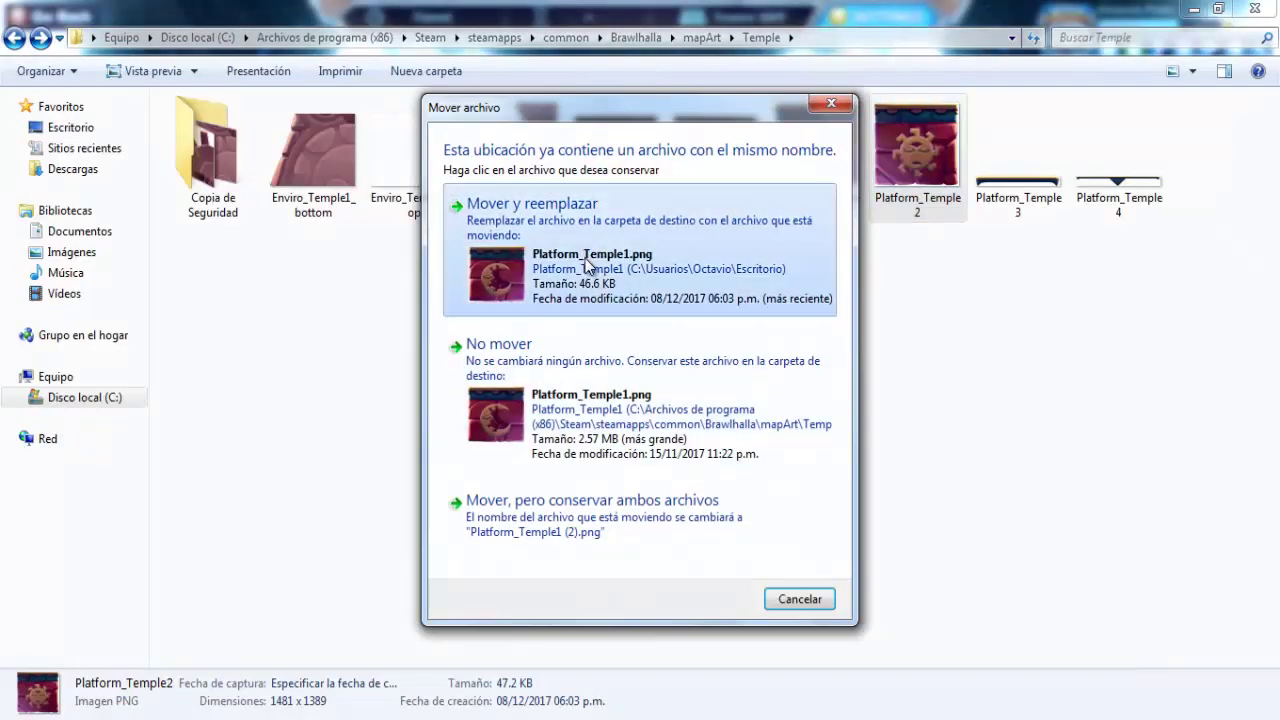
pyautogui.click(520, 215)
pyautogui.hotkey('alt', 'Tab')
pyautogui.press('super+d')
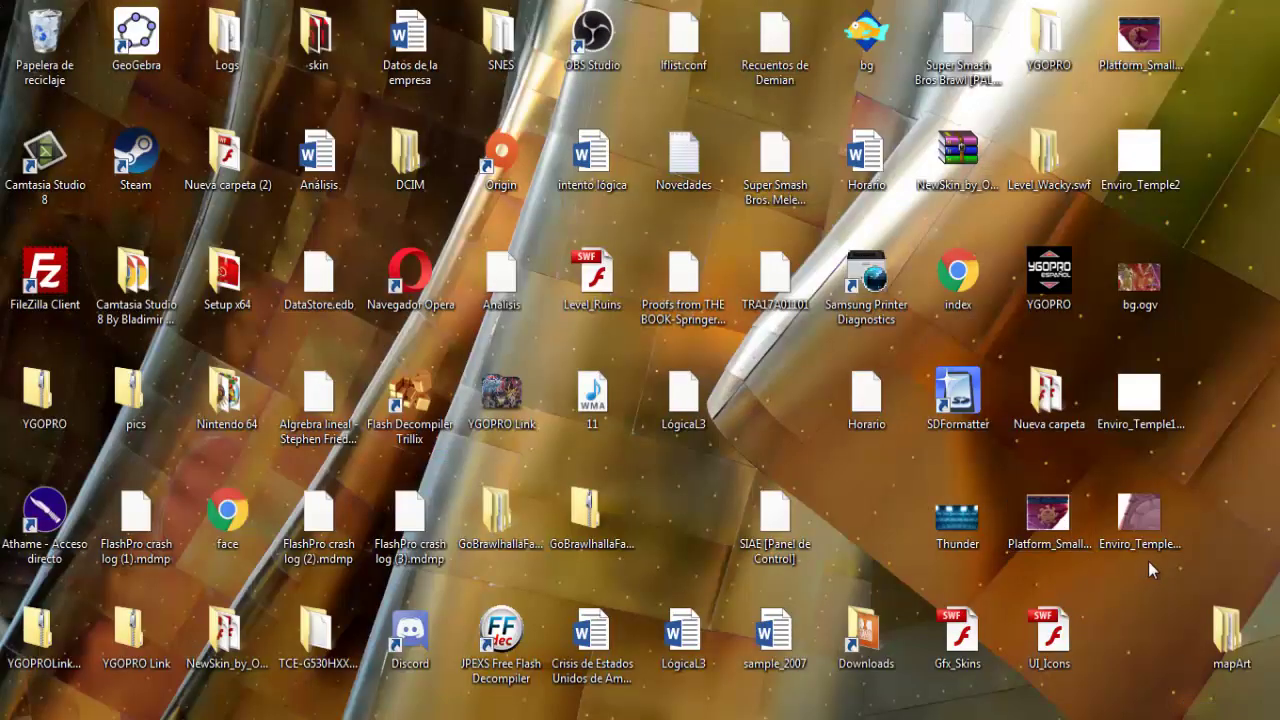
# Step: Move Platform_SmallTemple2.png from the desktop into the Temple folder, replacing the original file
pyautogui.moveTo(1192, 562); pyautogui.dragTo(1036, 492)
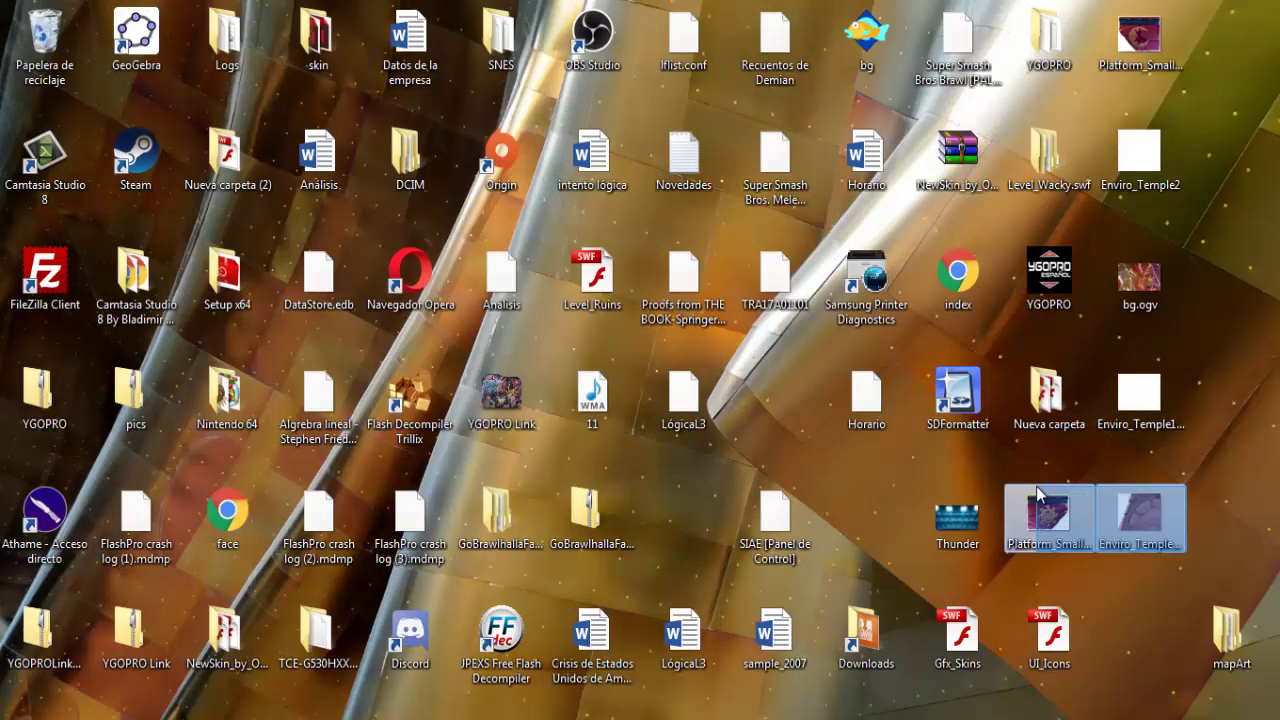
pyautogui.click(1146, 538)
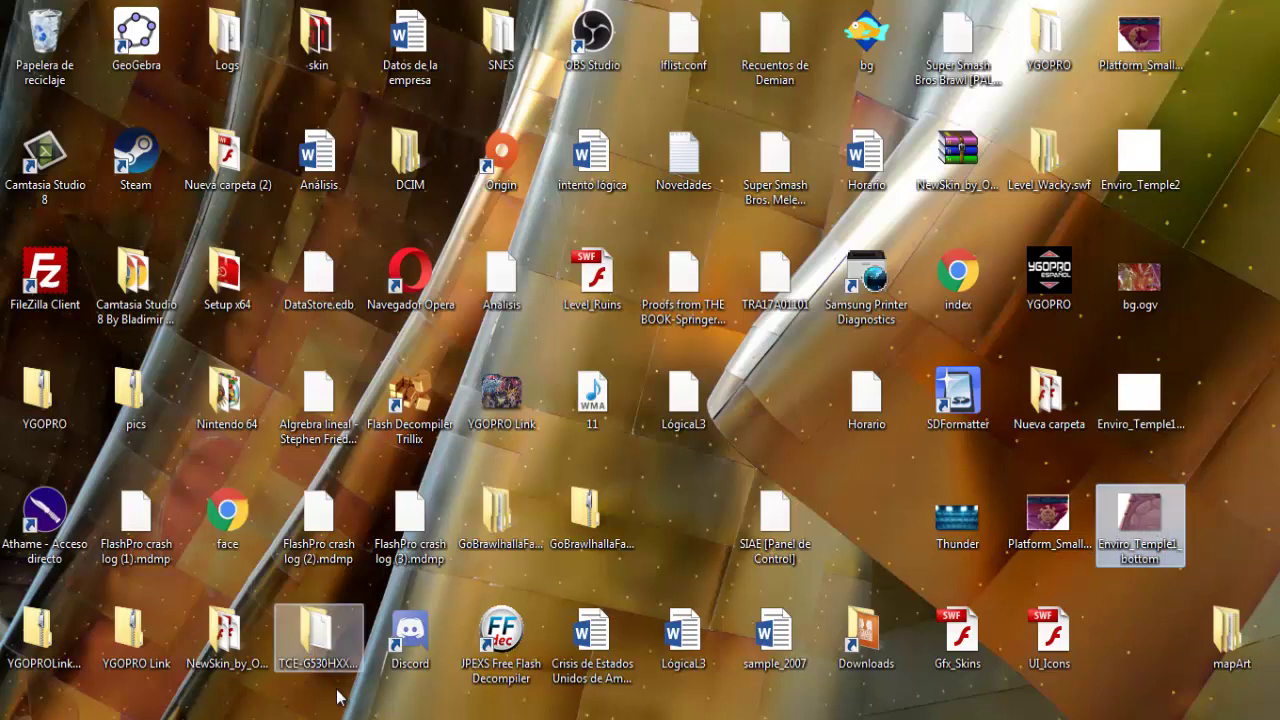
pyautogui.click(1036, 528)
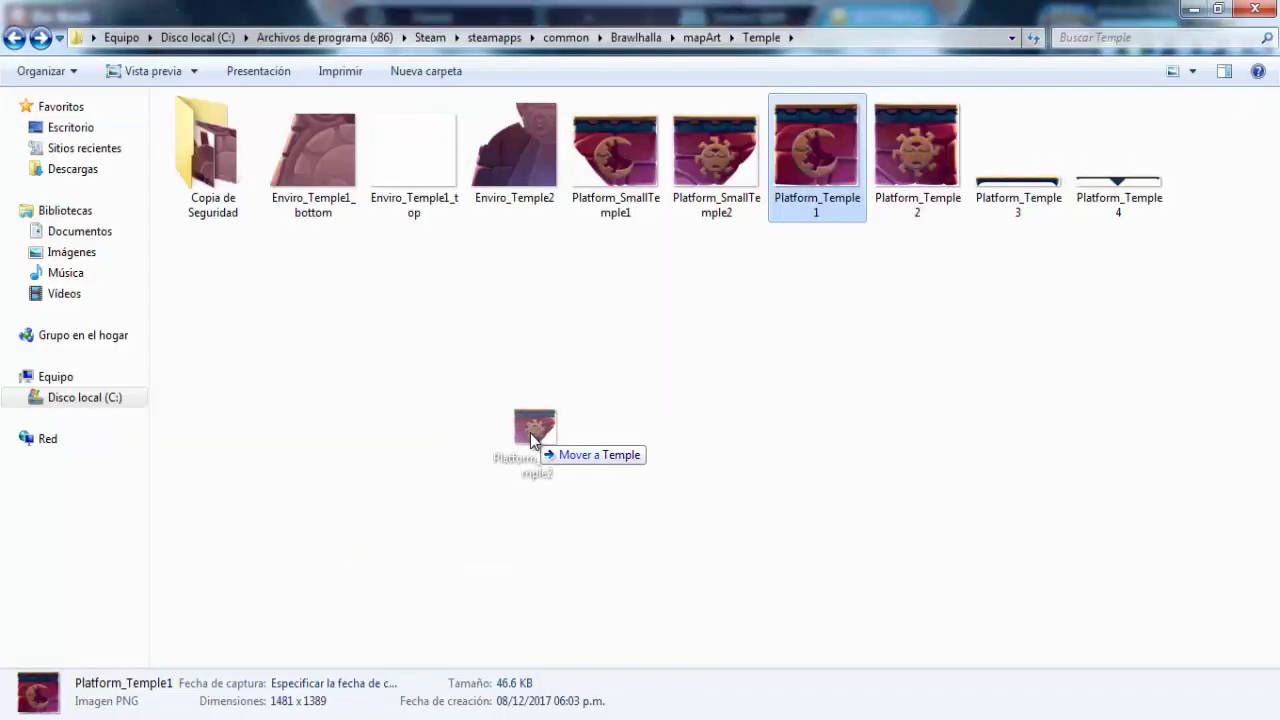
pyautogui.moveTo(530, 433); pyautogui.dragTo(530, 433)
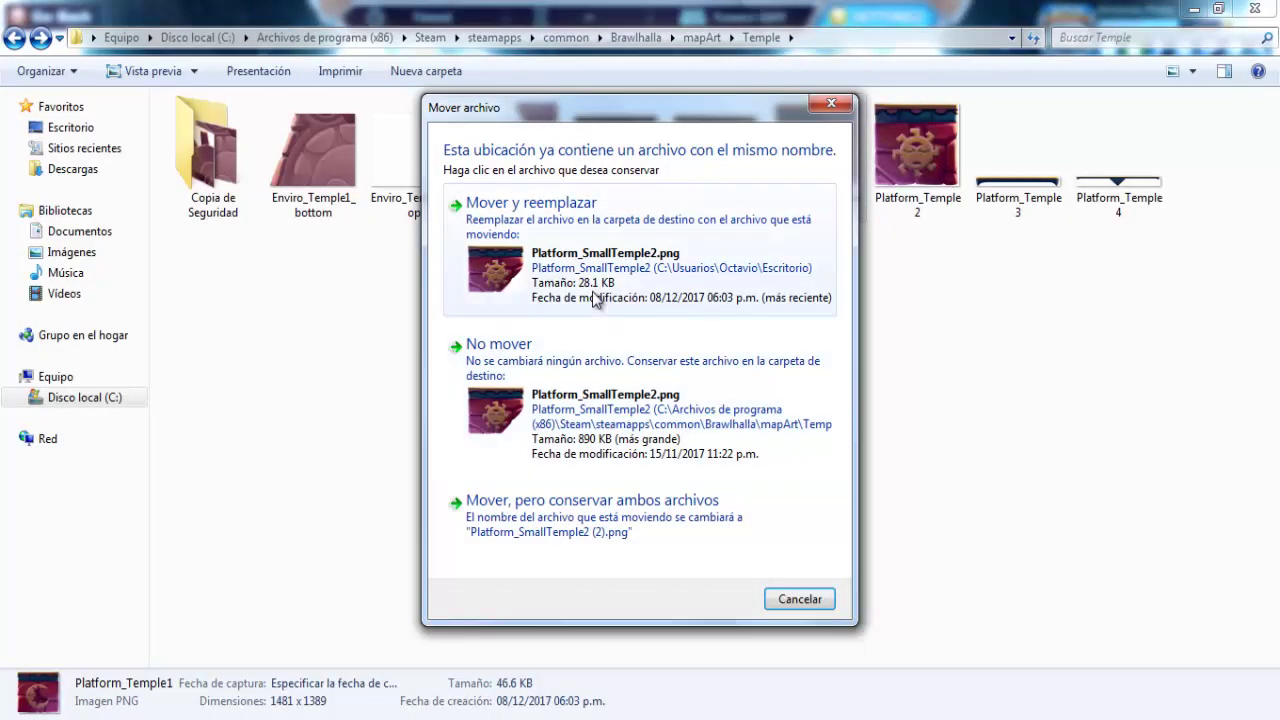
pyautogui.click(595, 300)
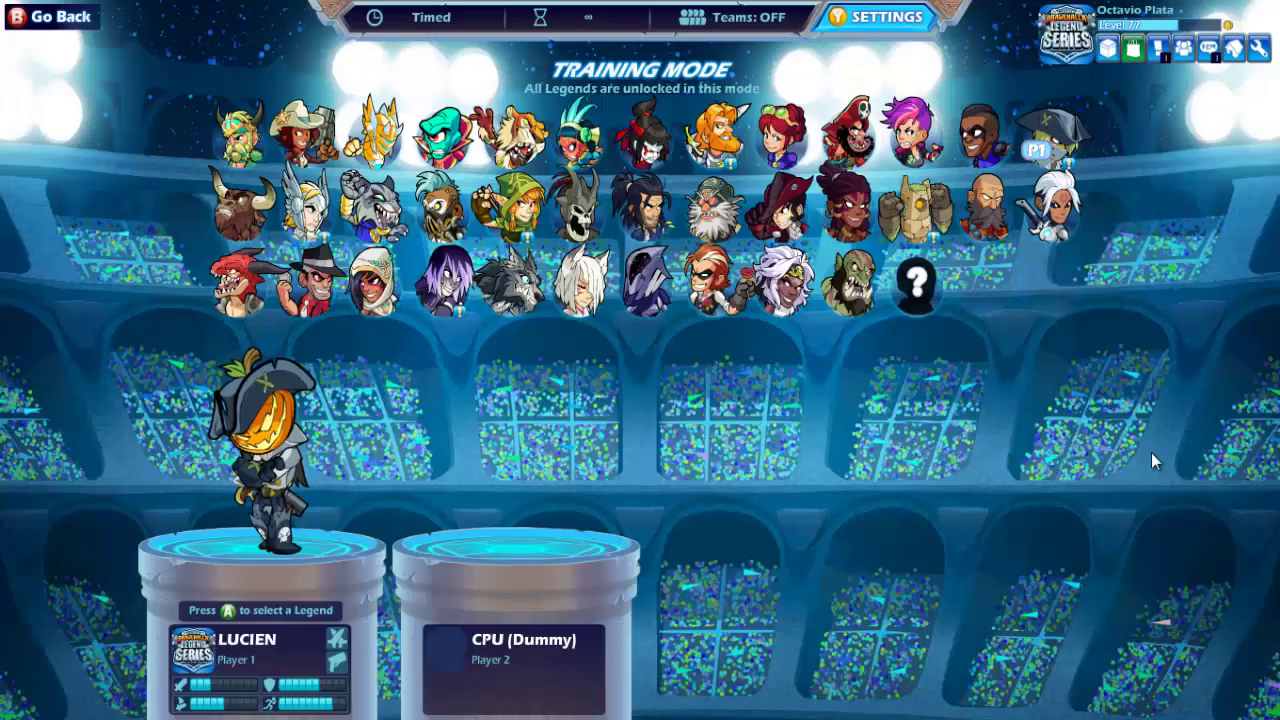
# Step: Move Platform_SmallTemple1.png from the desktop into the Temple folder, replacing the original file
pyautogui.hotkey('alt', 'Tab')
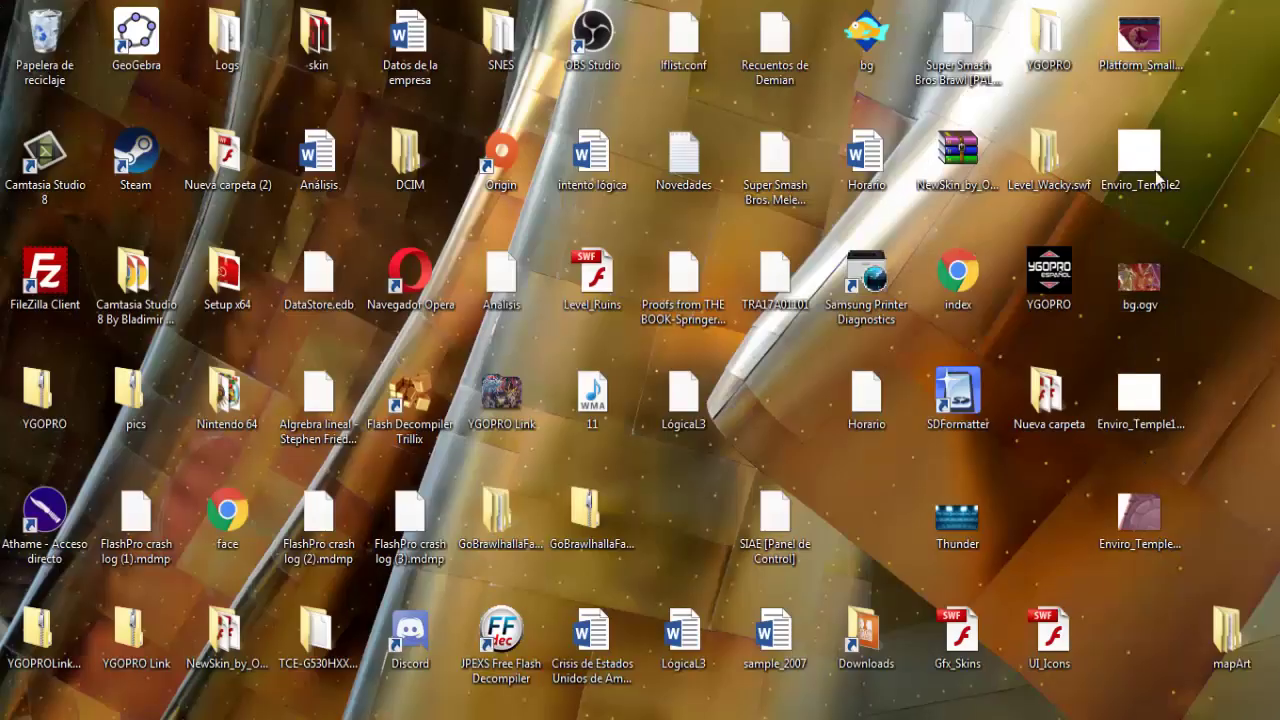
pyautogui.moveTo(1141, 45); pyautogui.dragTo(637, 438)
pyautogui.click(540, 212)
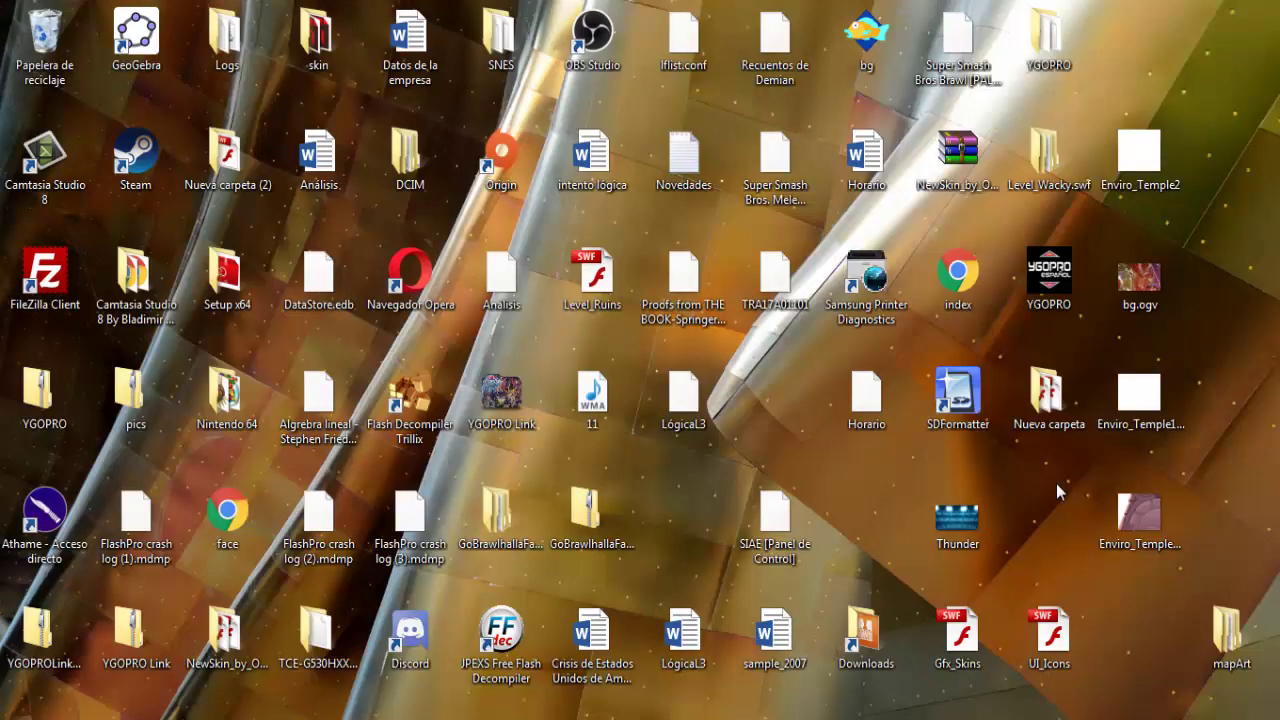
# Step: Move Enviro_Temple2.png and Enviro_Temple1_top.png from the desktop into the Temple folder, replacing both originals
pyautogui.moveTo(1140, 155); pyautogui.dragTo(1055, 515)
pyautogui.moveTo(1135, 428); pyautogui.dragTo(1228, 546)
pyautogui.moveTo(1140, 510); pyautogui.dragTo(1230, 395)
pyautogui.moveTo(1232, 512); pyautogui.dragTo(1140, 512)
pyautogui.moveTo(1222, 580); pyautogui.dragTo(585, 389)
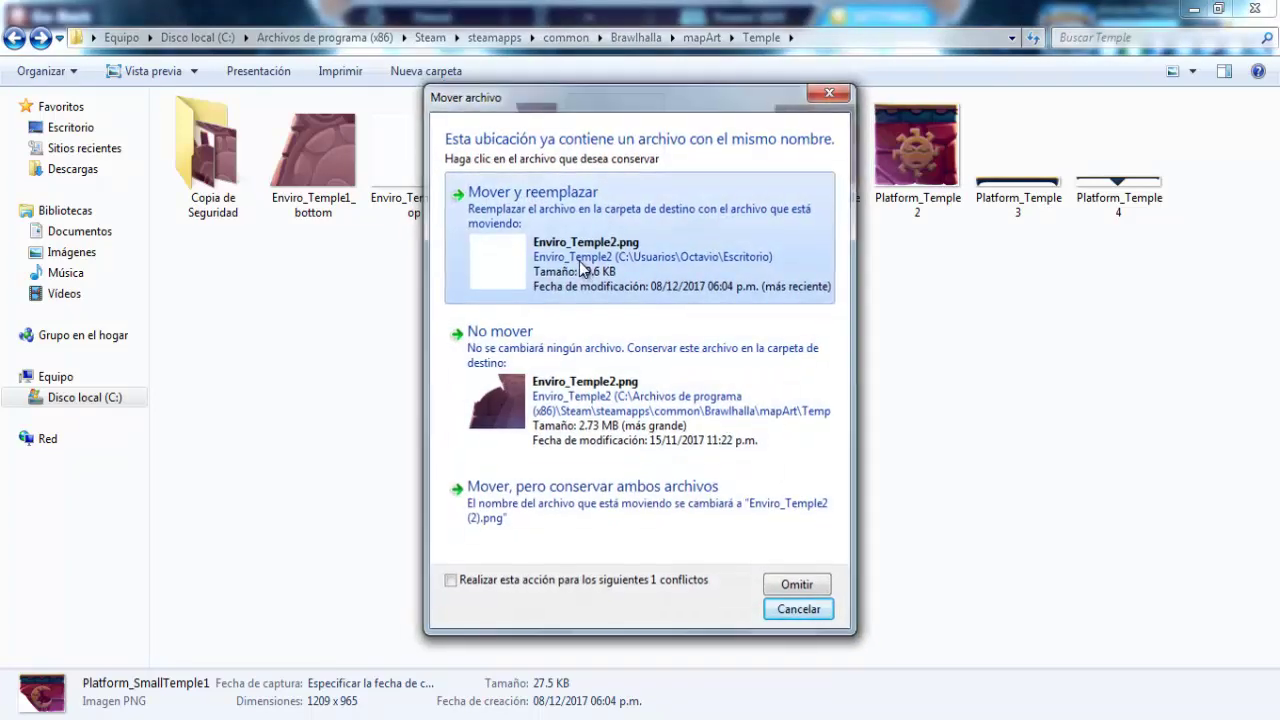
pyautogui.click(552, 290)
pyautogui.click(556, 275)
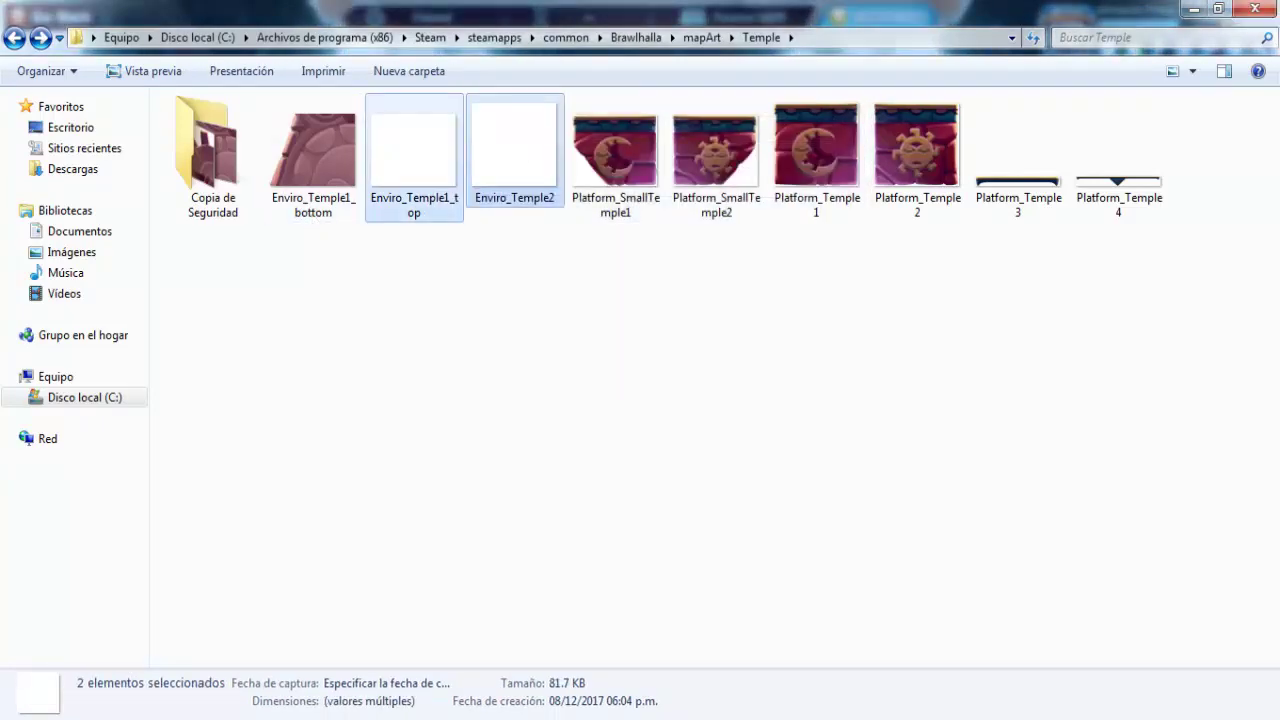
# Step: Open Enviro_Temple1_bottom in PhotoFiltre, clear the whole image to white, and save it as Enviro_Temple1_bottom.jpg on the desktop
pyautogui.doubleClick(313, 205)
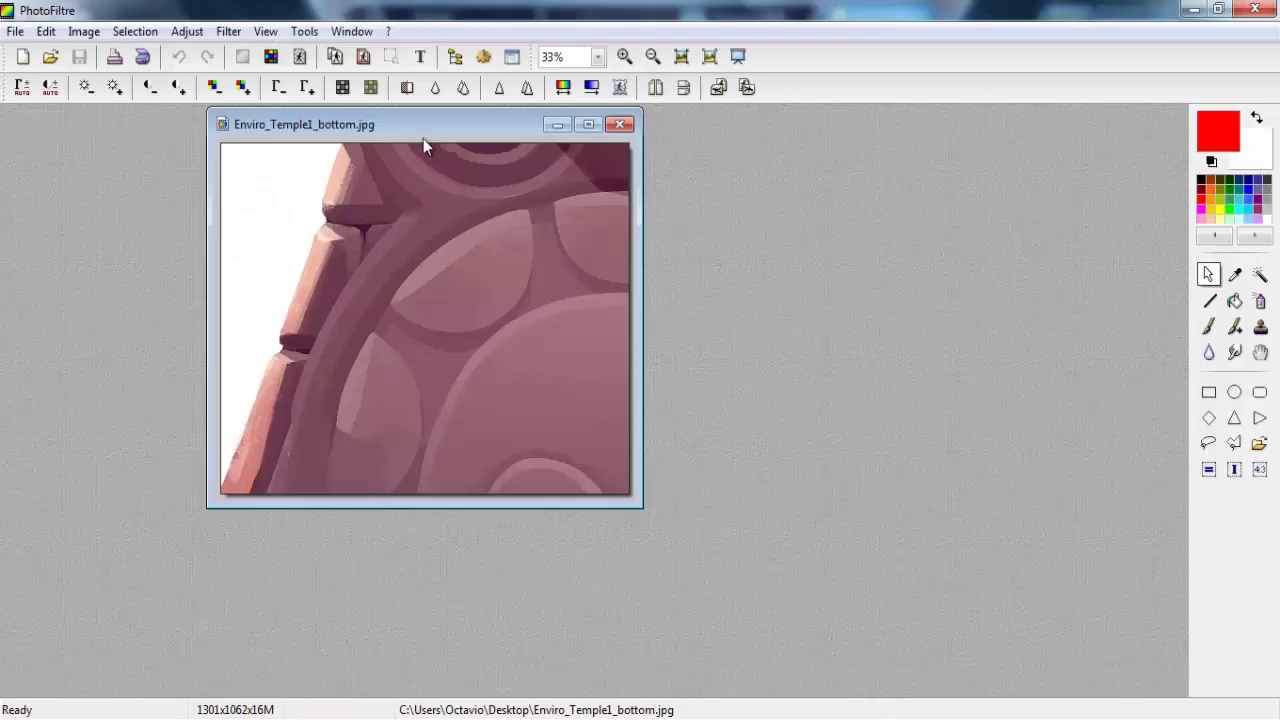
pyautogui.moveTo(446, 125); pyautogui.dragTo(464, 274)
pyautogui.rightClick(437, 358)
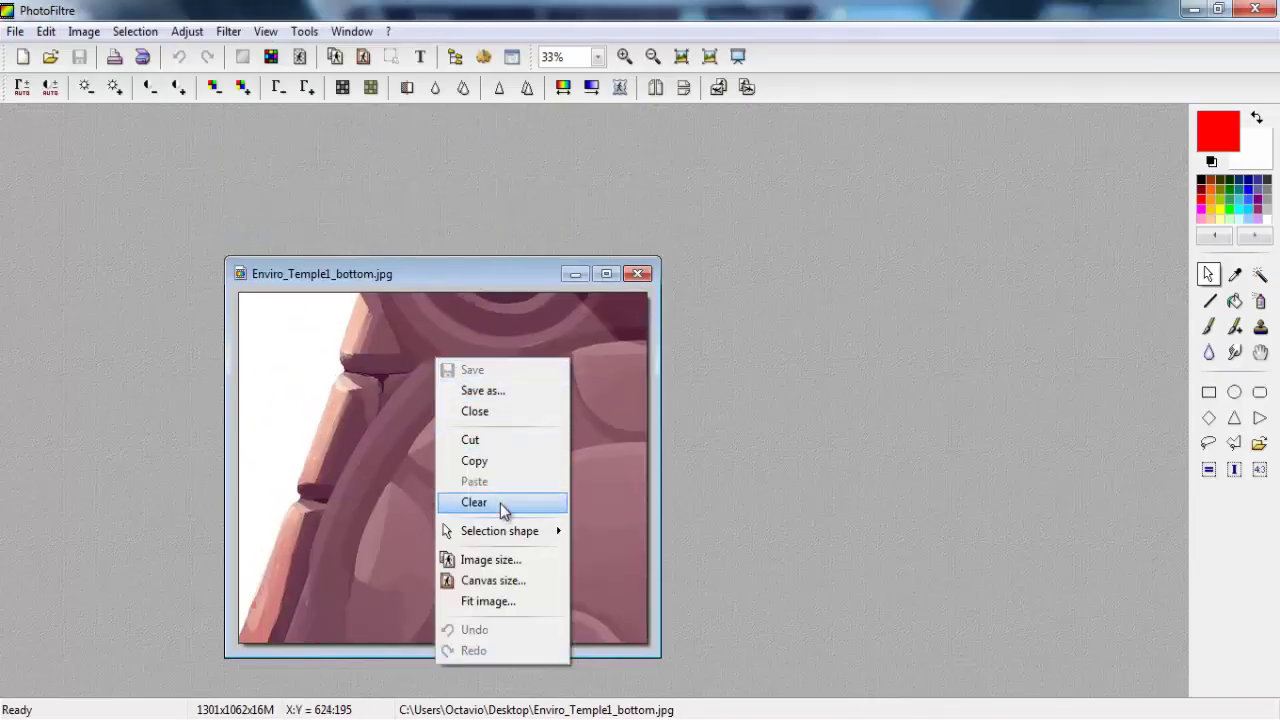
pyautogui.click(500, 503)
pyautogui.click(299, 57)
pyautogui.click(777, 417)
pyautogui.rightClick(532, 415)
pyautogui.click(582, 121)
pyautogui.click(677, 463)
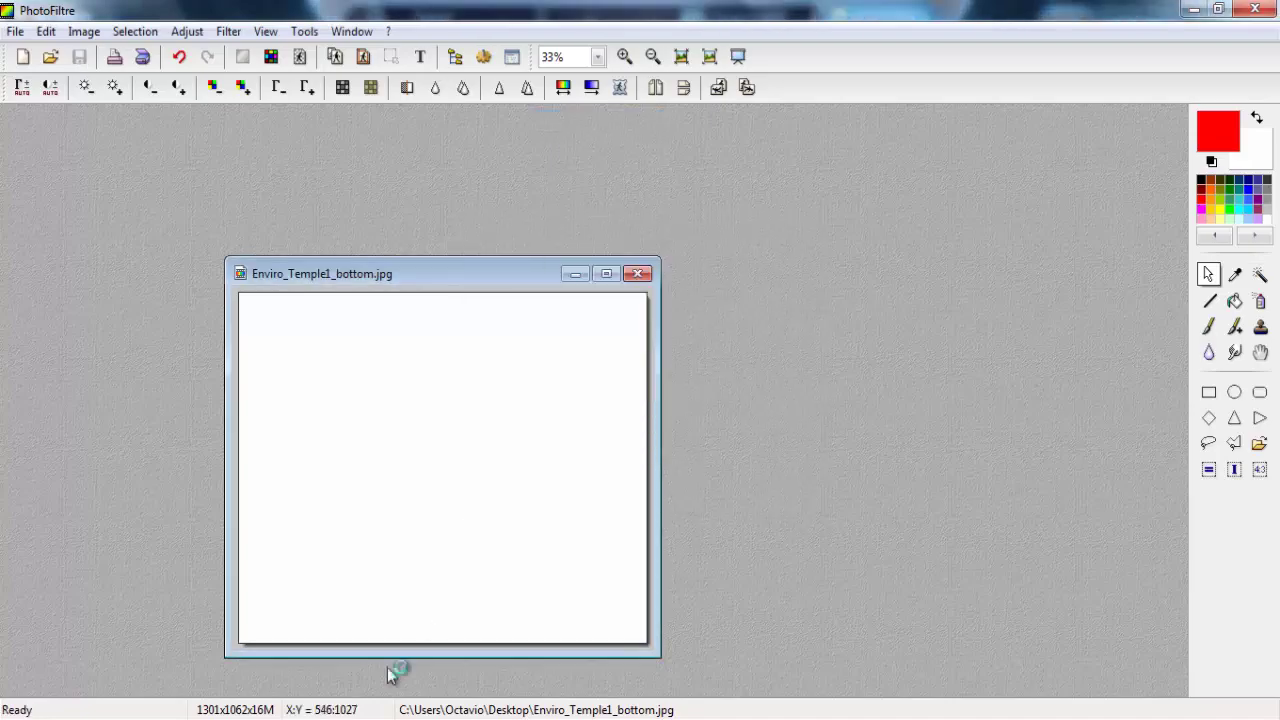
# Step: Delete the old, non-blank Enviro_Temple1_bottom.png from the desktop, keeping the blank image
pyautogui.moveTo(1231, 400); pyautogui.dragTo(868, 518)
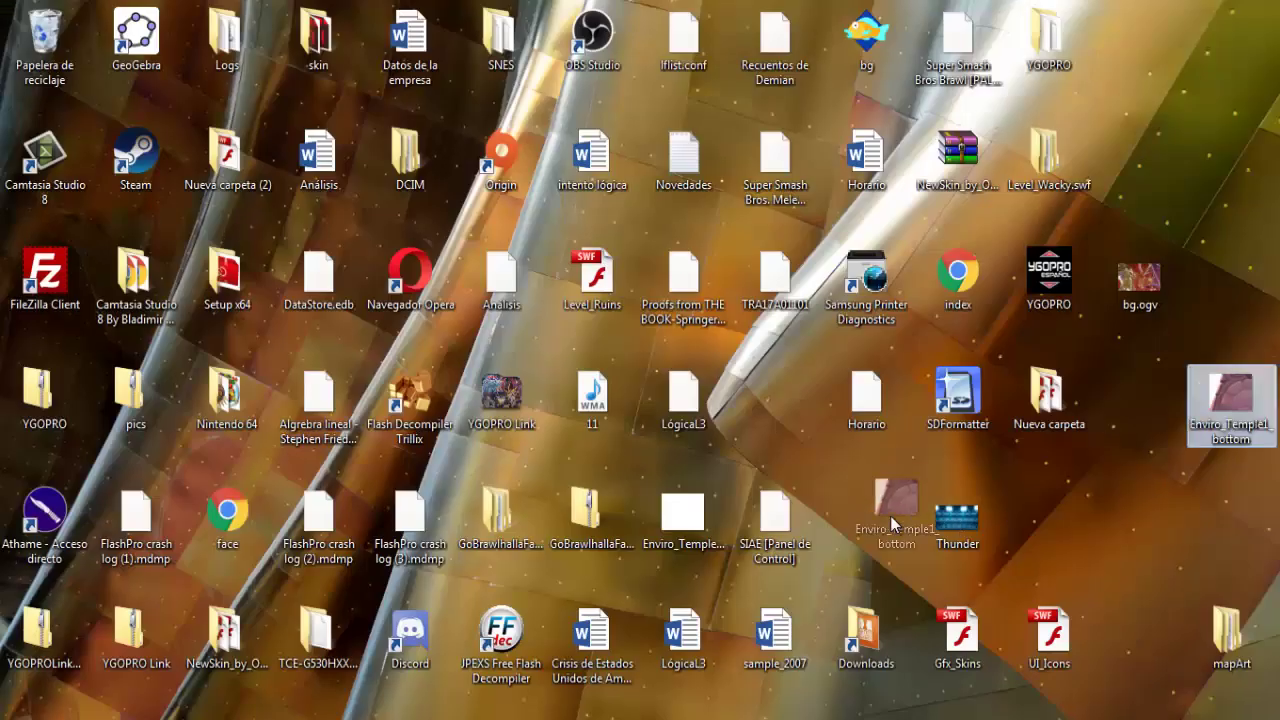
pyautogui.moveTo(683, 514); pyautogui.dragTo(775, 514)
pyautogui.click(866, 516)
pyautogui.press('Delete')
pyautogui.press('Return')
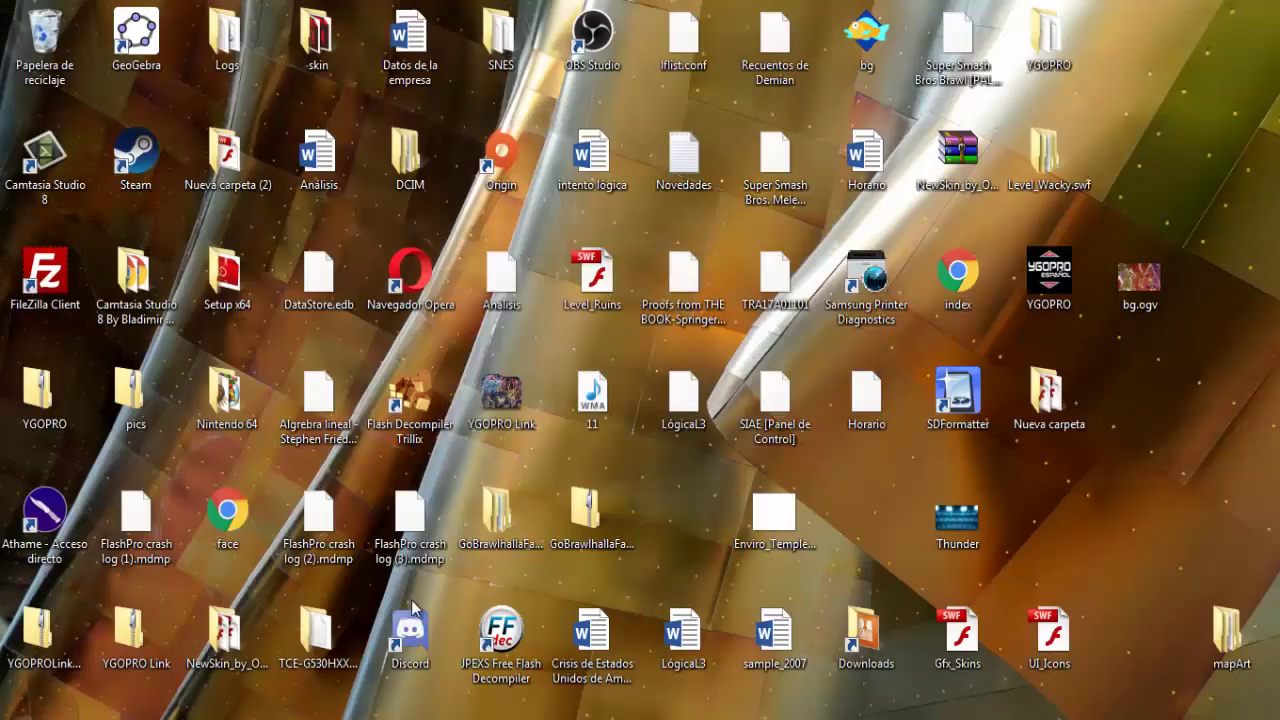
# Step: Rename the desktop's Enviro_Temple1_bottom.jpg to Enviro_Temple1_bottom.png with the move command in the command prompt
pyautogui.click(960, 640)
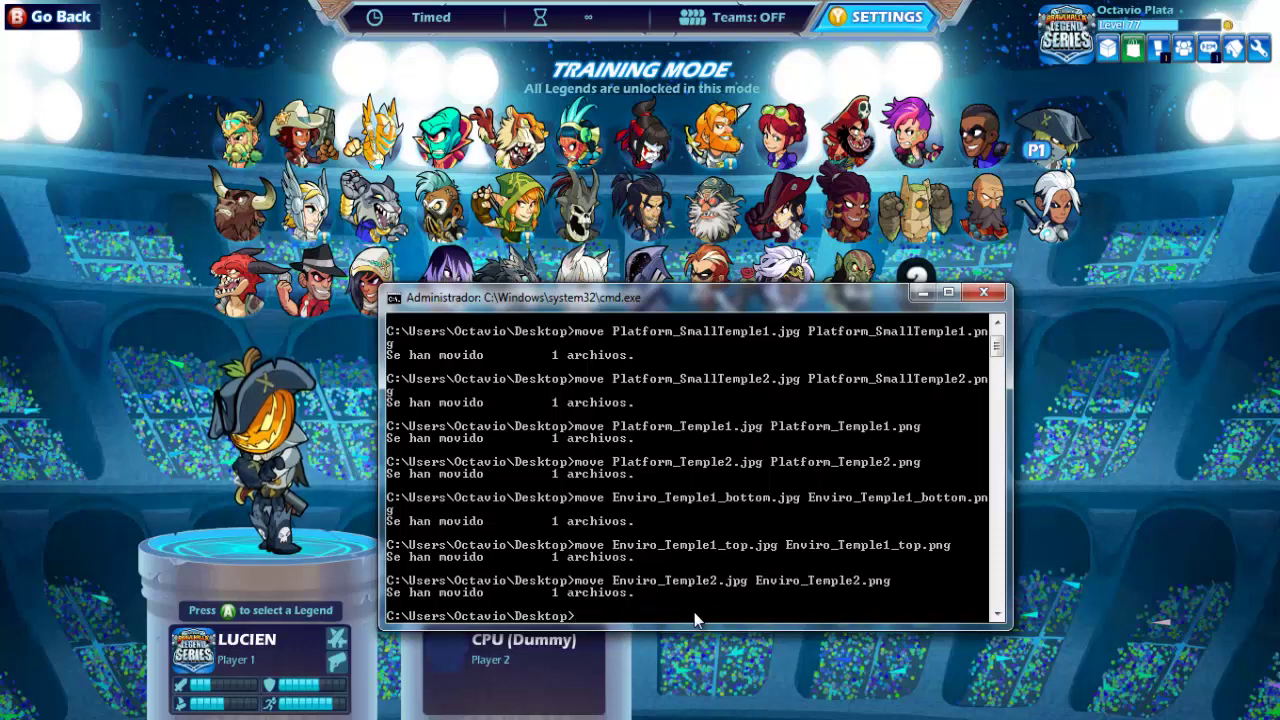
pyautogui.write('move Envir')
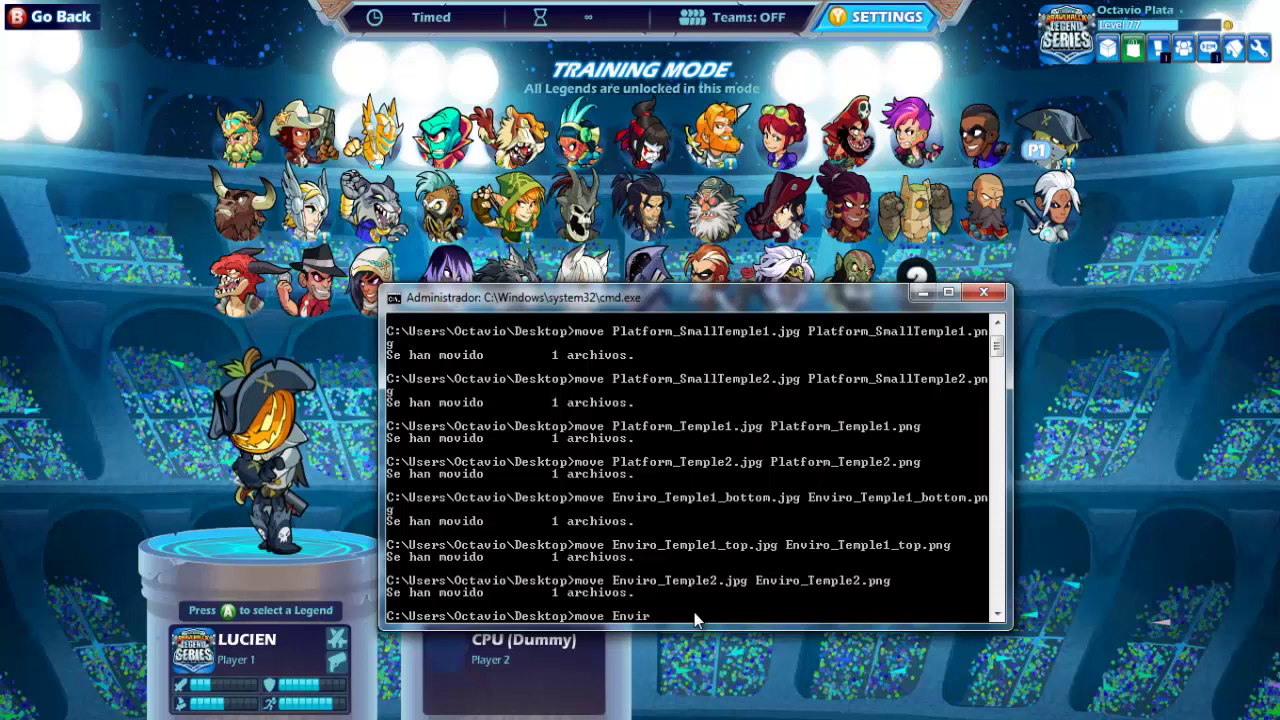
pyautogui.press('Tab')
pyautogui.press('BackSpace')
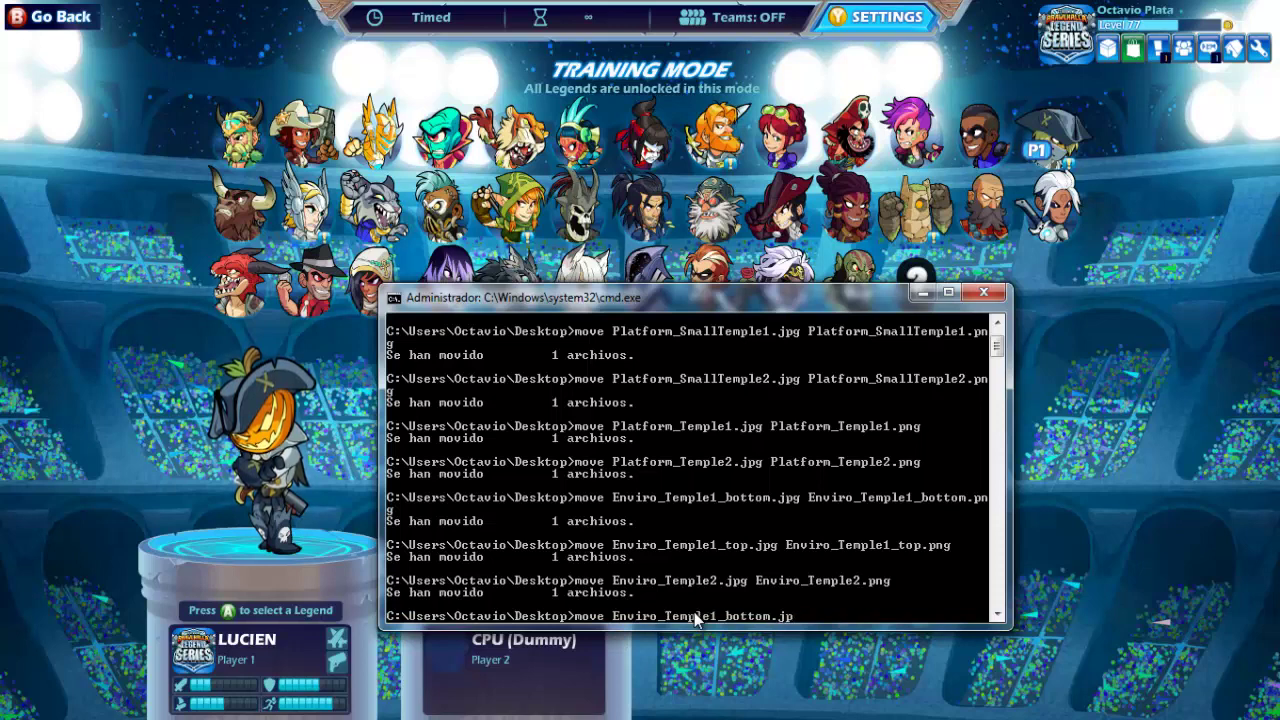
pyautogui.write('g E')
pyautogui.press('Tab')
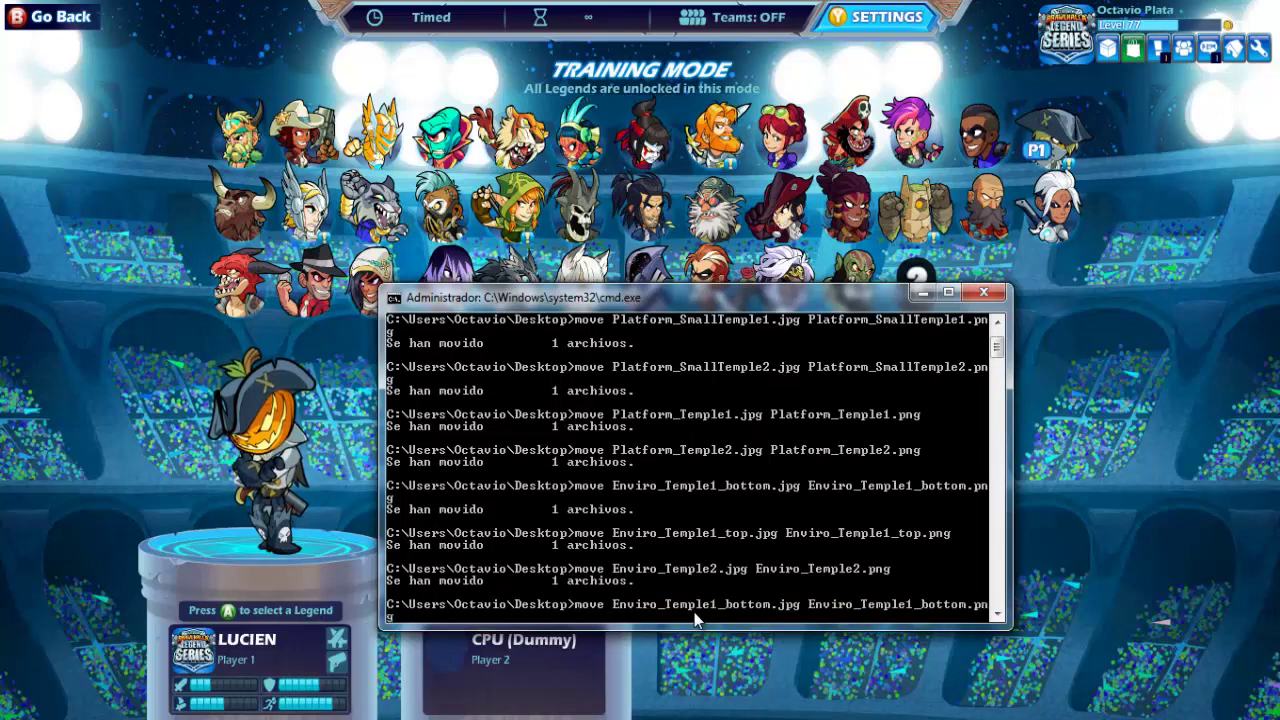
pyautogui.press('Return')
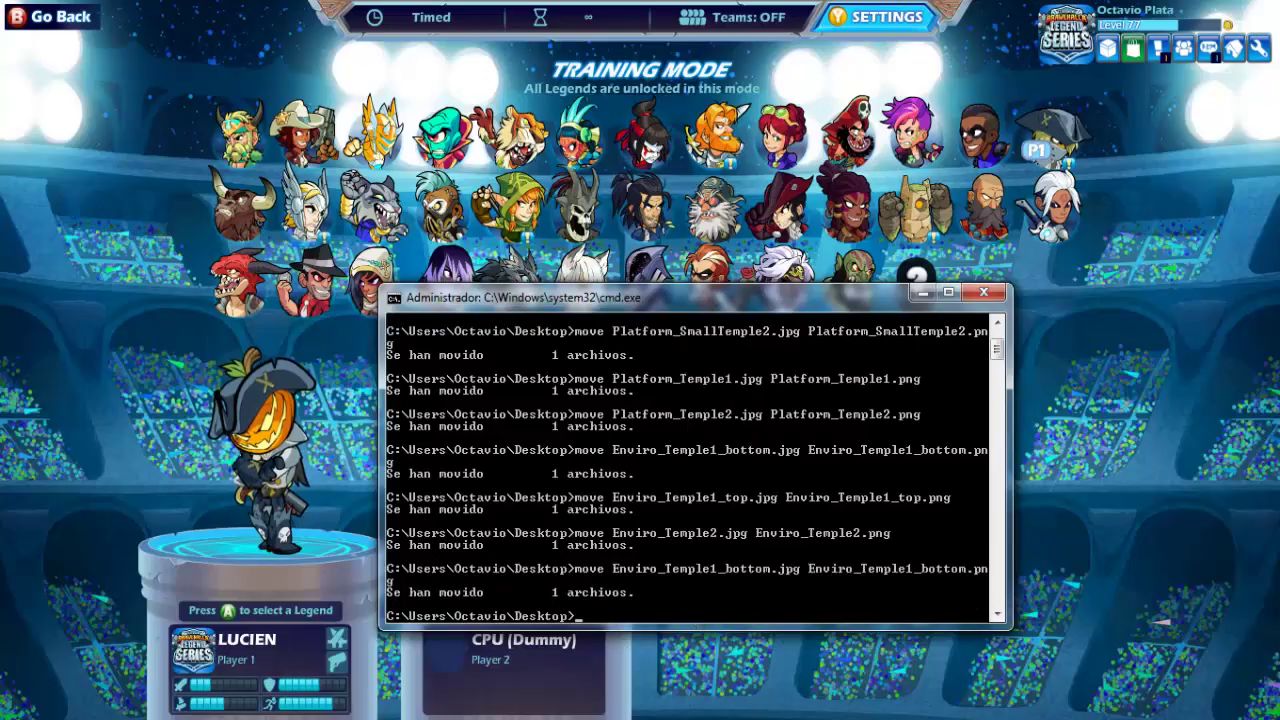
# Step: Move the blank Enviro_Temple1_bottom.png from the desktop into the Temple folder, replacing the original, and select the seven replaced images
pyautogui.click(1277, 716)
pyautogui.click(756, 543)
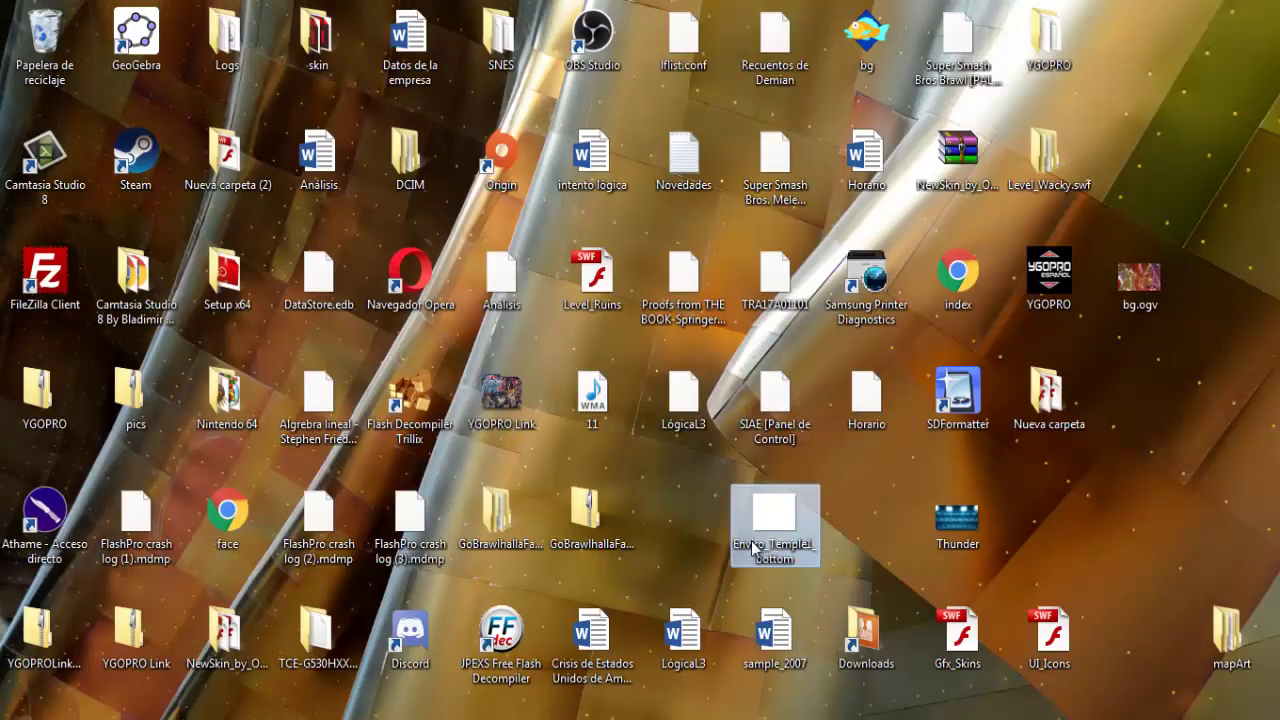
pyautogui.moveTo(752, 541); pyautogui.dragTo(688, 422)
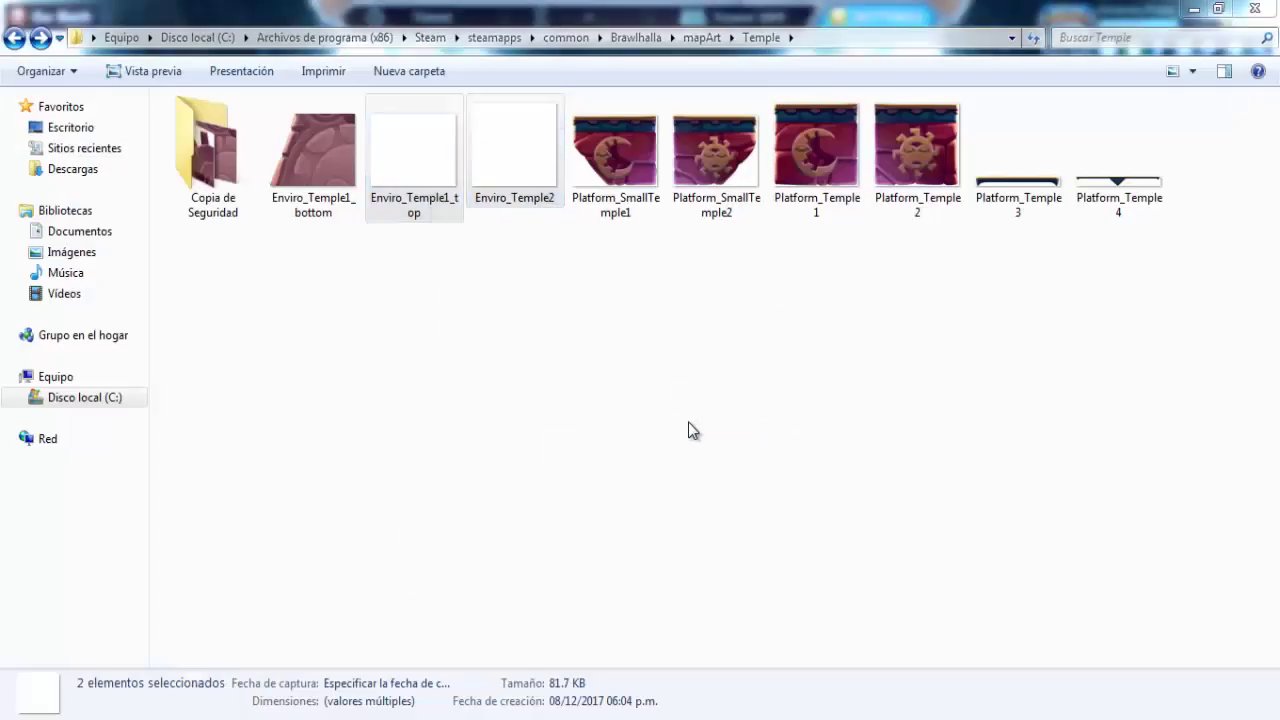
pyautogui.click(612, 255)
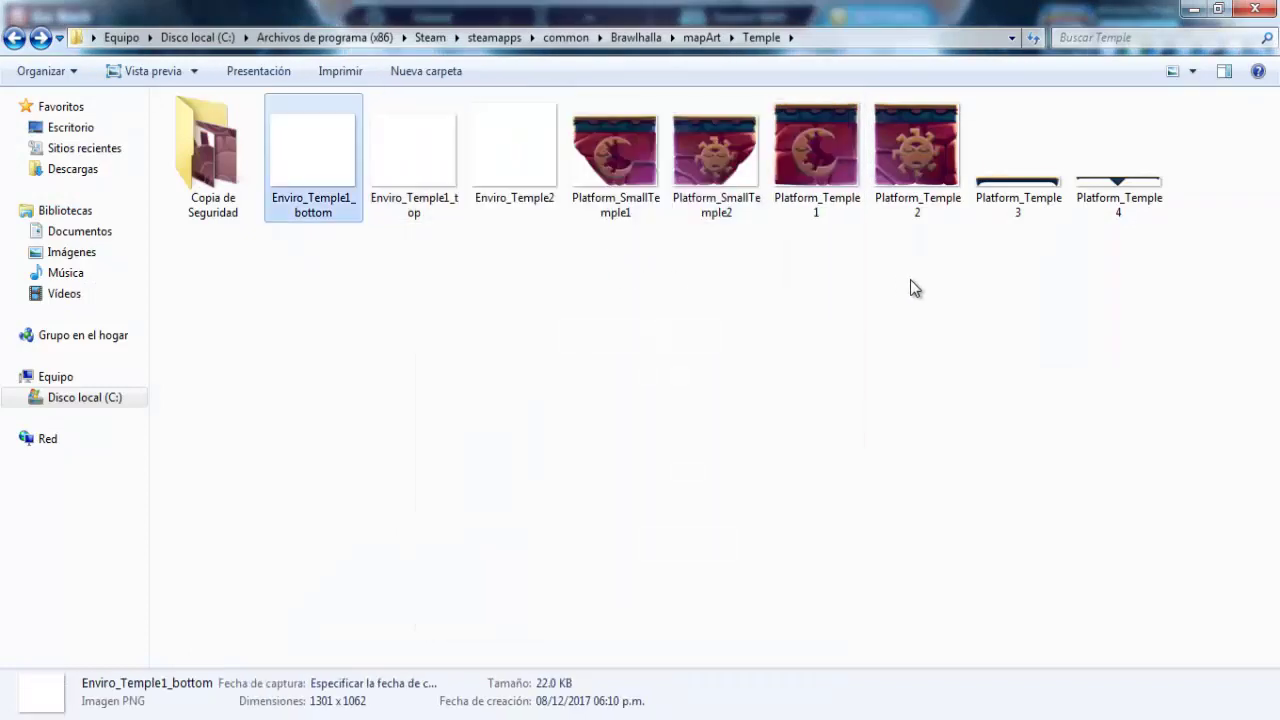
pyautogui.moveTo(935, 275); pyautogui.dragTo(303, 131)
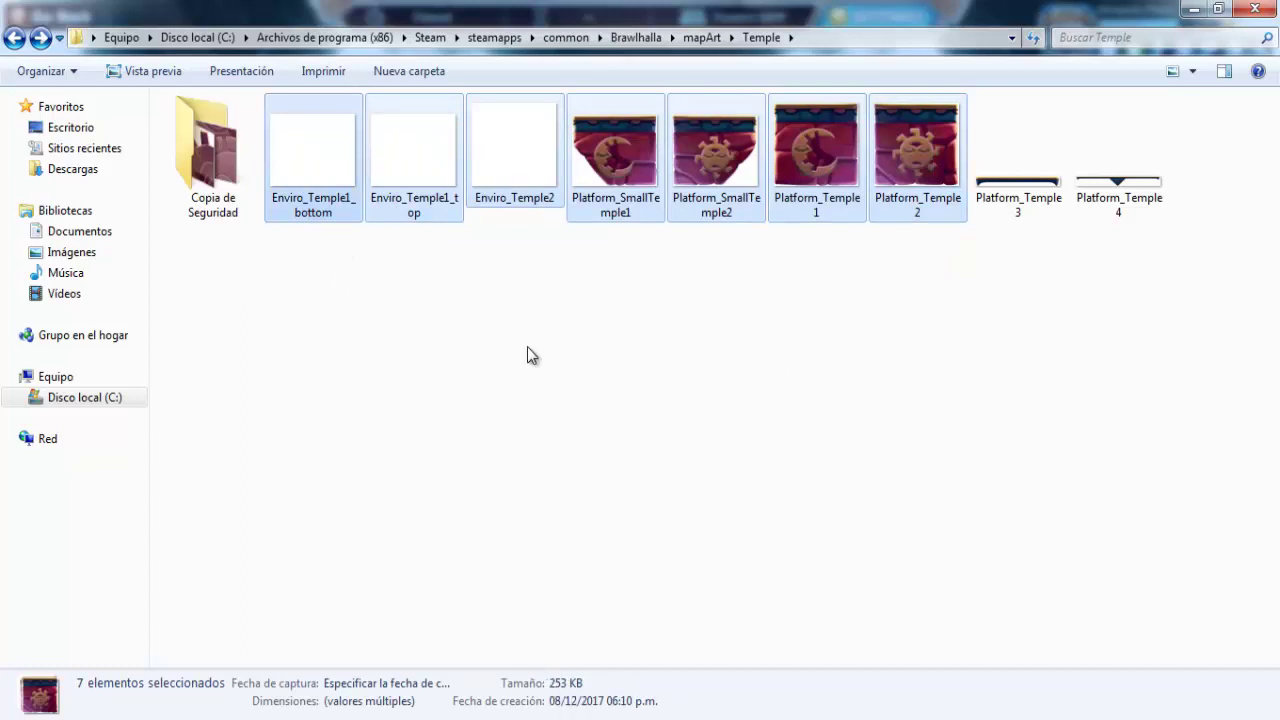
# Step: Open BG_Temple from mapArt's Backgrounds folder in PhotoFiltre and clear the whole image to white
pyautogui.click(13, 40)
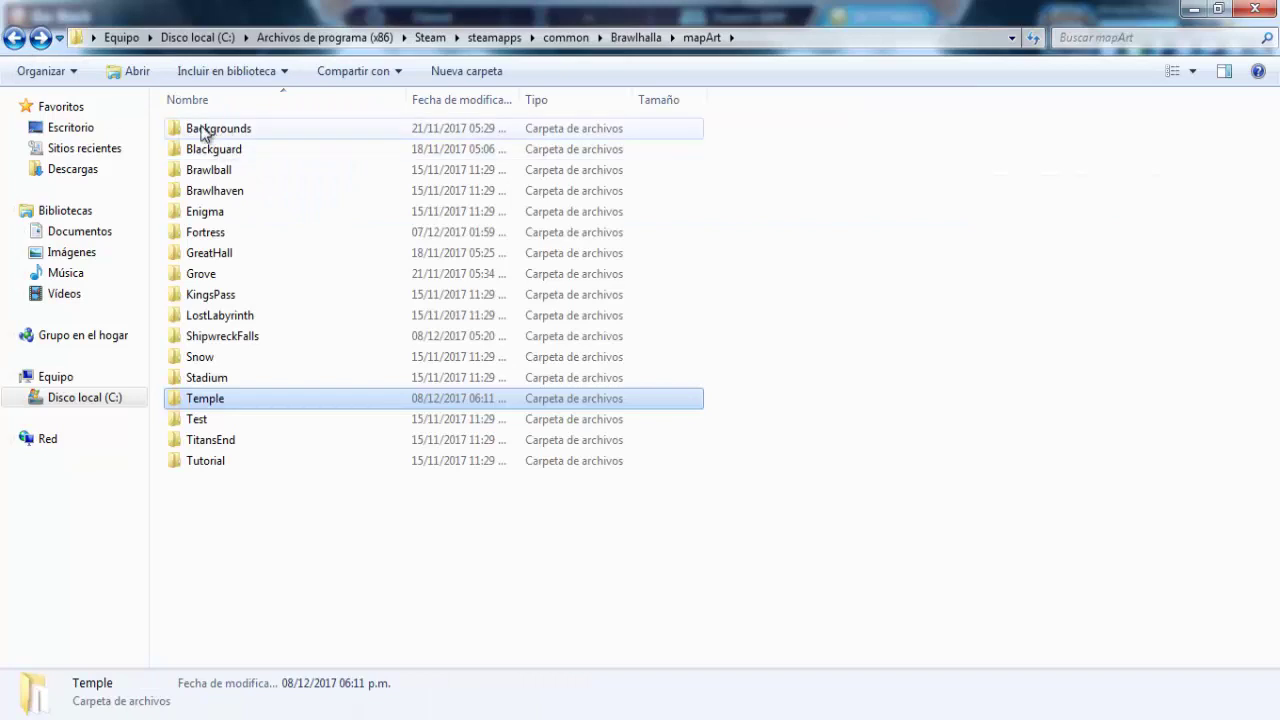
pyautogui.doubleClick(203, 133)
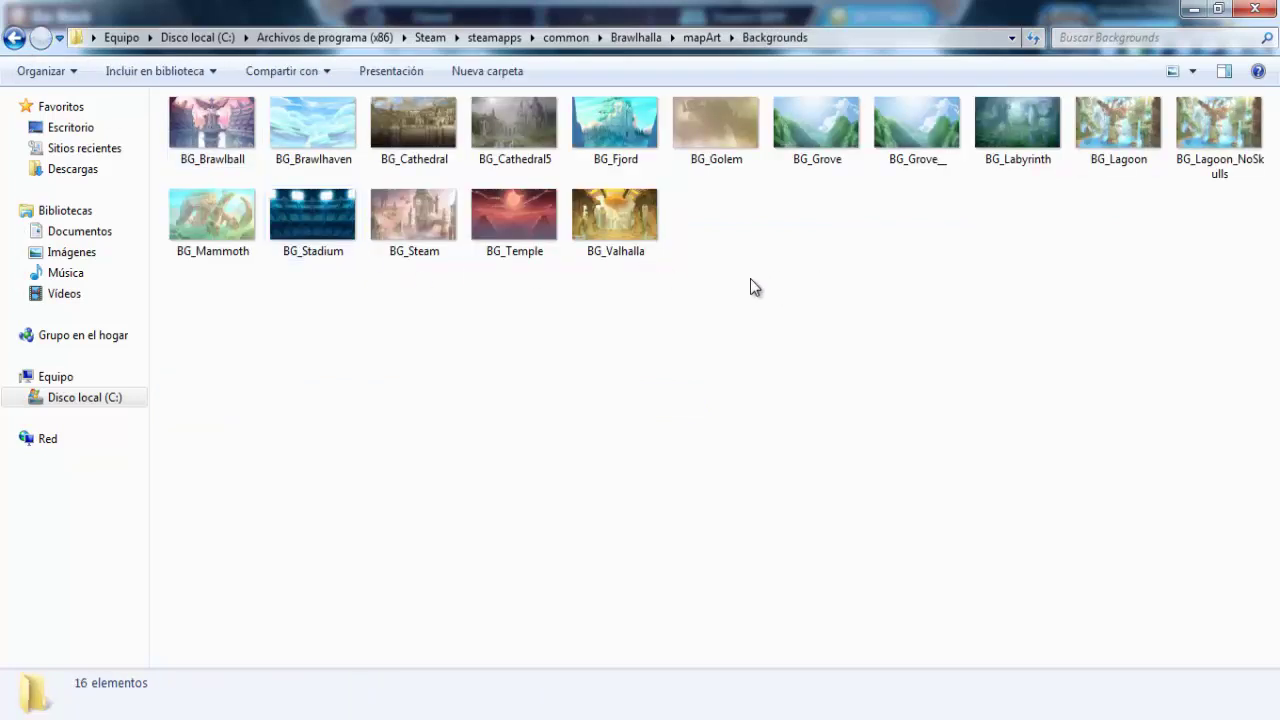
pyautogui.click(497, 236)
pyautogui.moveTo(454, 351); pyautogui.dragTo(407, 611)
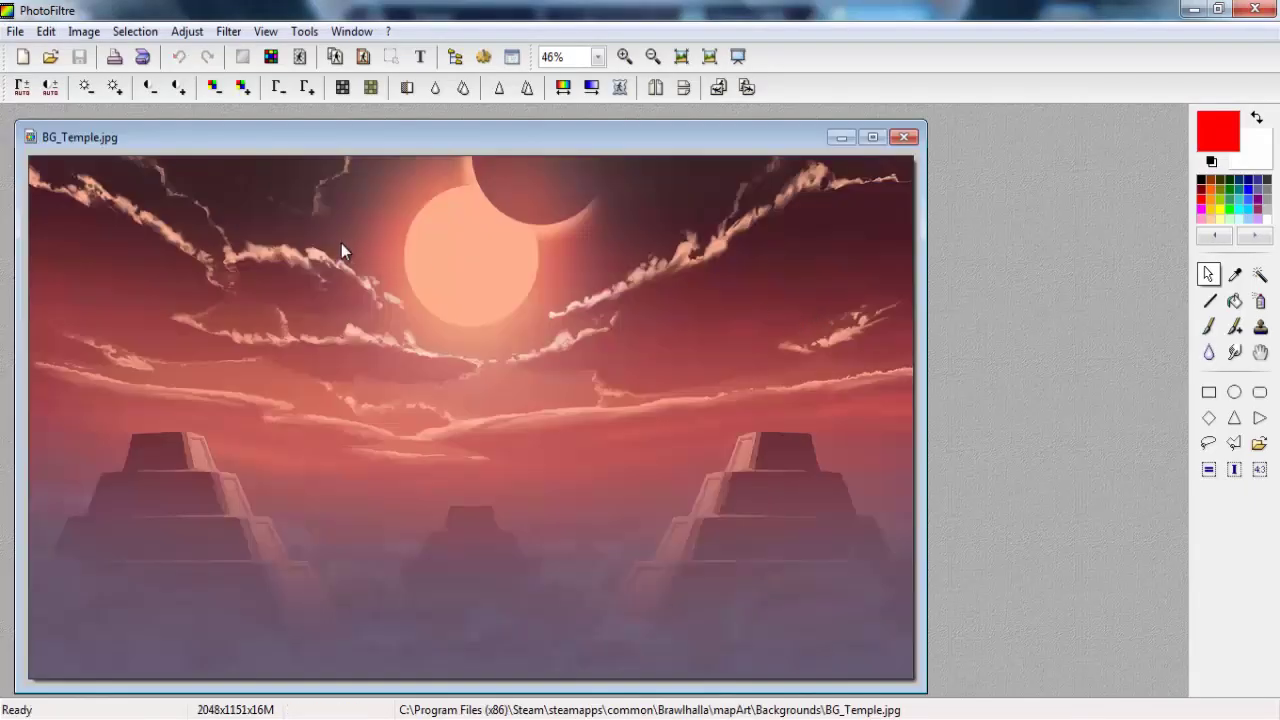
pyautogui.rightClick(342, 243)
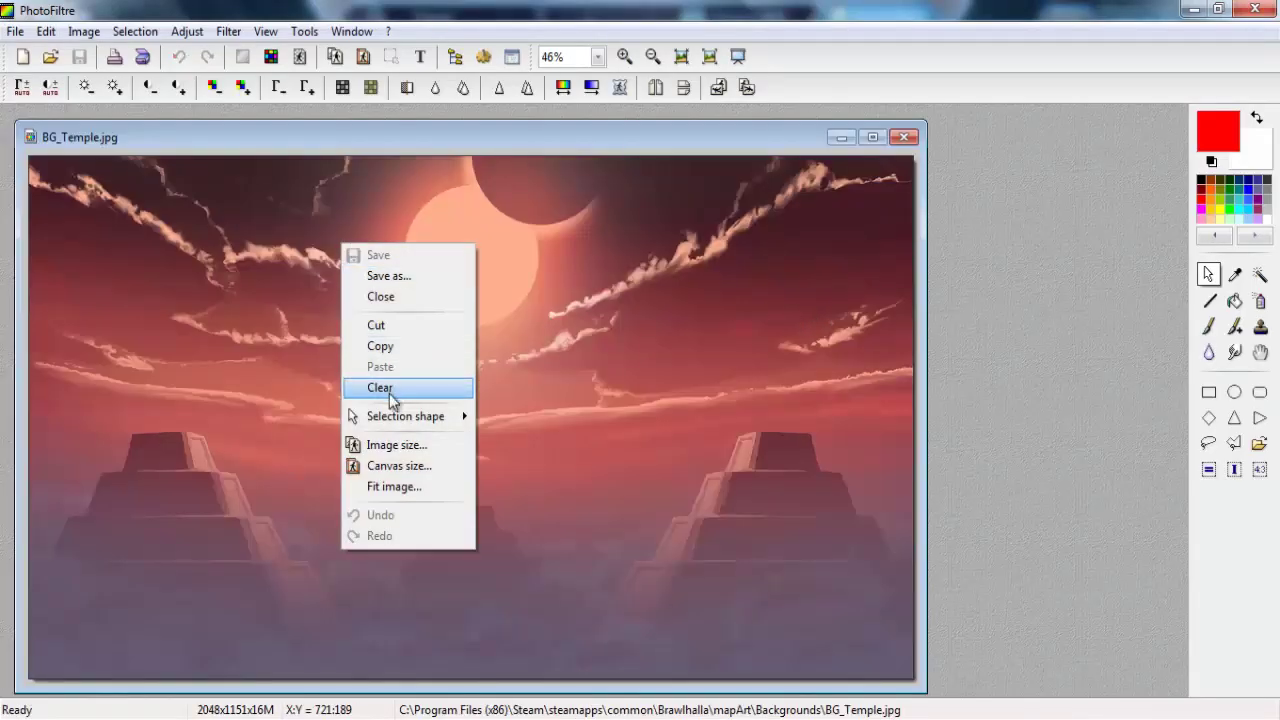
pyautogui.click(385, 390)
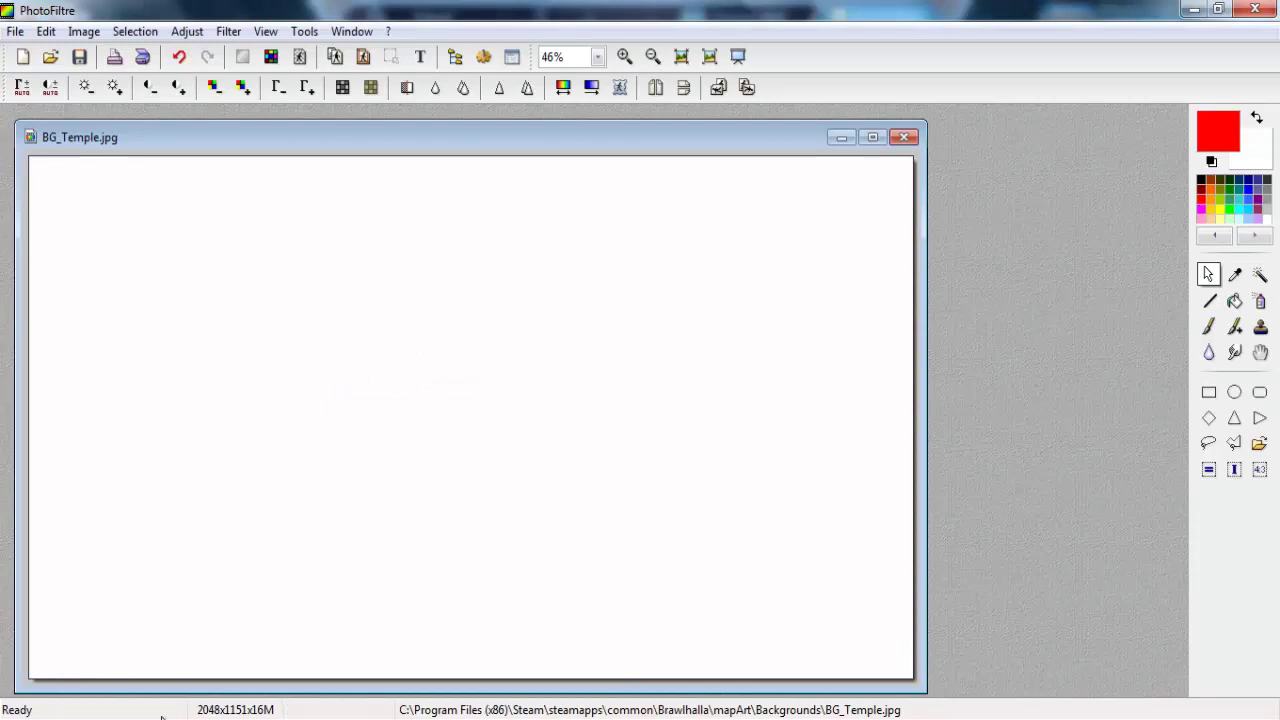
# Step: Make a backup copy of the original BG_Temple image inside the Backgrounds folder
pyautogui.click(161, 718)
pyautogui.rightClick(522, 232)
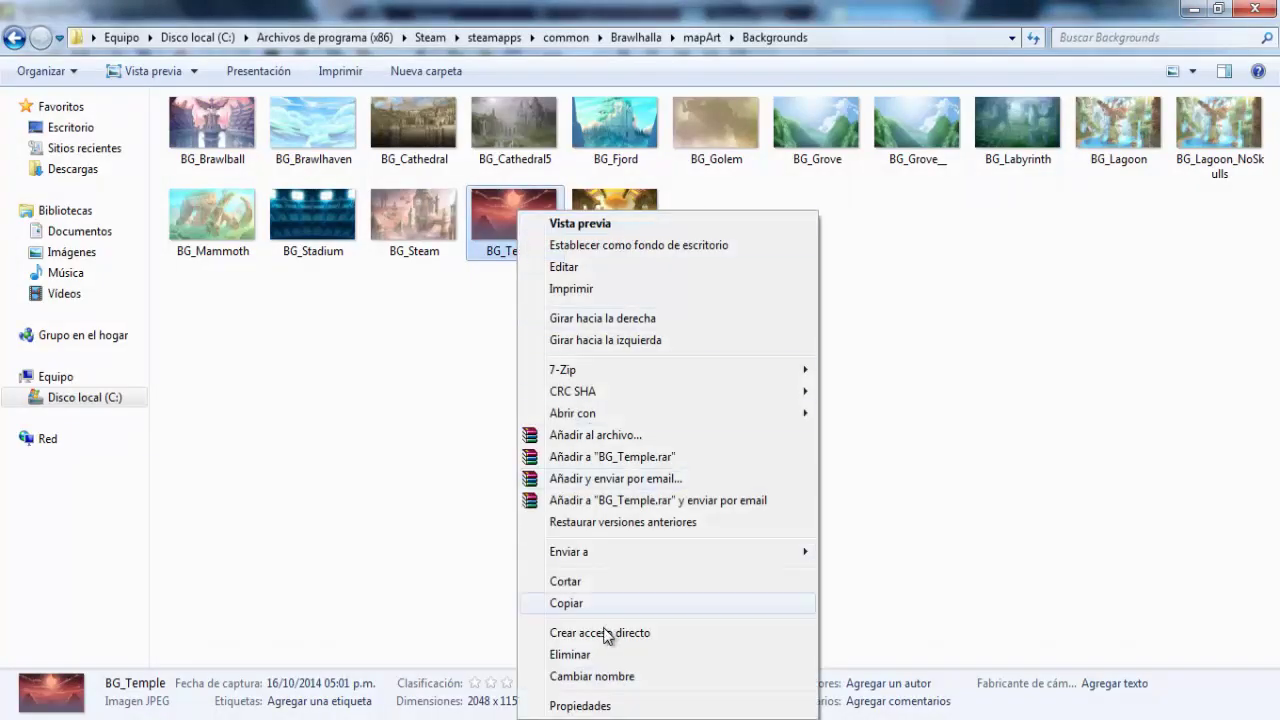
pyautogui.click(575, 603)
pyautogui.rightClick(528, 403)
pyautogui.click(584, 542)
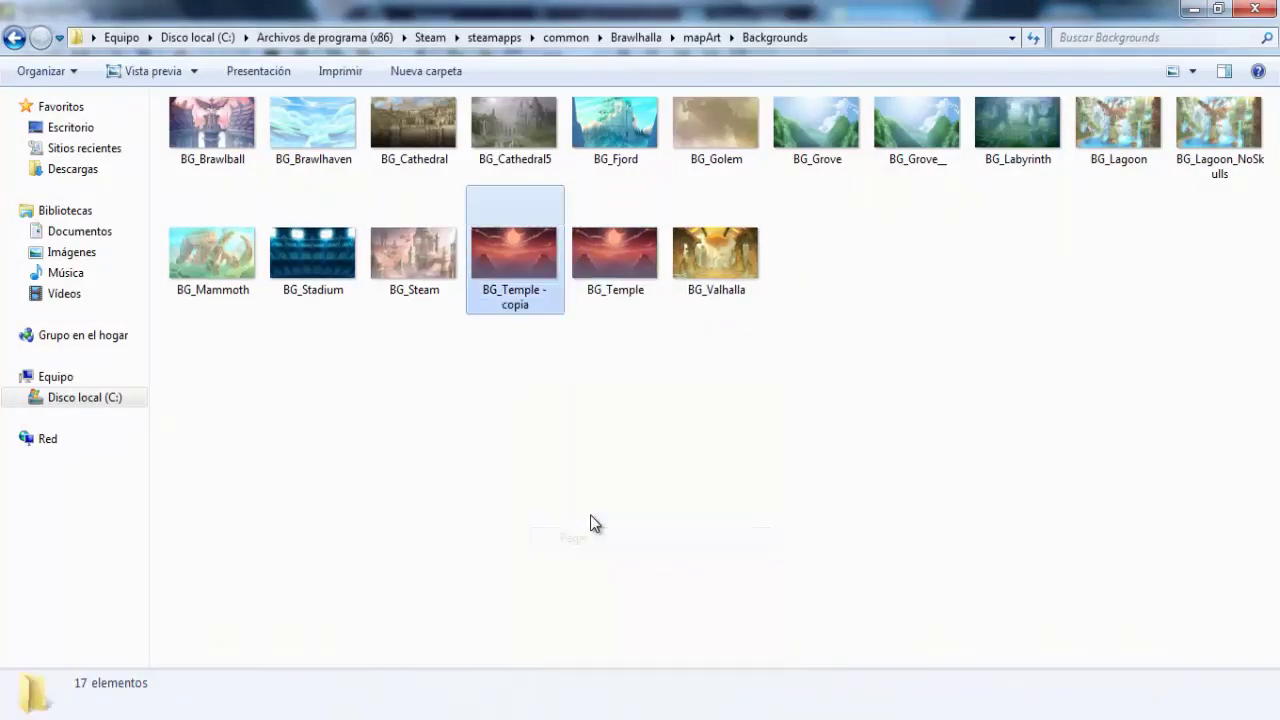
# Step: Return to PhotoFiltre and save the blank BG_Temple.jpg over the original as a standard JPEG with compression 10
pyautogui.hotkey('alt', 'Tab')
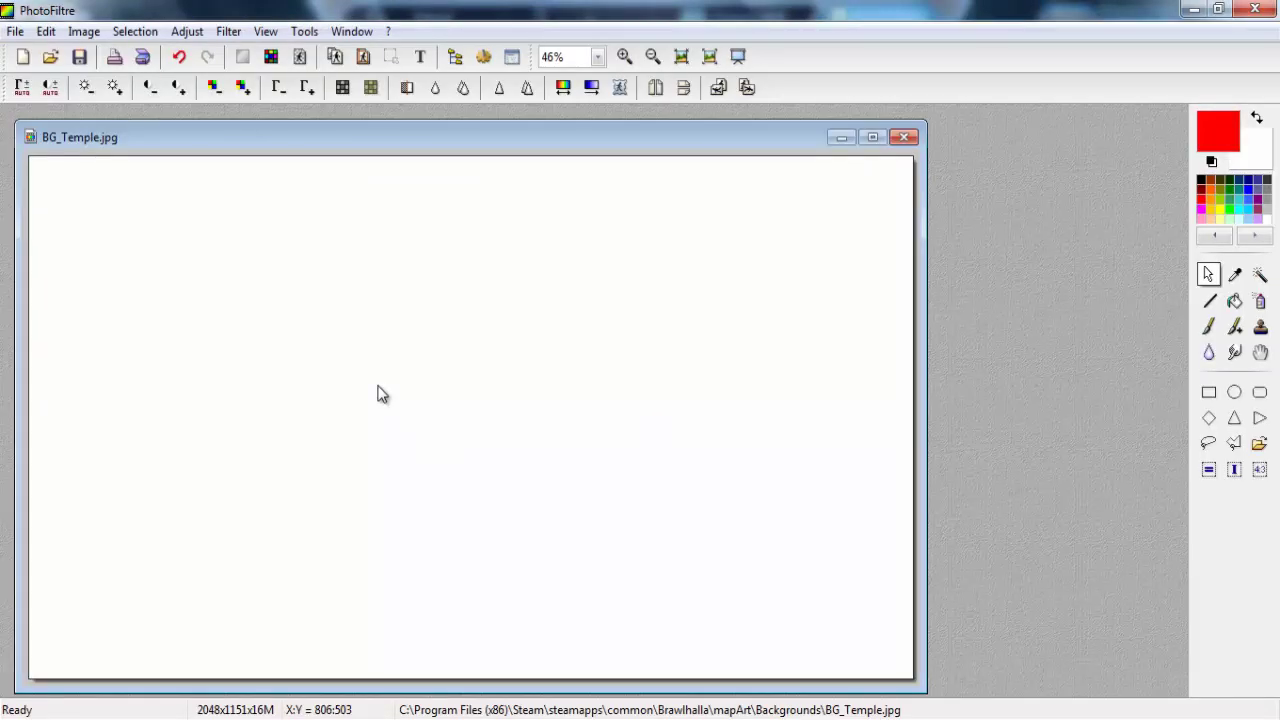
pyautogui.rightClick(380, 393)
pyautogui.click(416, 399)
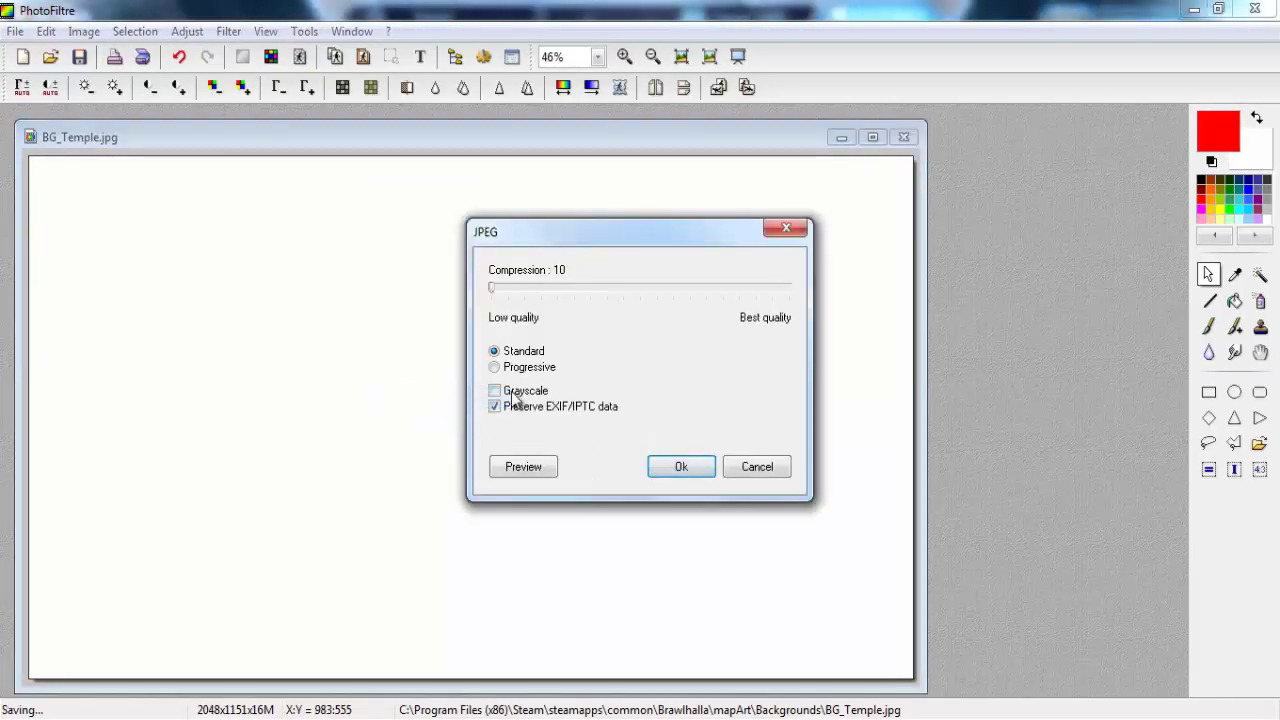
pyautogui.click(675, 467)
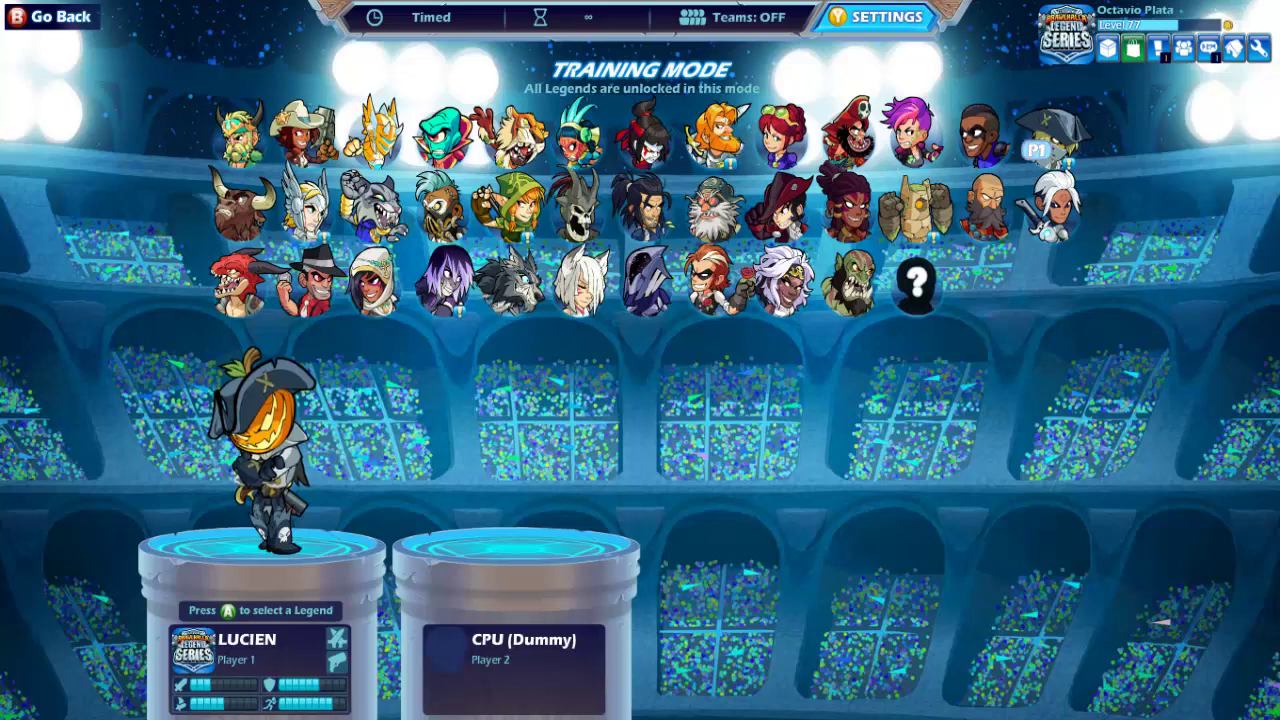
# Step: Switch to Brawlhalla and pick Teros as the Player 1 legend in Training Mode
pyautogui.press('Down')
pyautogui.press('Right')
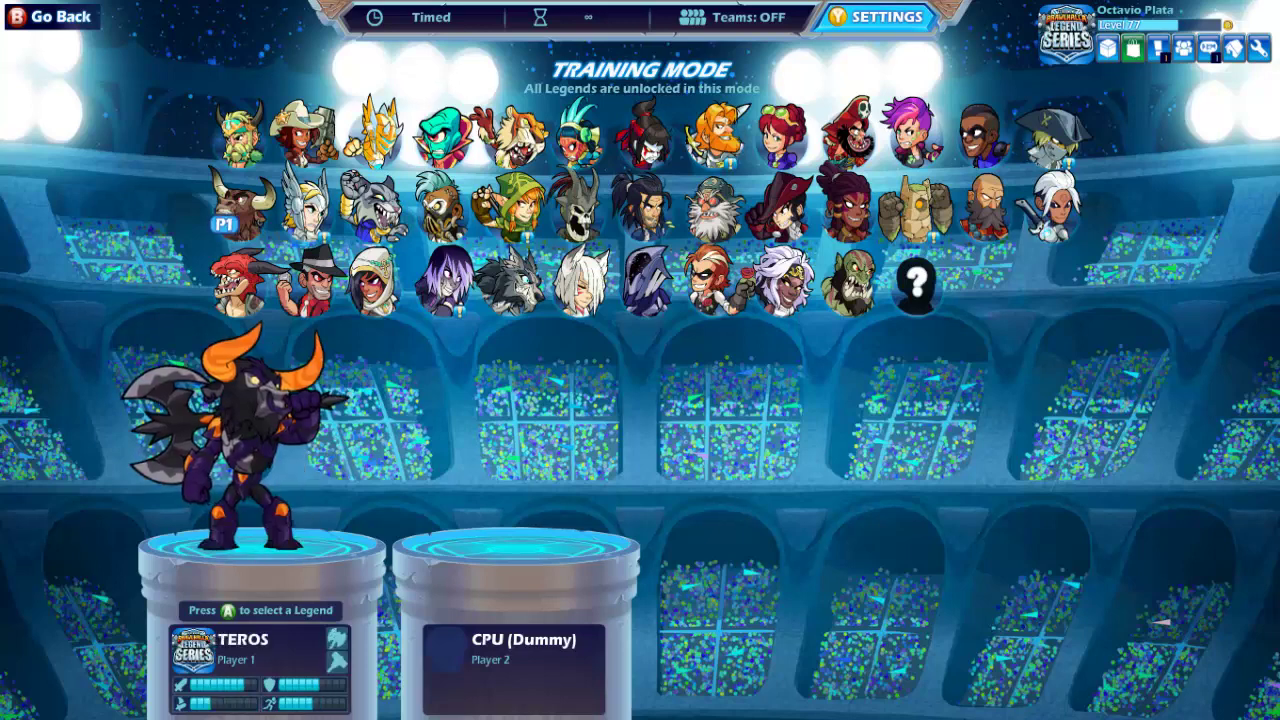
pyautogui.press('Return')
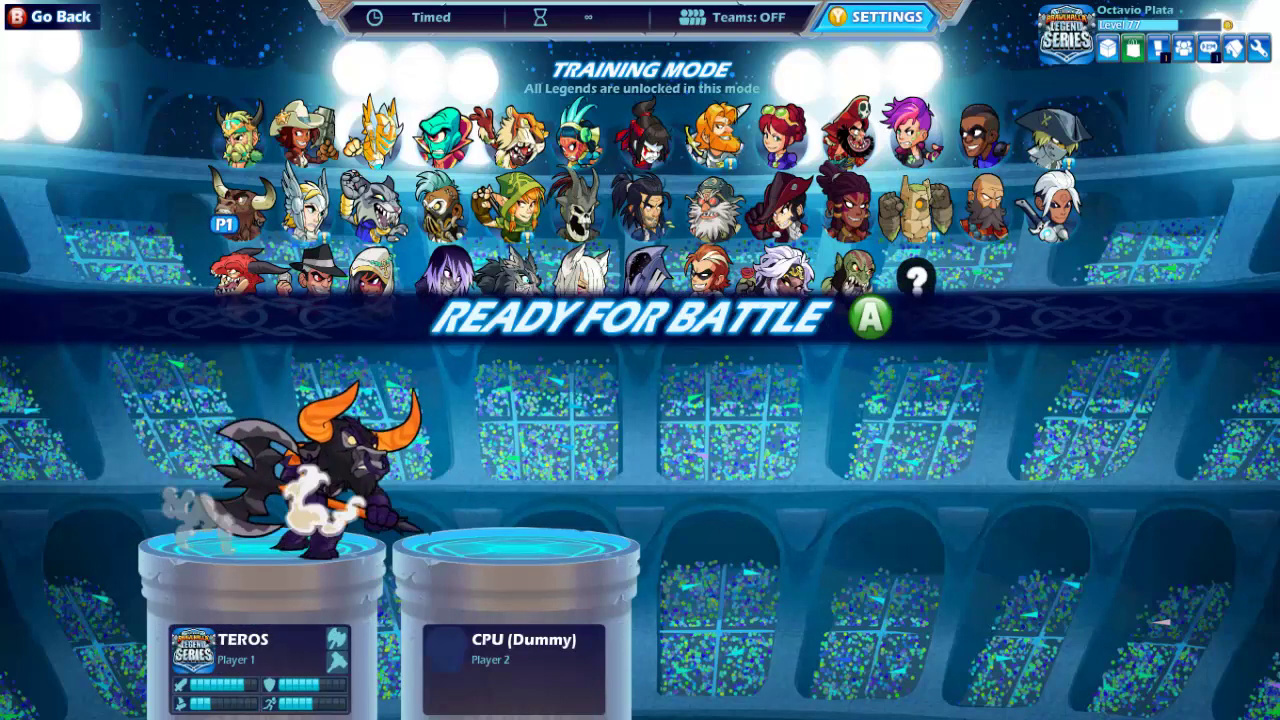
# Step: Start a training match on Small Grumpy Temple and move Teros around the platforms to examine the blank background and scenery
pyautogui.press('Return')
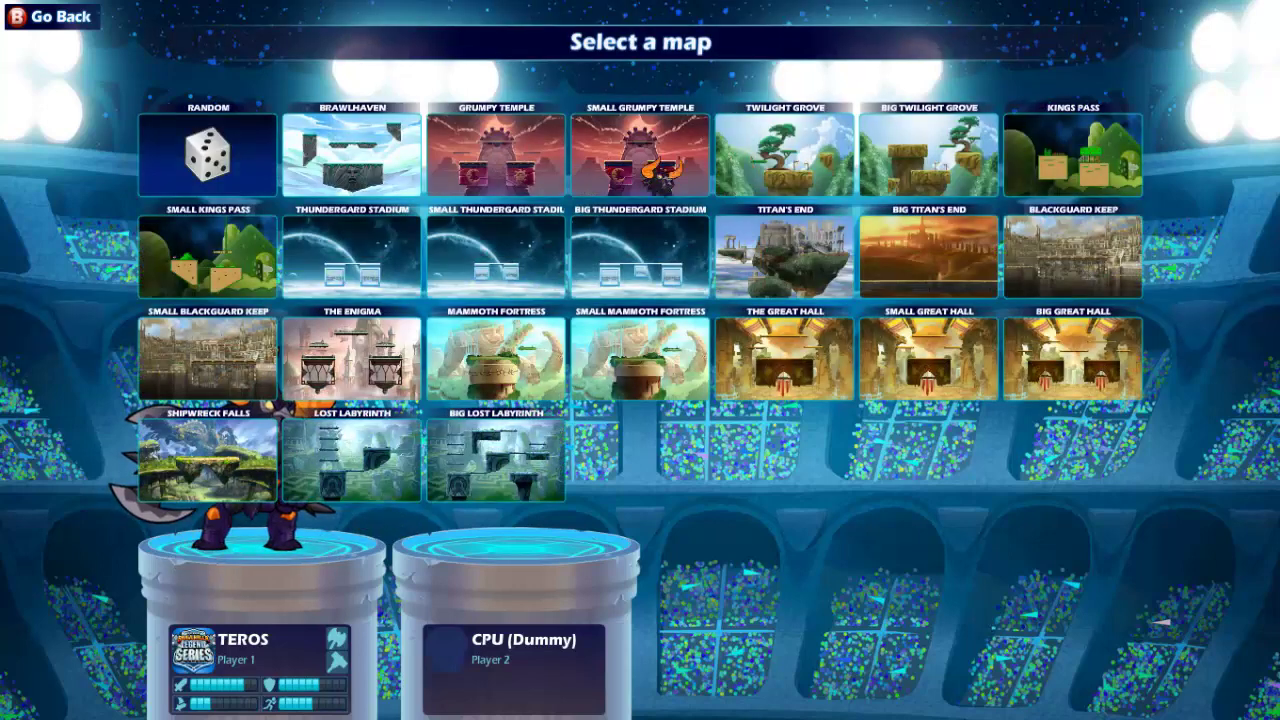
pyautogui.press('Return')
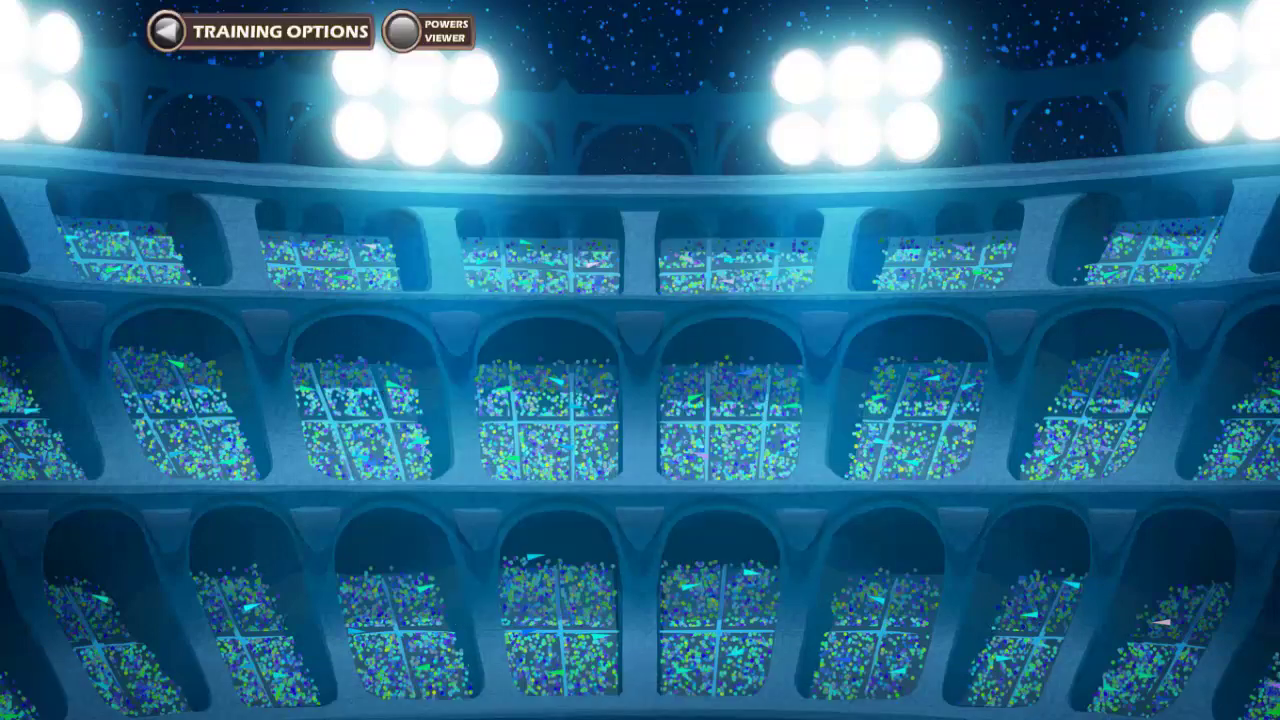
pyautogui.press('d')
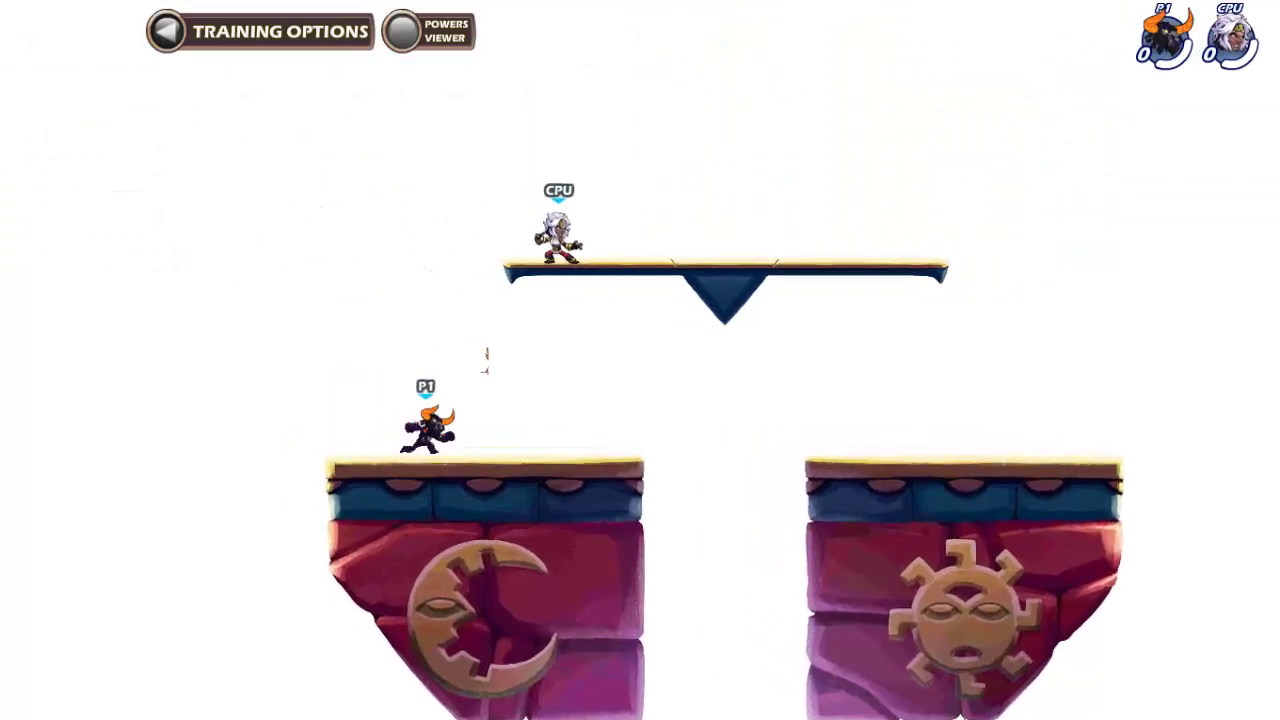
pyautogui.press('space')
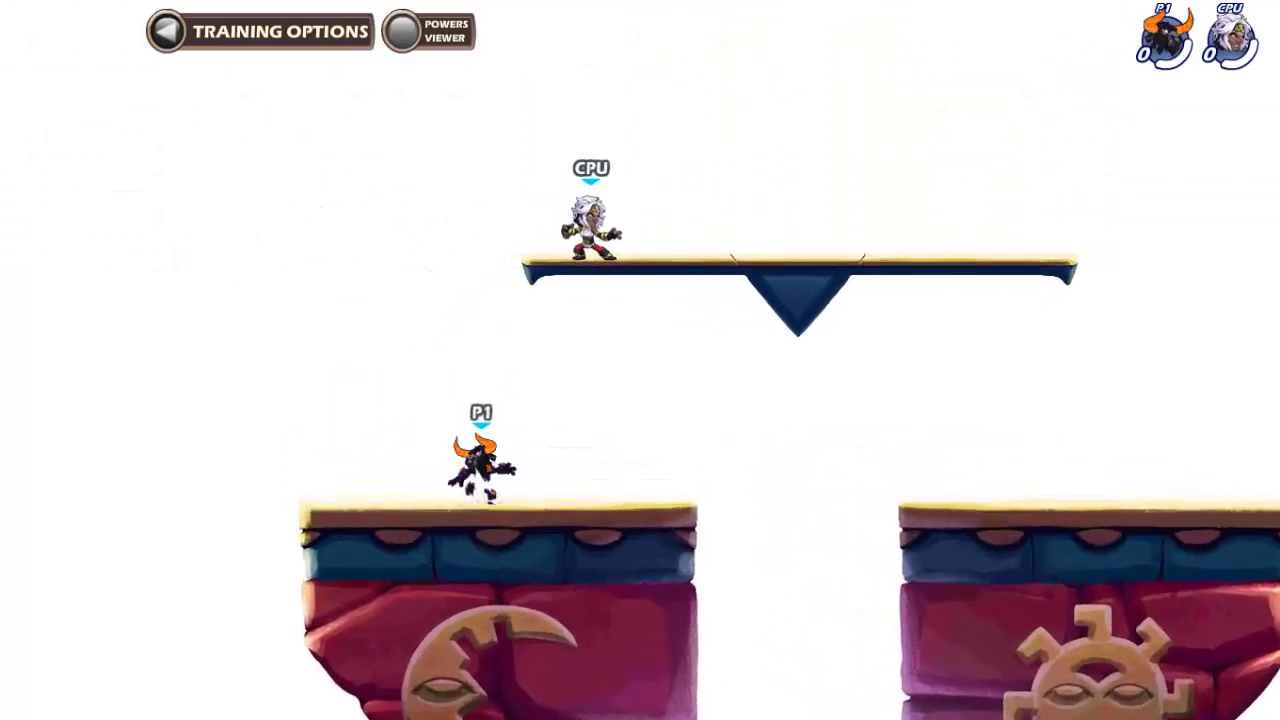
pyautogui.press('space')
pyautogui.press('a')
pyautogui.press('d')
pyautogui.press('space')
pyautogui.press('space')
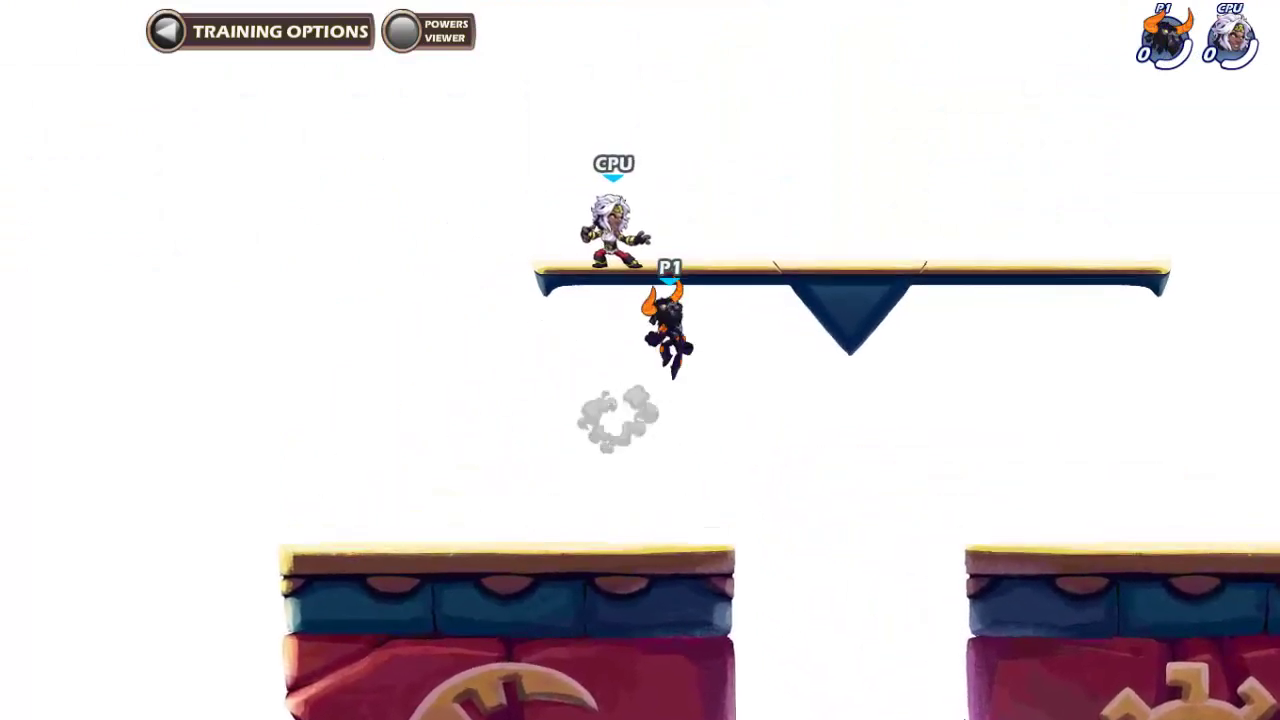
pyautogui.press('space')
pyautogui.press('s')
pyautogui.press('a')
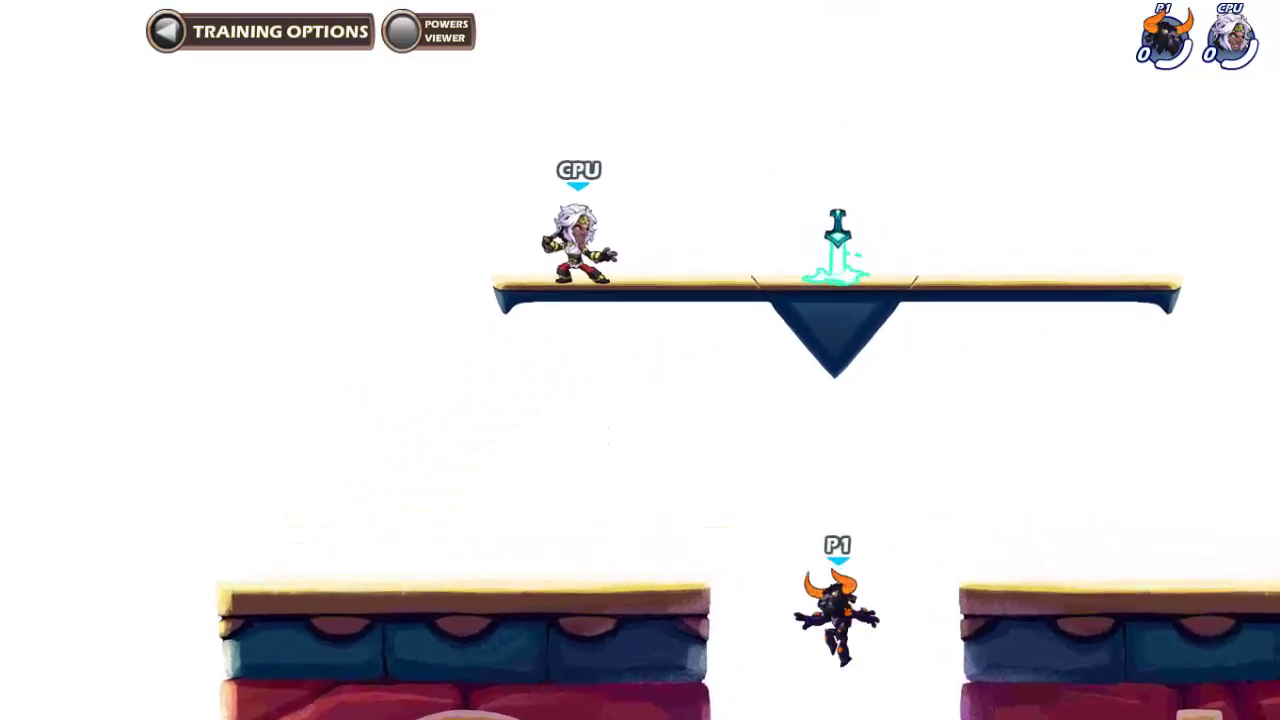
pyautogui.press('space')
pyautogui.press('d')
pyautogui.press('space')
pyautogui.press('space')
pyautogui.press('a')
pyautogui.press('space')
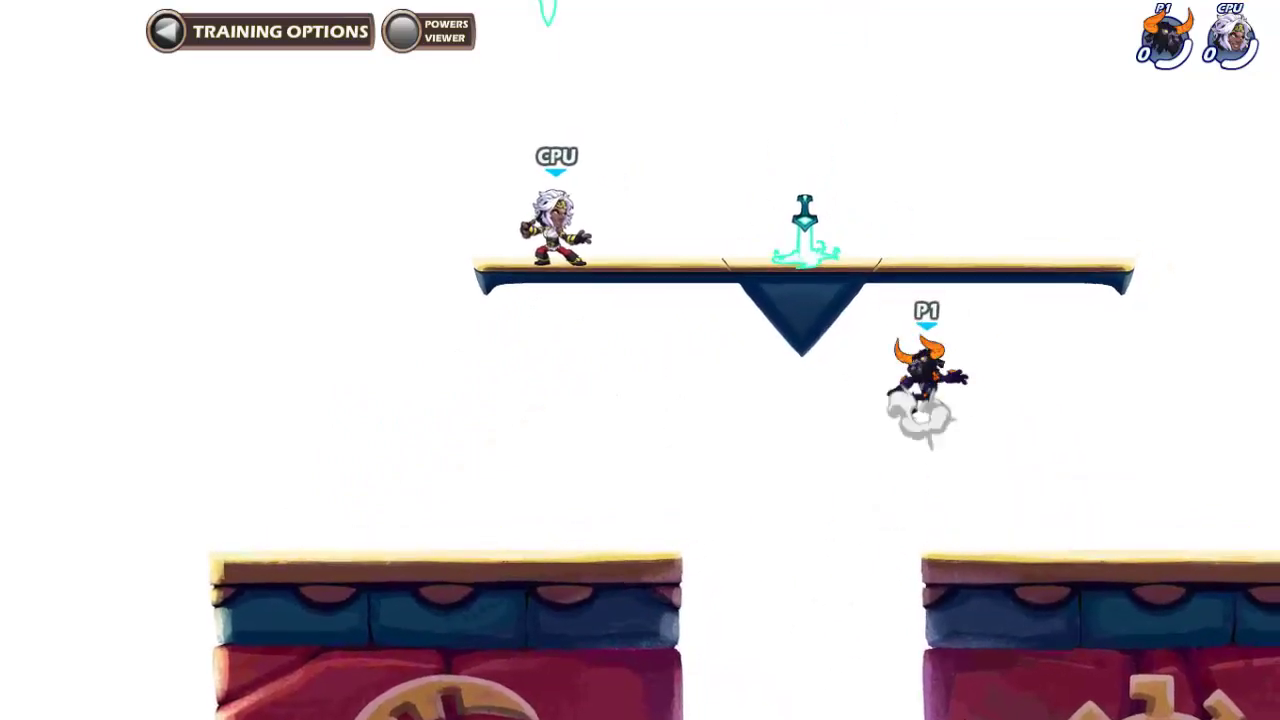
pyautogui.press('space')
pyautogui.press('h')
pyautogui.press('d')
pyautogui.press('Right')
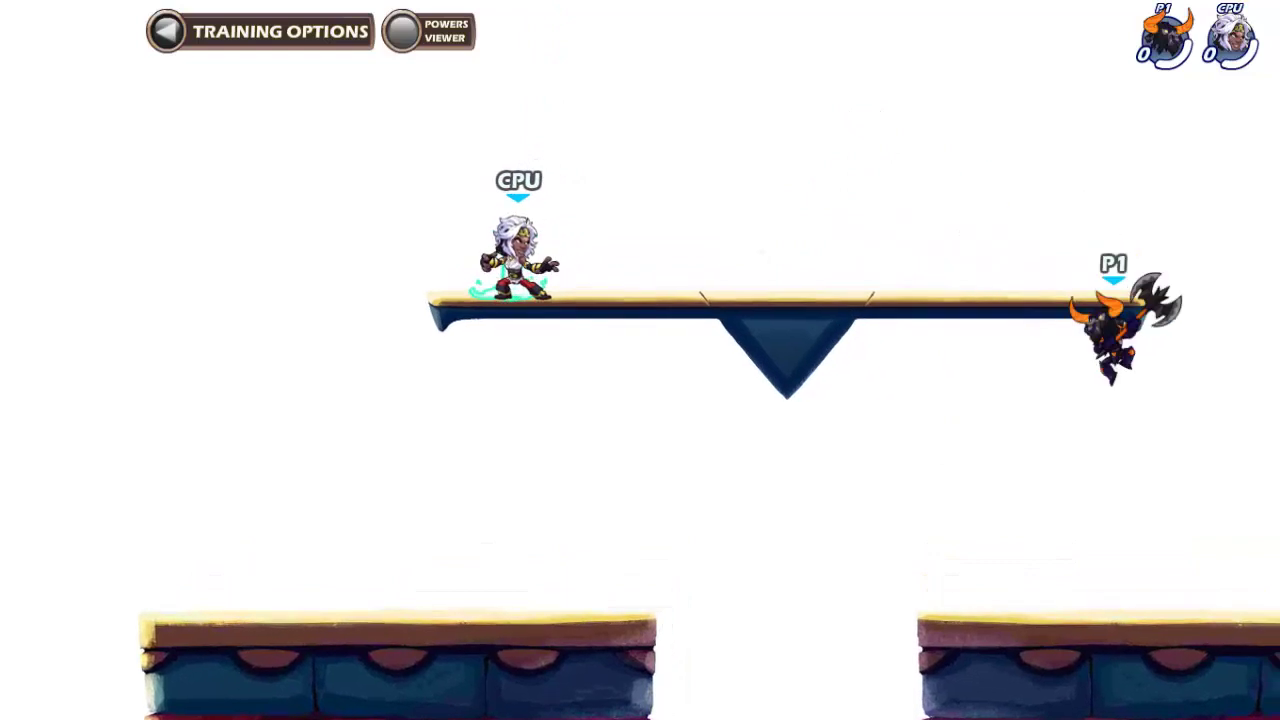
pyautogui.press('space')
pyautogui.press('a')
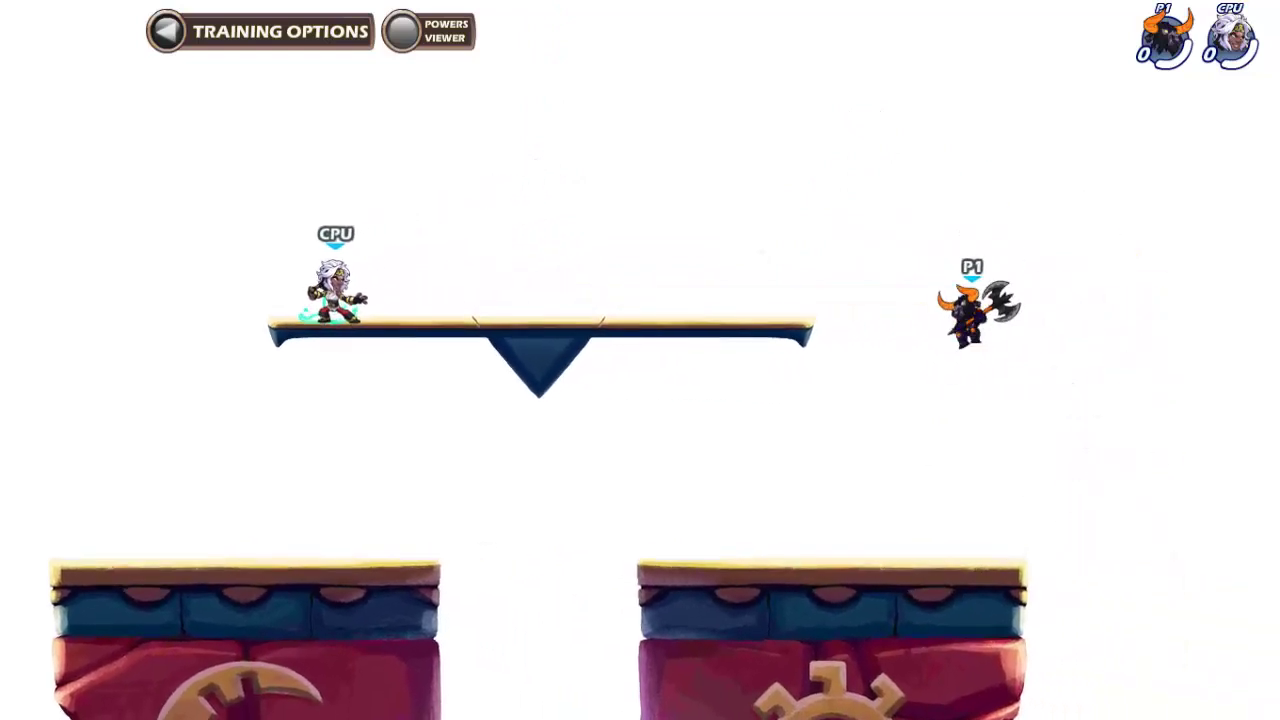
pyautogui.press('l')
pyautogui.press('space')
pyautogui.press('space')
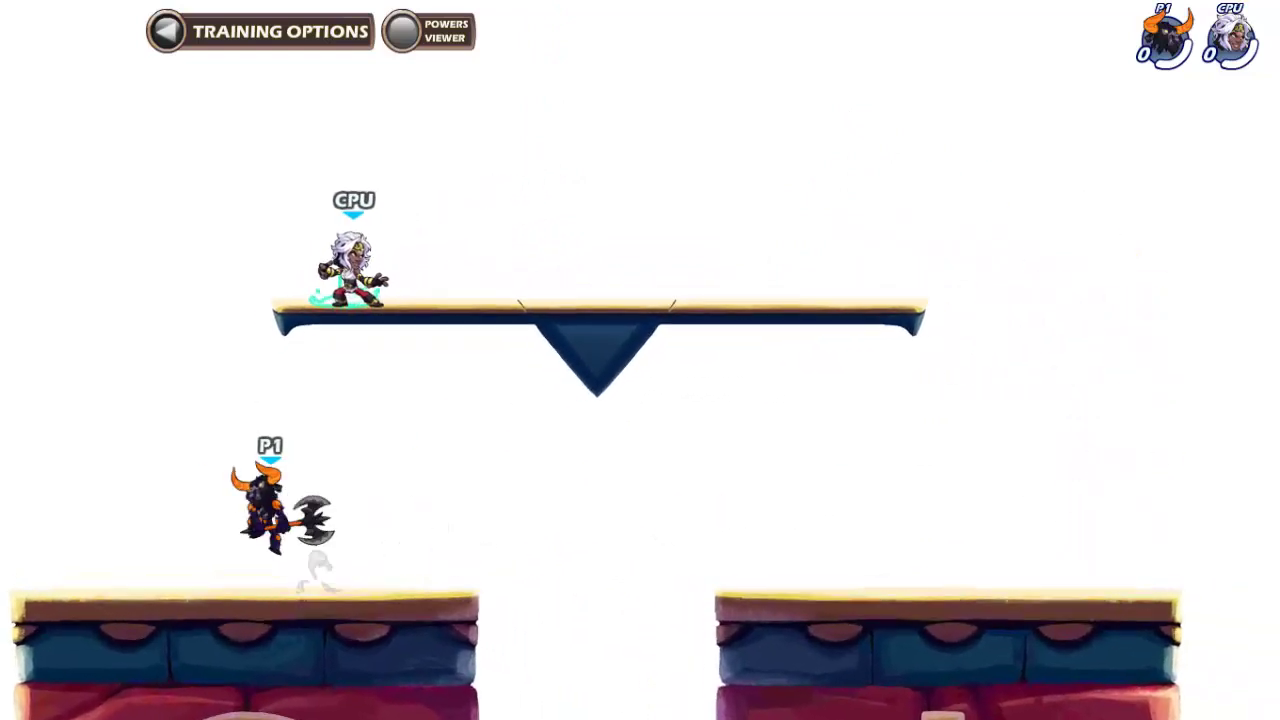
pyautogui.press('space')
pyautogui.press('d')
pyautogui.press('space')
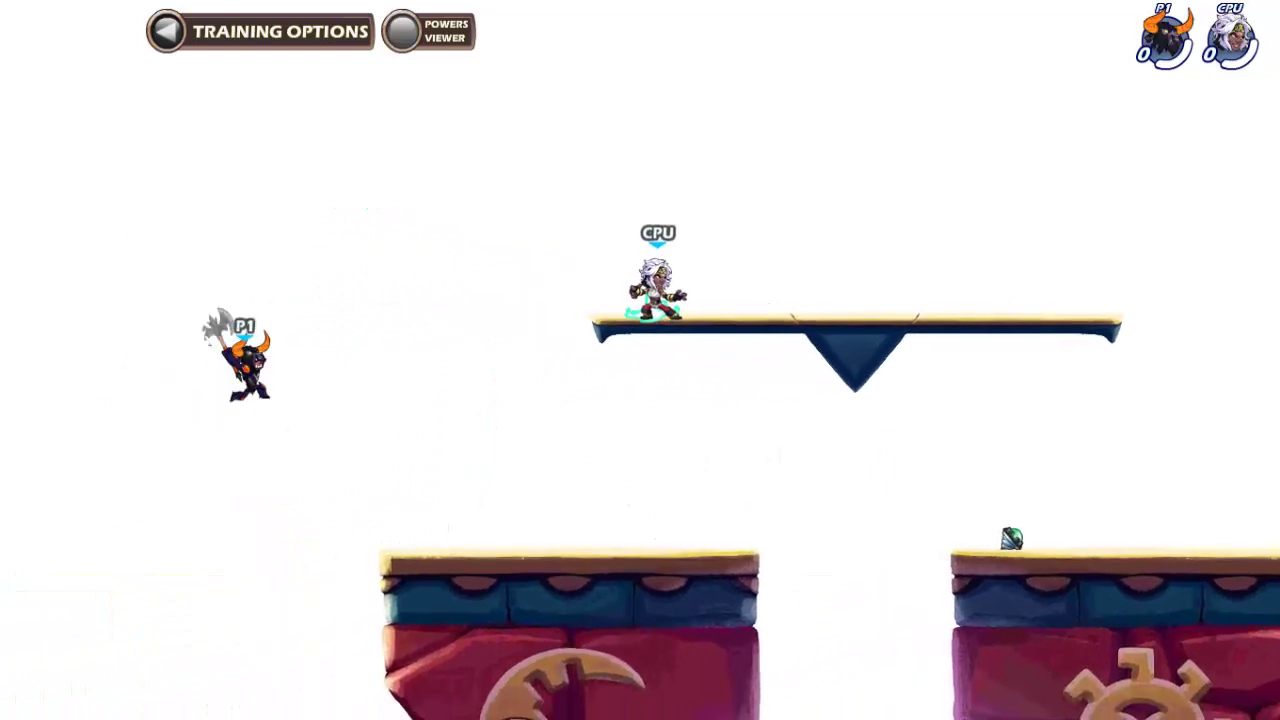
pyautogui.press('a')
pyautogui.press('l')
pyautogui.press('d')
pyautogui.press('Right')
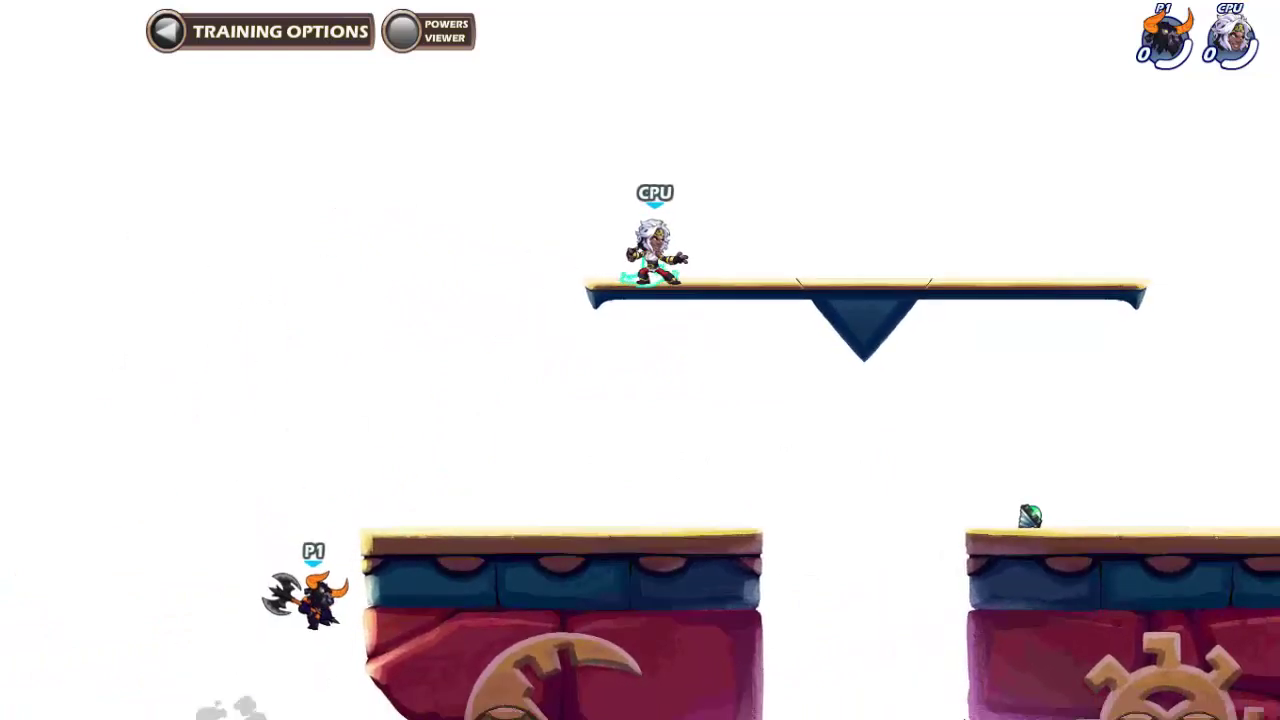
pyautogui.press('l')
pyautogui.press('space')
pyautogui.press('space')
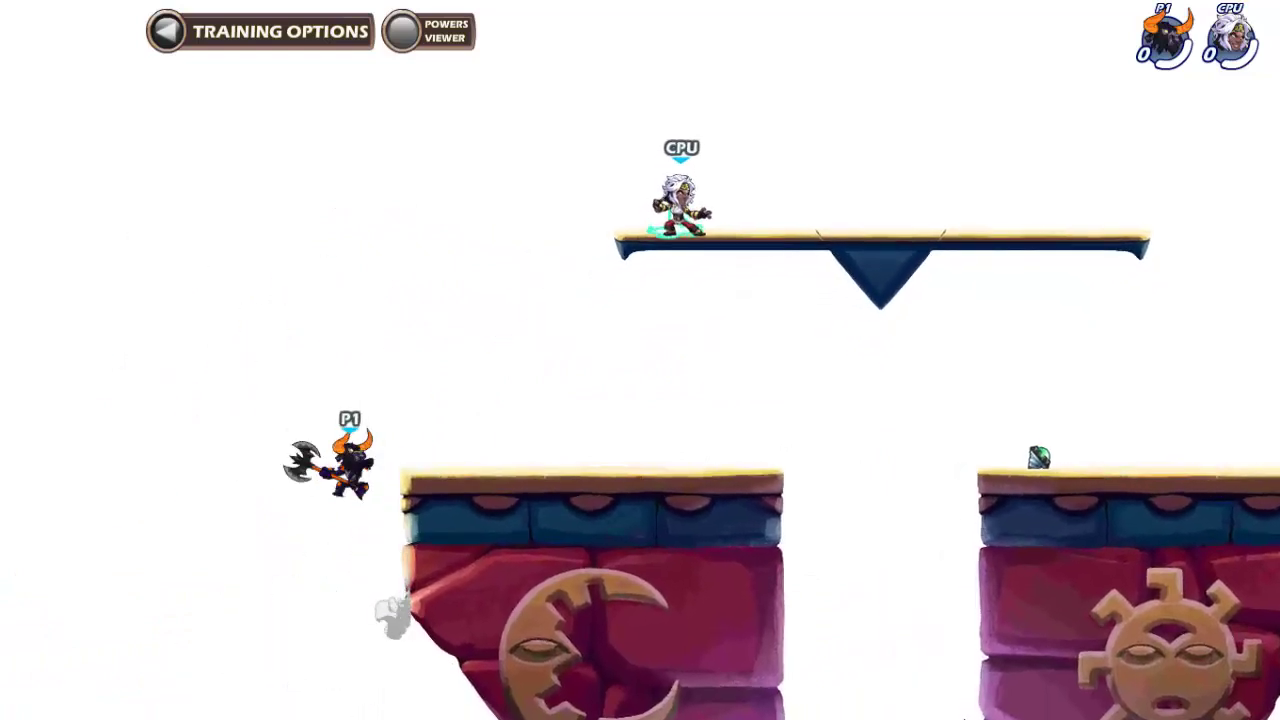
pyautogui.press('d')
pyautogui.press('space')
pyautogui.press('l')
pyautogui.press('space')
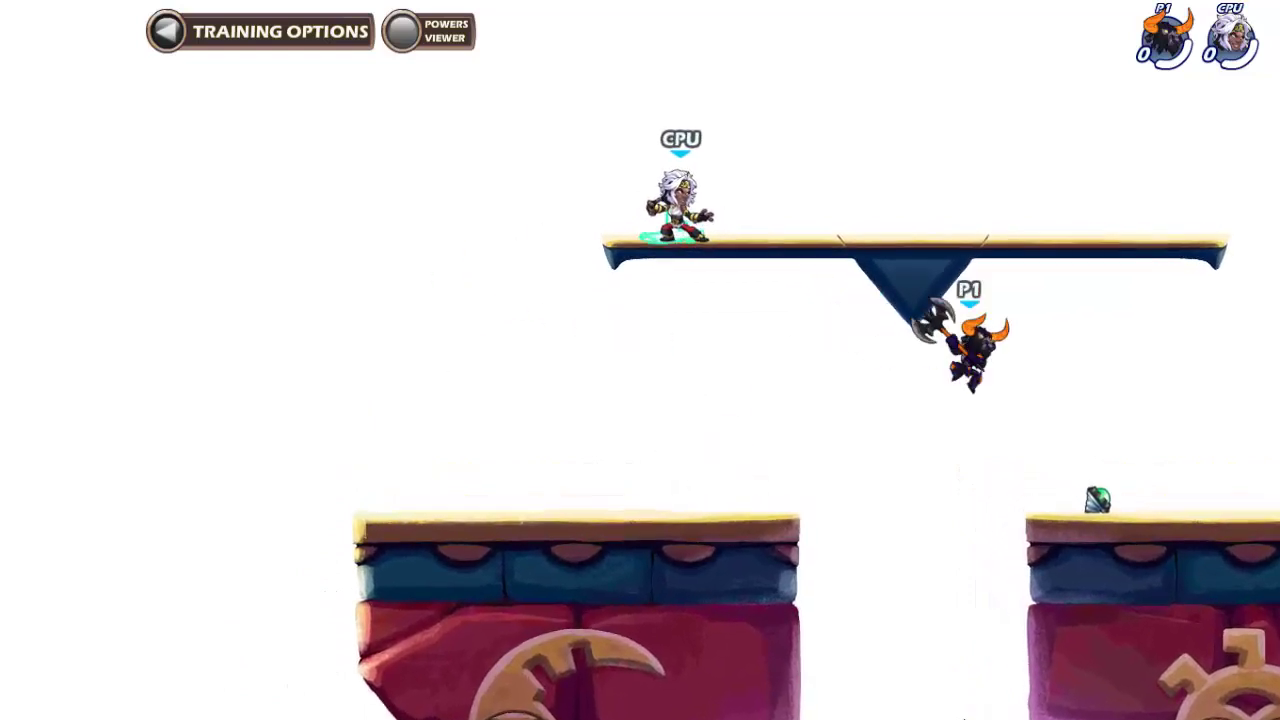
pyautogui.press('space')
pyautogui.press('a')
pyautogui.press('d')
pyautogui.press('a')
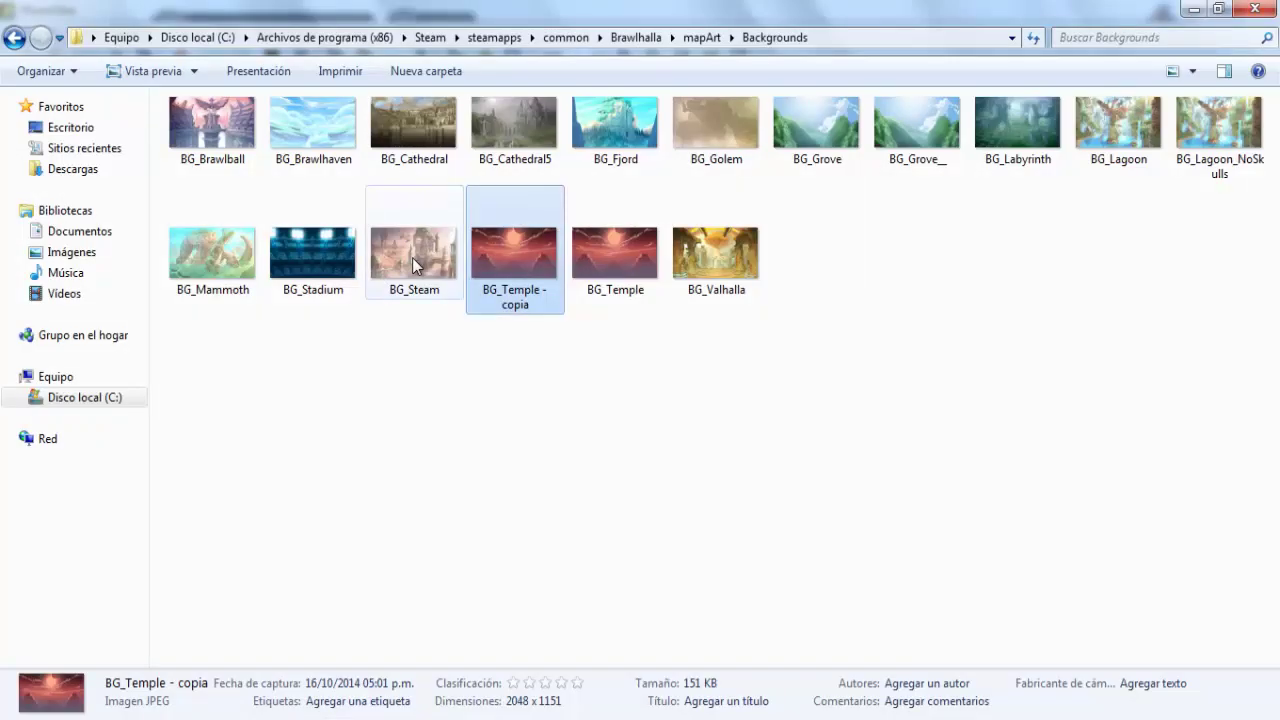
# Step: Open mapArt's Temple folder and try to load Enviro_Temple1_bottom, Enviro_Temple1_top and Enviro_Temple2 into PhotoFiltre
pyautogui.click(14, 38)
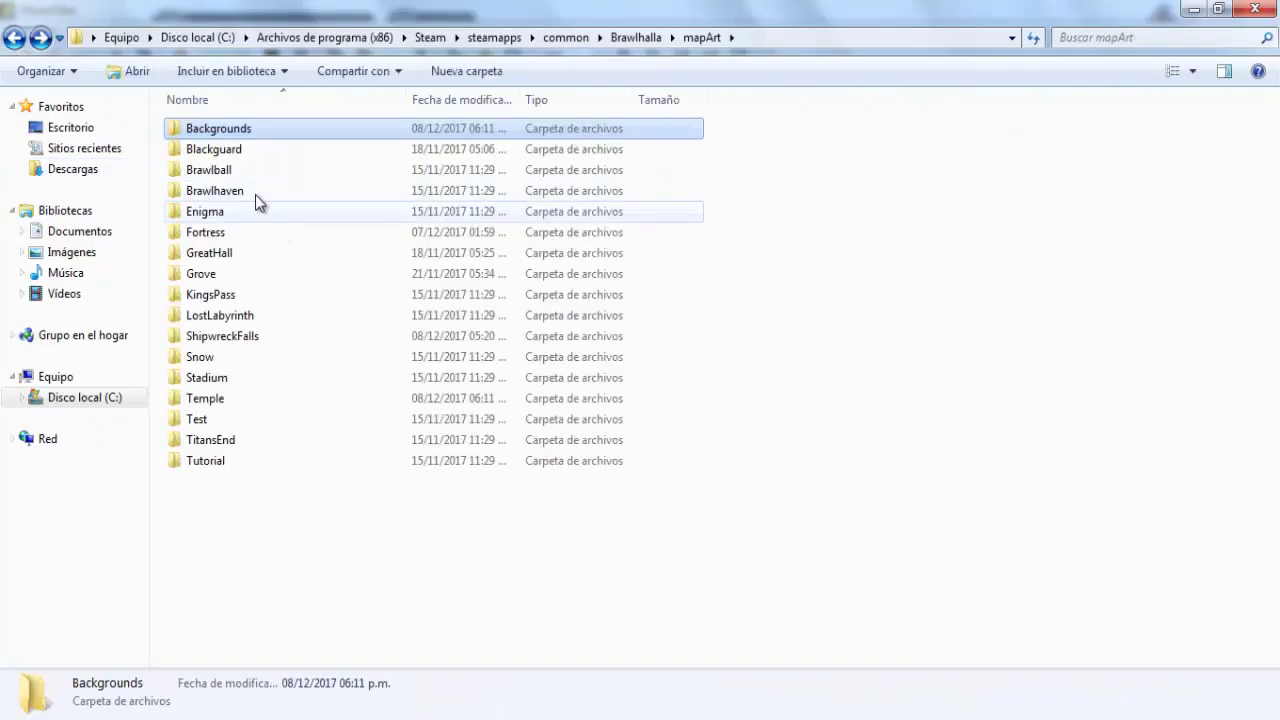
pyautogui.doubleClick(204, 399)
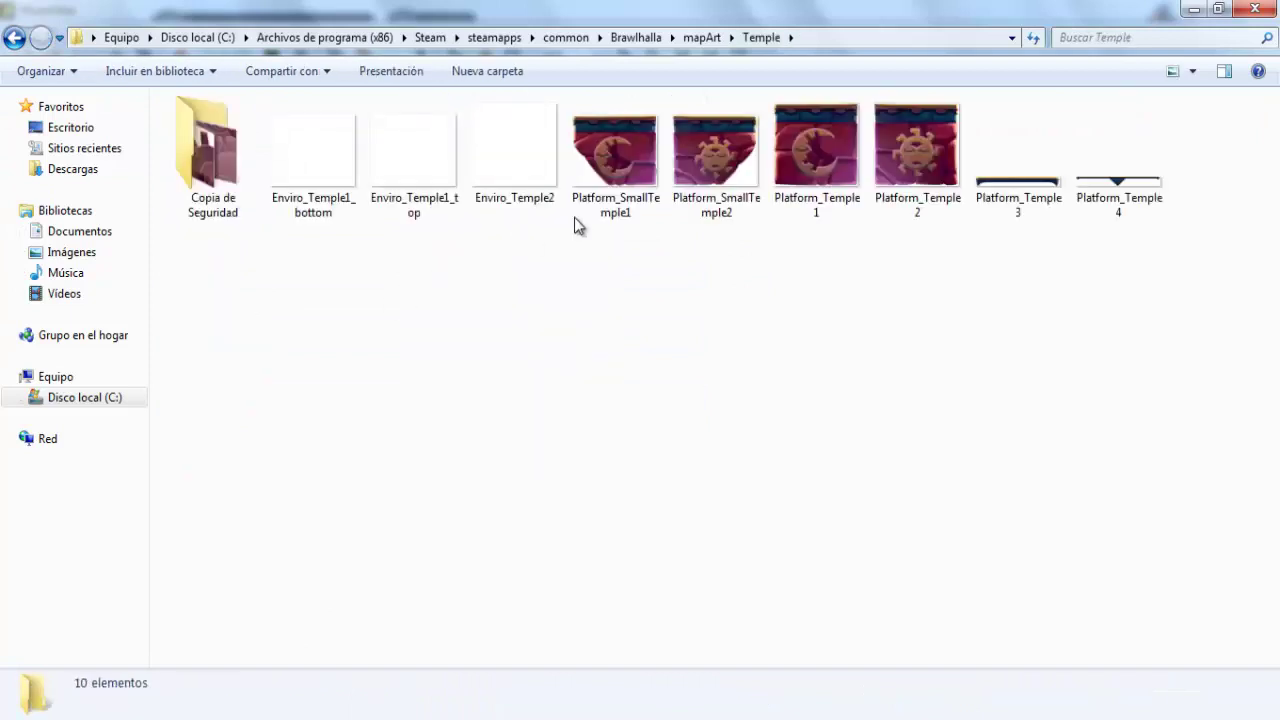
pyautogui.moveTo(521, 241); pyautogui.dragTo(307, 144)
pyautogui.moveTo(309, 160); pyautogui.dragTo(323, 716)
pyautogui.moveTo(1080, 388); pyautogui.dragTo(1080, 389)
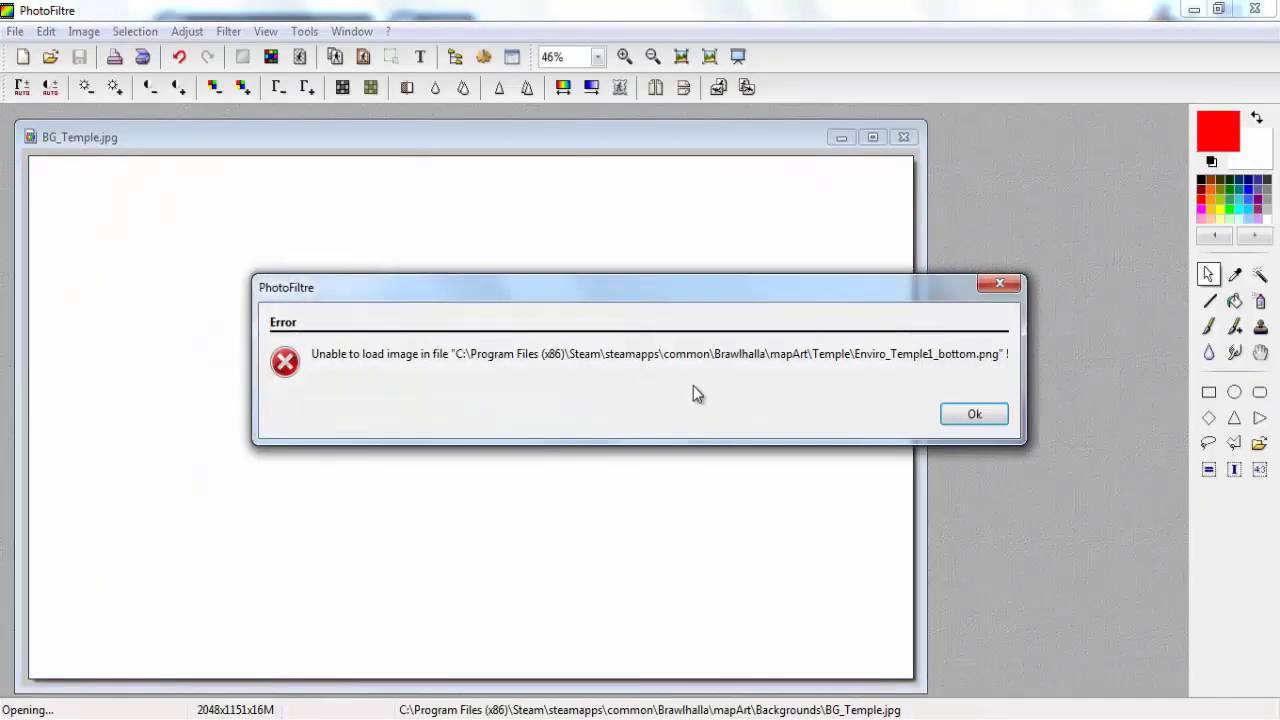
pyautogui.click(958, 425)
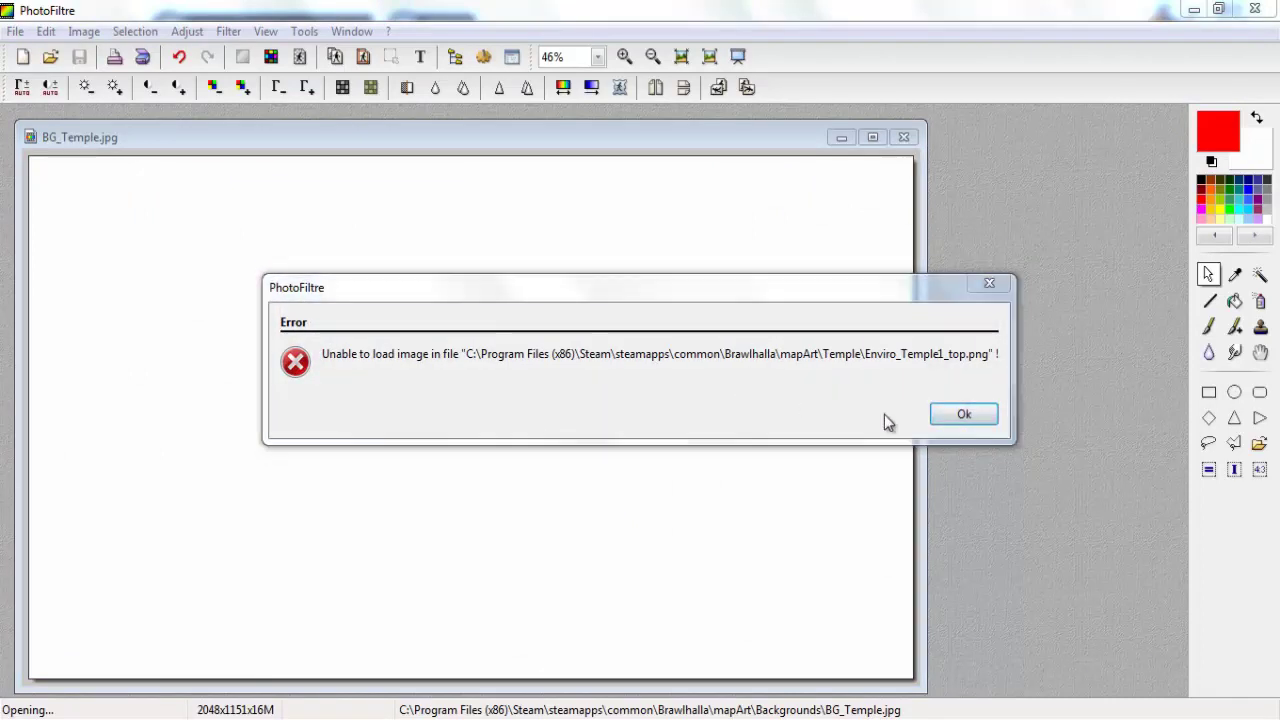
pyautogui.click(963, 422)
pyautogui.click(959, 424)
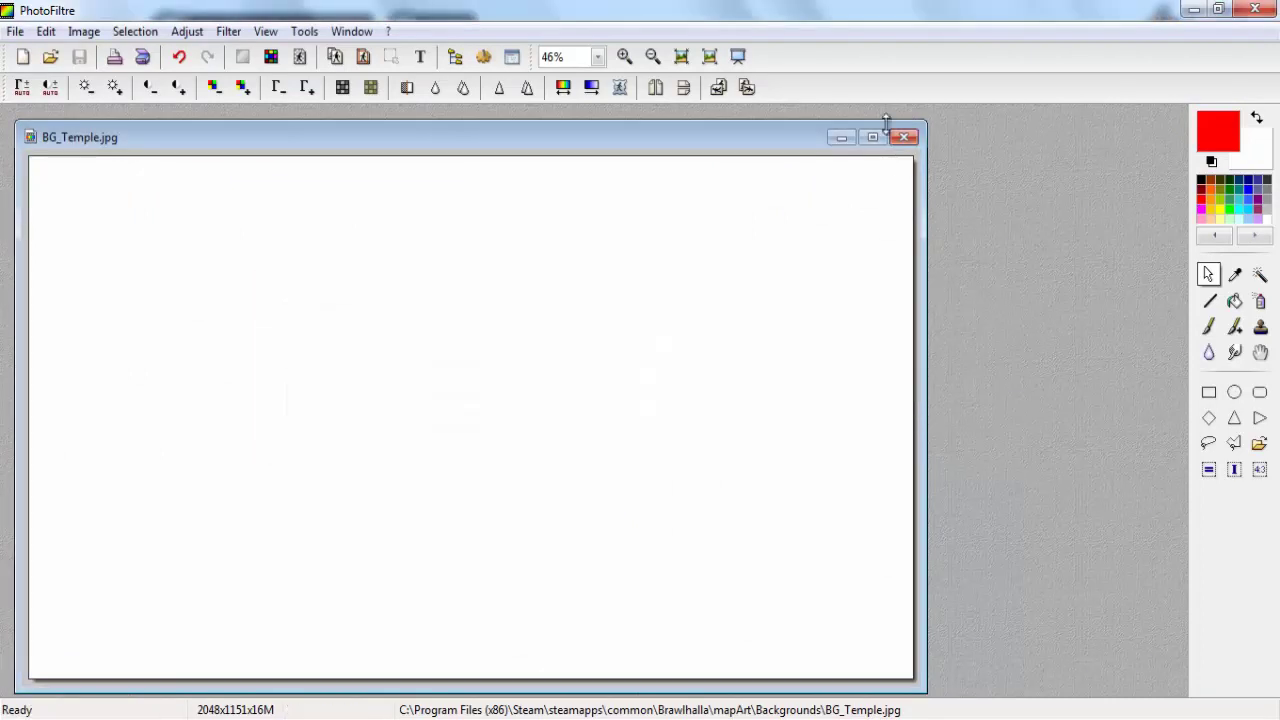
# Step: Close BG_Temple.jpg in PhotoFiltre and copy the three original Enviro_Temple images from Temple's Copia de Seguridad folder
pyautogui.click(914, 140)
pyautogui.click(636, 274)
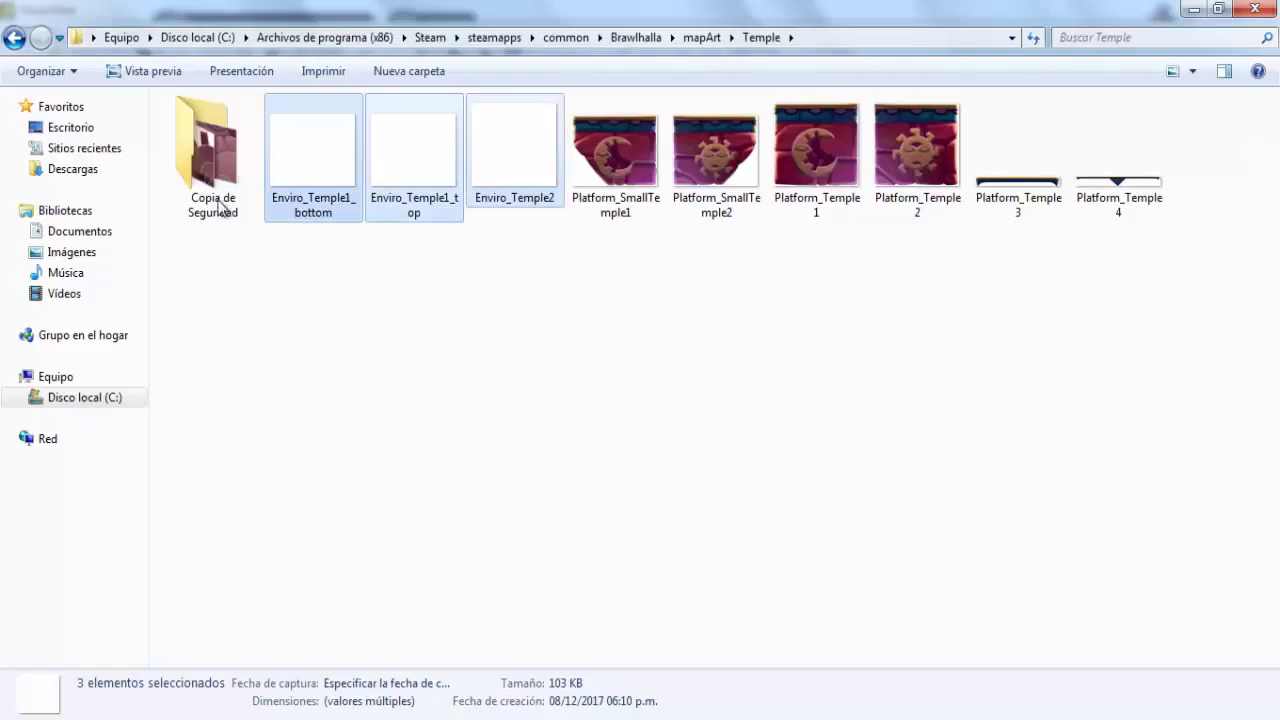
pyautogui.doubleClick(210, 150)
pyautogui.moveTo(452, 257); pyautogui.dragTo(198, 148)
pyautogui.rightClick(203, 148)
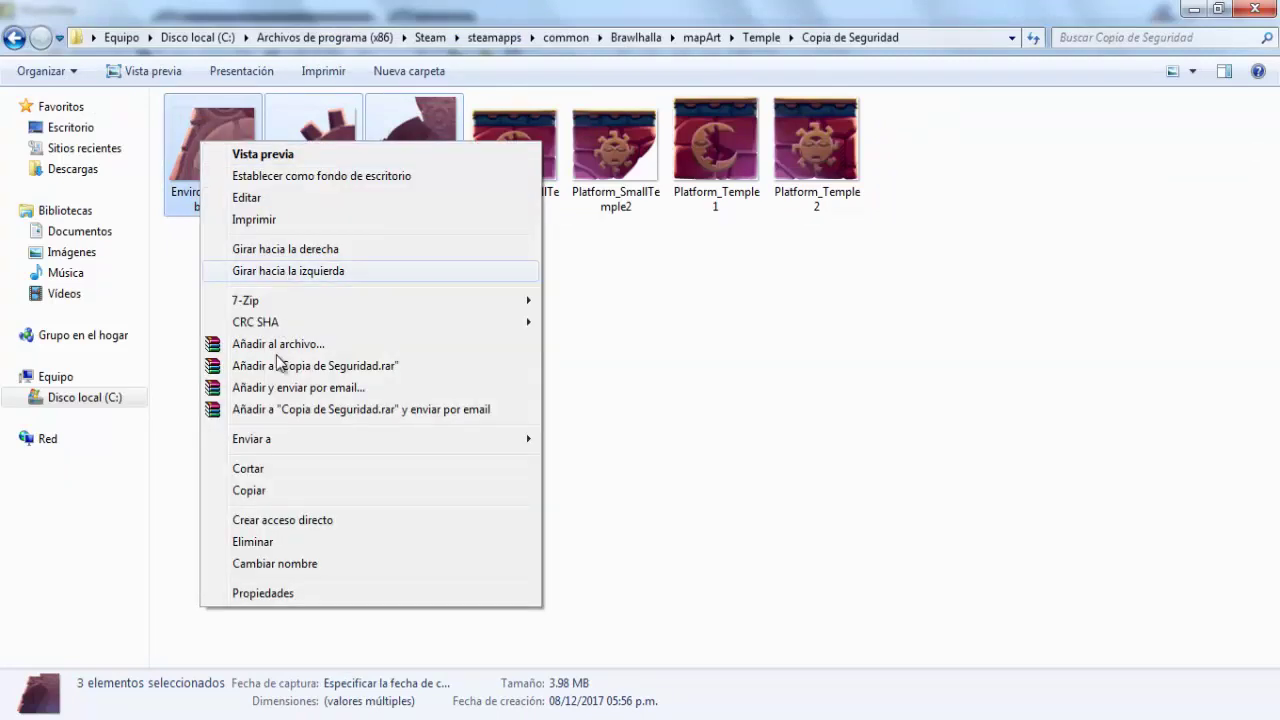
pyautogui.click(249, 491)
# Step: Paste the original Enviro_Temple images into the Temple folder, replacing the files with the same names for all conflicts
pyautogui.click(14, 38)
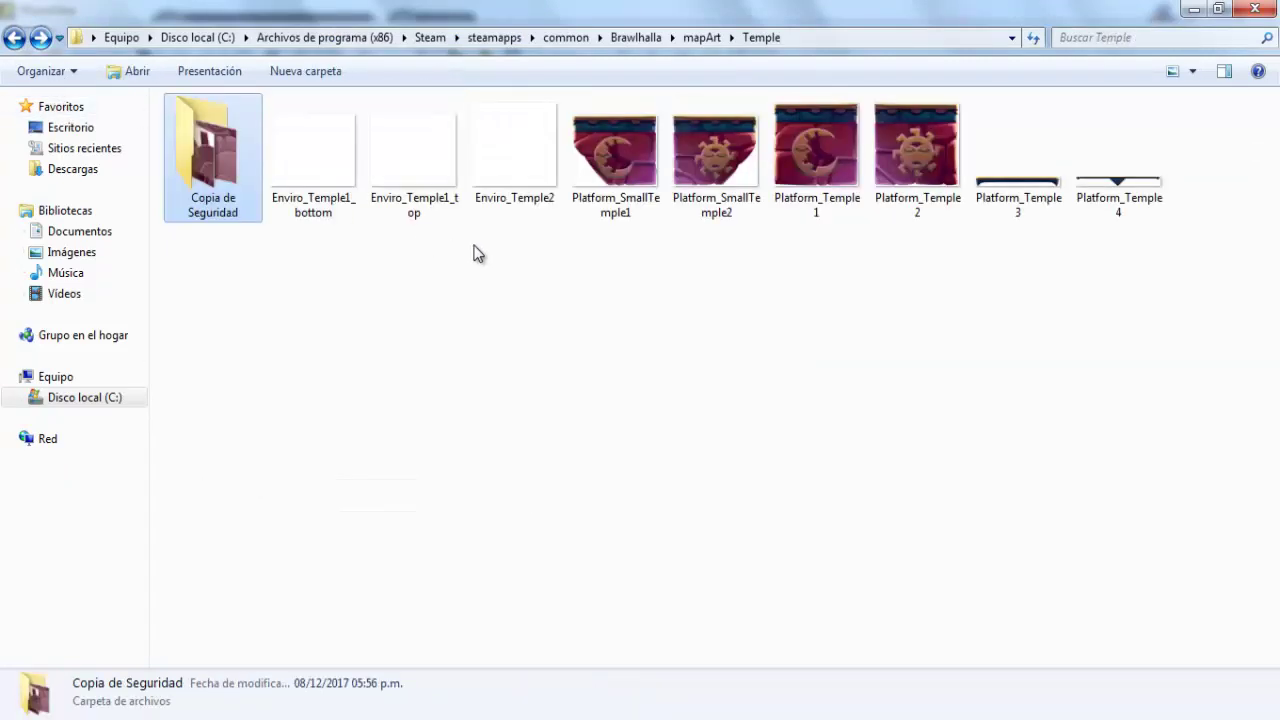
pyautogui.moveTo(474, 251); pyautogui.dragTo(331, 176)
pyautogui.rightClick(560, 312)
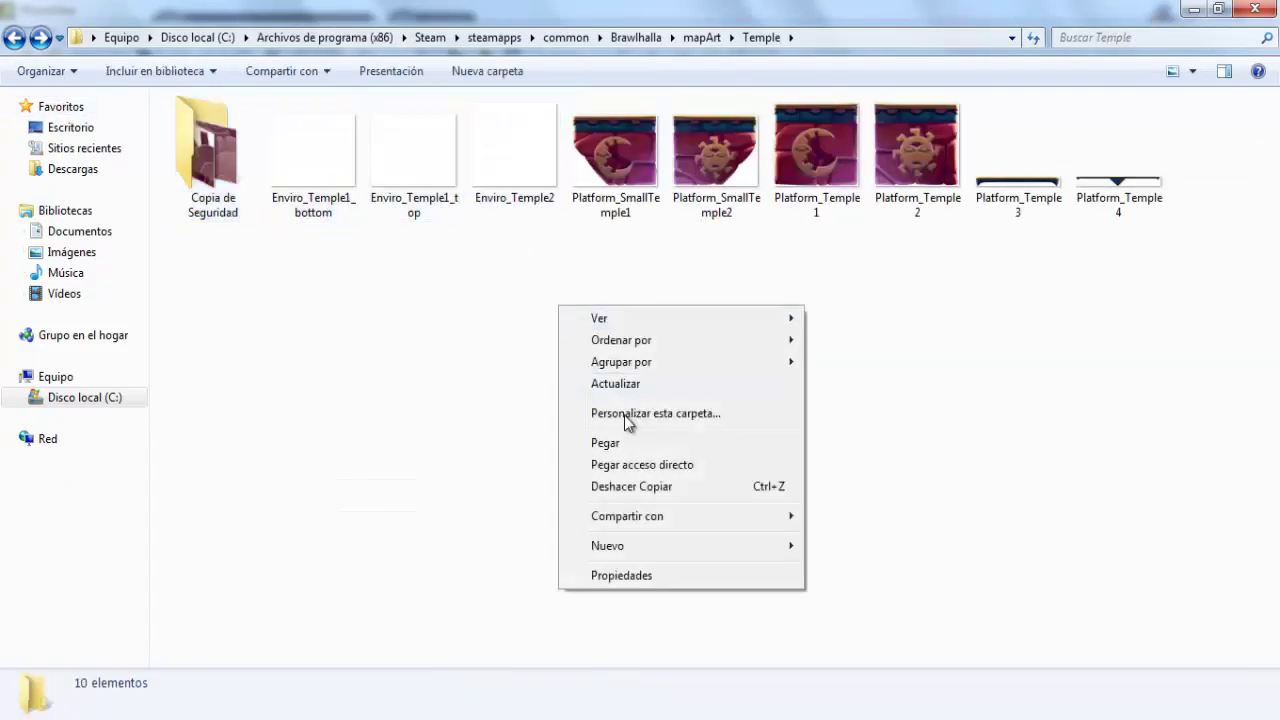
pyautogui.click(614, 443)
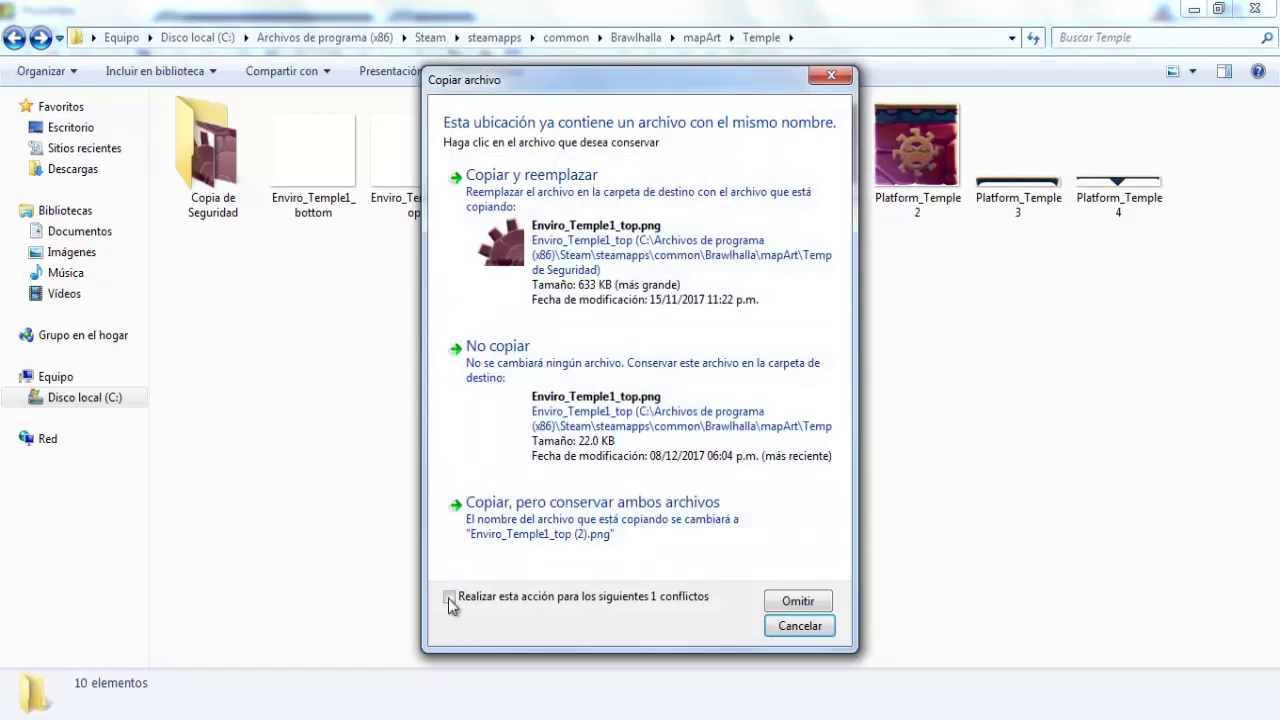
pyautogui.click(530, 342)
pyautogui.rightClick(636, 396)
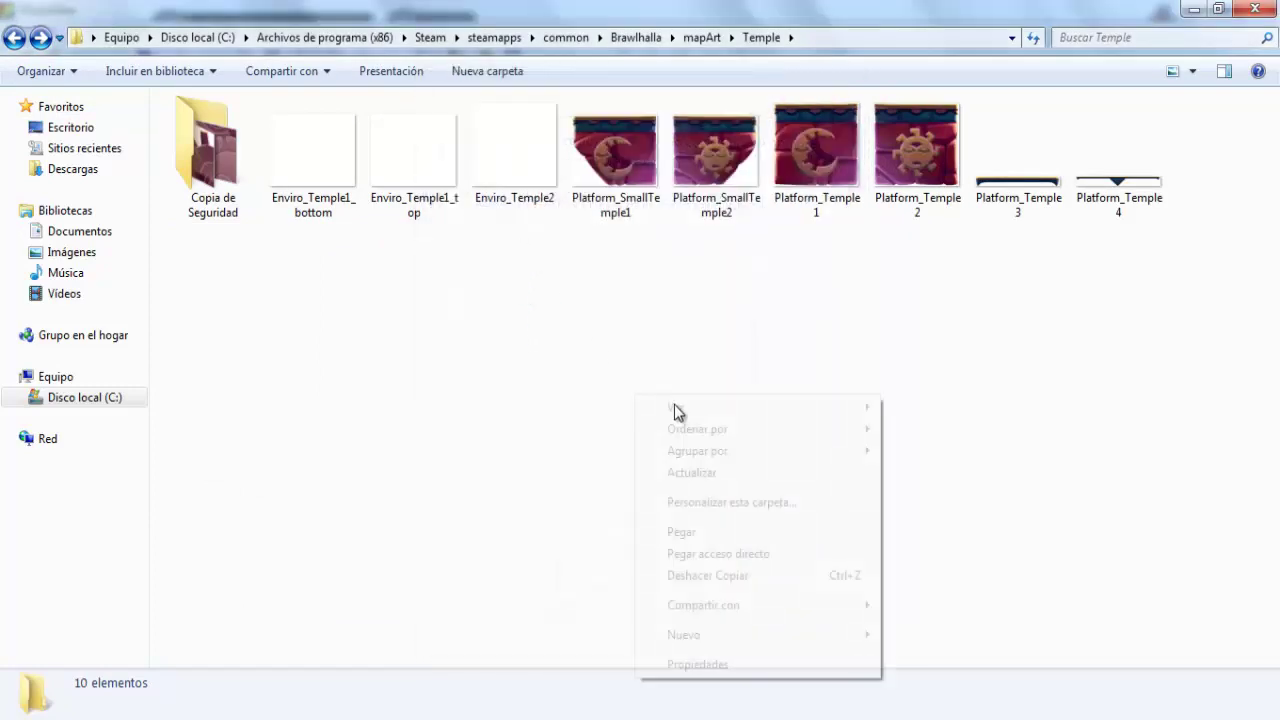
pyautogui.click(698, 533)
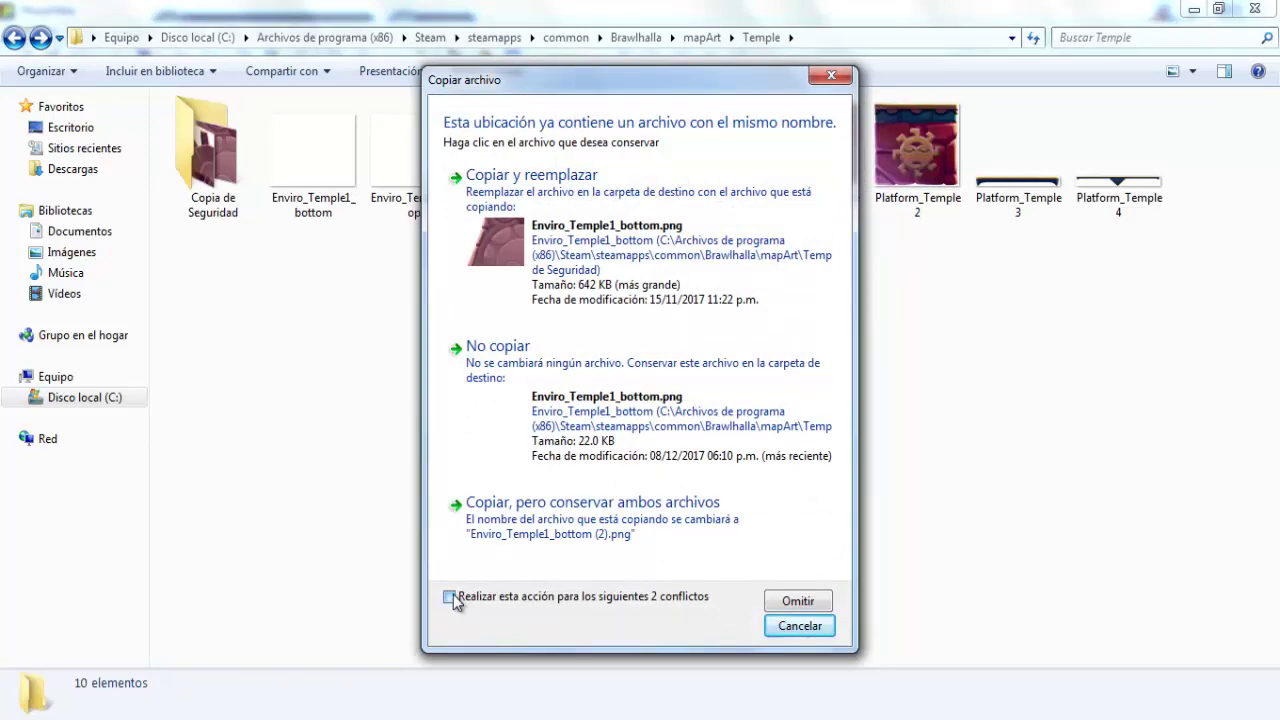
pyautogui.click(452, 598)
pyautogui.click(500, 233)
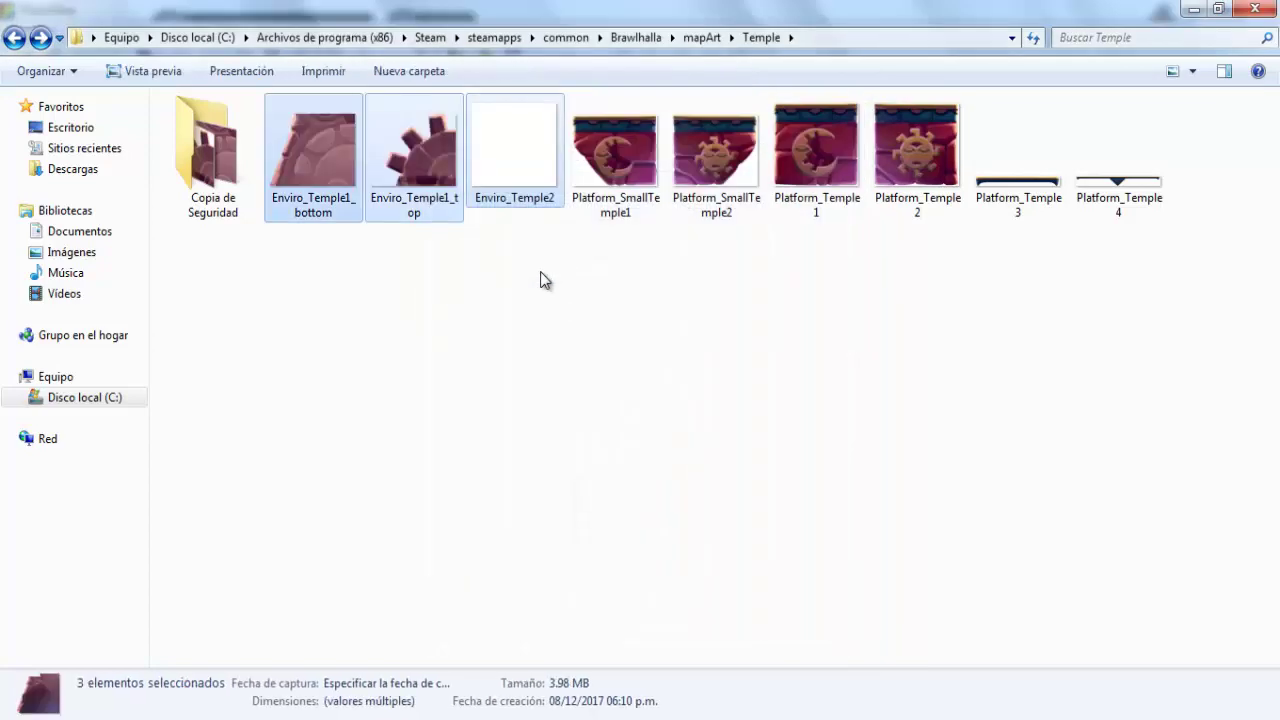
# Step: Open the three restored images in PhotoFiltre, clear Enviro_Temple2.png, make white transparent with tolerance 0, and save it
pyautogui.moveTo(337, 174); pyautogui.dragTo(614, 349)
pyautogui.rightClick(350, 268)
pyautogui.click(412, 418)
pyautogui.click(299, 57)
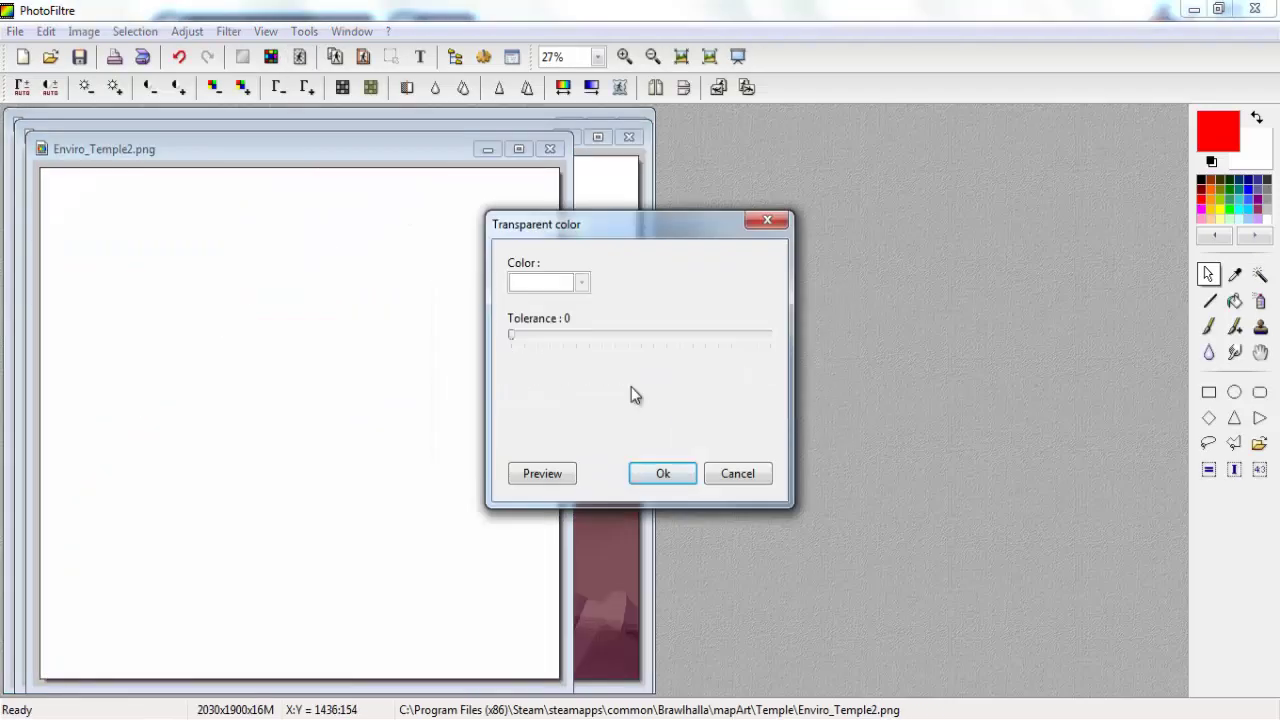
pyautogui.click(661, 473)
pyautogui.rightClick(338, 345)
pyautogui.click(376, 357)
pyautogui.click(654, 473)
# Step: Clear Enviro_Temple1_top.png, make its white transparent with the 256-color reduction, and save it over the original
pyautogui.rightClick(333, 453)
pyautogui.click(370, 289)
pyautogui.click(299, 57)
pyautogui.click(661, 473)
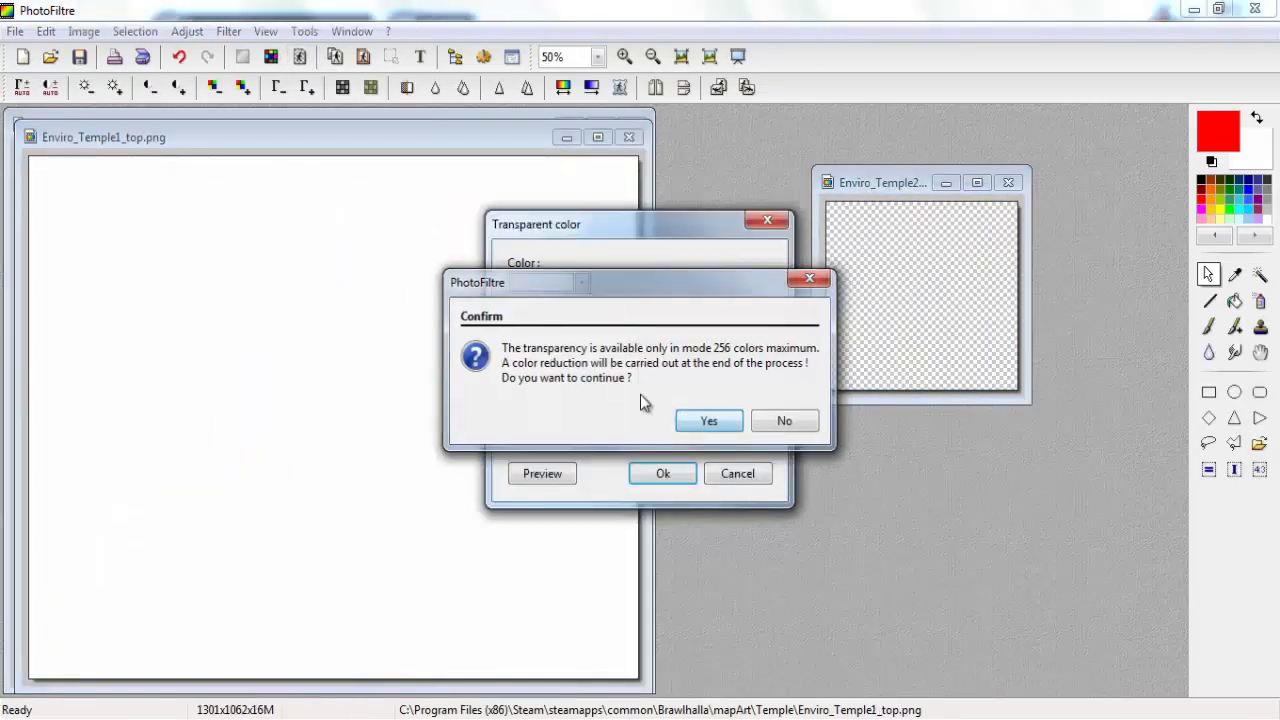
pyautogui.click(708, 420)
pyautogui.rightClick(366, 326)
pyautogui.click(404, 338)
pyautogui.click(654, 473)
# Step: Clear Enviro_Temple1_bottom.png, make its white color transparent, and save it over the original
pyautogui.rightClick(336, 342)
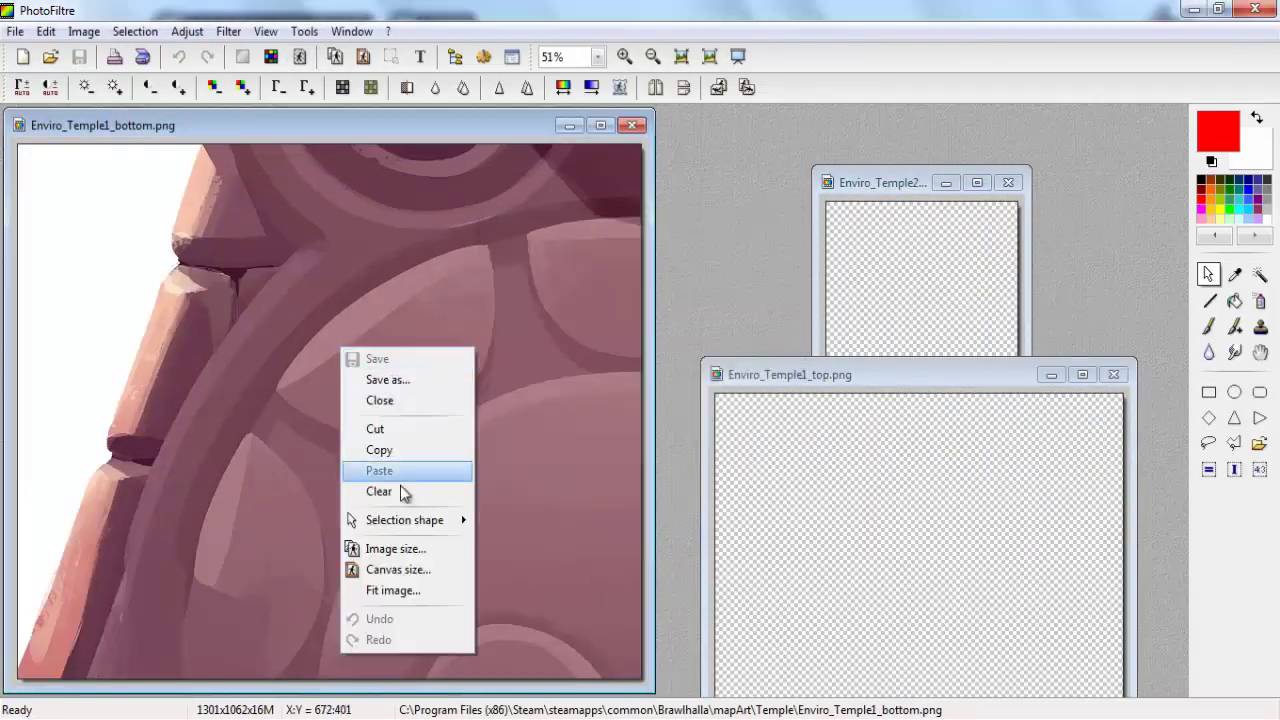
pyautogui.click(406, 492)
pyautogui.click(299, 56)
pyautogui.click(662, 473)
pyautogui.hotkey('ctrl', 's')
pyautogui.click(663, 474)
# Step: Switch to Brawlhalla, leave the current match and start a new training match on Small Grumpy Temple
pyautogui.hotkey('alt', 'Tab')
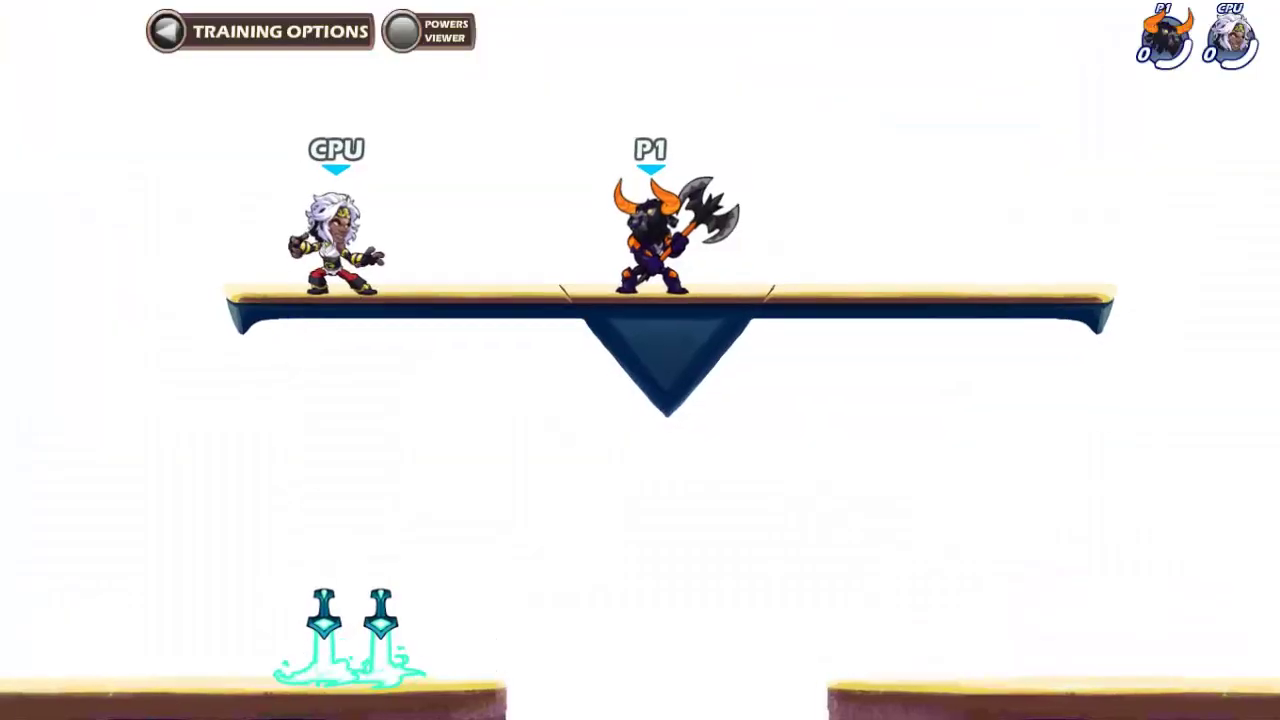
pyautogui.press('Escape')
pyautogui.press('Up')
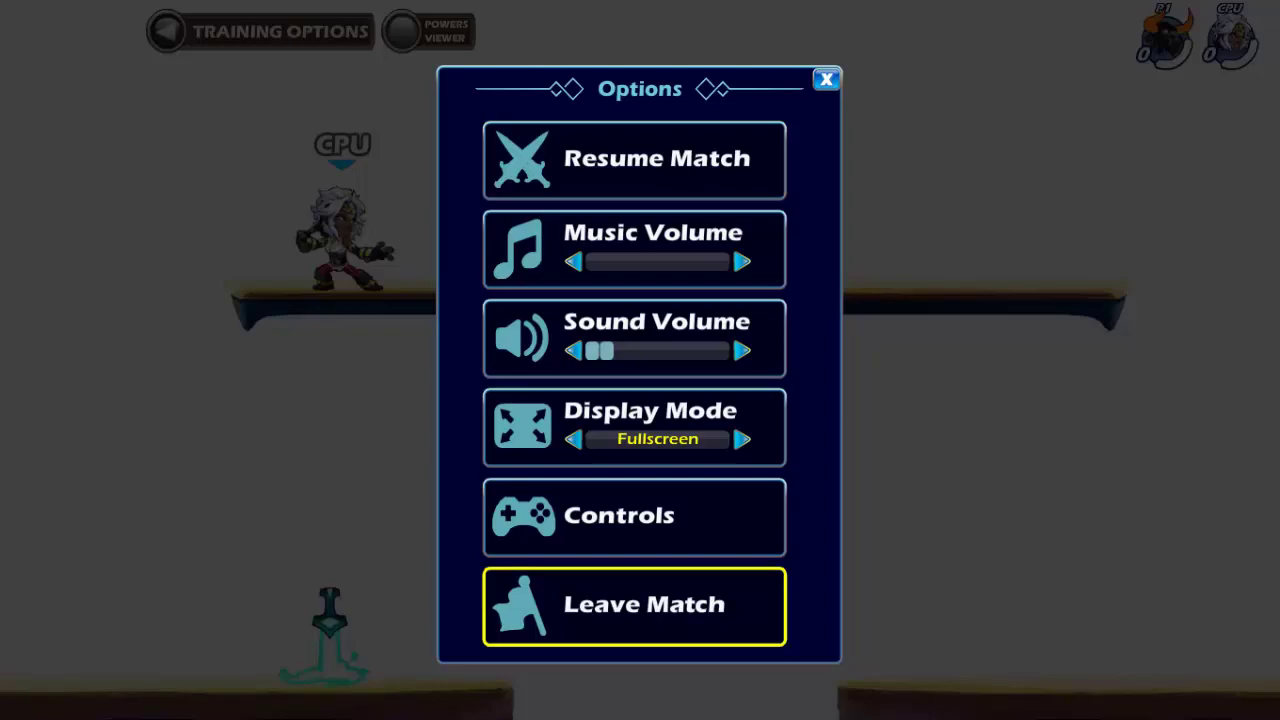
pyautogui.press('Return')
pyautogui.press('Return')
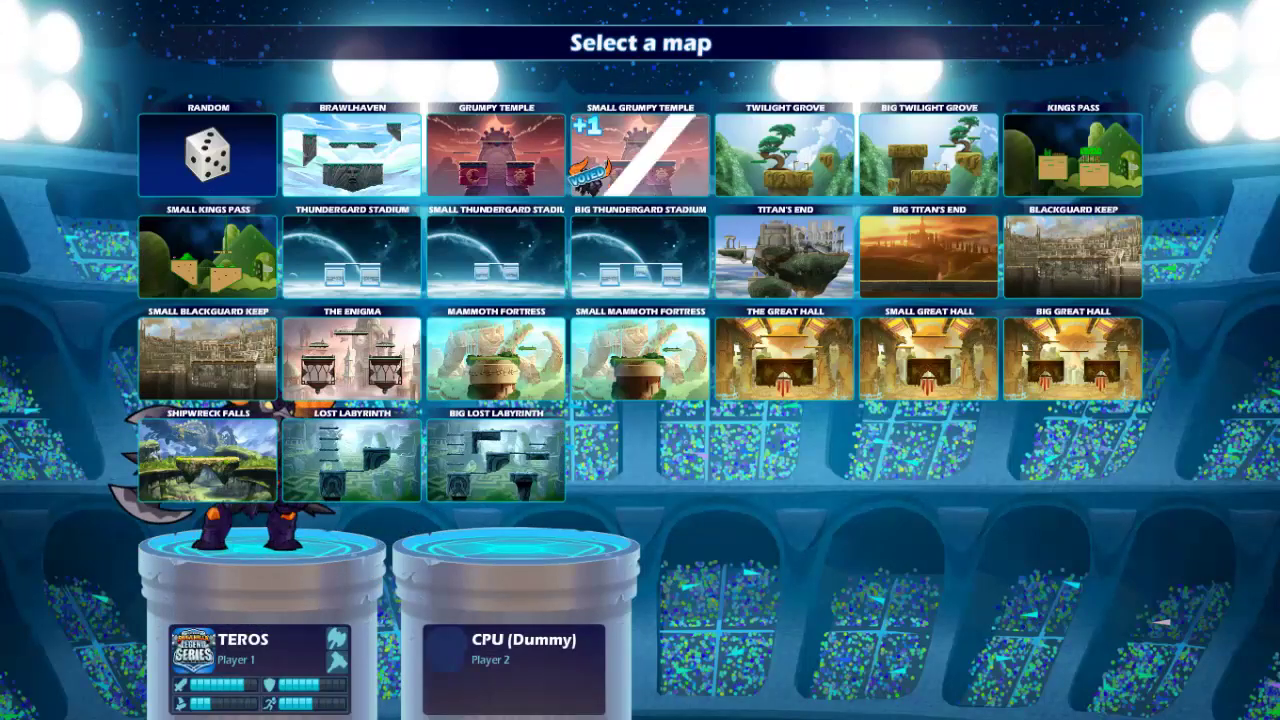
pyautogui.press('Return')
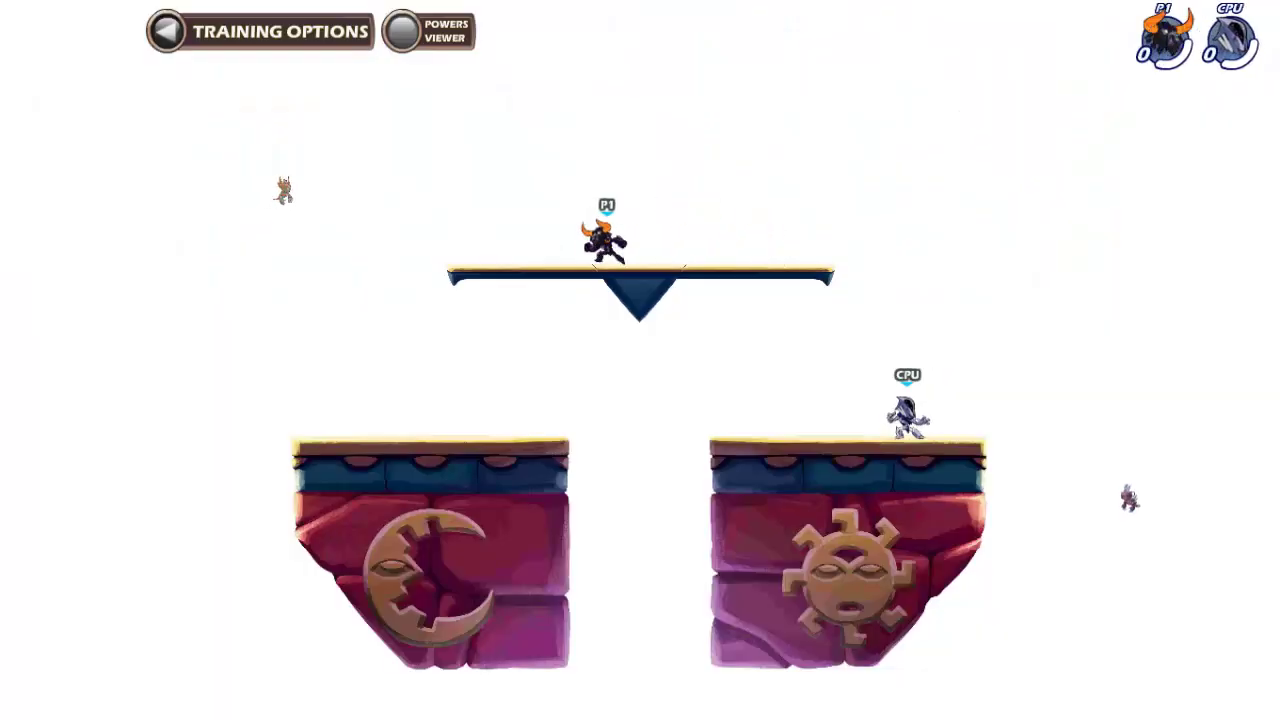
# Step: Move P1 down to the sun platform and attack the CPU, checking how the stage looks against the blank background
pyautogui.press('s')
pyautogui.press('a')
pyautogui.press('space')
pyautogui.press('d')
pyautogui.press('space')
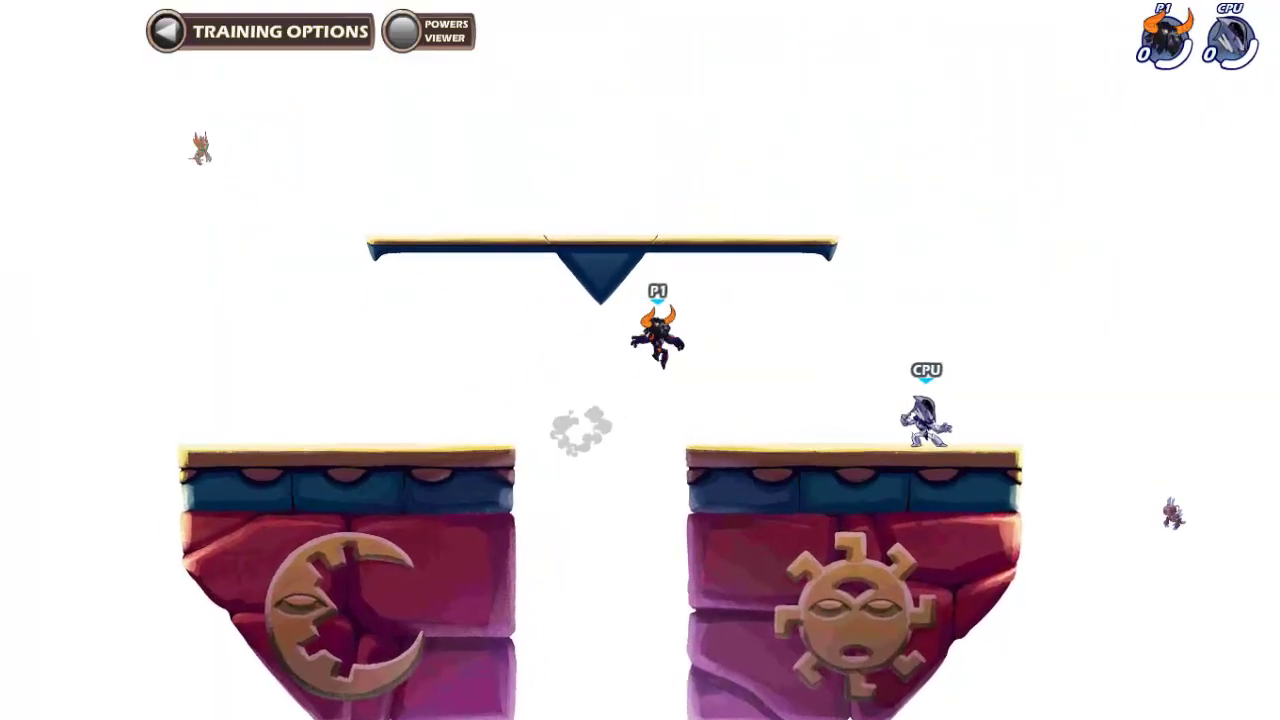
pyautogui.press('d')
pyautogui.press('l')
pyautogui.press('j')
pyautogui.press('space')
pyautogui.press('j')
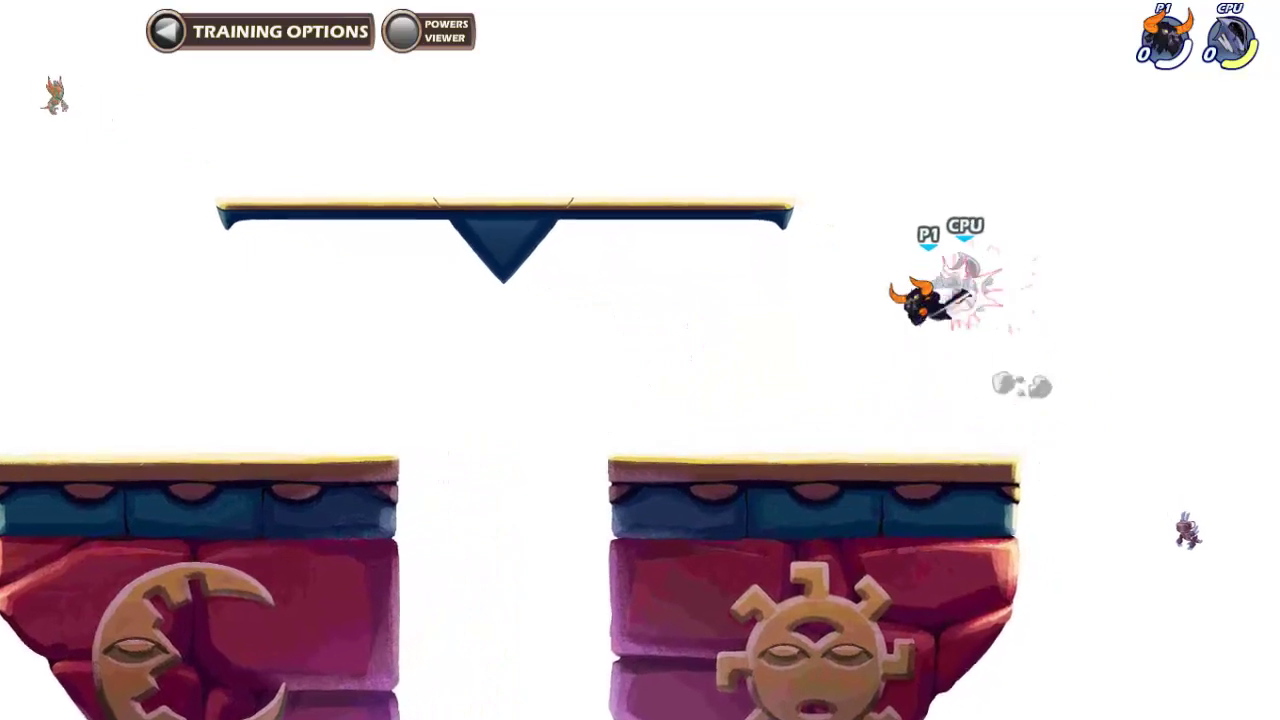
pyautogui.press('d')
pyautogui.press('a')
pyautogui.press('space')
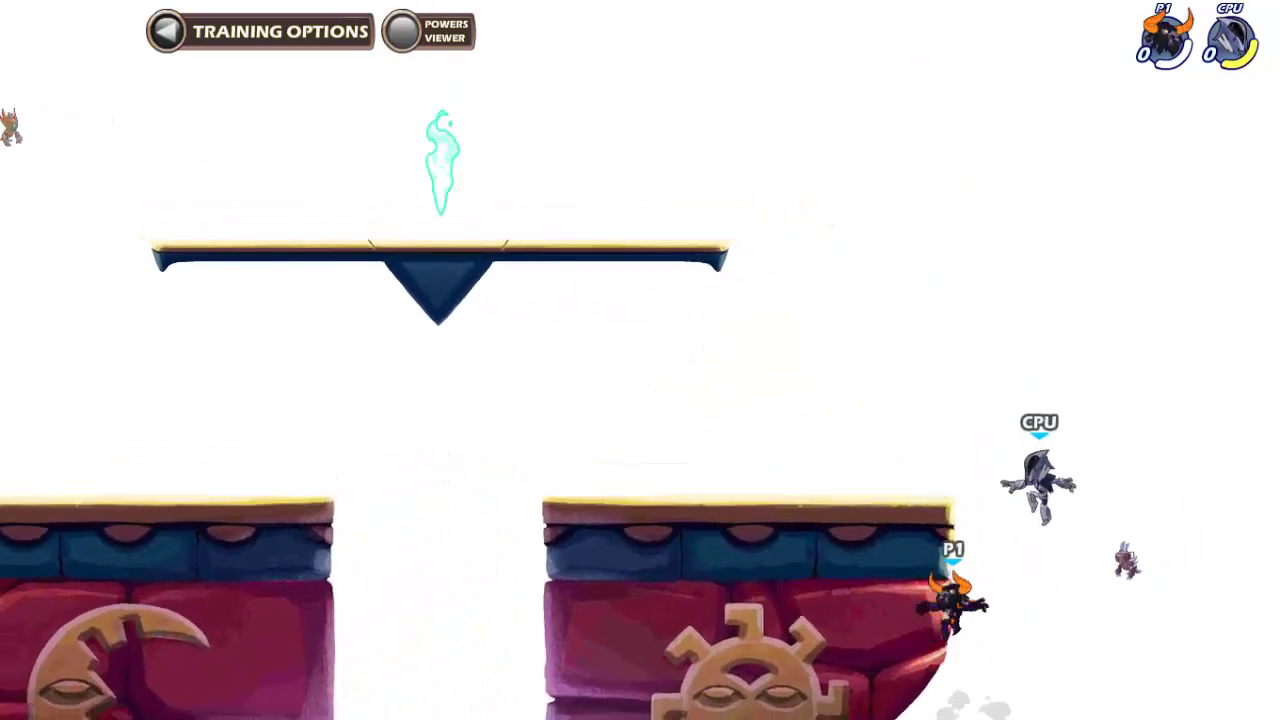
pyautogui.press('space')
pyautogui.press('d')
pyautogui.press('a')
pyautogui.press('space')
pyautogui.press('l')
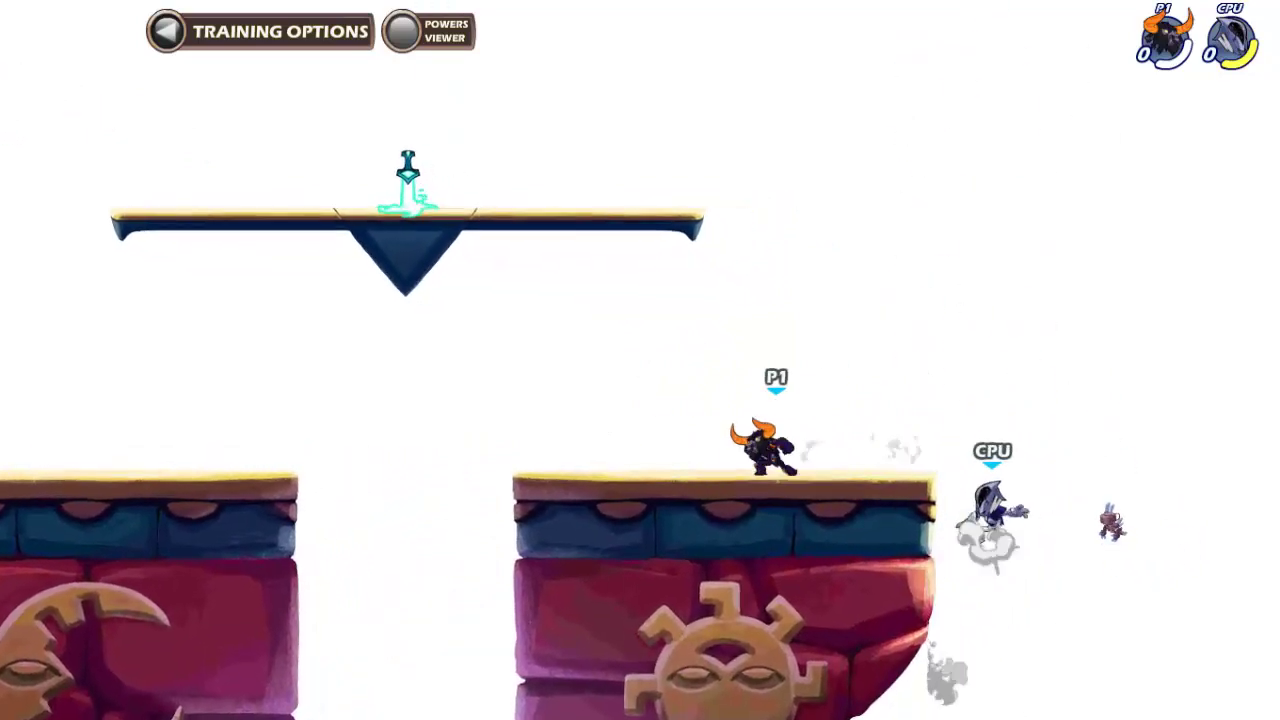
# Step: Take P1 across the gap and jump around the outer side of the moon platform to examine the background there
pyautogui.press('Left')
pyautogui.press('Right')
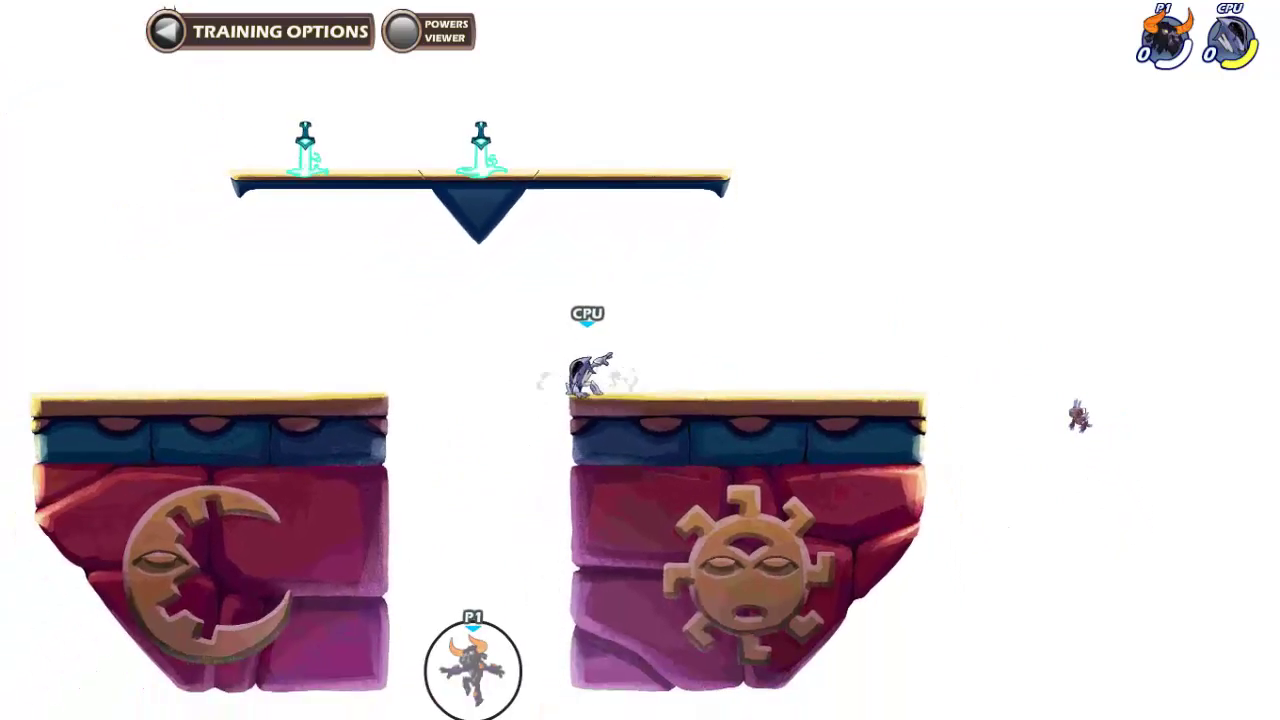
pyautogui.press('Left')
pyautogui.press('space')
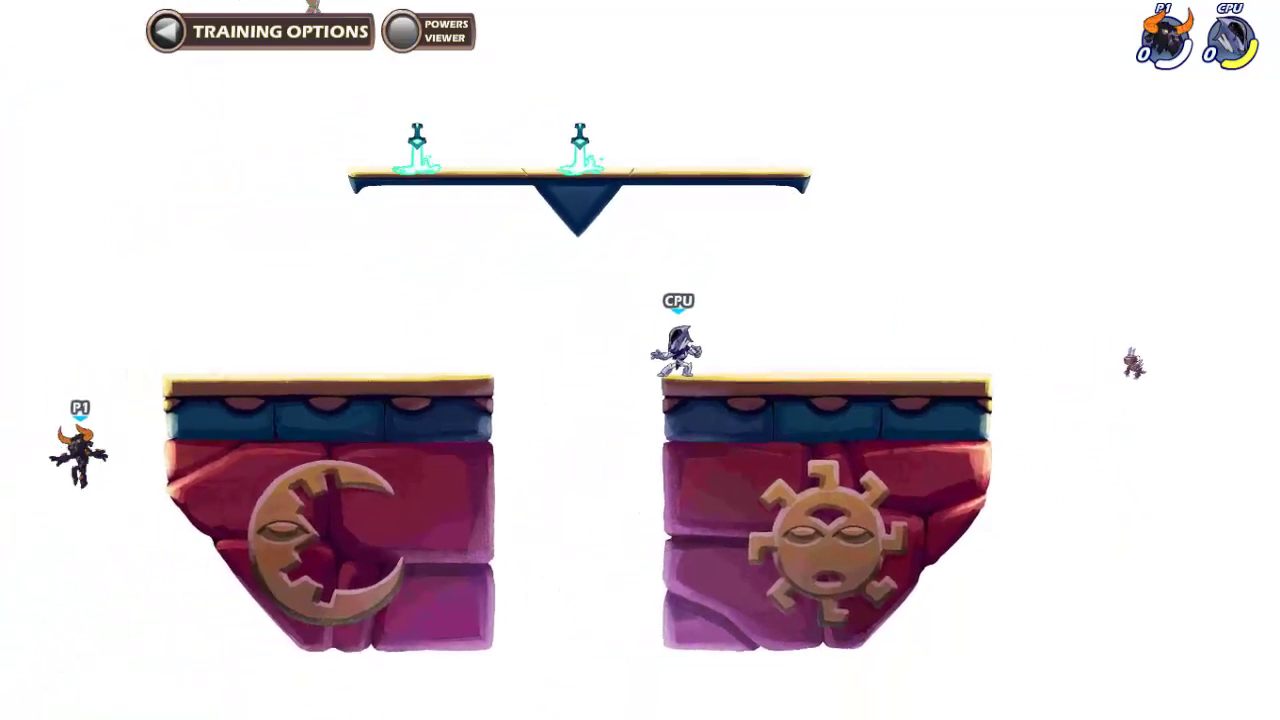
pyautogui.press('Right')
pyautogui.press('l')
pyautogui.press('space')
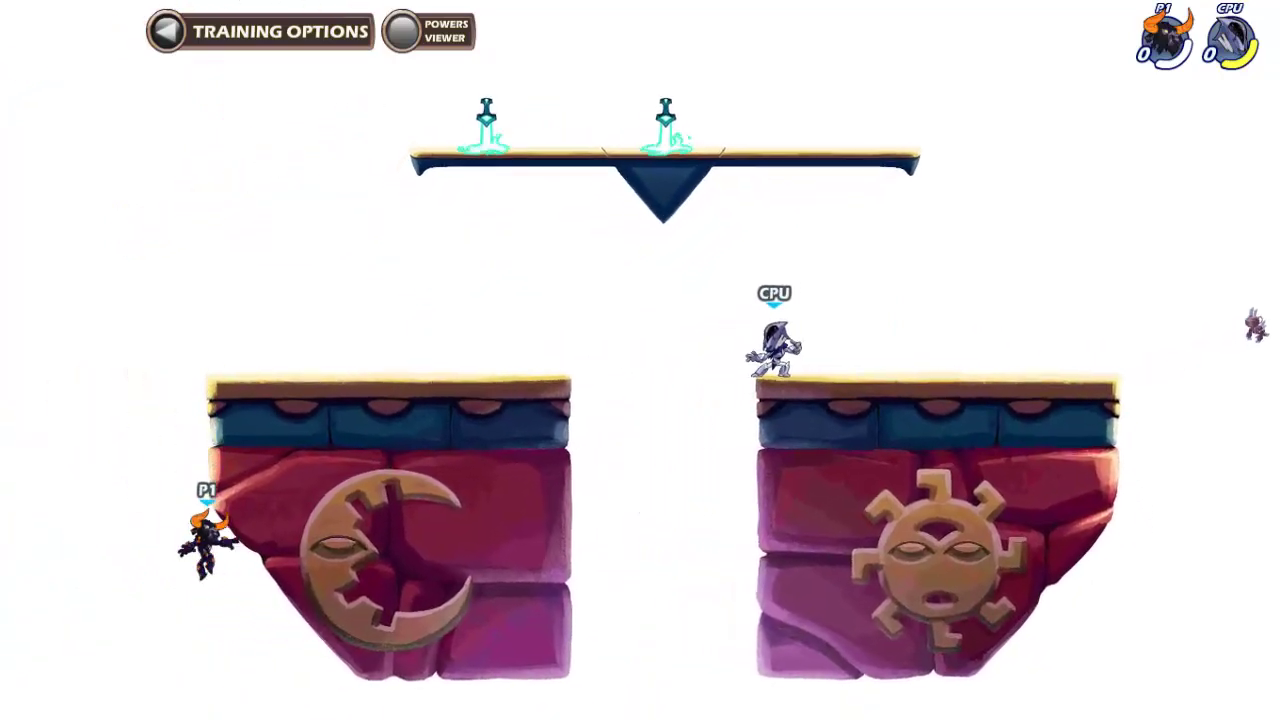
pyautogui.press('Right')
pyautogui.press('space')
pyautogui.press('Left')
pyautogui.press('space')
pyautogui.press('Right')
pyautogui.press('Left')
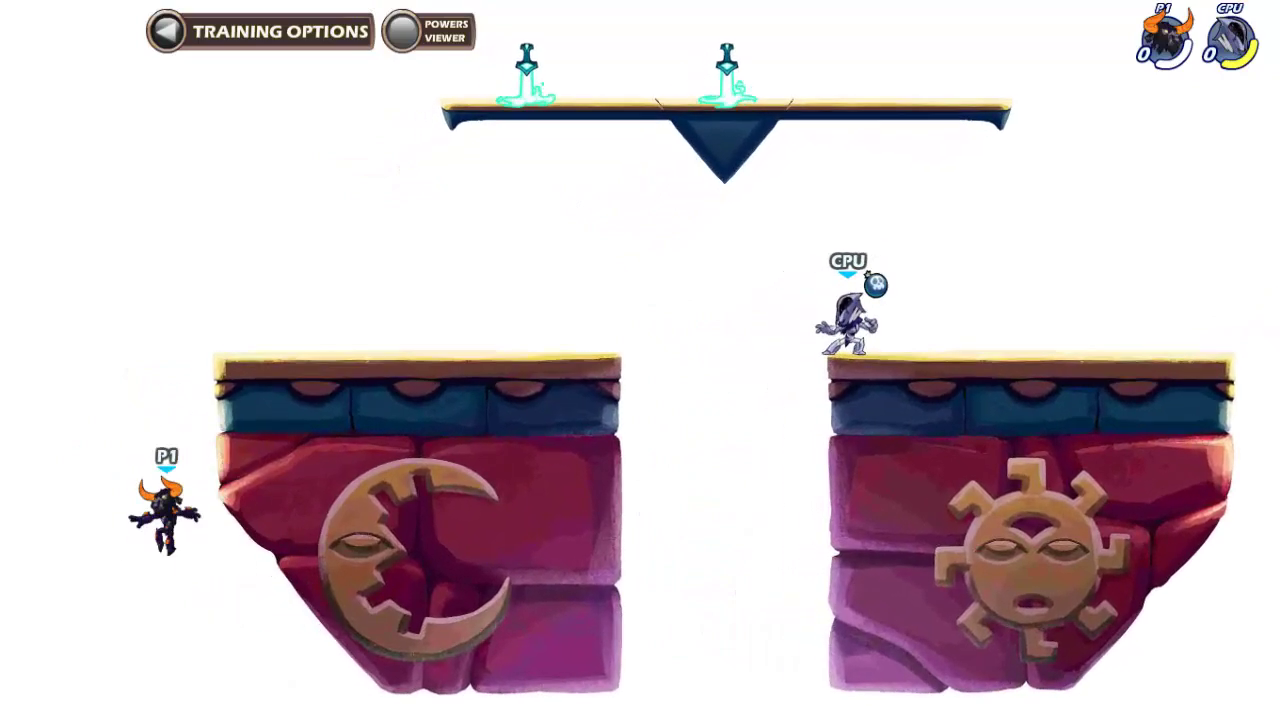
pyautogui.press('space')
pyautogui.press('Right')
pyautogui.press('space')
pyautogui.press('space')
pyautogui.press('space')
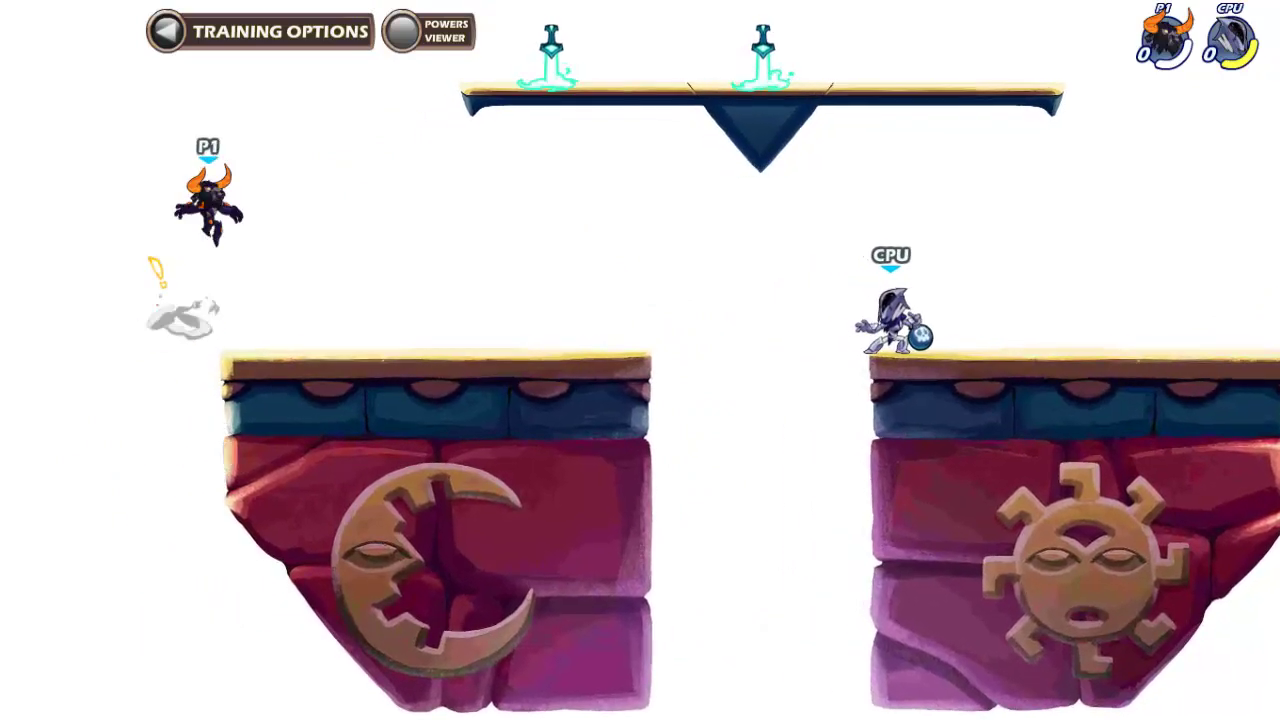
pyautogui.press('Right')
pyautogui.press('Left')
pyautogui.press('space')
pyautogui.press('space')
pyautogui.press('Right')
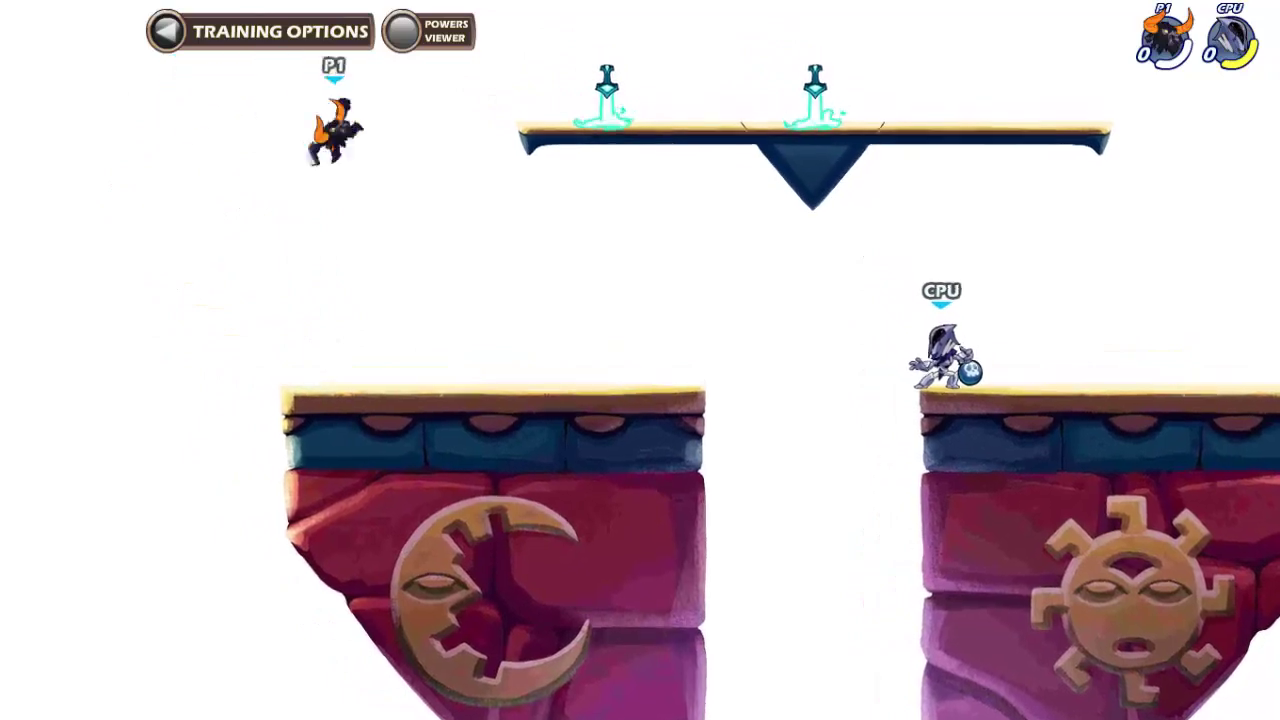
# Step: Pick up the weapon on the upper platform and bring P1 to the sun platform to attack the CPU
pyautogui.press('space')
pyautogui.press('Right')
pyautogui.press('c')
pyautogui.press('Down')
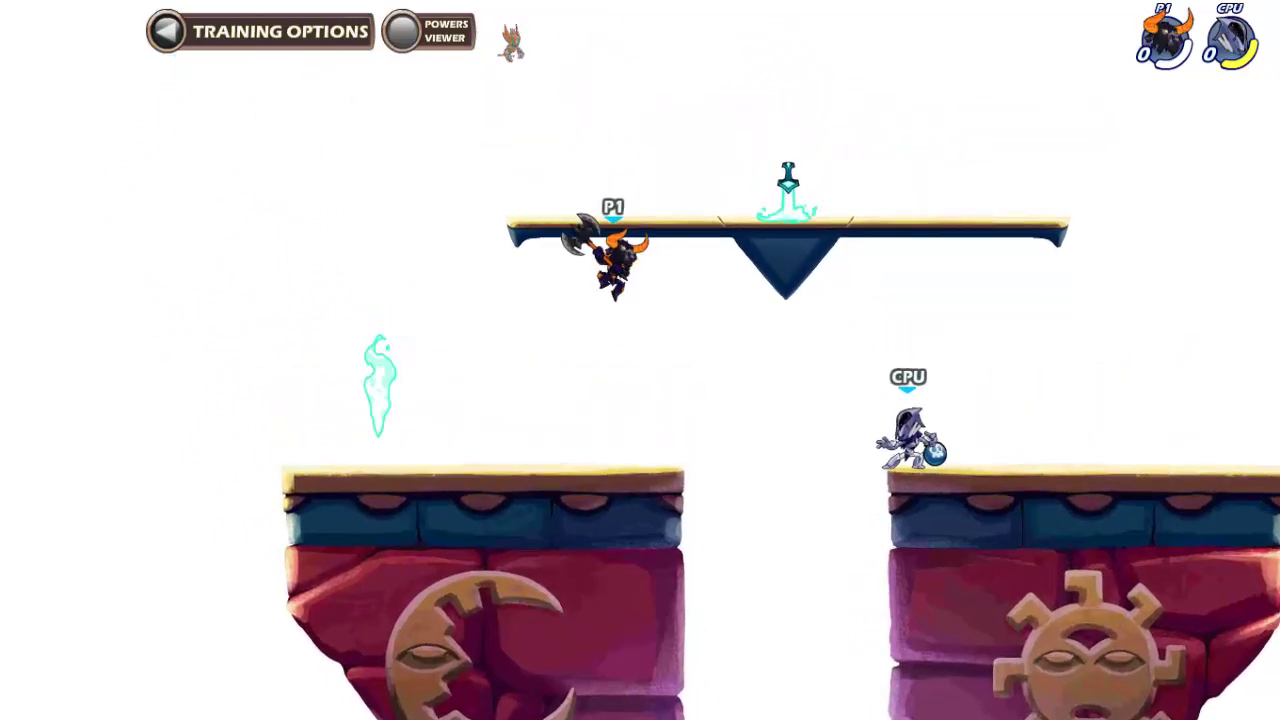
pyautogui.press('Right')
pyautogui.press('space')
pyautogui.press('Left')
pyautogui.press('c')
pyautogui.press('space')
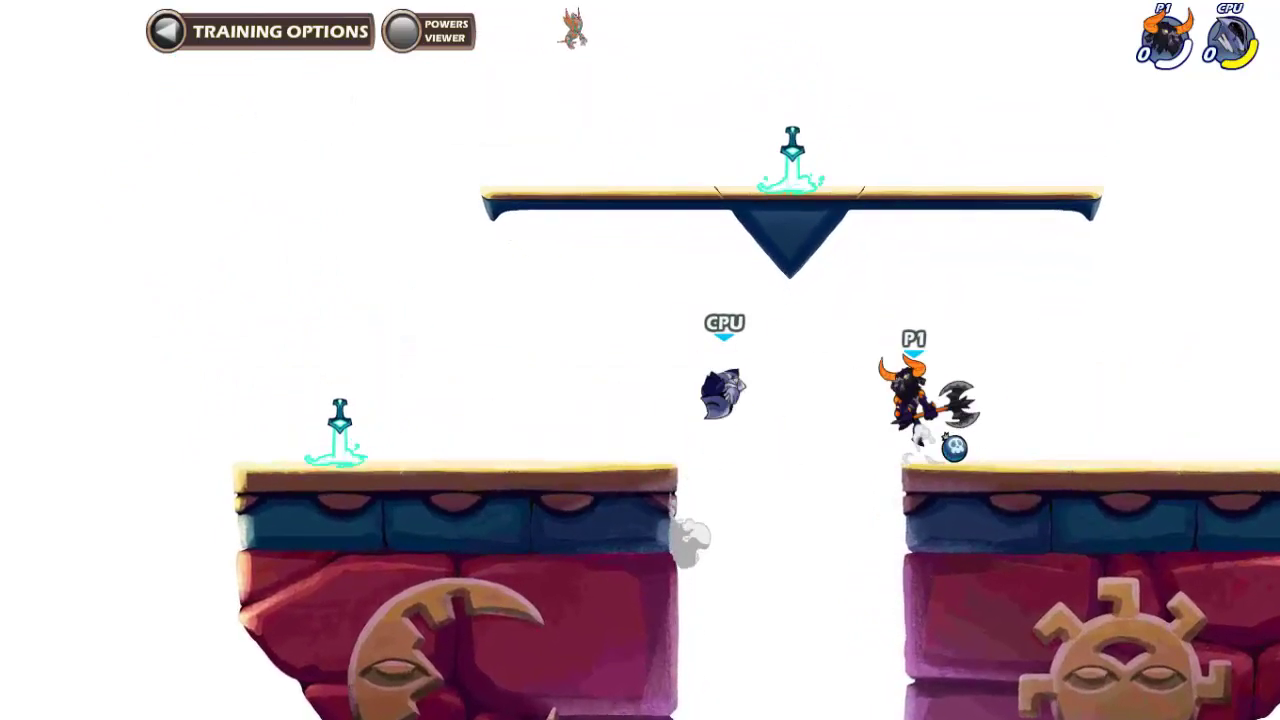
# Step: Chase the CPU to the moon platform, attack with the axe and return P1 to that platform
pyautogui.press('Left')
pyautogui.press('space')
pyautogui.press('space')
pyautogui.press('Right')
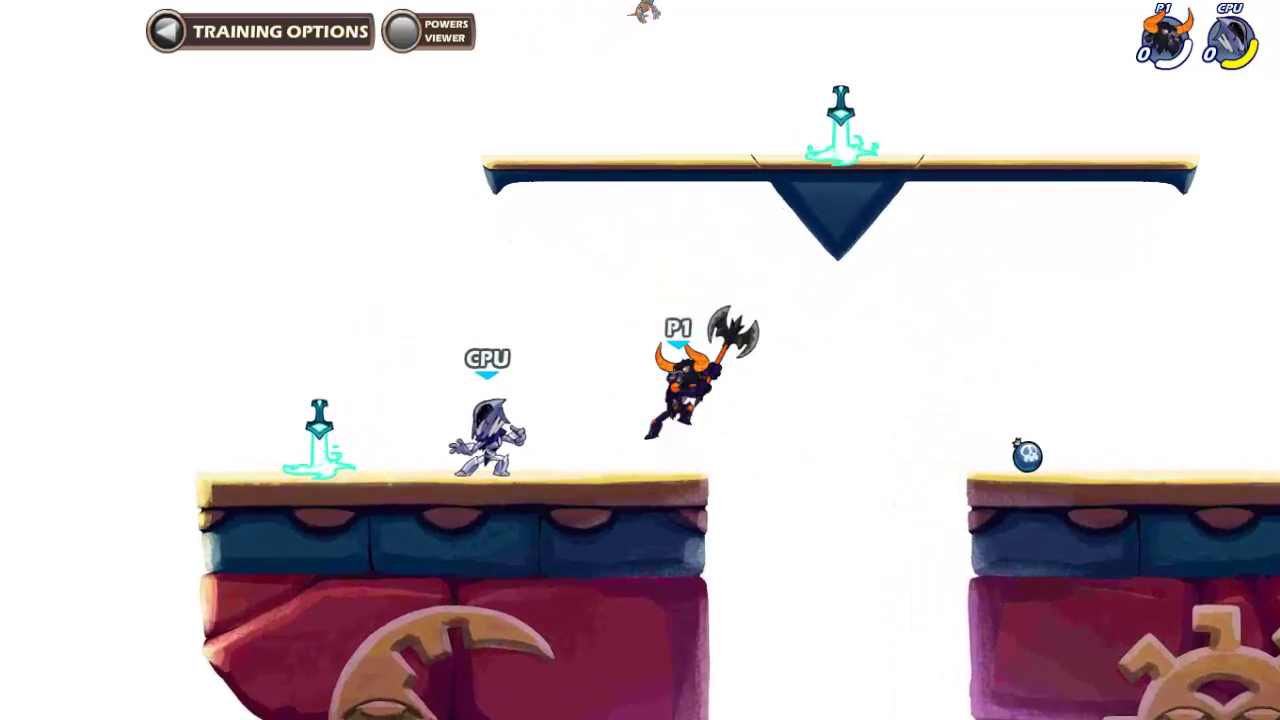
pyautogui.press('Left')
pyautogui.press('c')
pyautogui.press('space')
pyautogui.press('Right')
pyautogui.press('space')
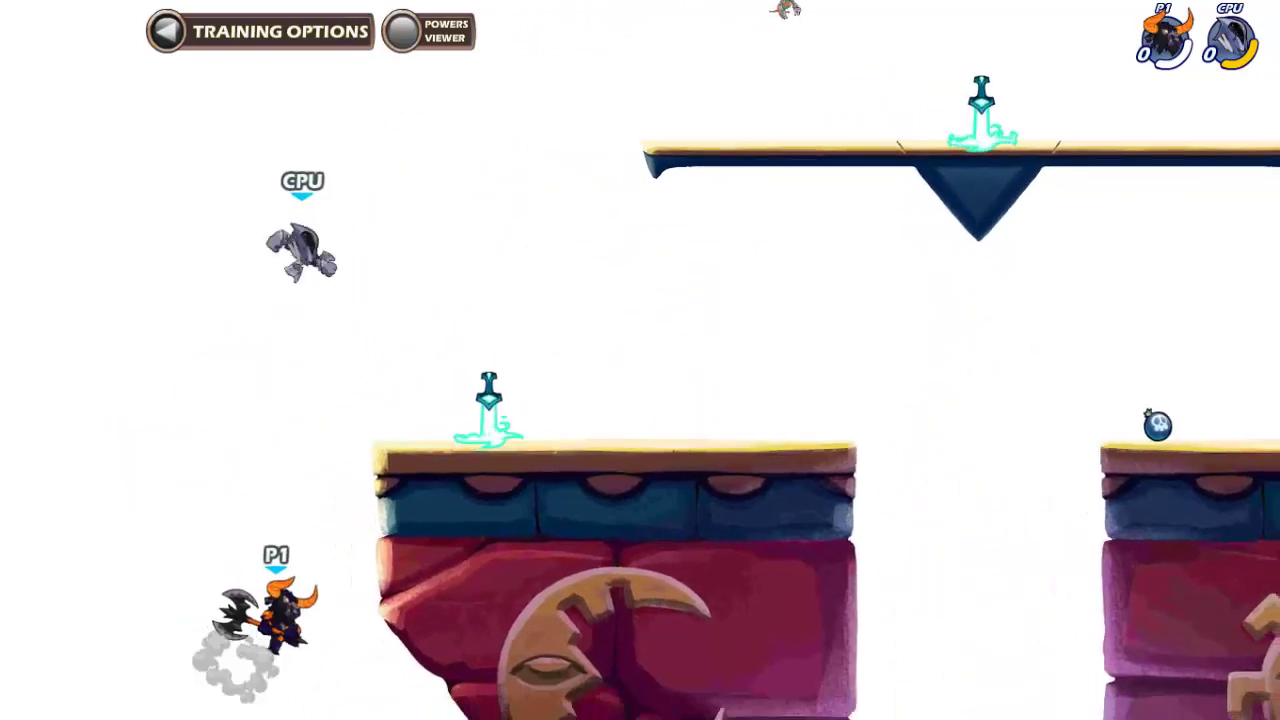
pyautogui.press('Right')
pyautogui.press('space')
pyautogui.press('Left')
pyautogui.press('c')
pyautogui.press('space')
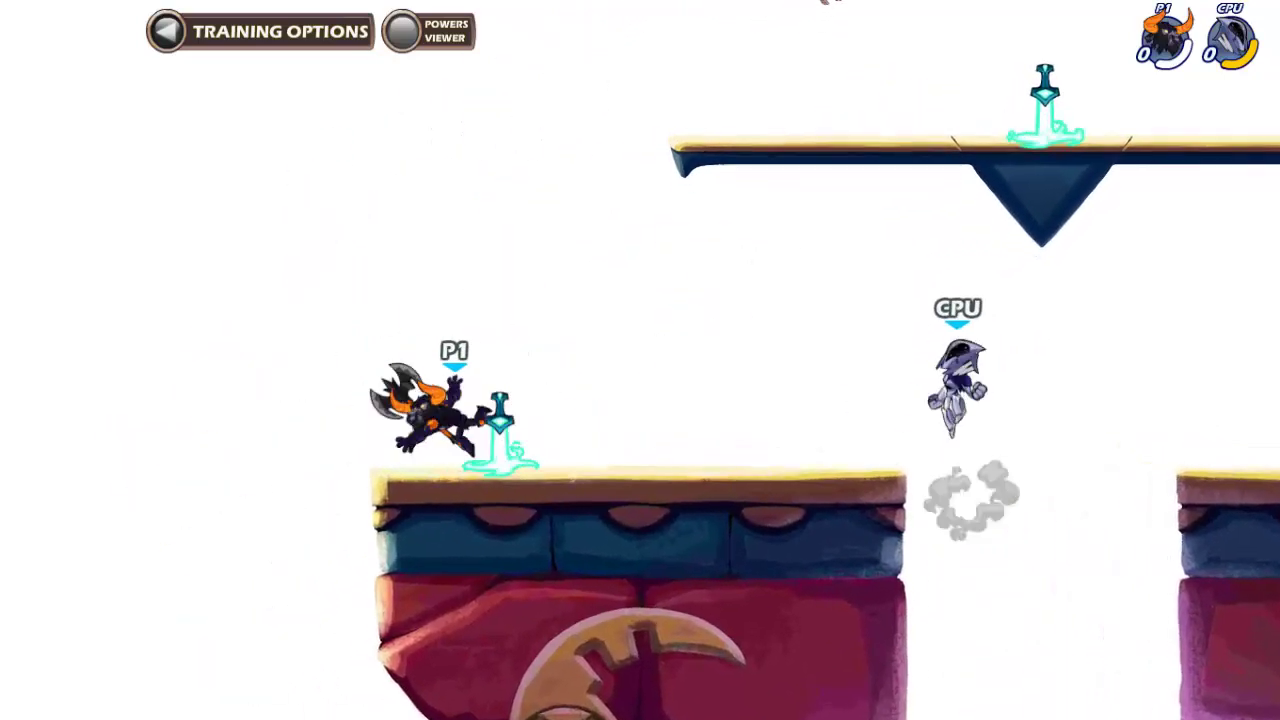
pyautogui.press('c')
pyautogui.press('Right')
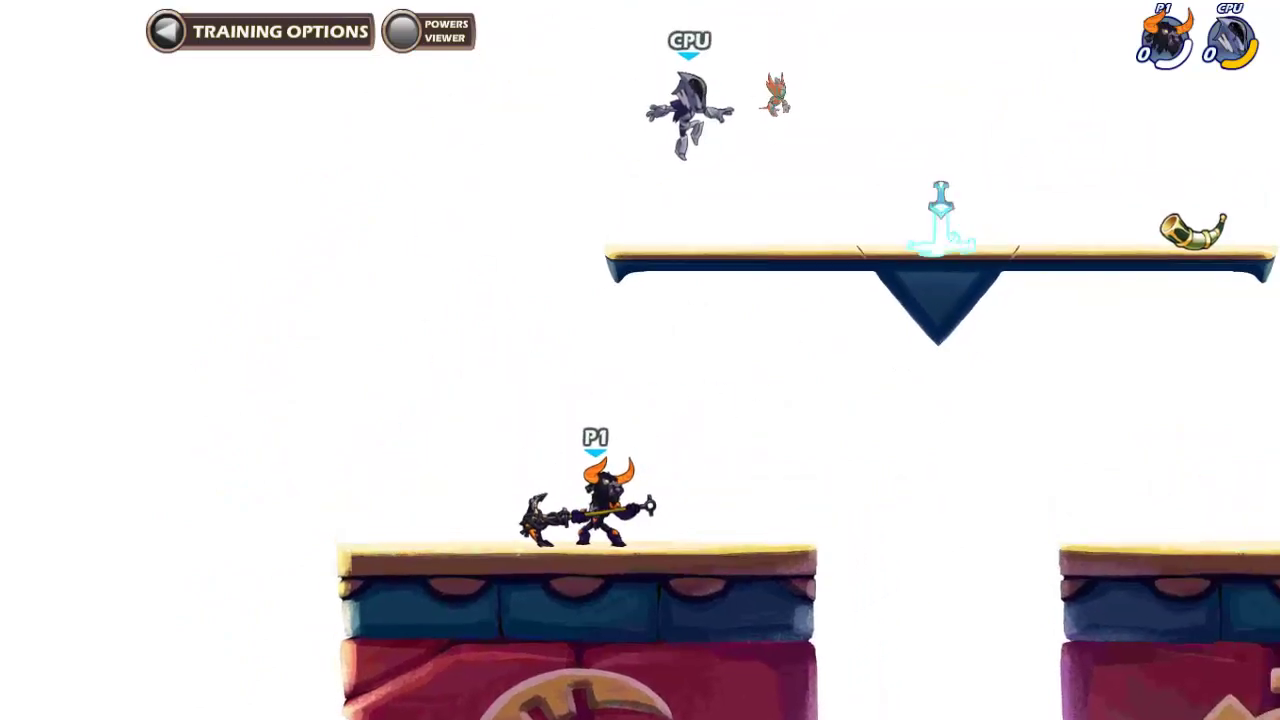
# Step: Leave the training match, switch to the Temple folder and select the two Platform_SmallTemple images with Platform_Temple1 and Platform_Temple2
pyautogui.press('Escape')
pyautogui.press('Return')
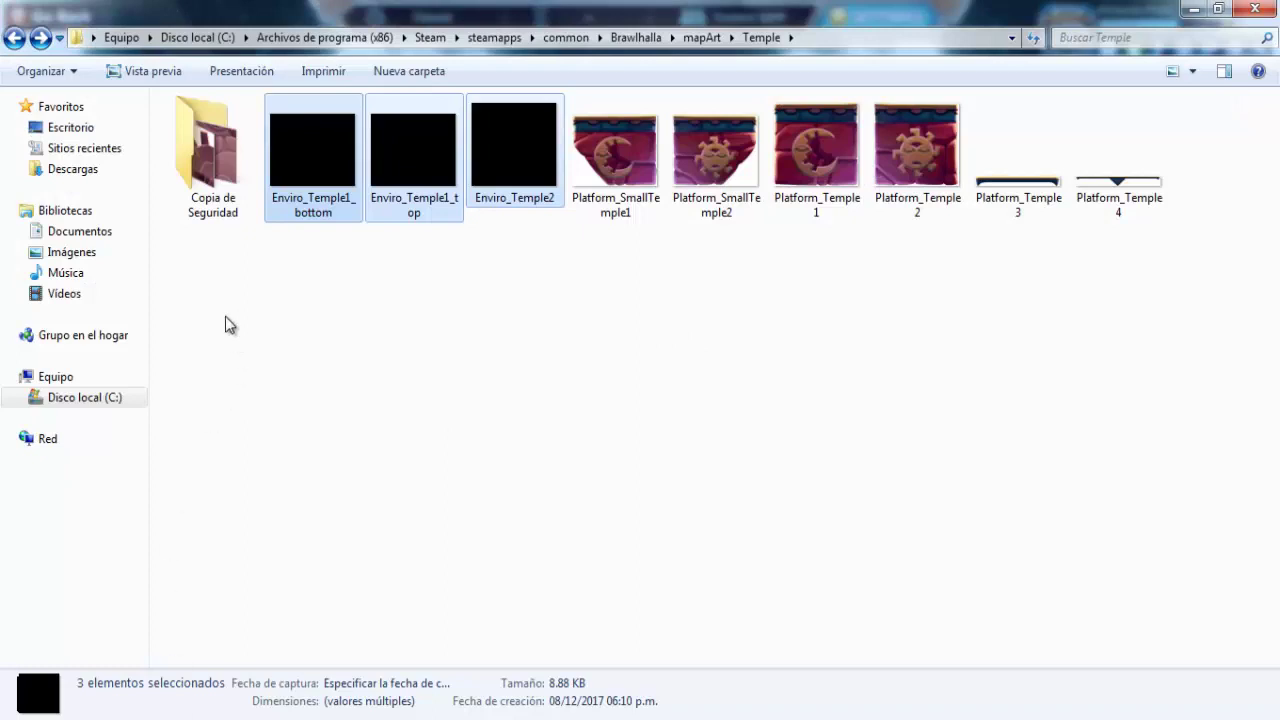
pyautogui.moveTo(945, 252); pyautogui.dragTo(585, 157)
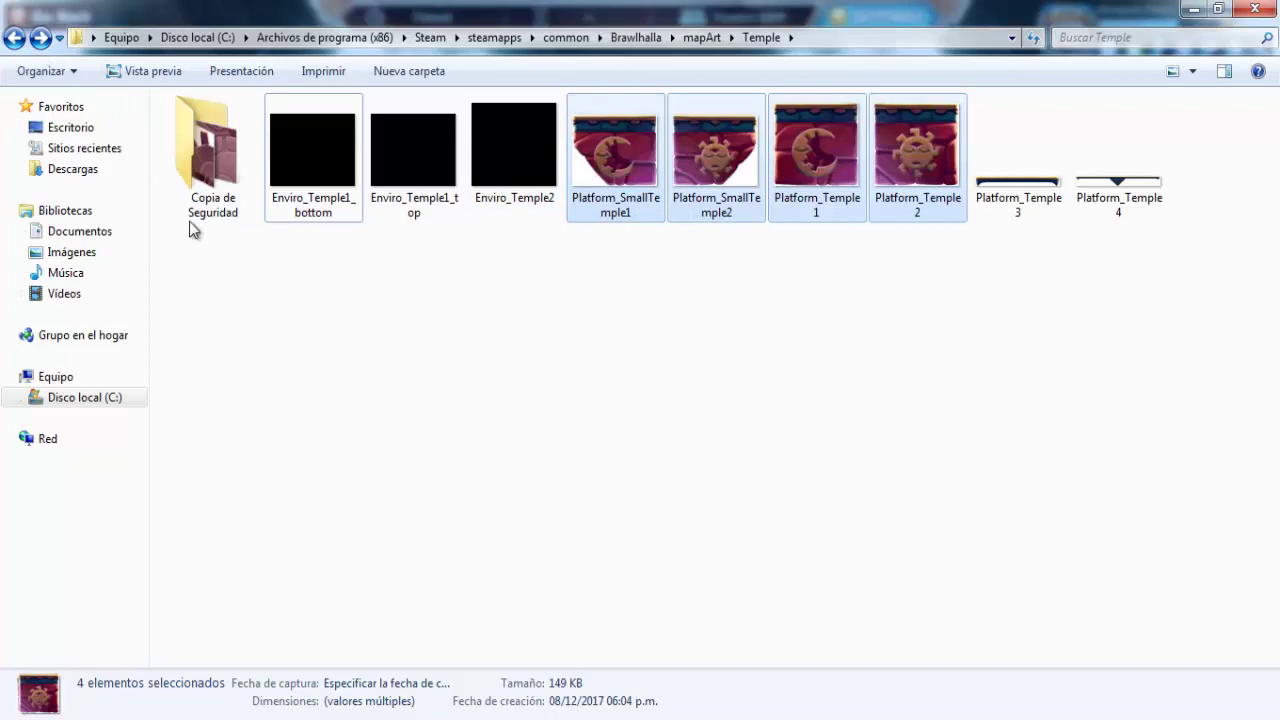
# Step: Go to the Backgrounds folder inside mapArt and open BG_Temple.jpg in PhotoFiltre
pyautogui.click(14, 38)
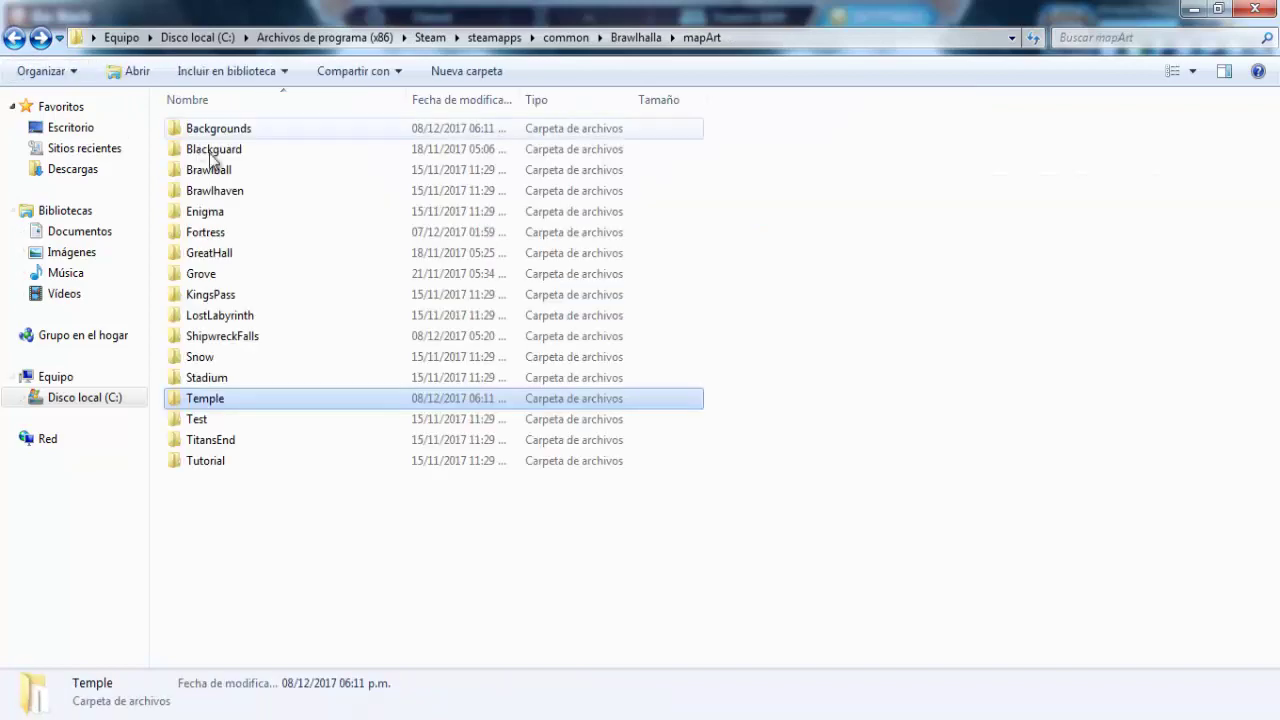
pyautogui.doubleClick(222, 132)
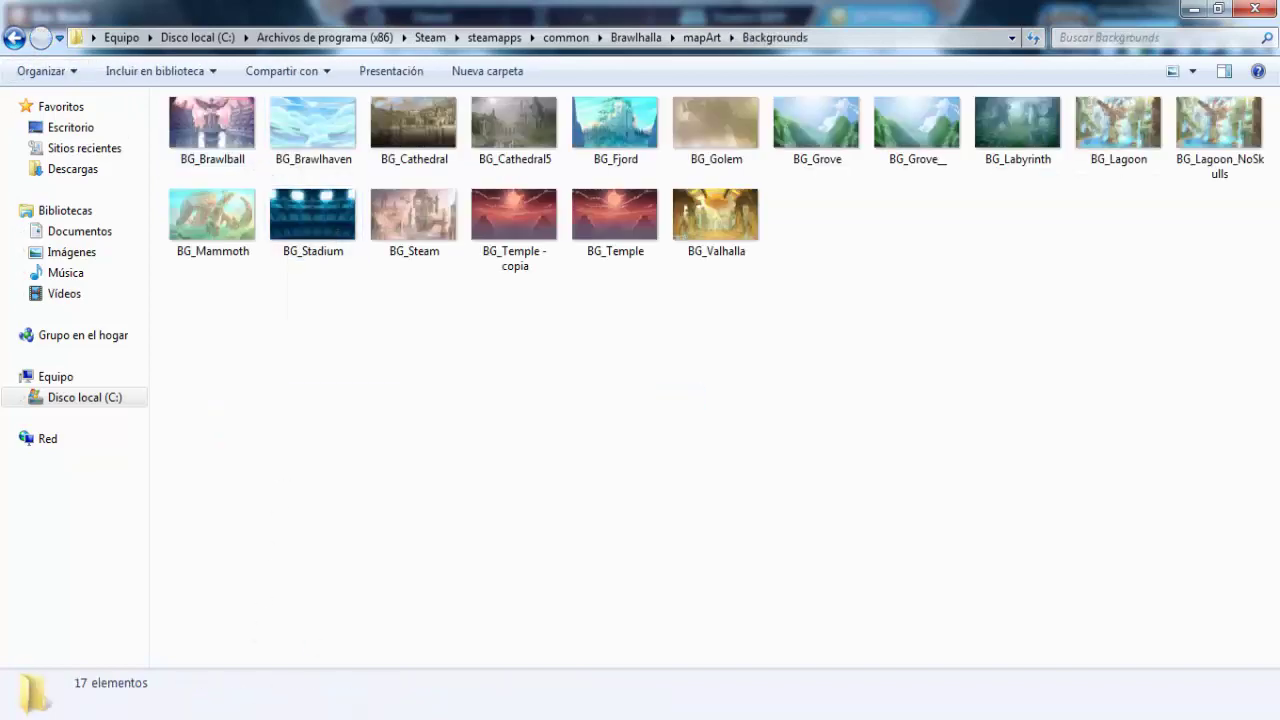
pyautogui.click(310, 719)
pyautogui.hotkey('alt', 'Tab')
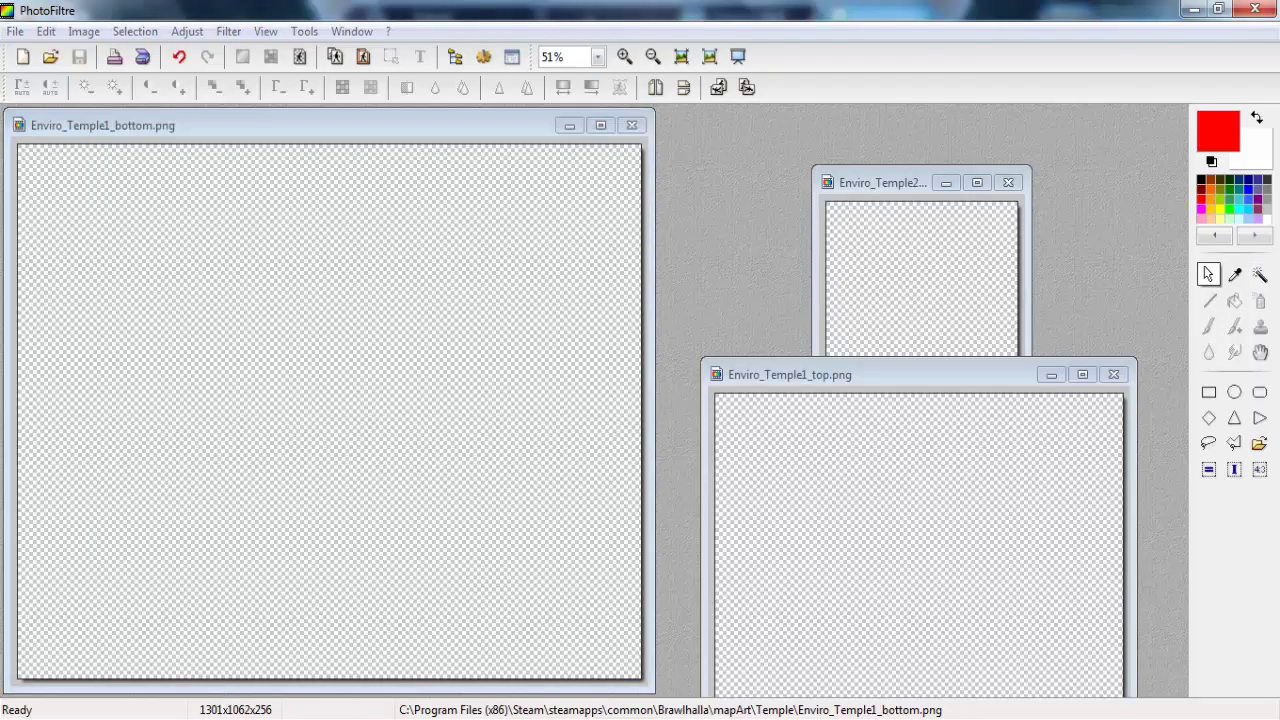
pyautogui.moveTo(583, 252); pyautogui.dragTo(312, 719)
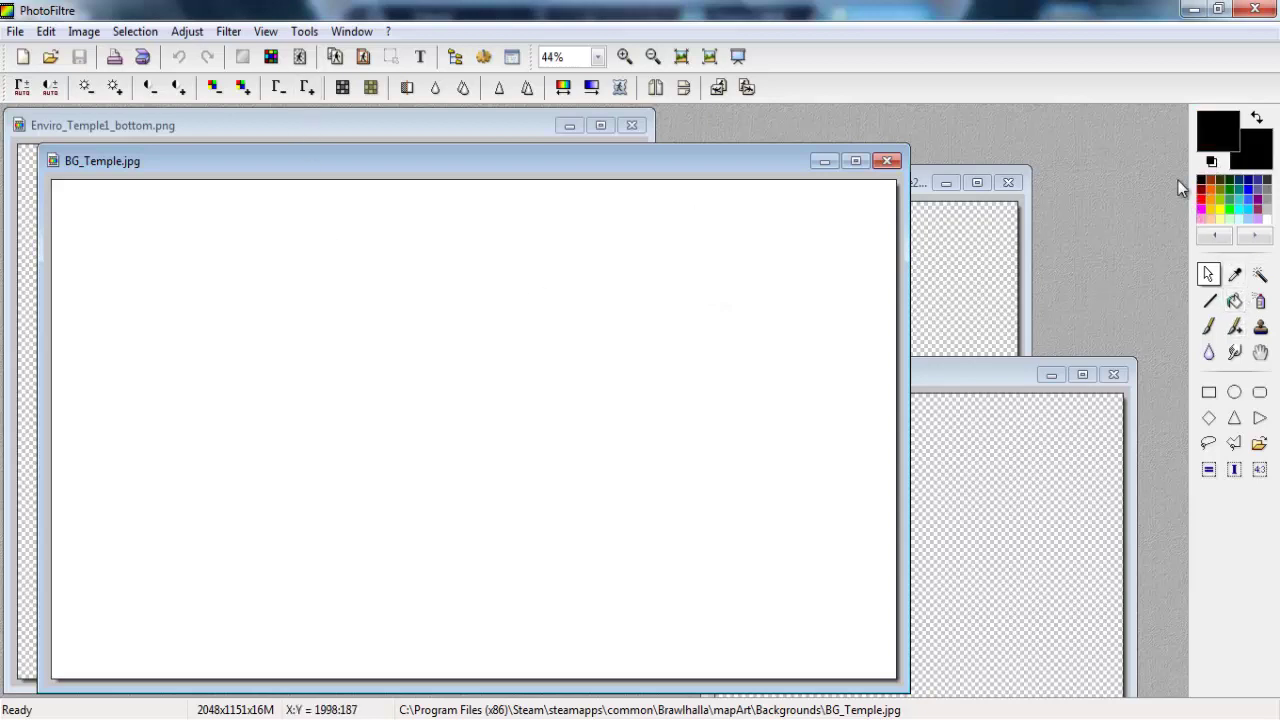
# Step: Clear BG_Temple.jpg to solid black and save it over the original
pyautogui.rightClick(596, 323)
pyautogui.rightClick(445, 405)
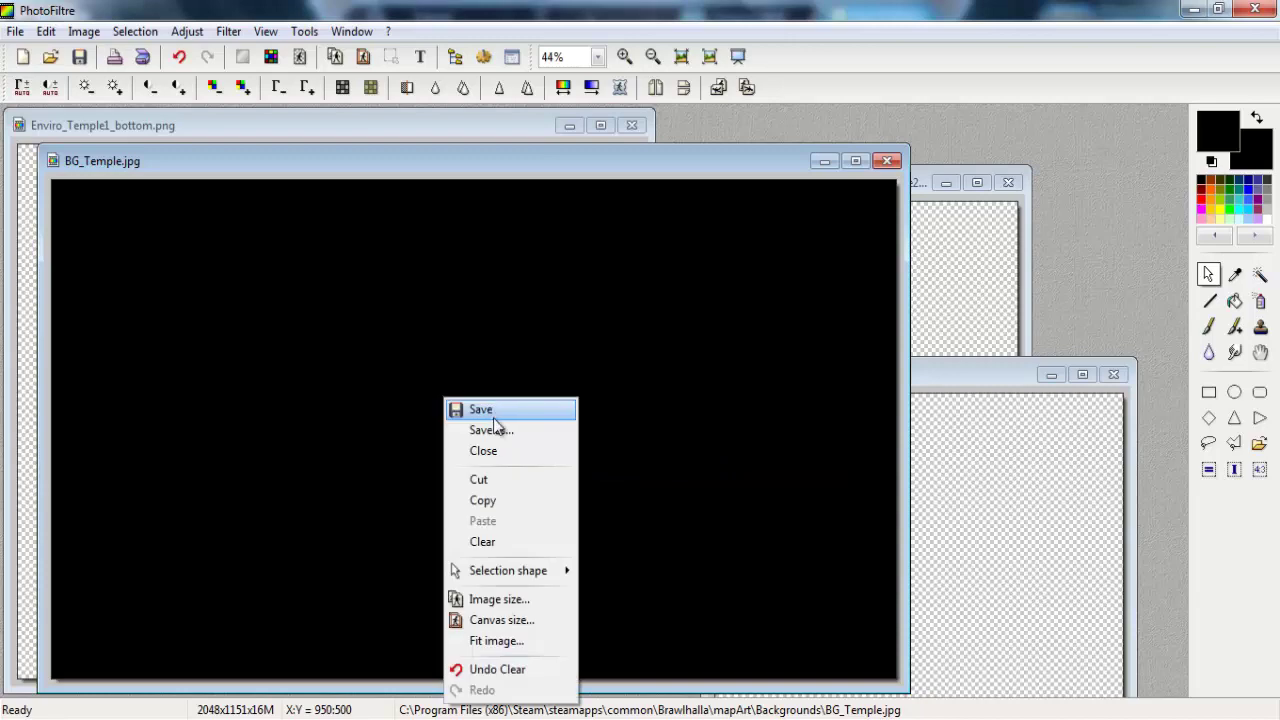
pyautogui.click(485, 409)
pyautogui.click(677, 463)
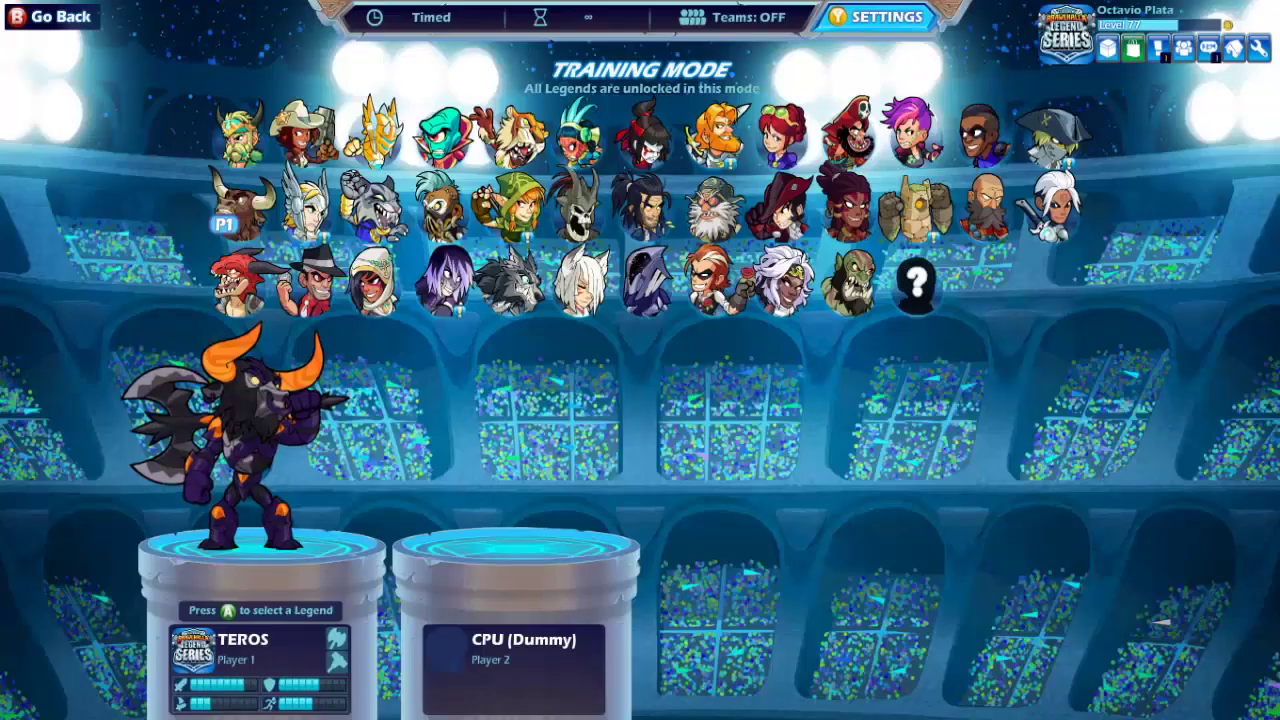
# Step: Switch to Brawlhalla, select Teros and start a new training match on Small Grumpy Temple
pyautogui.press('a')
pyautogui.press('a')
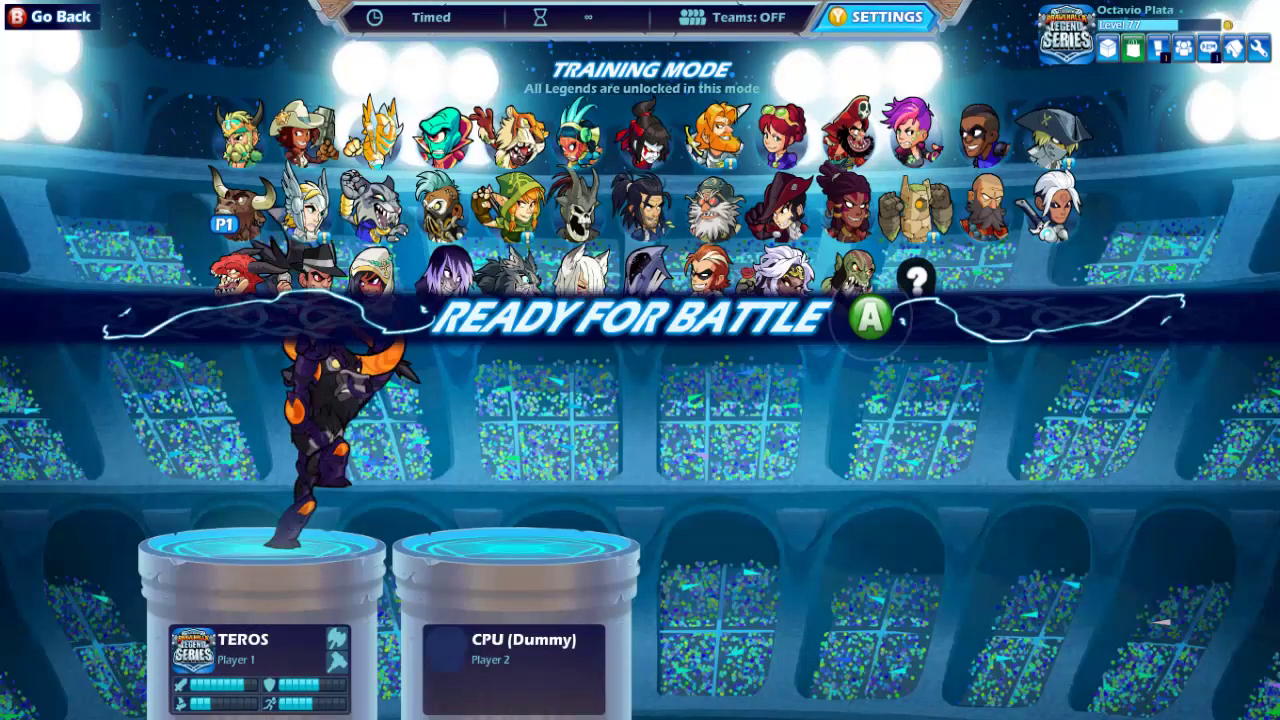
pyautogui.press('Return')
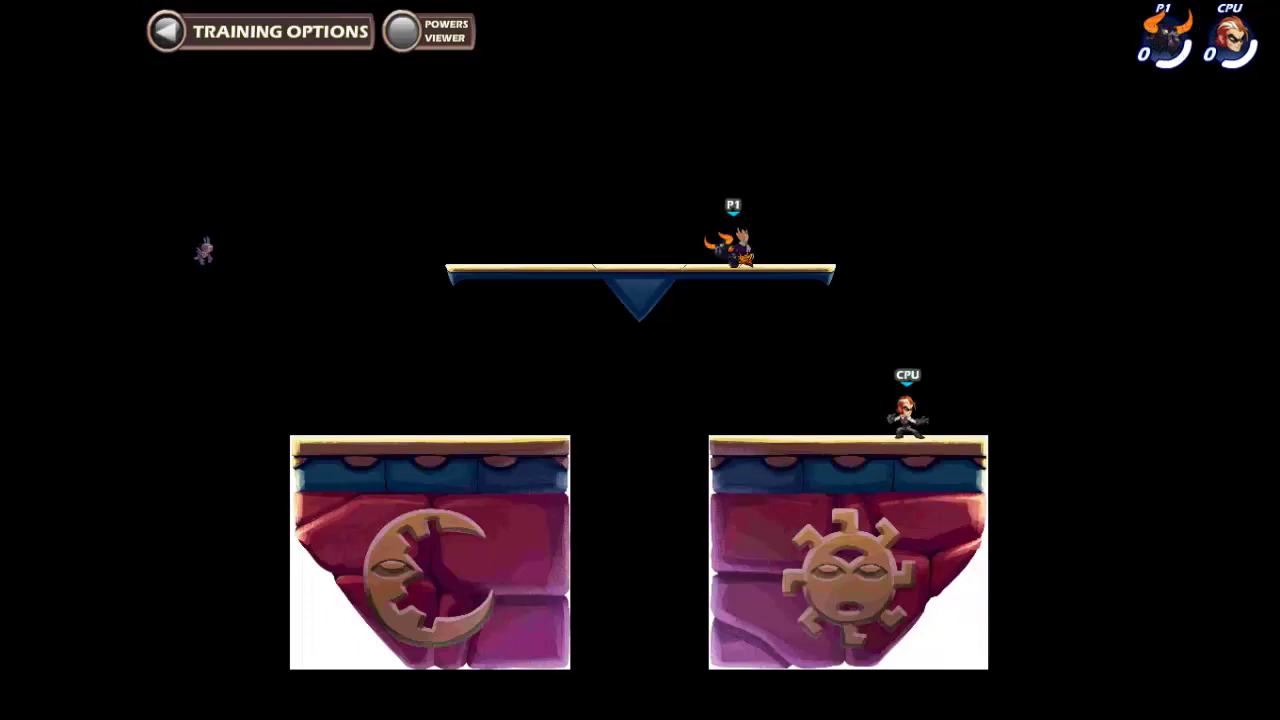
# Step: Move P1 across both temple platforms, hit the CPU and pick up the moon platform's weapon to inspect the black background
pyautogui.press('Left')
pyautogui.press('Down')
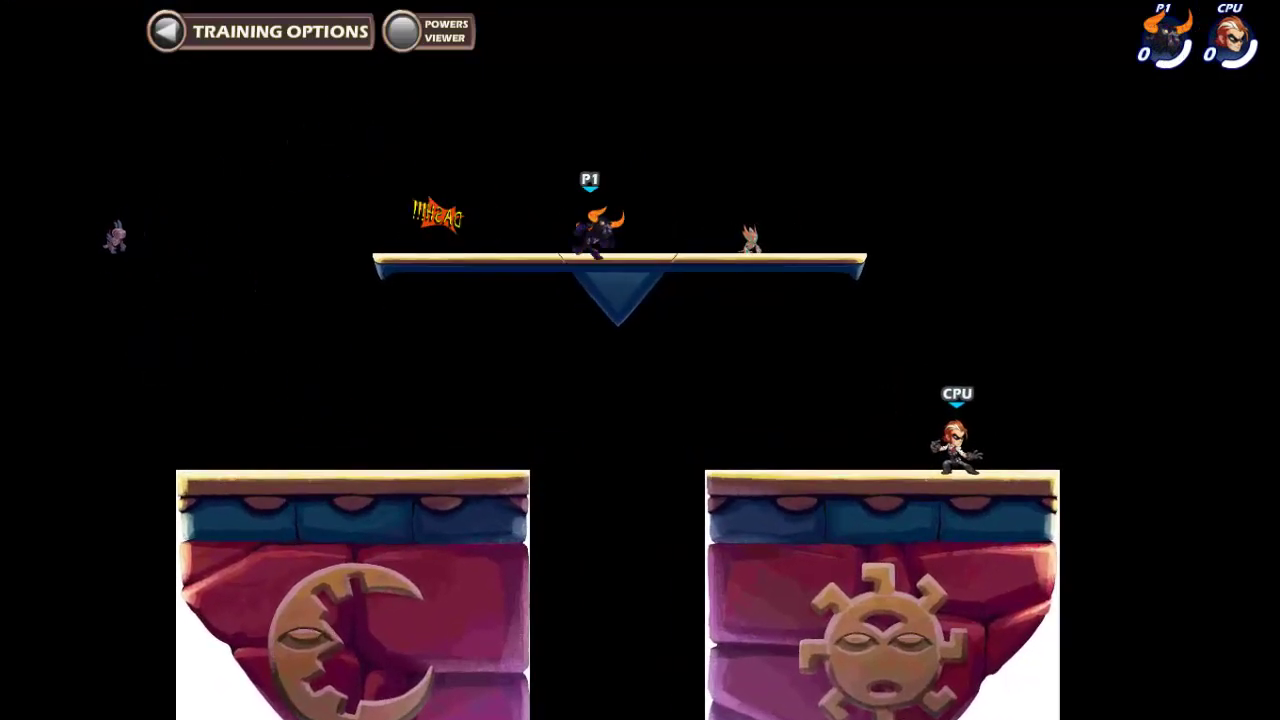
pyautogui.press('Right')
pyautogui.press('Down')
pyautogui.press('c')
pyautogui.press('Left')
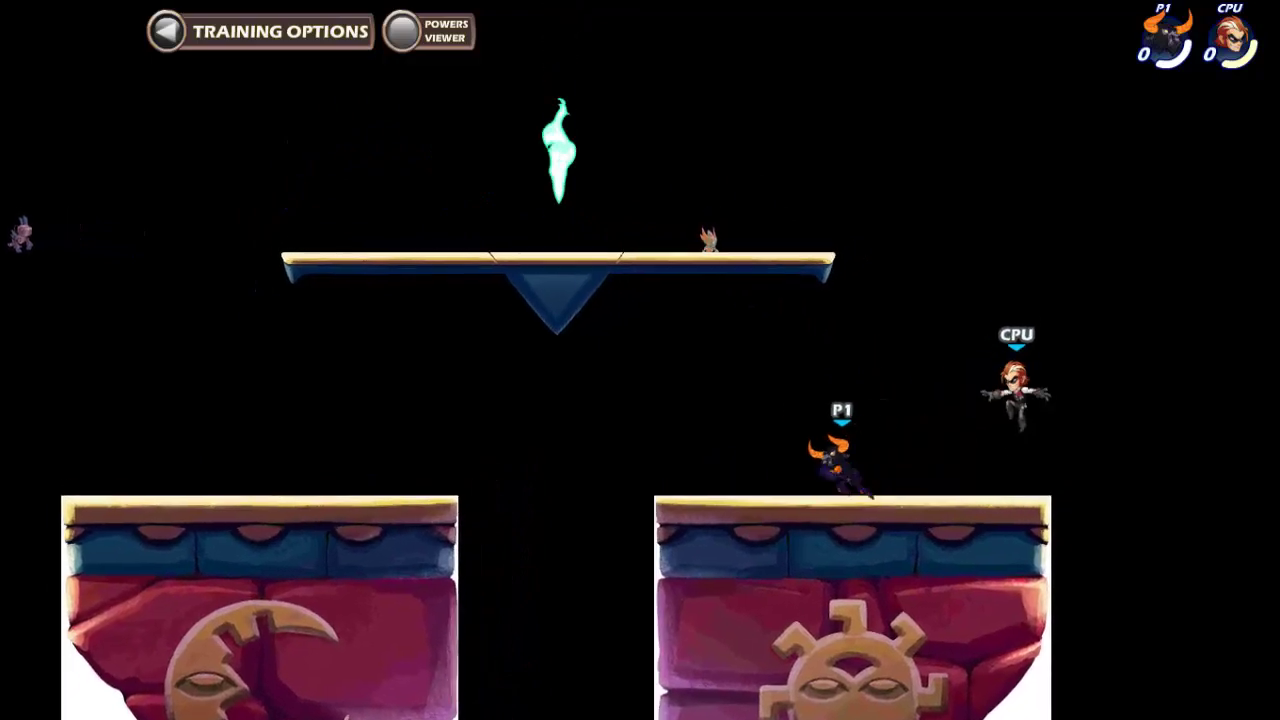
pyautogui.press('z')
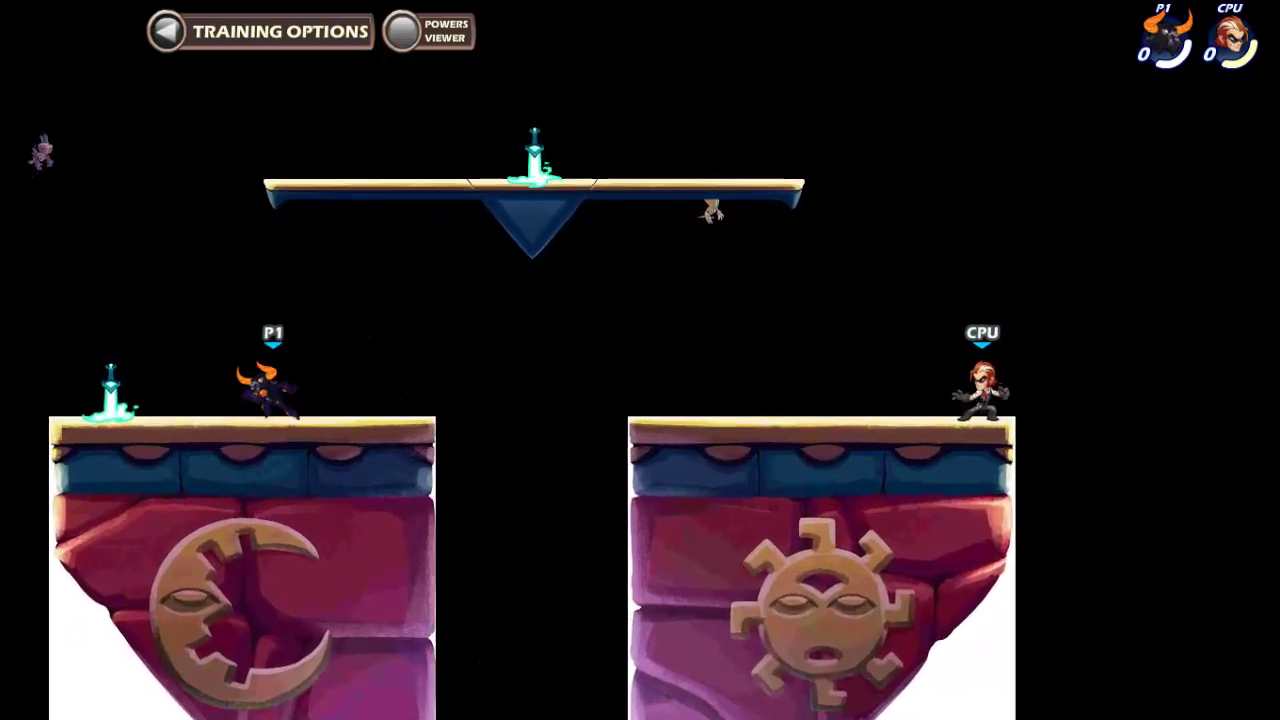
pyautogui.press('Left')
pyautogui.press('Right')
pyautogui.press('Up')
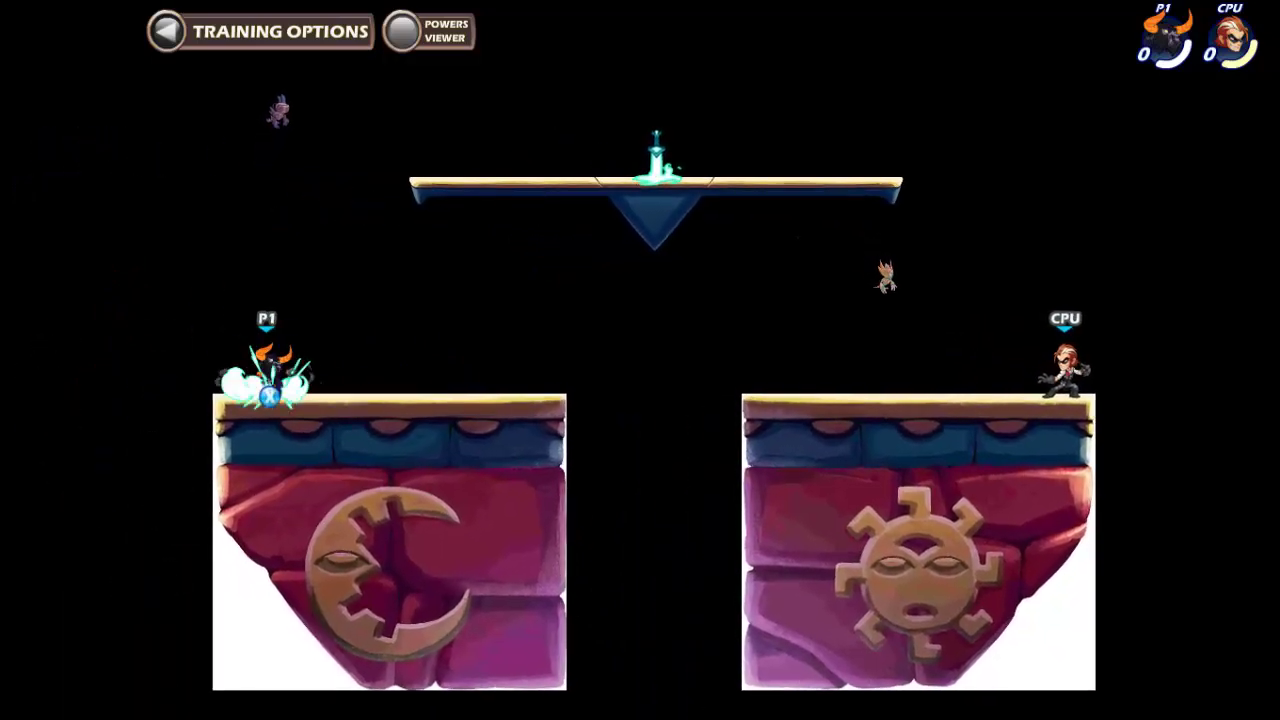
# Step: Bring P1 back to the sun platform and fight the CPU with the axe, checking the platform edges against black
pyautogui.press('Up')
pyautogui.press('Right')
pyautogui.press('Up')
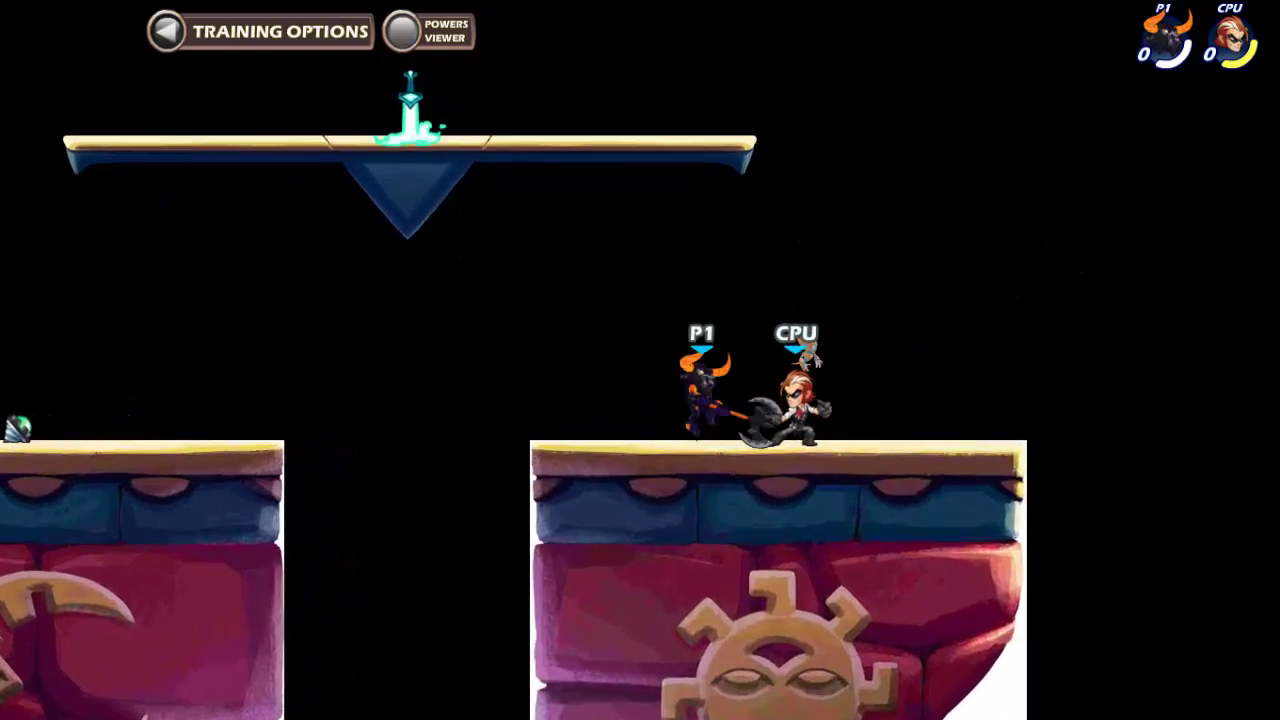
pyautogui.press('Right')
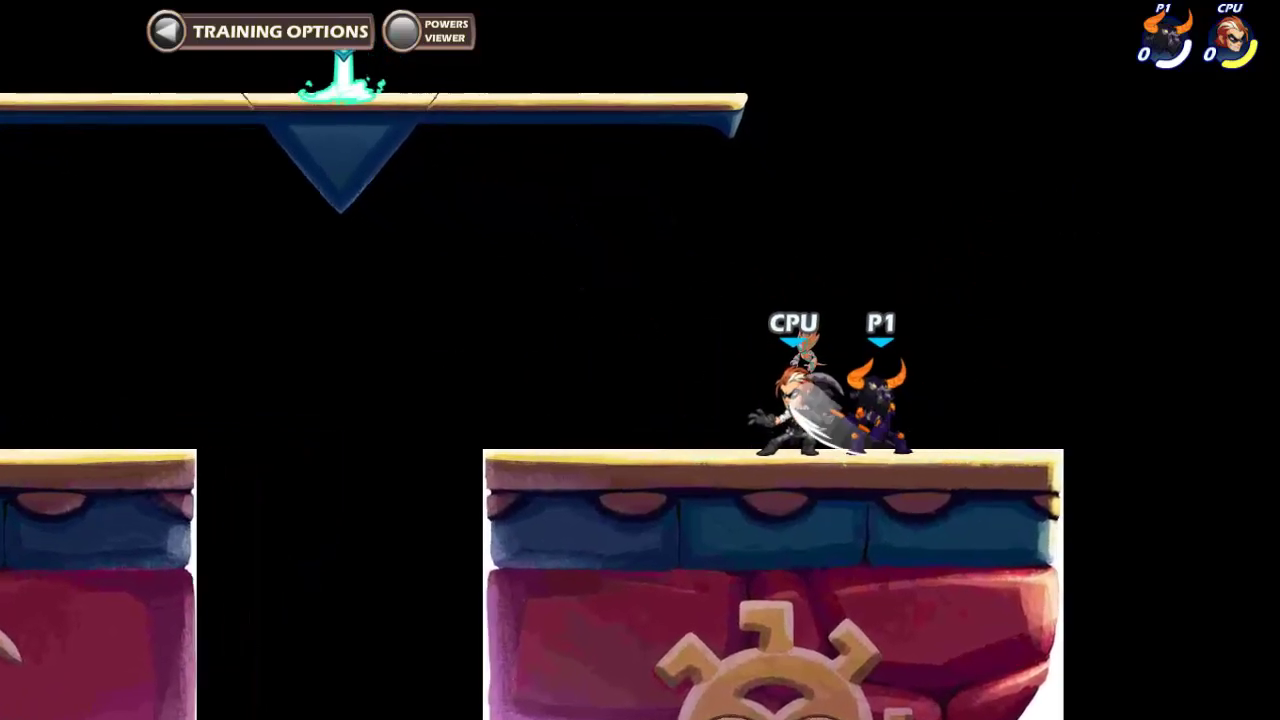
pyautogui.press('Up')
pyautogui.press('Right')
pyautogui.press('Left')
pyautogui.press('c')
pyautogui.press('Left')
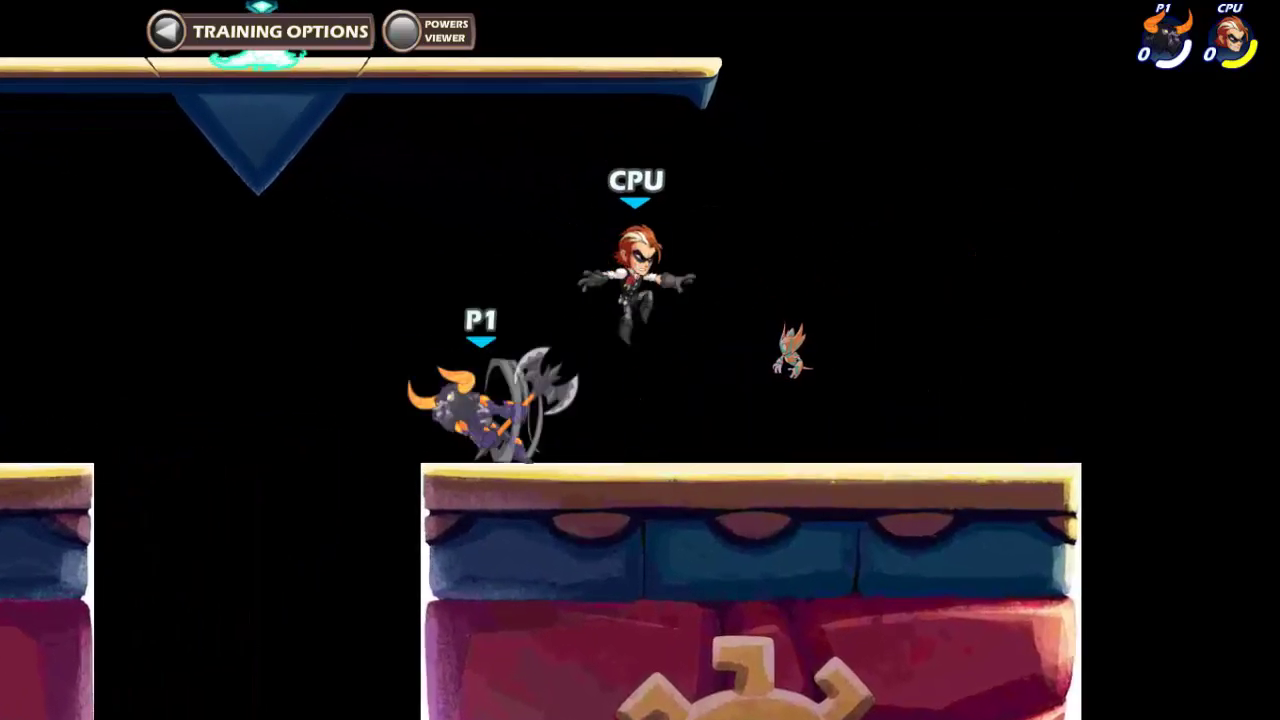
pyautogui.press('Up')
pyautogui.press('Right')
pyautogui.press('Up')
pyautogui.press('Right')
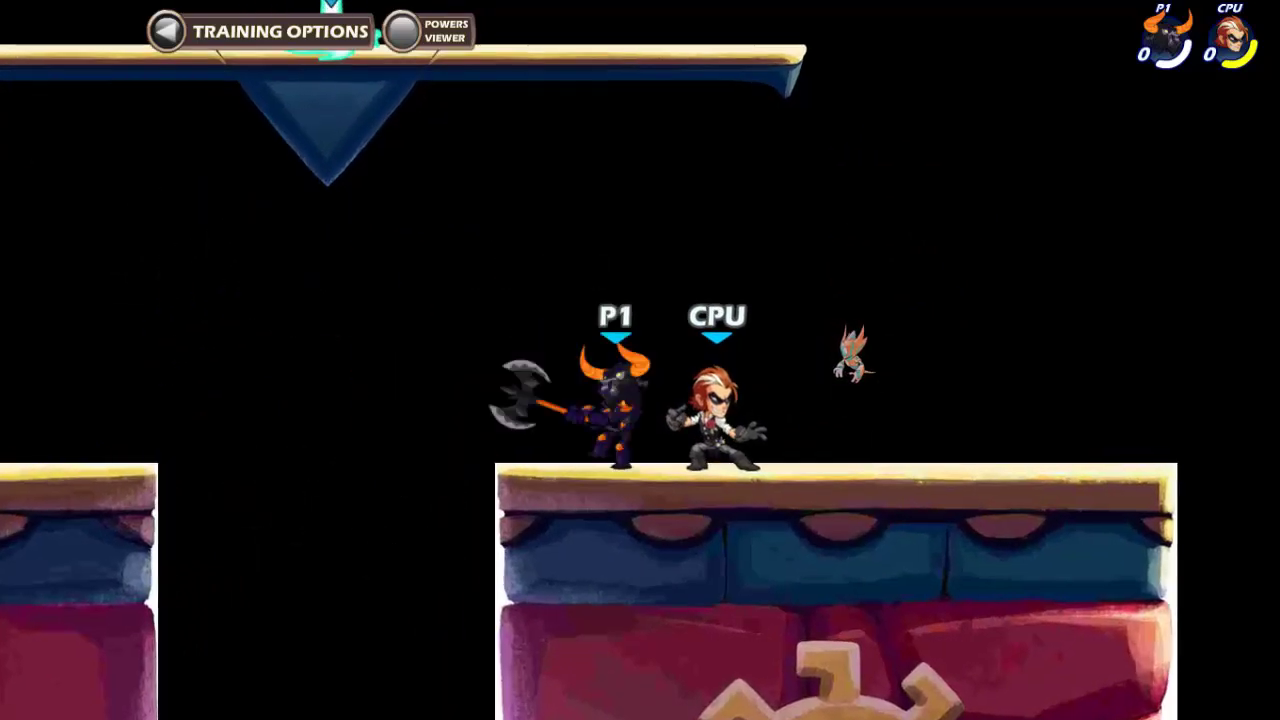
pyautogui.press('Left')
pyautogui.press('Up')
pyautogui.press('Left')
pyautogui.press('c')
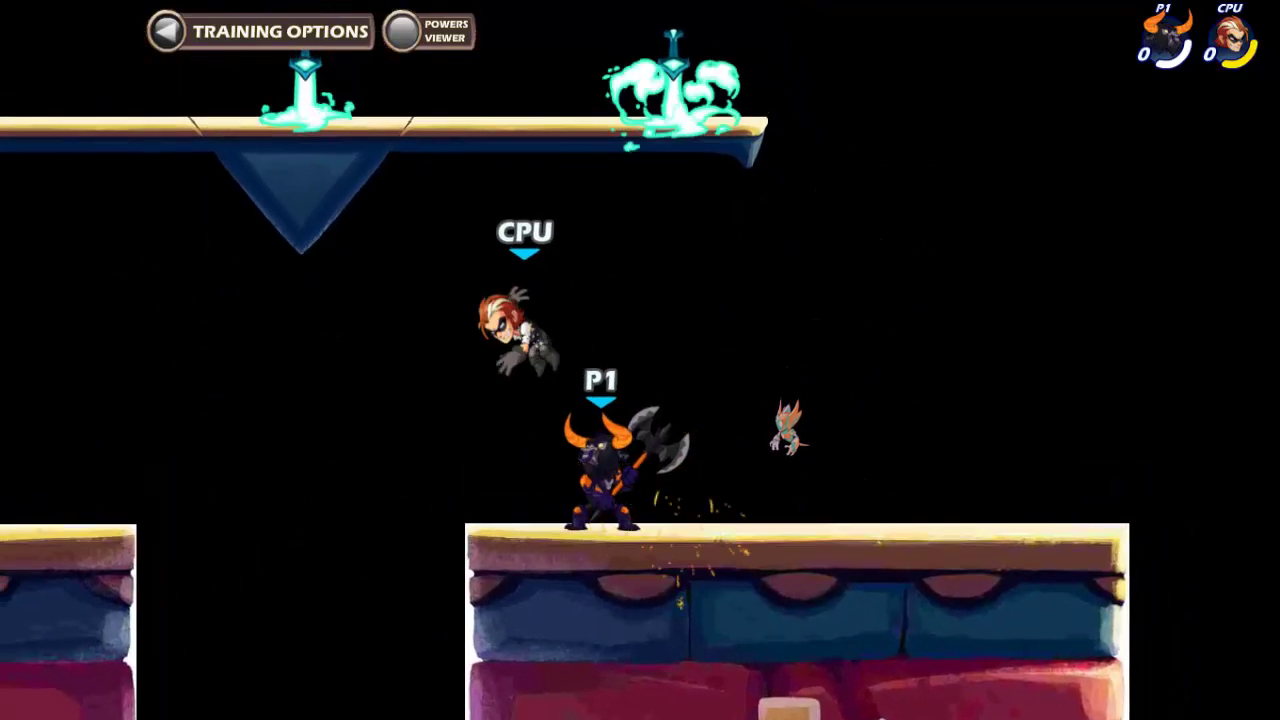
# Step: Fight the CPU with P1's axe around the gap between the two temple platforms, checking their inner edges against black
pyautogui.press('Up')
pyautogui.press('Right')
pyautogui.press('Left')
pyautogui.press('c')
pyautogui.press('Left')
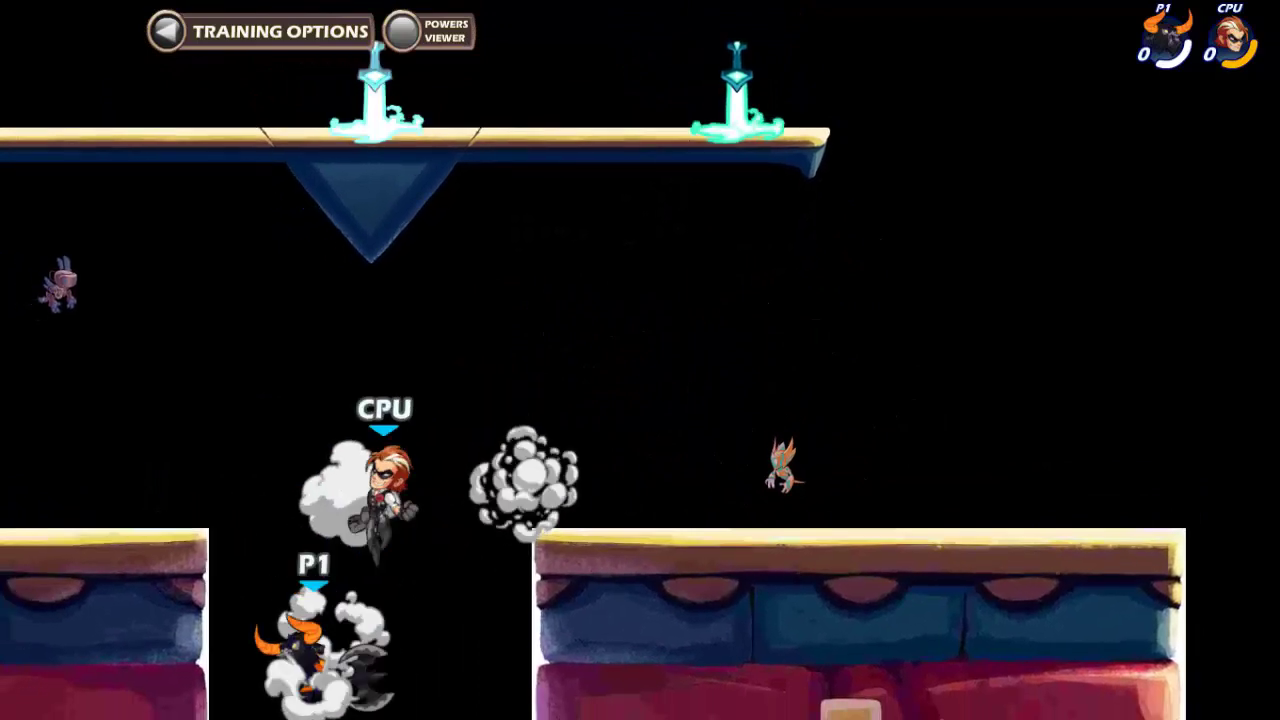
pyautogui.press('Up')
pyautogui.press('Right')
pyautogui.press('c')
pyautogui.press('Left')
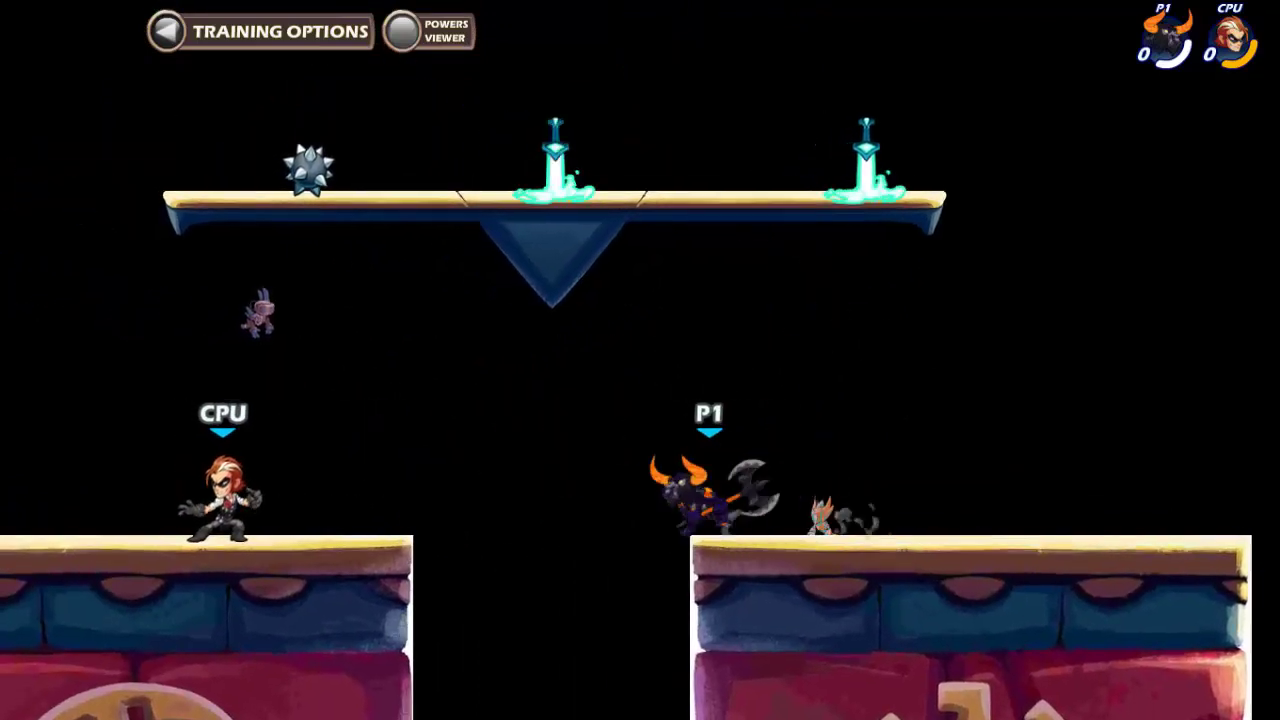
# Step: Carry the axe fight across to the moon platform and drive the CPU off its outer side
pyautogui.press('Up')
pyautogui.press('Left')
pyautogui.press('c')
pyautogui.press('c')
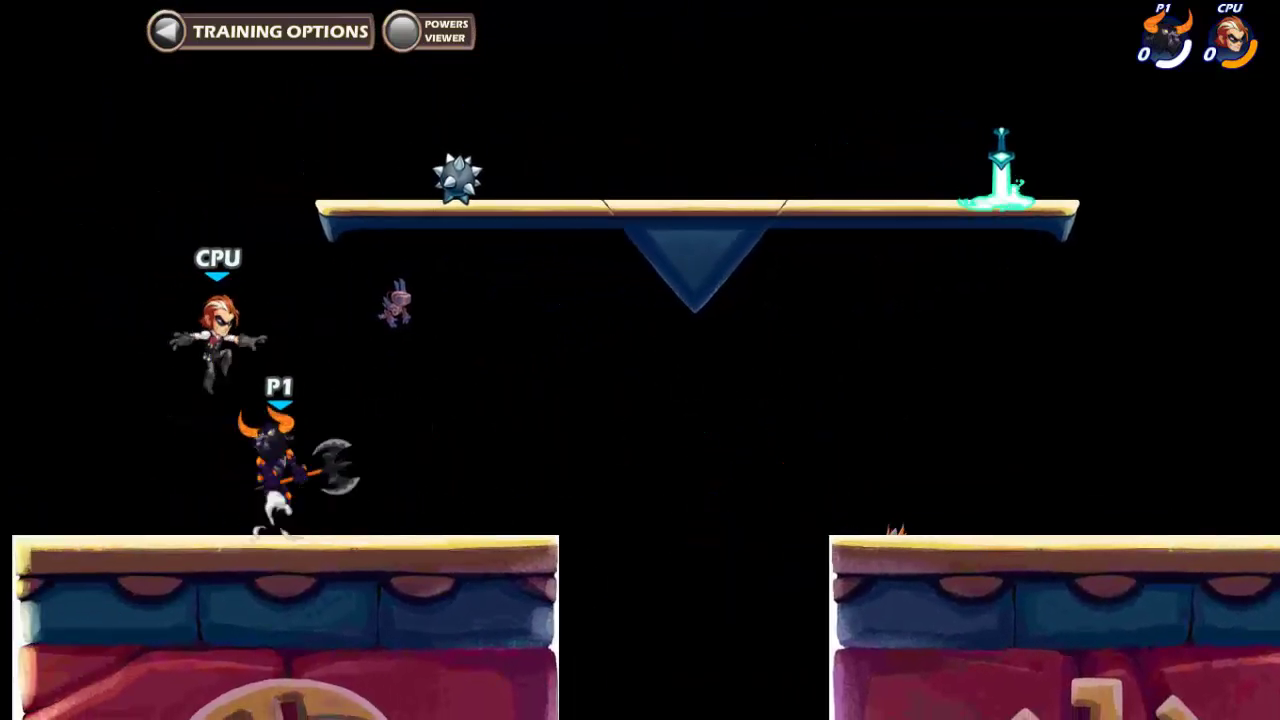
pyautogui.press('Up')
pyautogui.press('Left')
pyautogui.press('c')
pyautogui.press('Left')
pyautogui.press('Up')
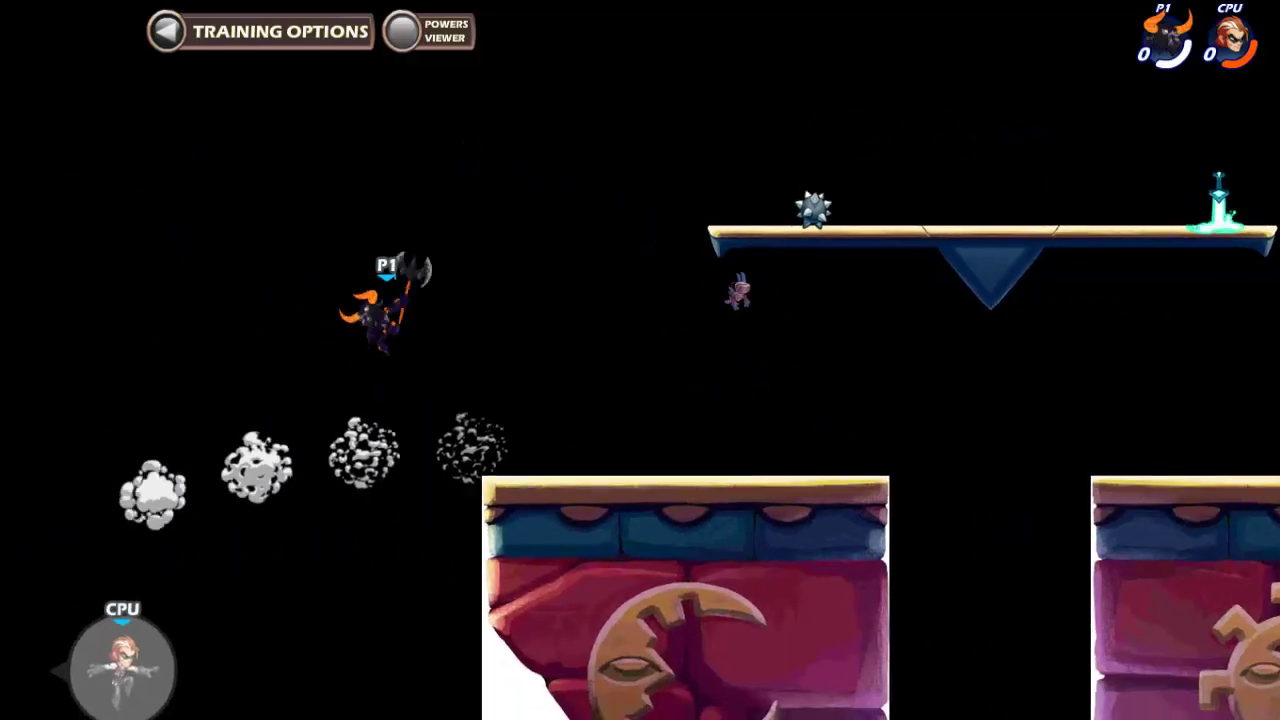
# Step: Attack the CPU beside the moon platform's outer edge and throw the axe at it over the black background
pyautogui.press('z')
pyautogui.press('Down')
pyautogui.press('Up')
pyautogui.press('Right')
pyautogui.press('x')
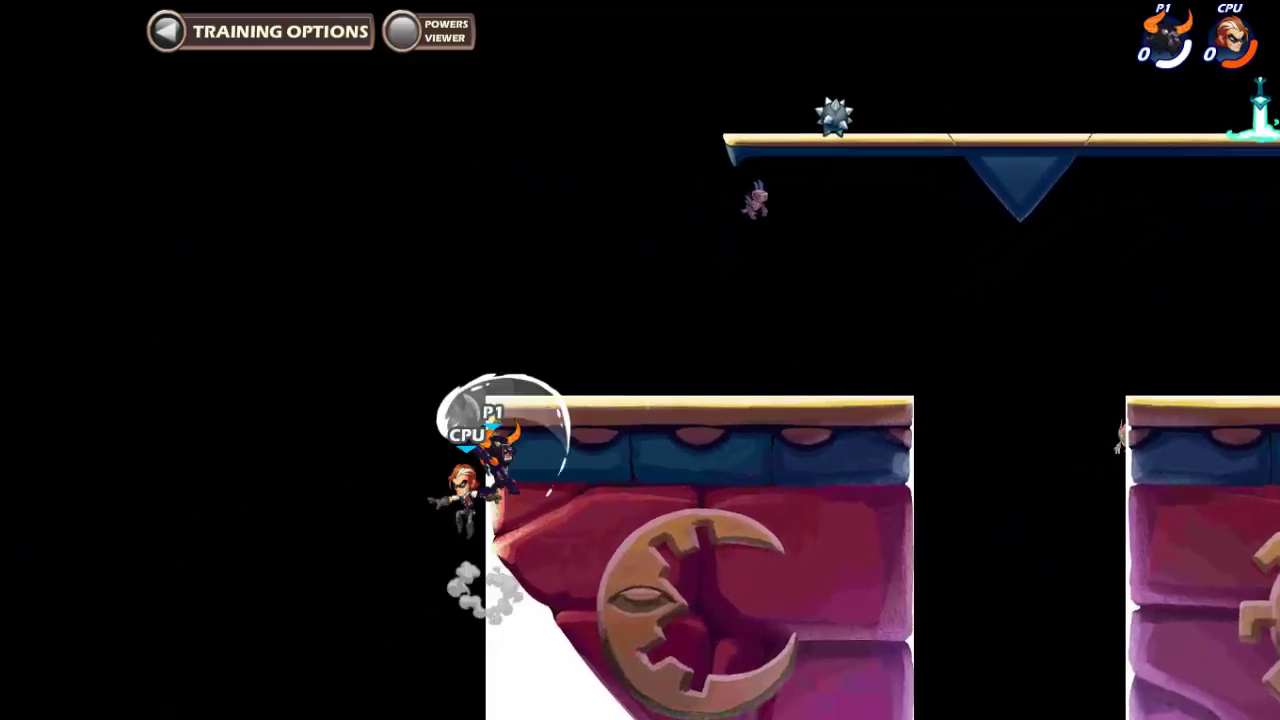
pyautogui.press('Up')
pyautogui.press('Left')
pyautogui.press('Up')
pyautogui.press('c')
pyautogui.press('v')
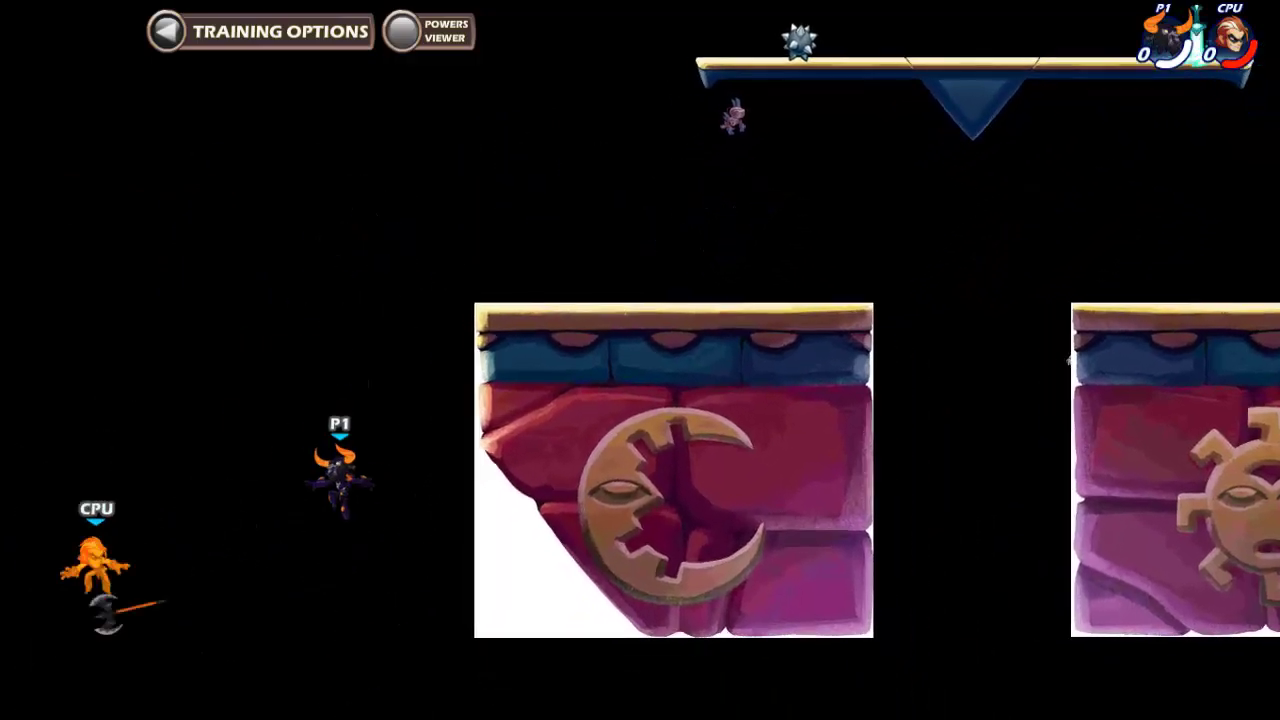
# Step: Return P1 to the moon platform, jump onto the upper platform and come back down to grab the bomb
pyautogui.press('Right')
pyautogui.press('Up')
pyautogui.press('Up')
pyautogui.press('Left')
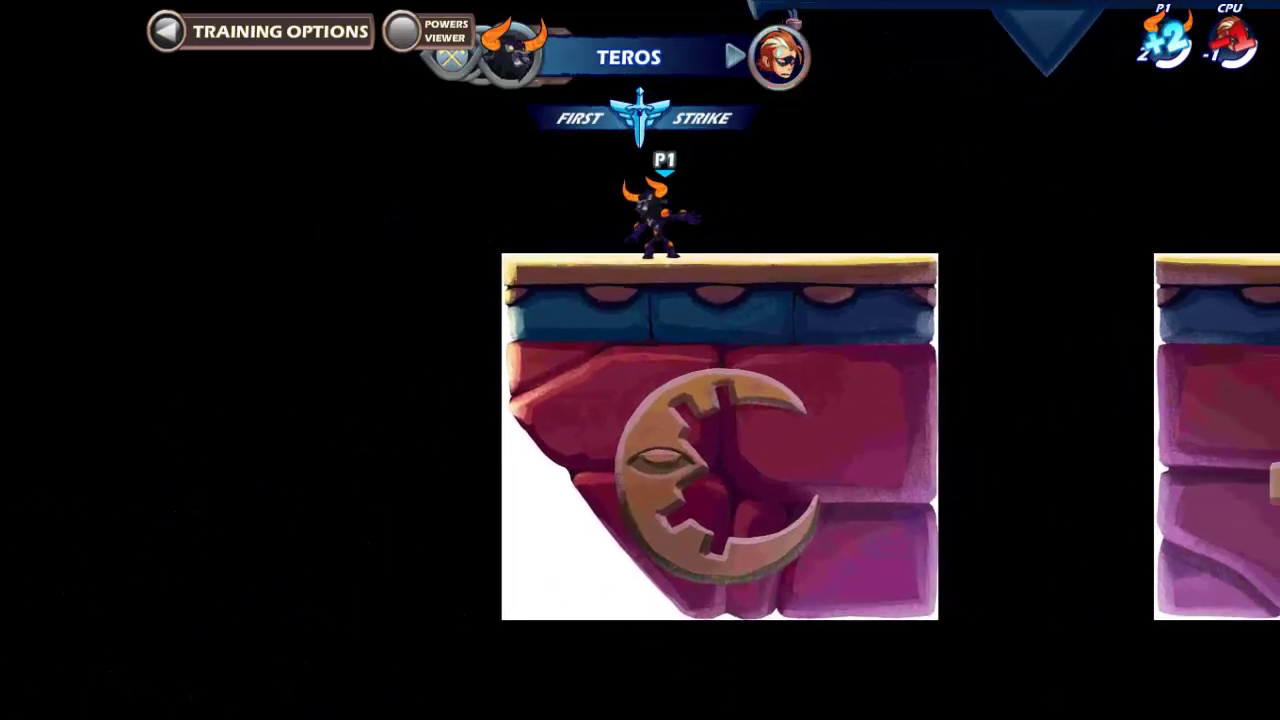
pyautogui.press('Right')
pyautogui.press('Up')
pyautogui.press('Up')
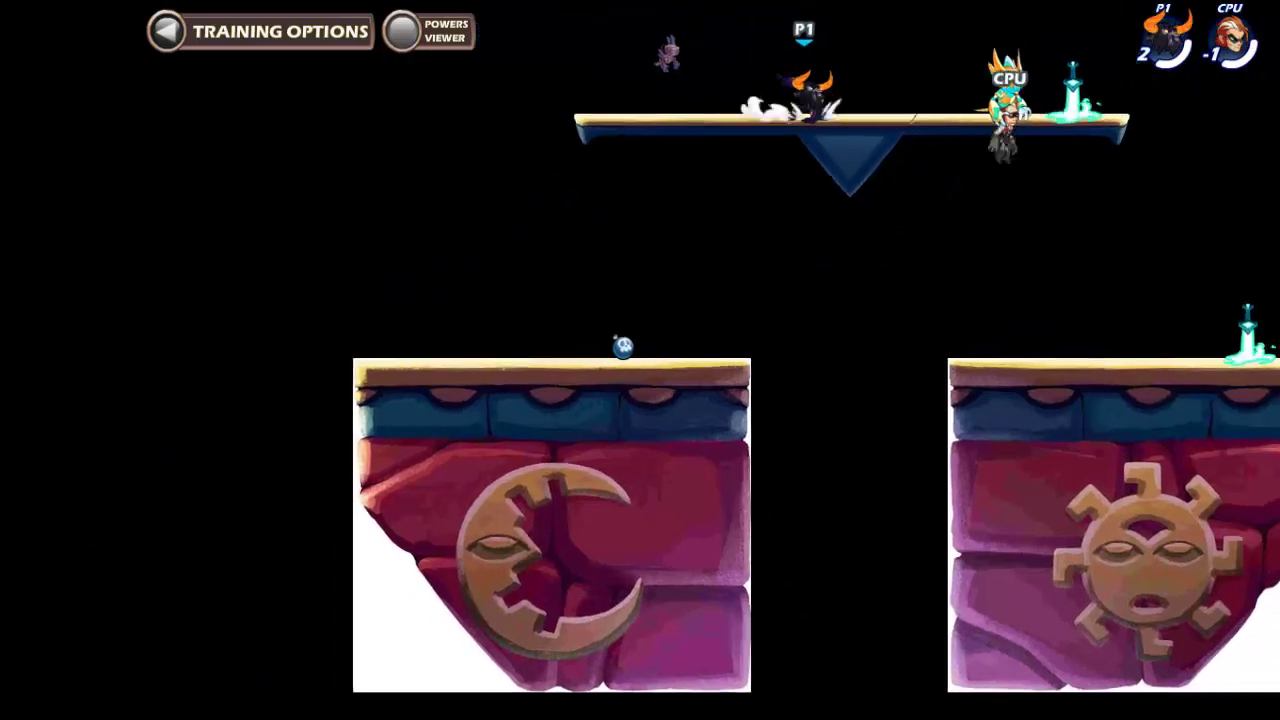
pyautogui.press('Left')
pyautogui.press('Down')
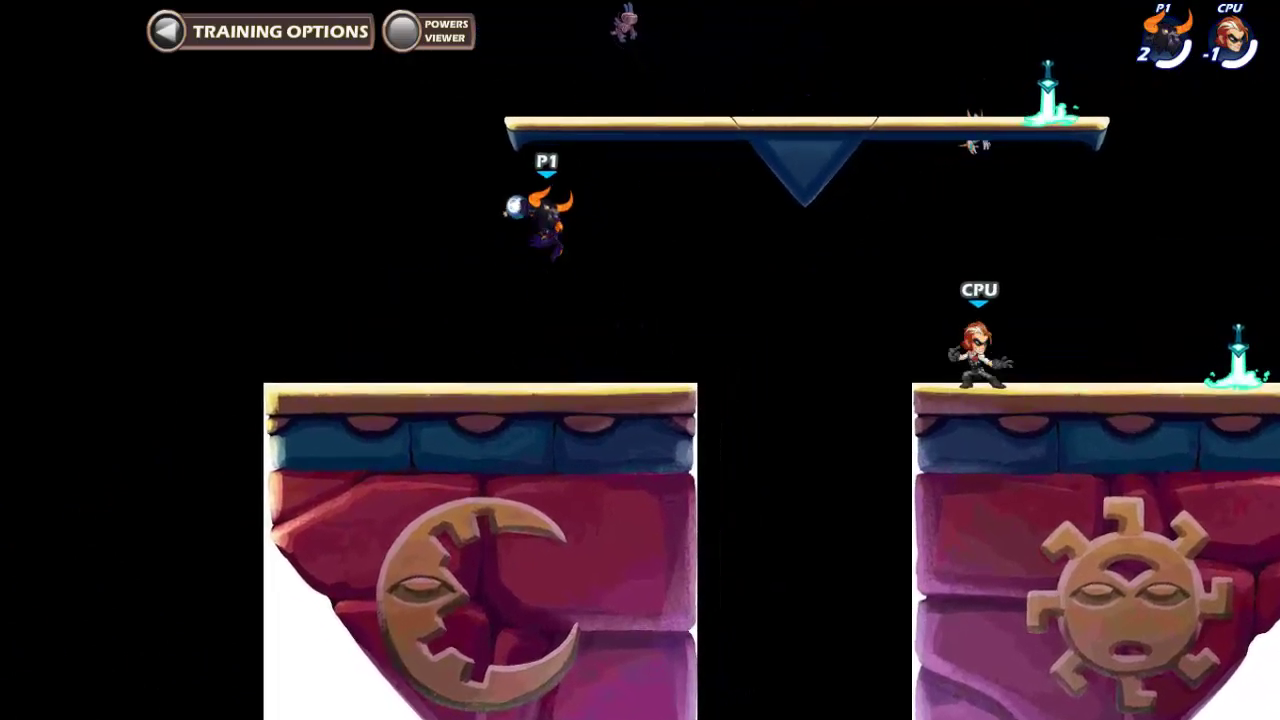
# Step: Move P1 across the gap and past the CPU to the weapon on the sun platform, viewing both platforms against black
pyautogui.press('Up')
pyautogui.press('Right')
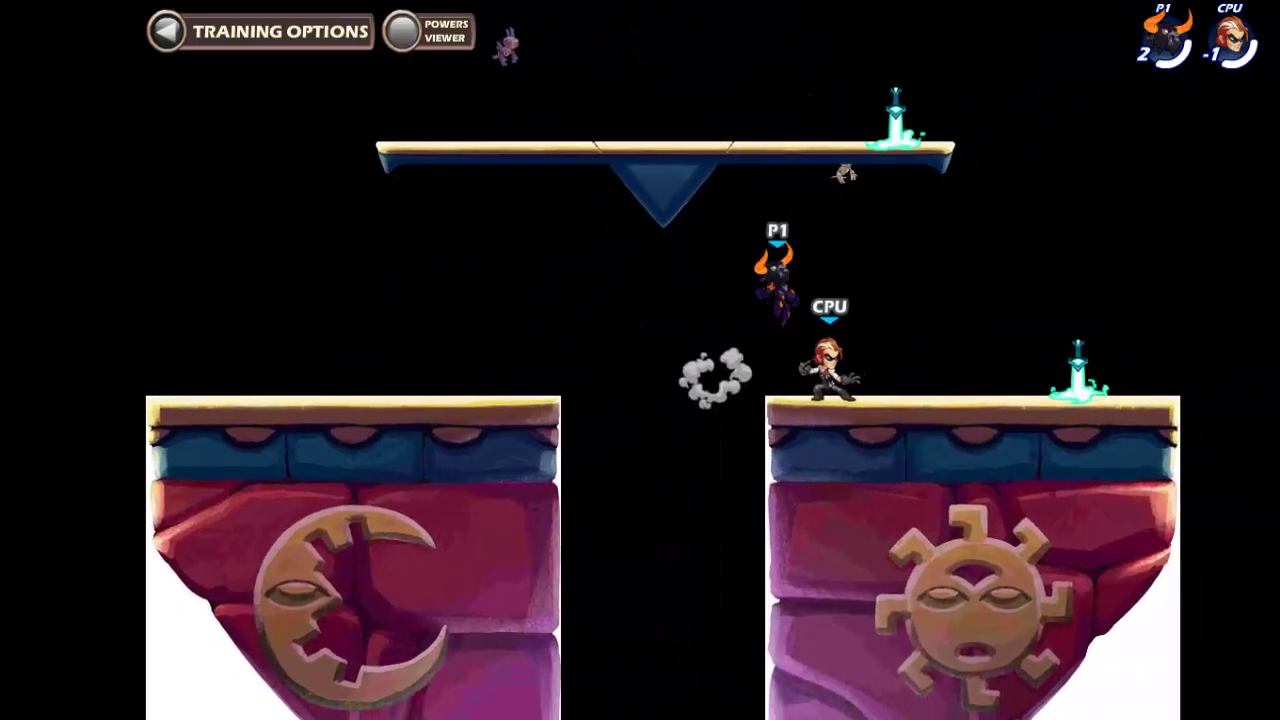
pyautogui.press('Up')
pyautogui.press('Left')
pyautogui.press('Down')
pyautogui.press('Right')
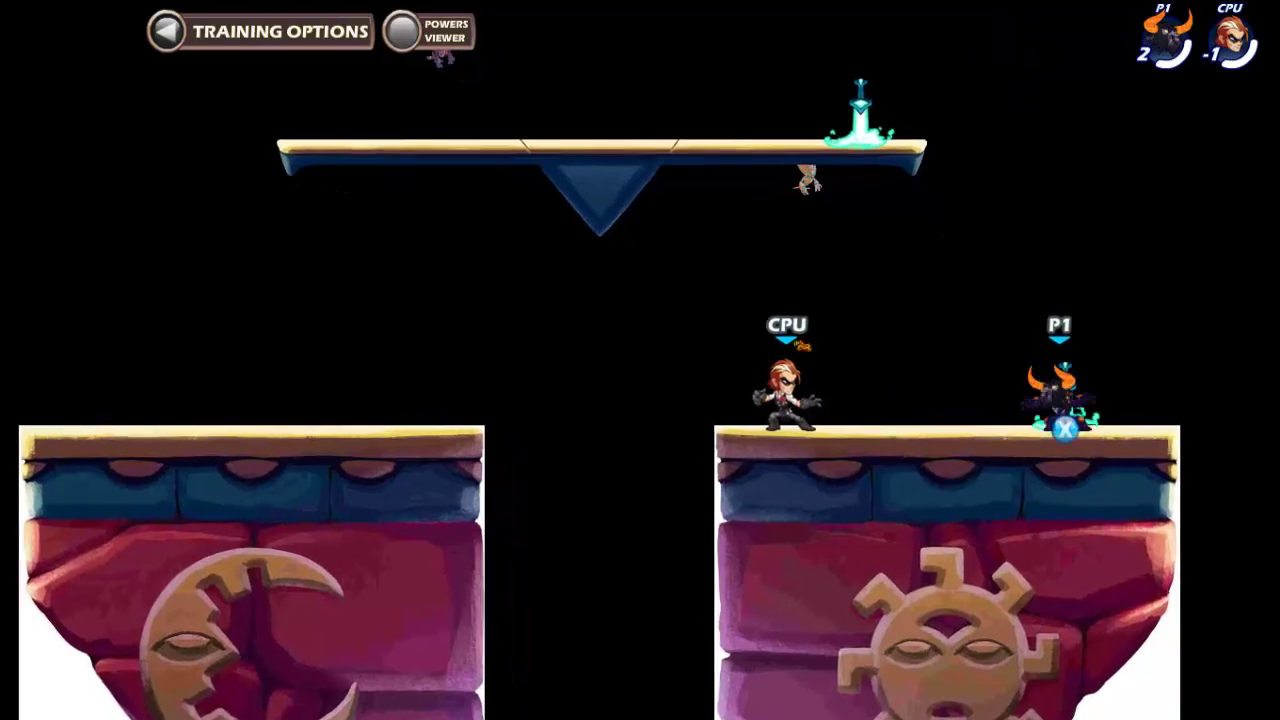